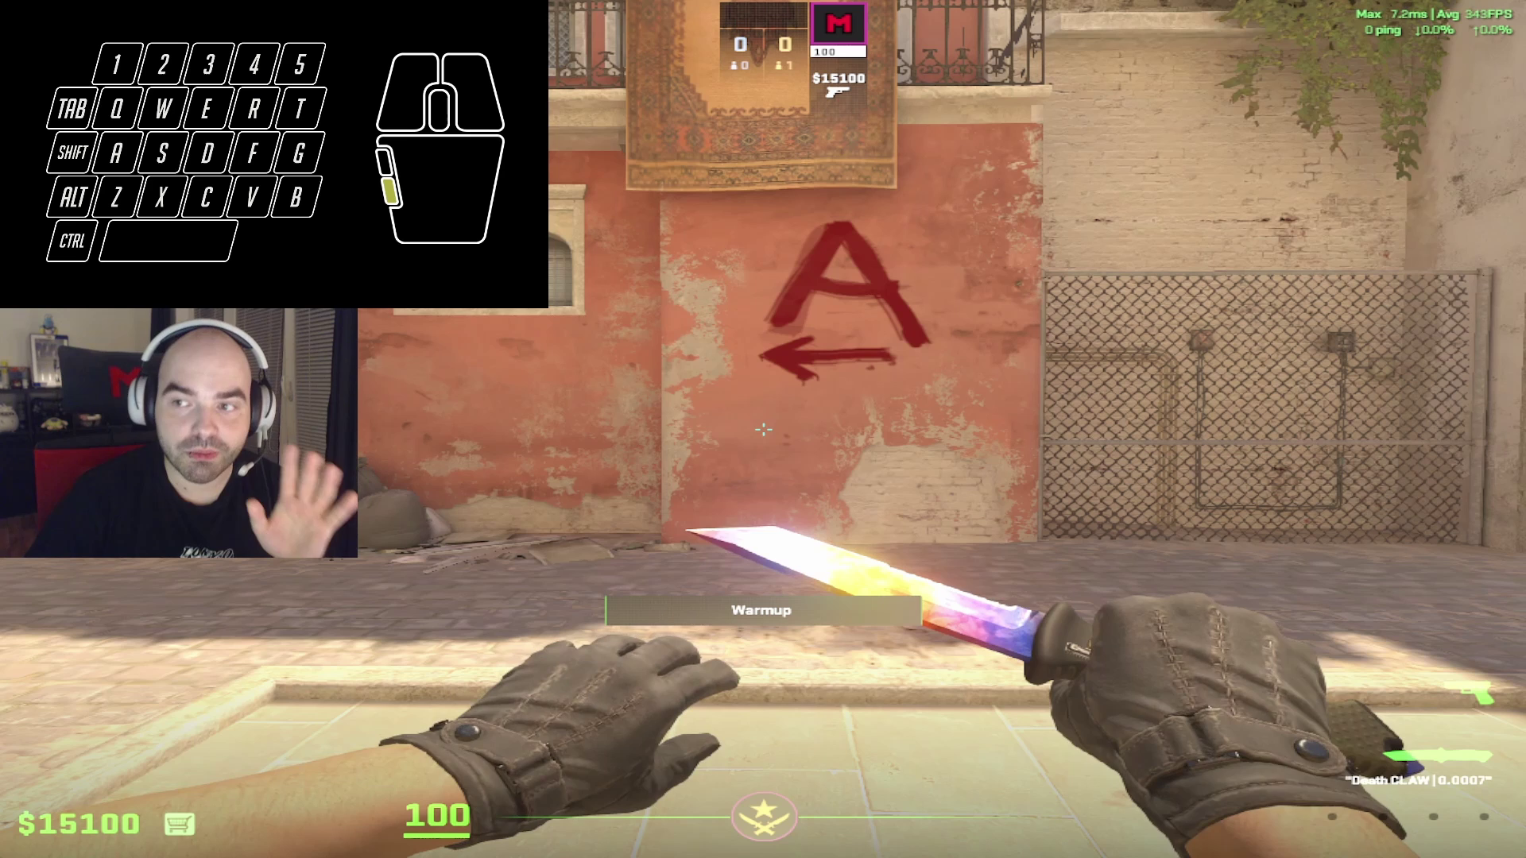
Buy a Molotov, a smoke grenade, a flashbang and a high explosive grenade.
key(4)
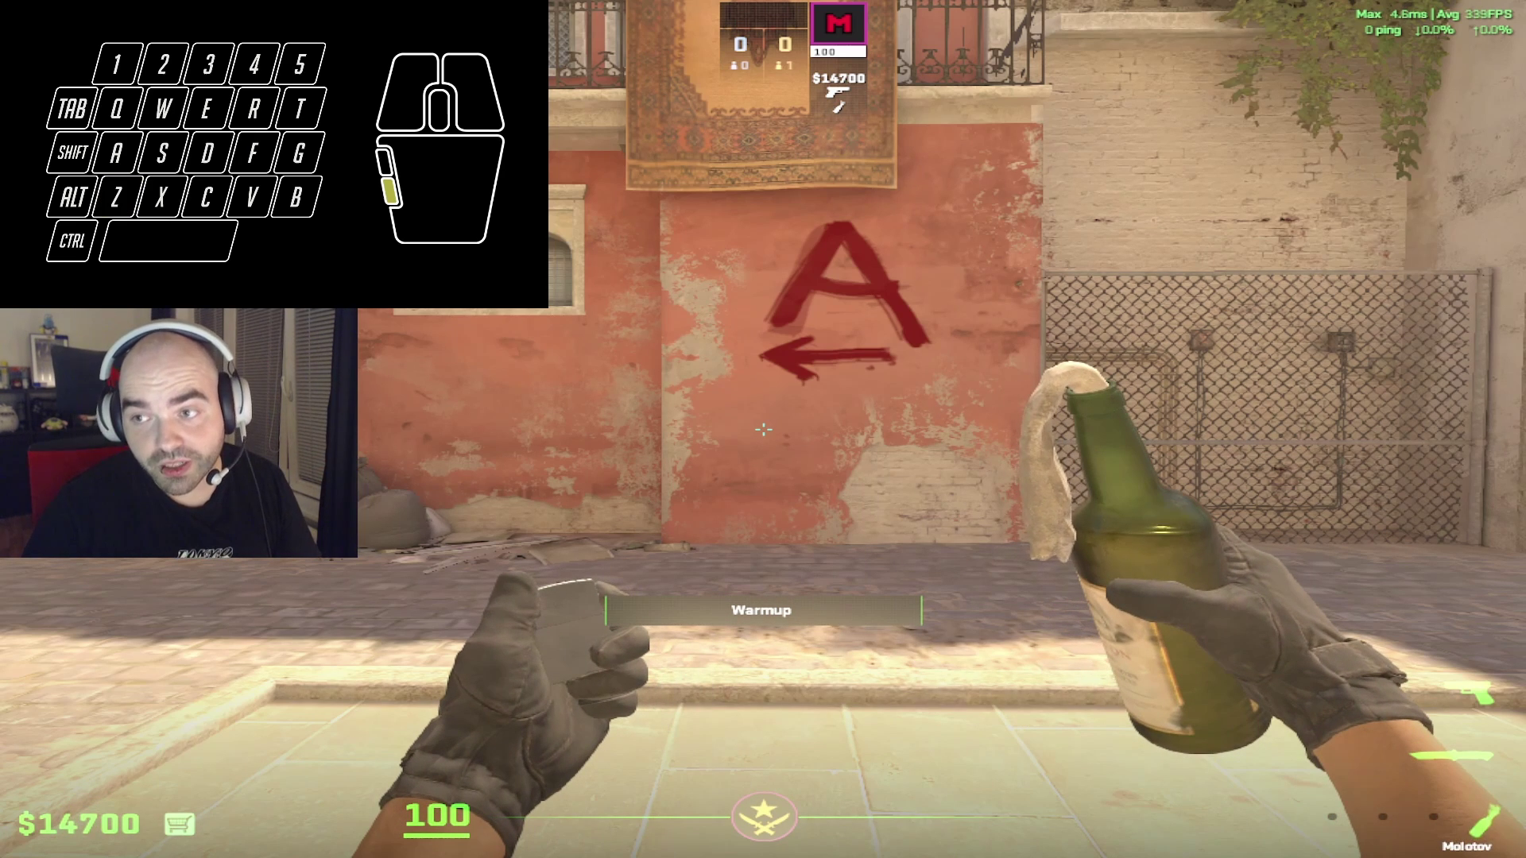
key(3)
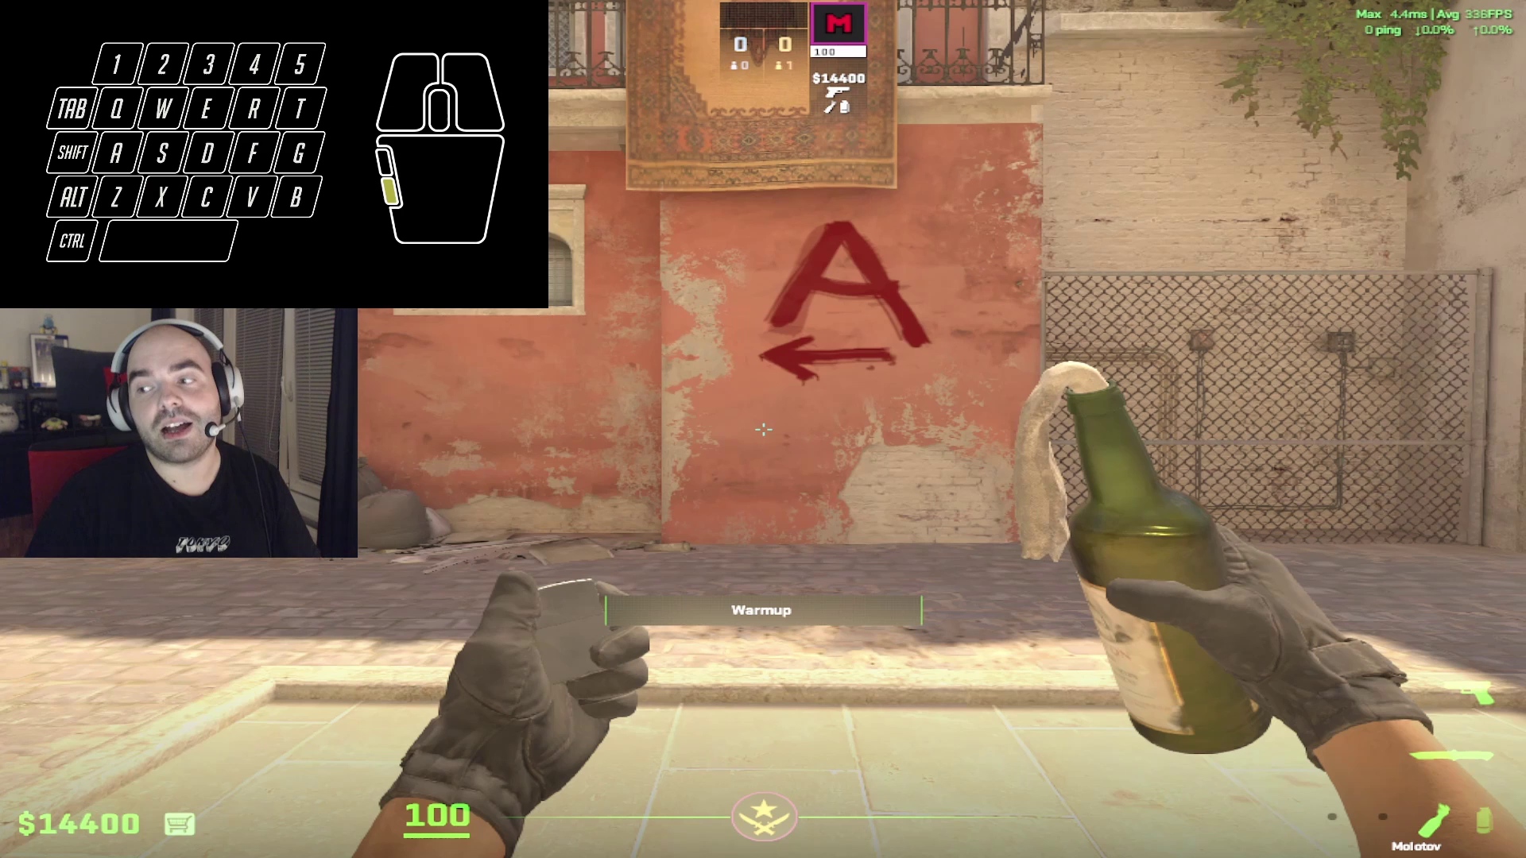
key(2)
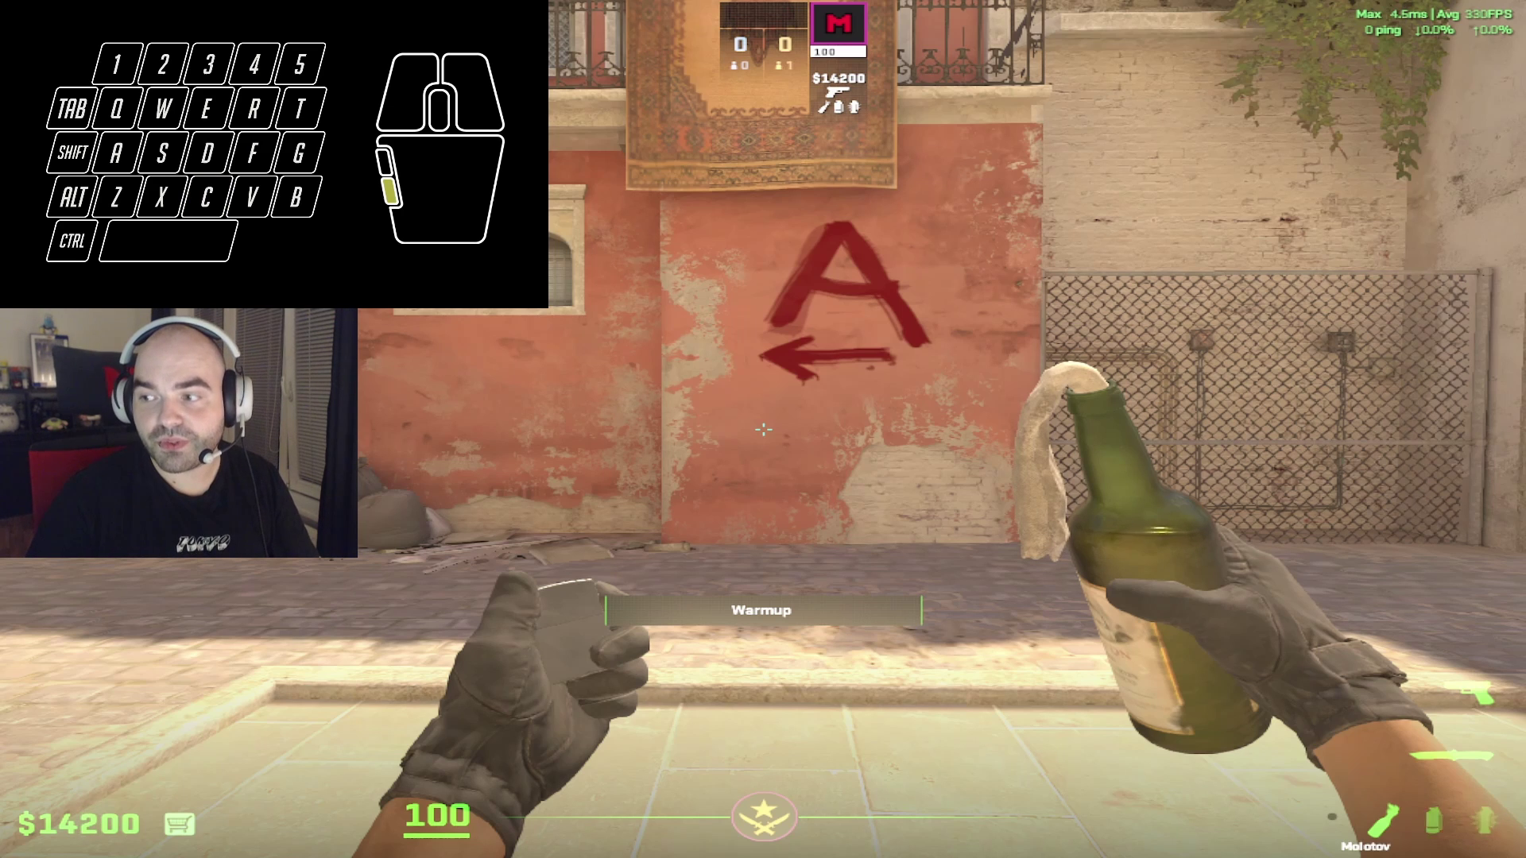
key(1)
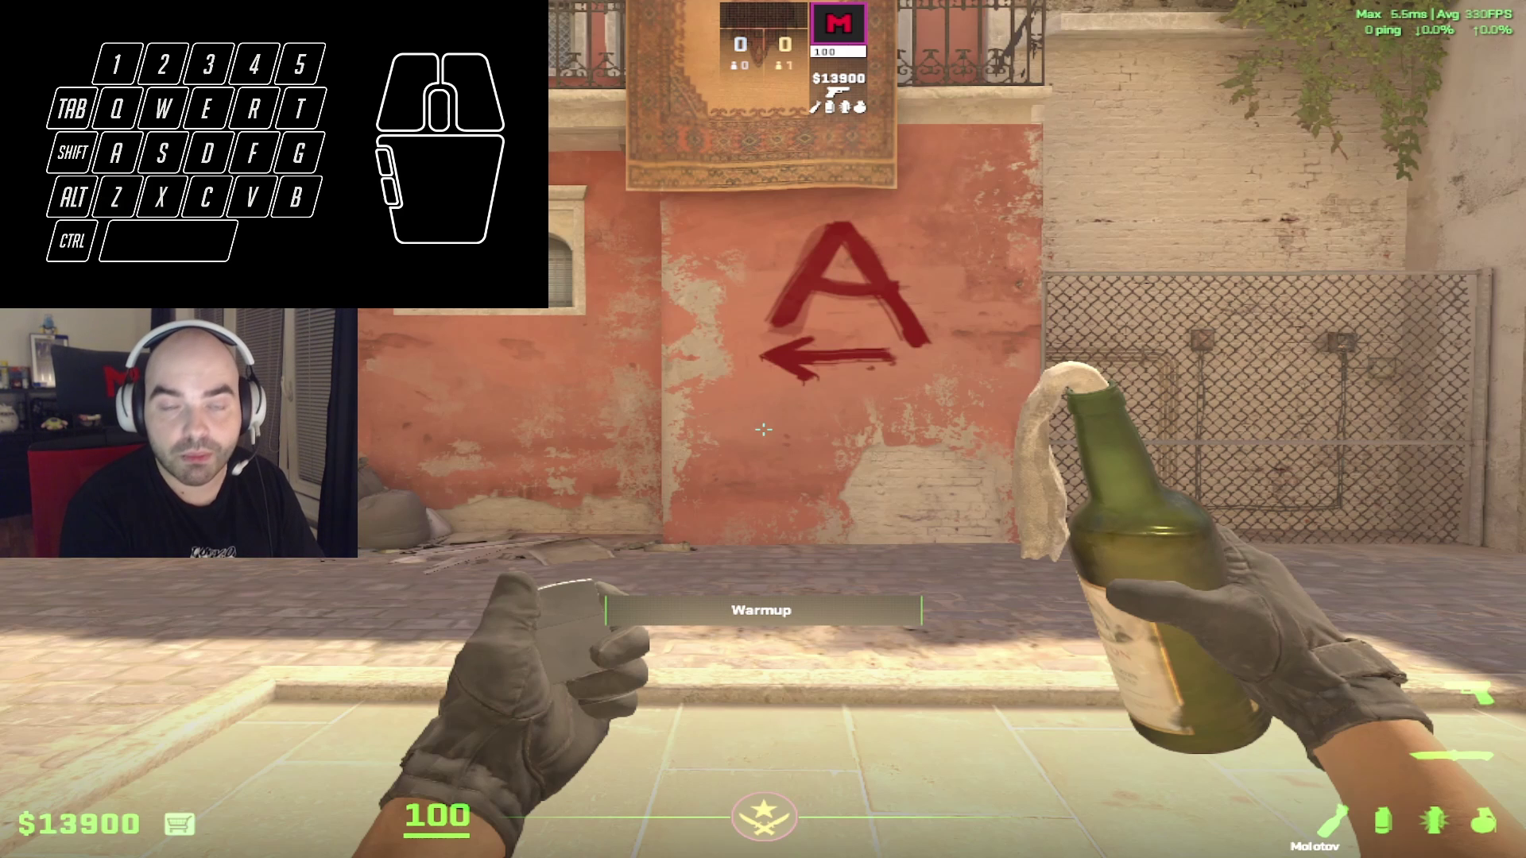
Equip the smoke grenade, the flashbang and the high explosive grenade one after another.
key(8)
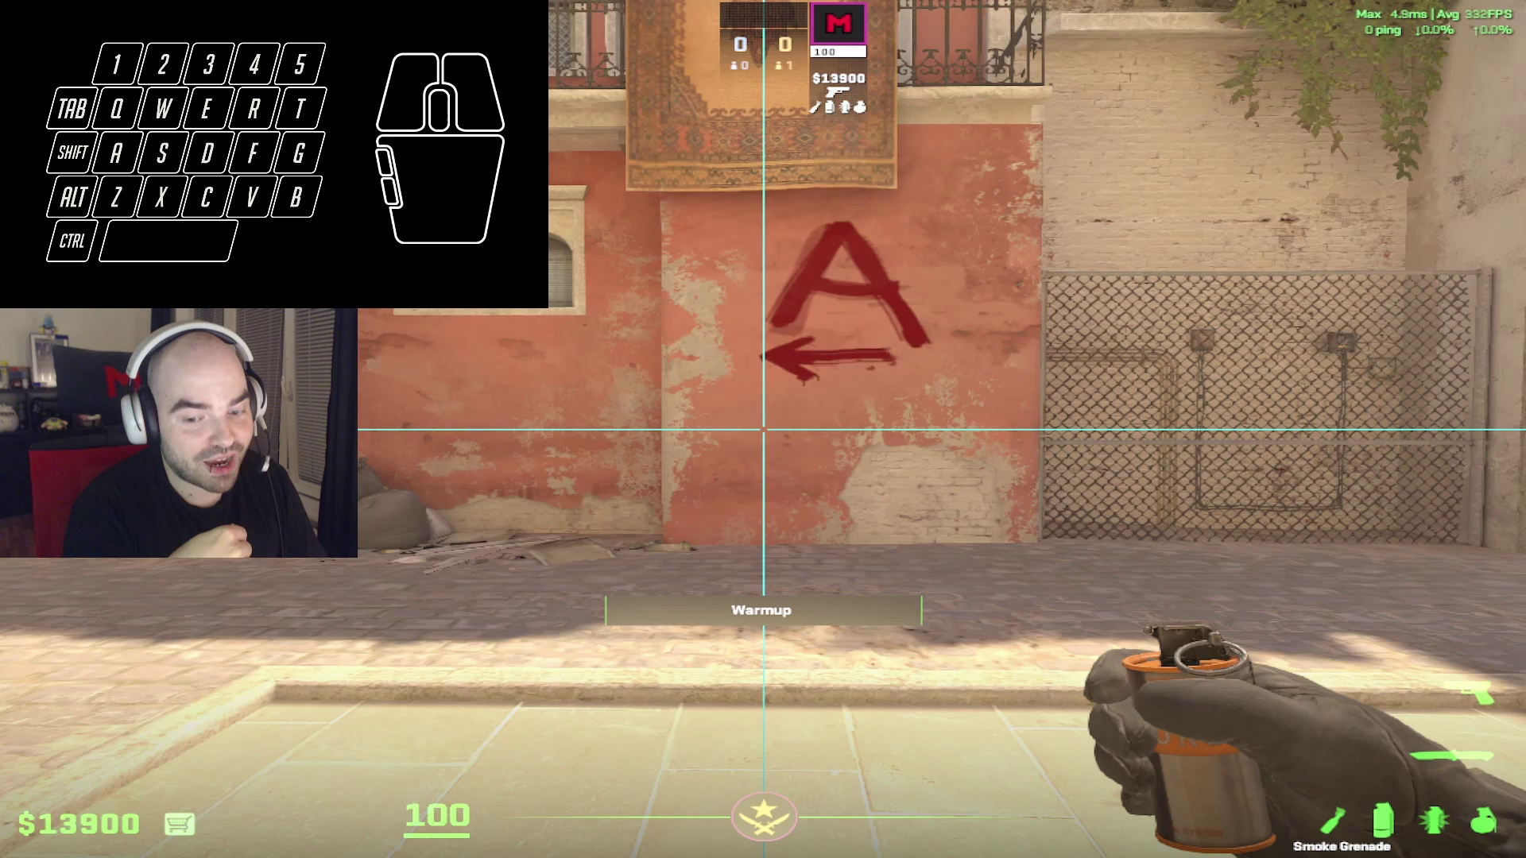
key(4)
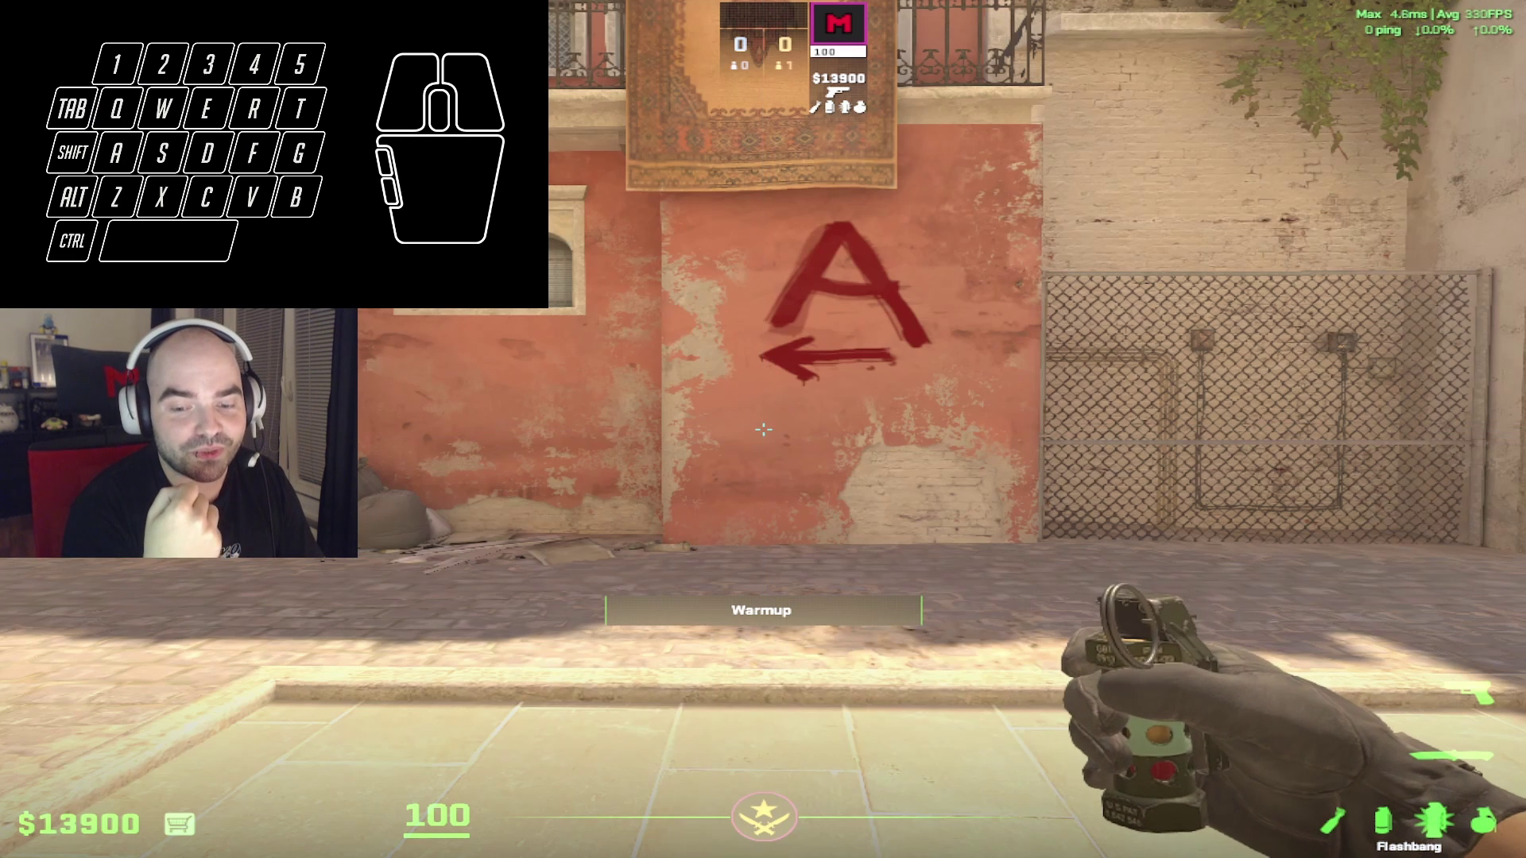
key(4)
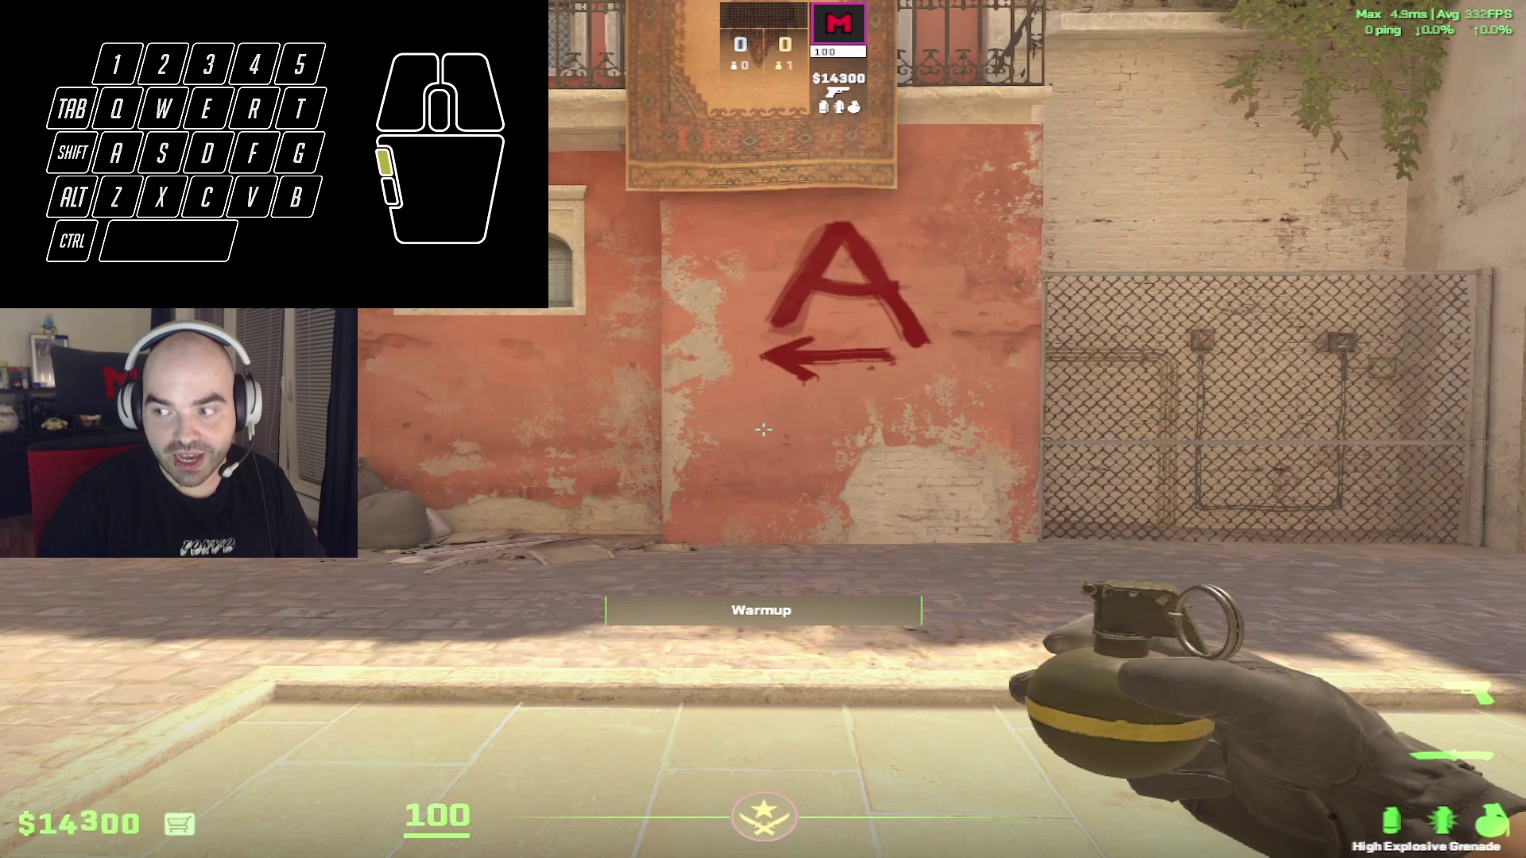
Refund the purchased grenades.
key(F2)
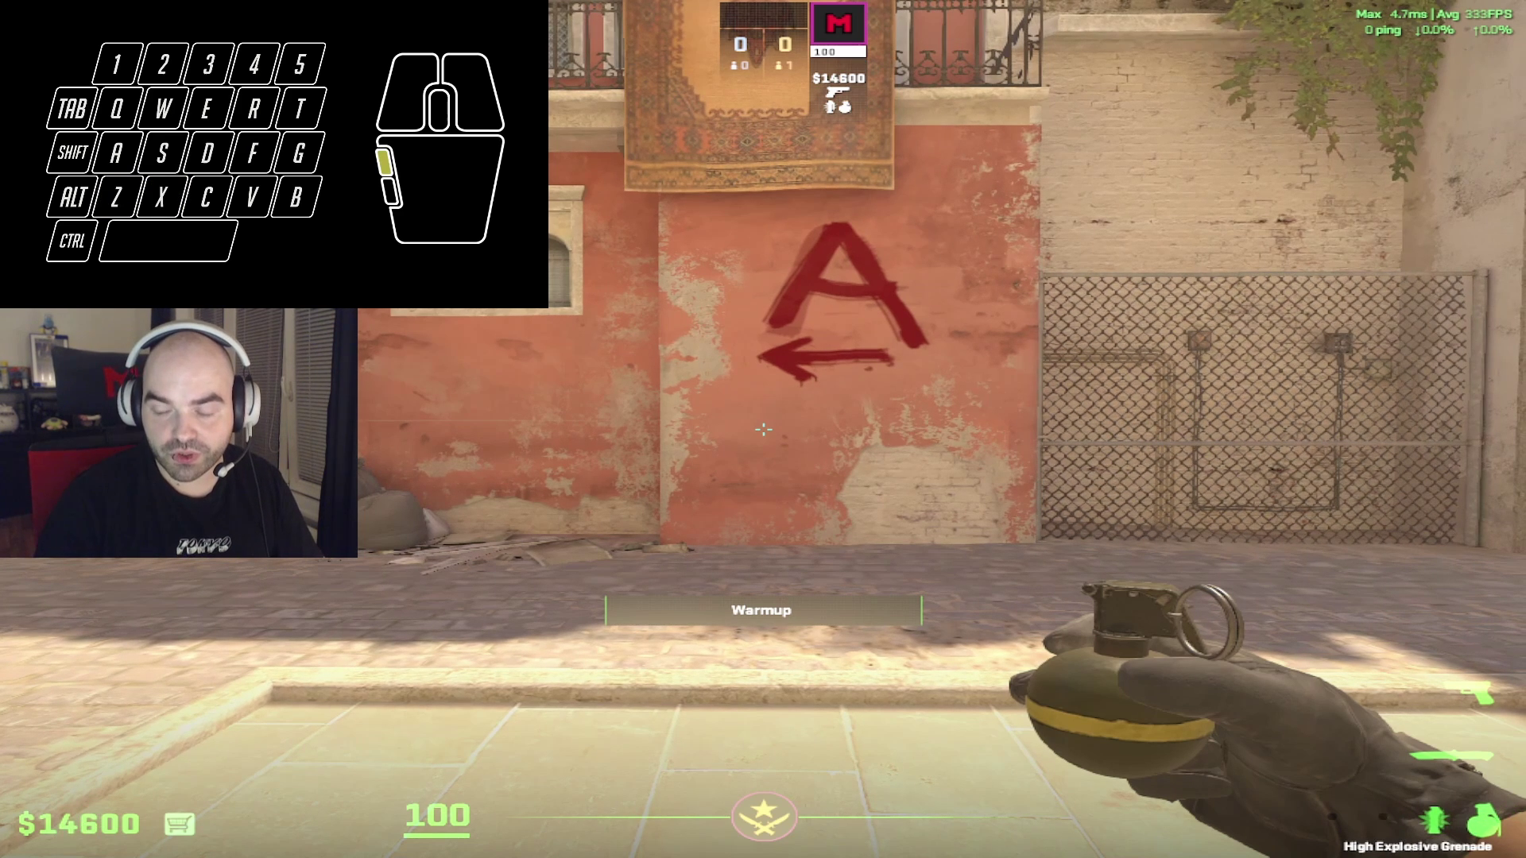
key(c)
key(v)
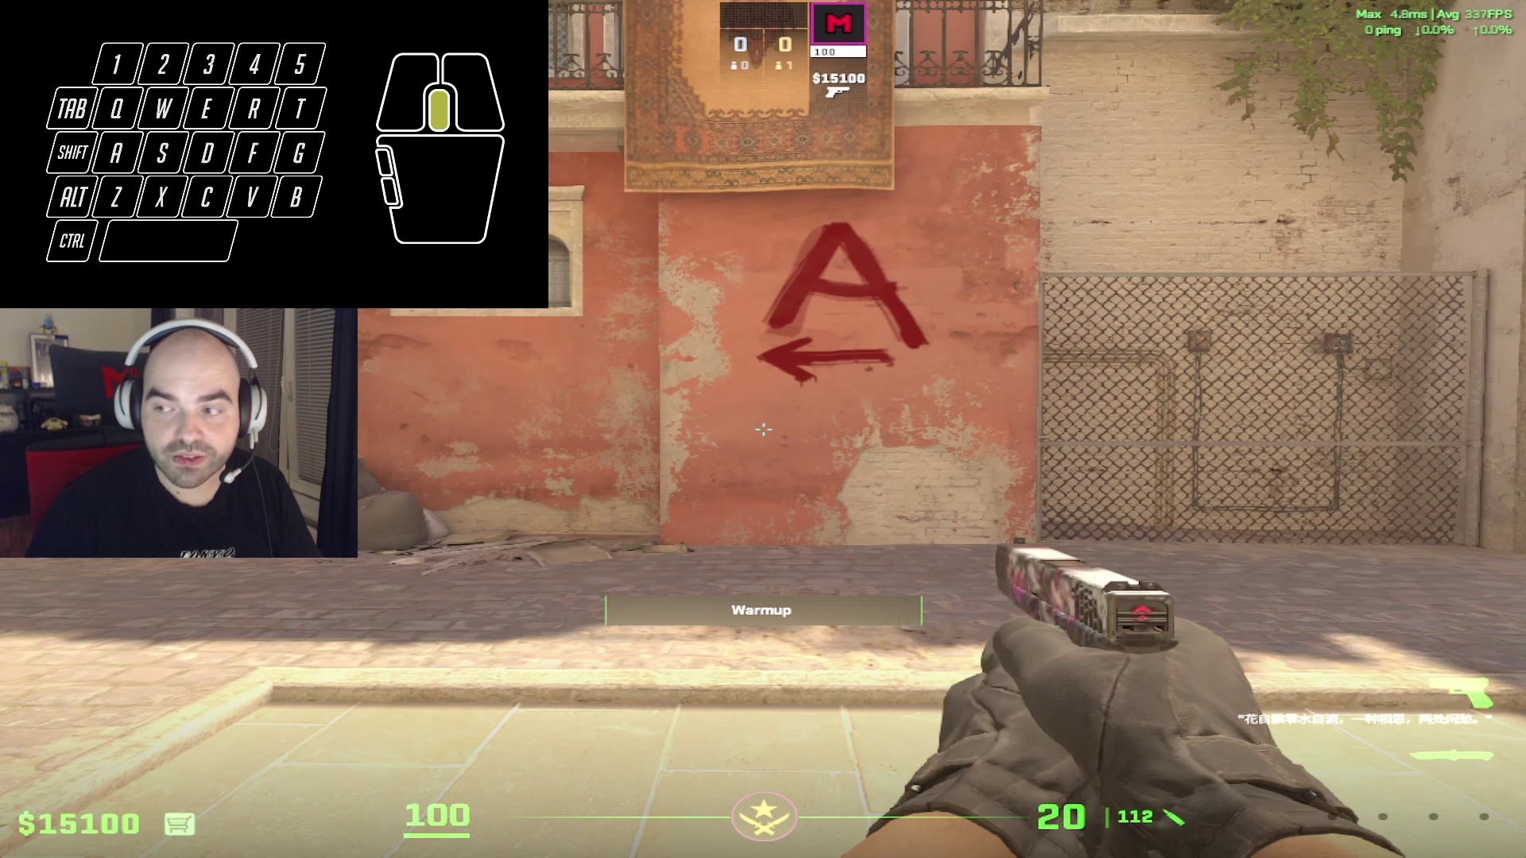
Switch from the pistol to the knife.
key(x)
key(c)
key(v)
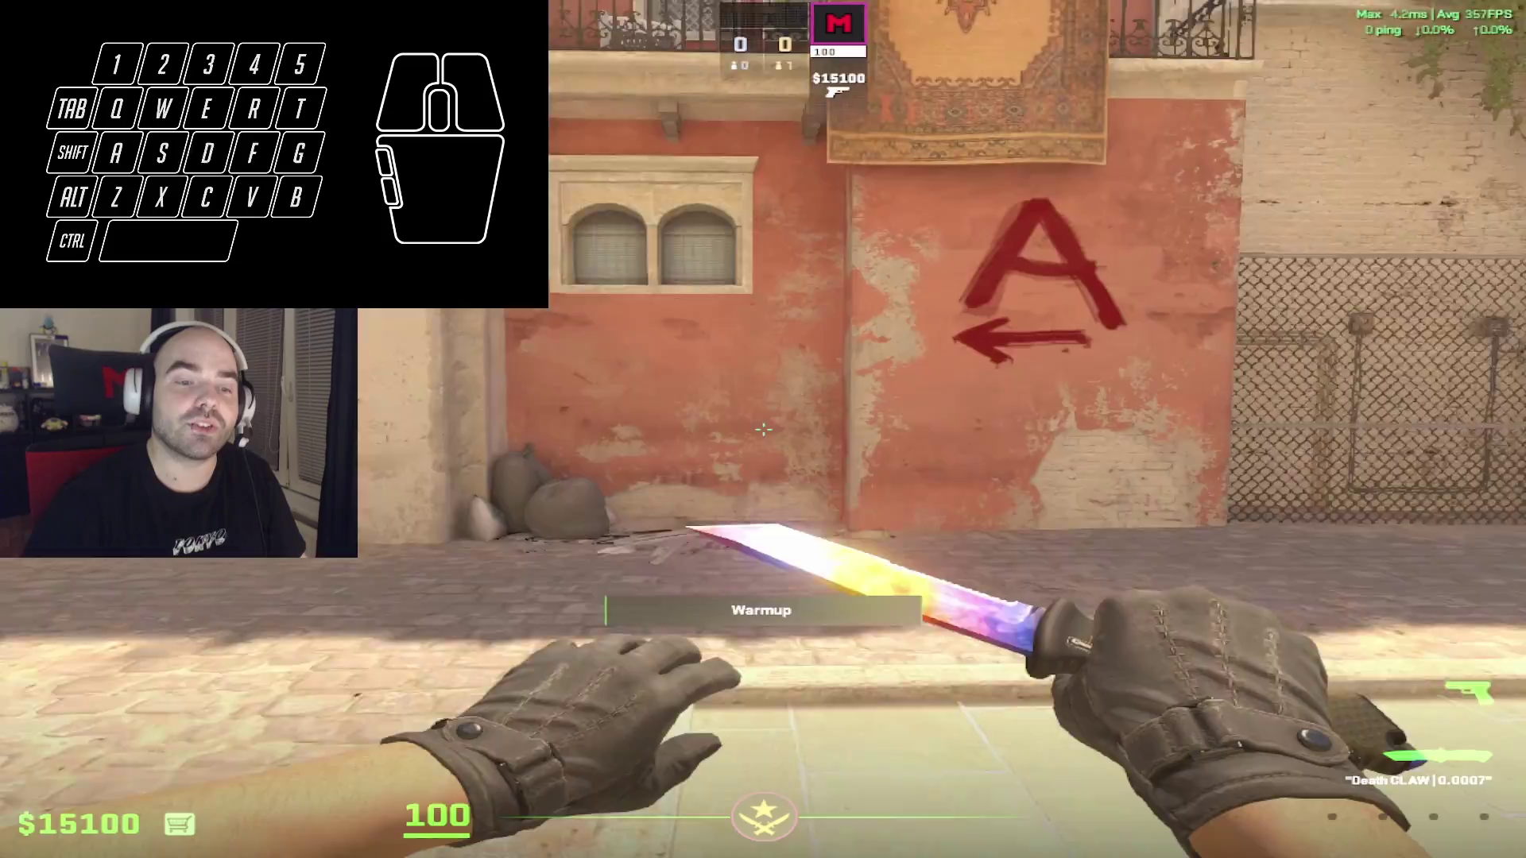
Walk up to the red wall marked A, strafe in front of it and back away into the street.
key(w)
key(a)
key(w)
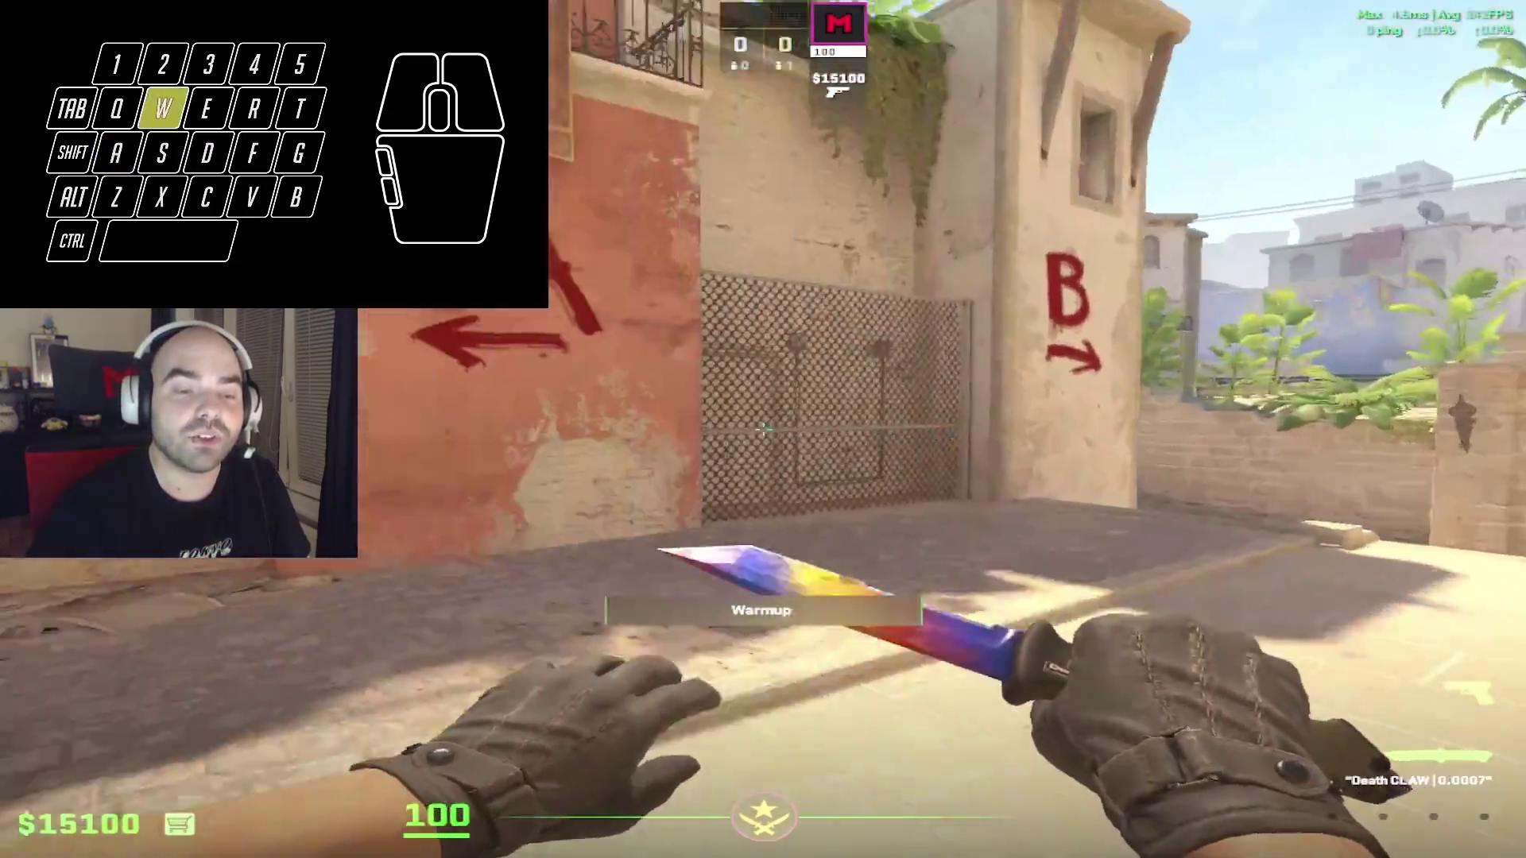
key(s)
key(a)
key(w)
key(a)
key(d)
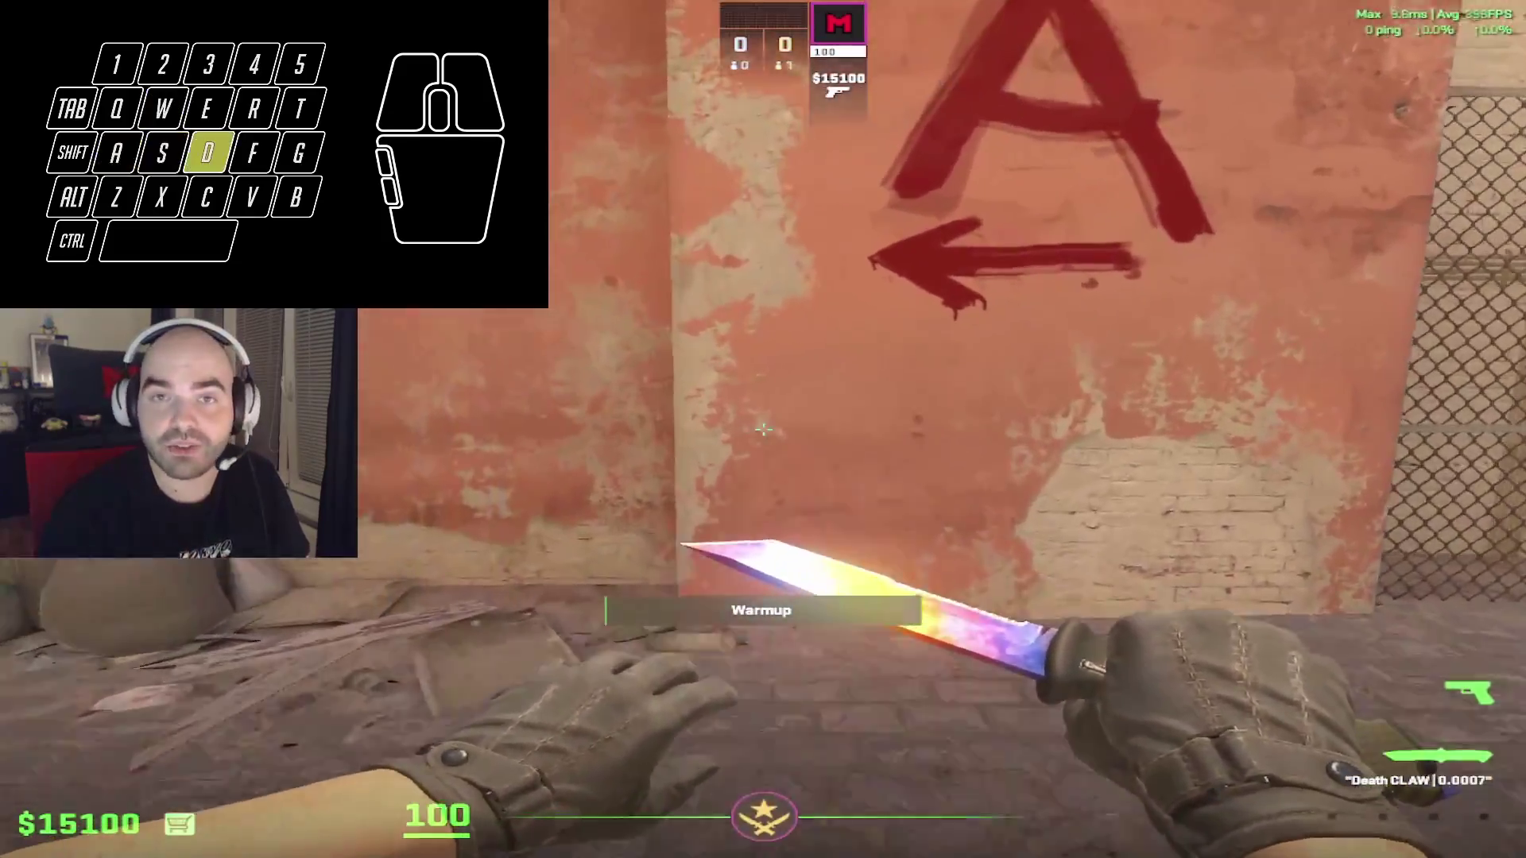
key(a)
key(s)
key(s)
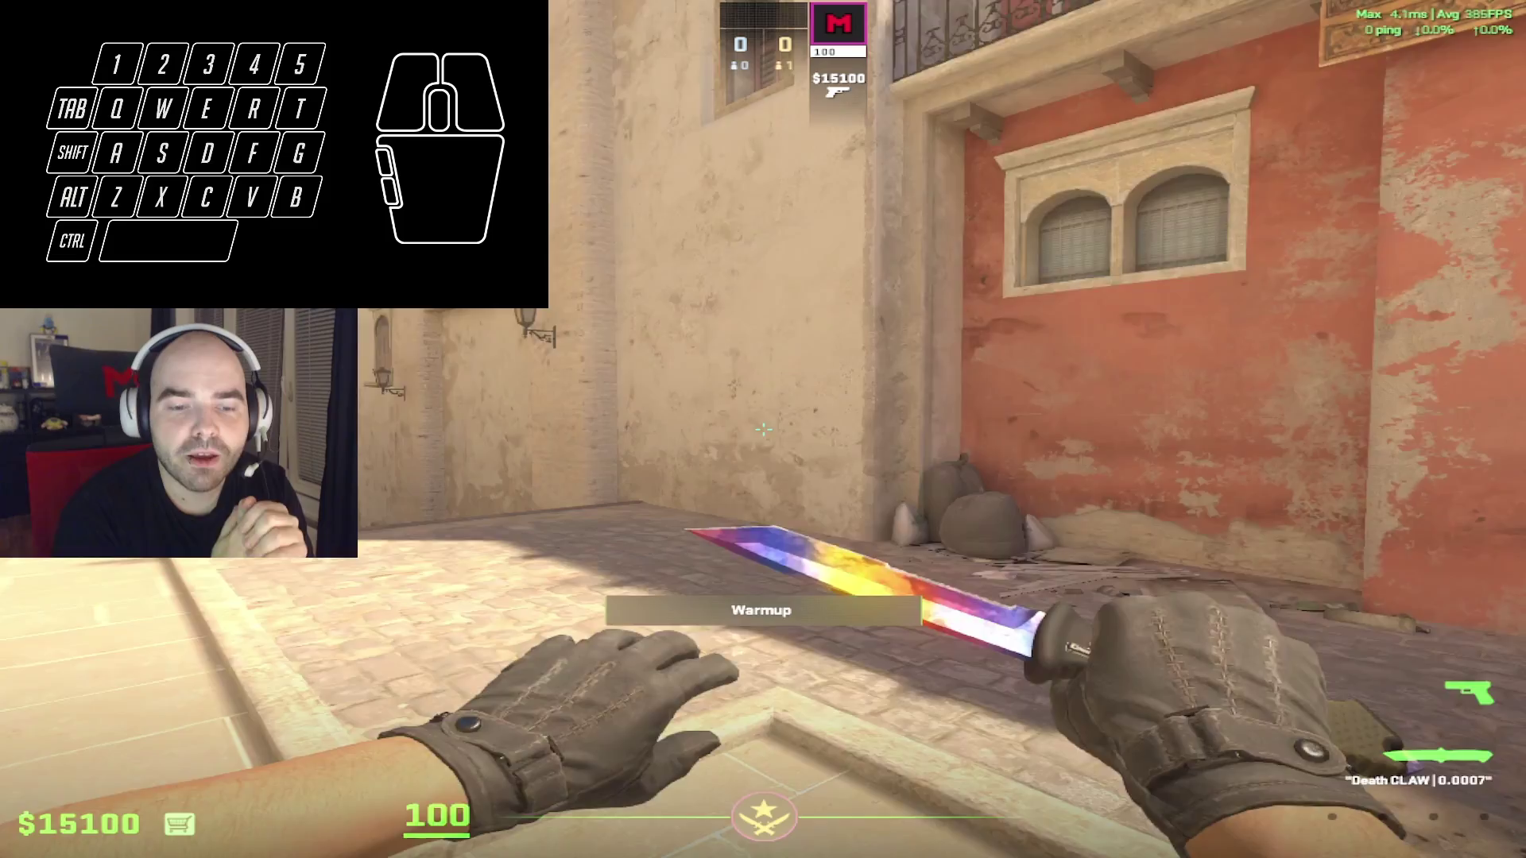
Buy the full grenade set, equip the smoke grenade and throw it high over the red building marked A.
key(3)
key(w)
key(x)
key(w)
key(a)
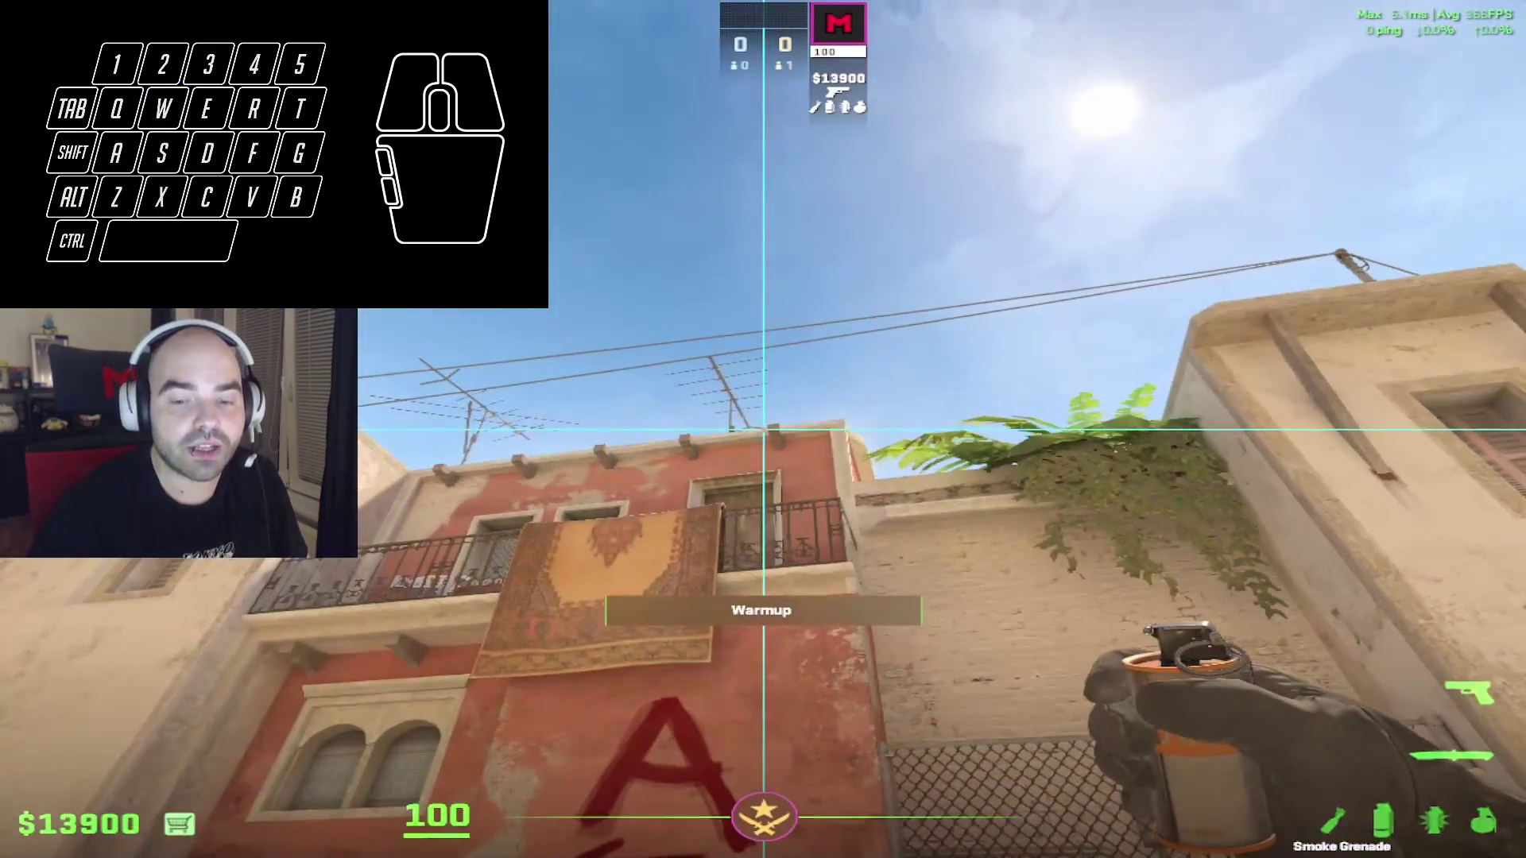
click(763, 429)
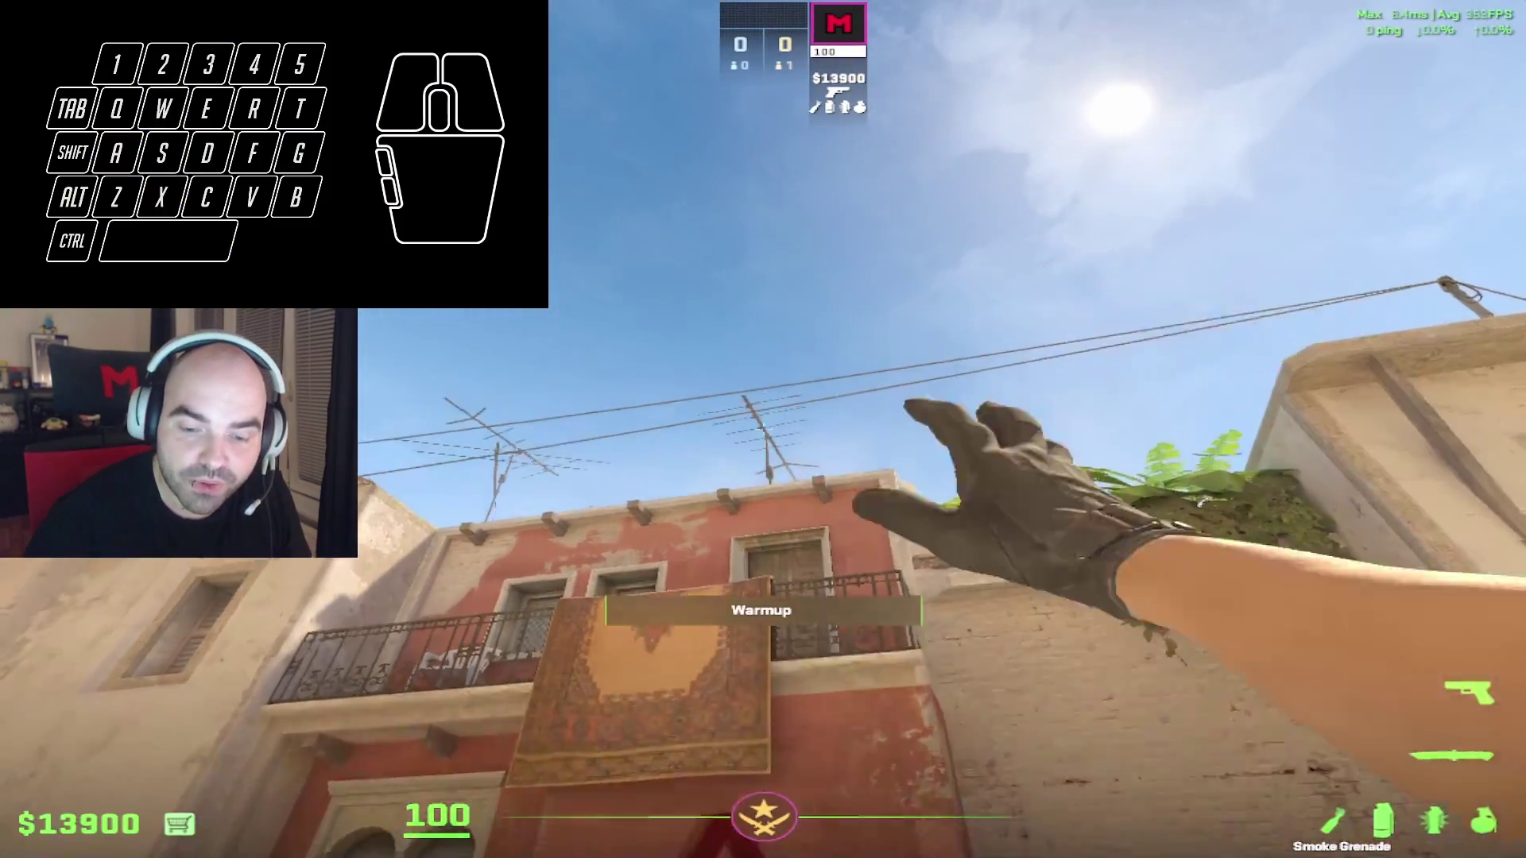
key(w)
key(s)
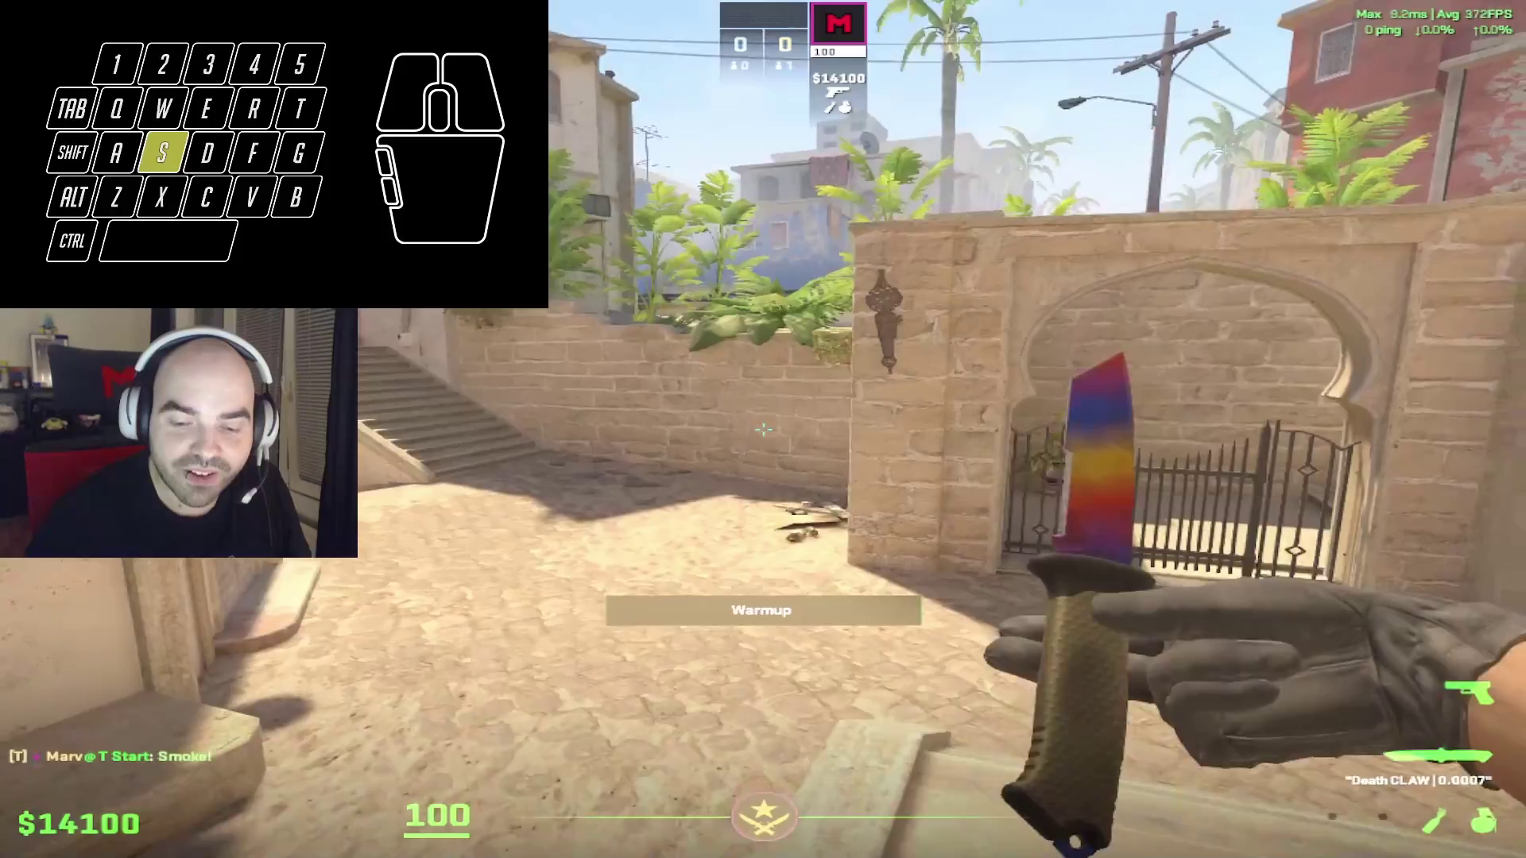
Buy another smoke grenade and jump-throw it toward the upper balcony of the red building.
key(w)
key(x)
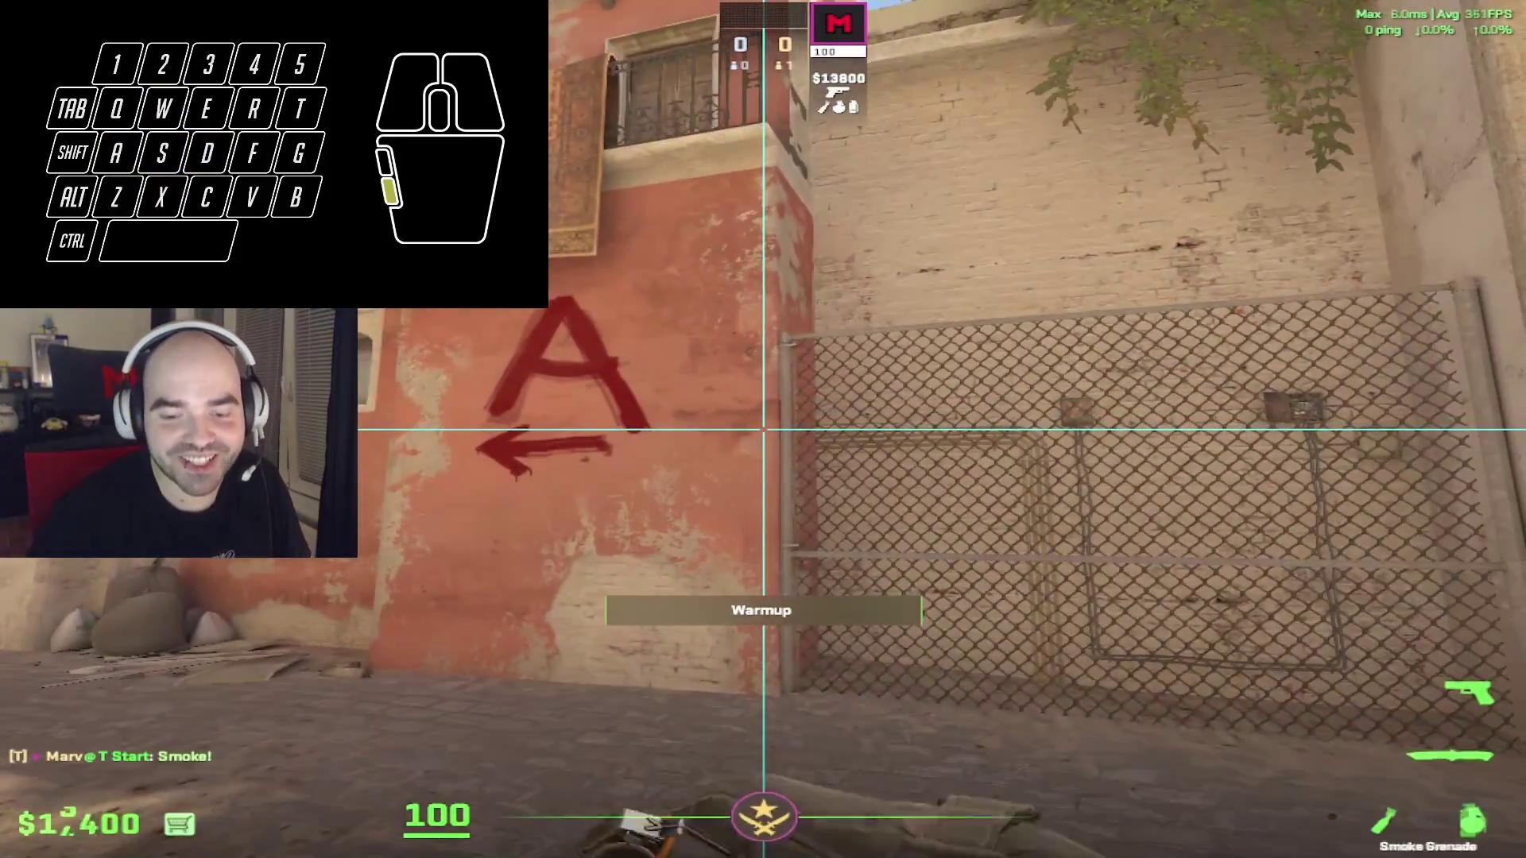
key(w)
click(763, 429)
key(space)
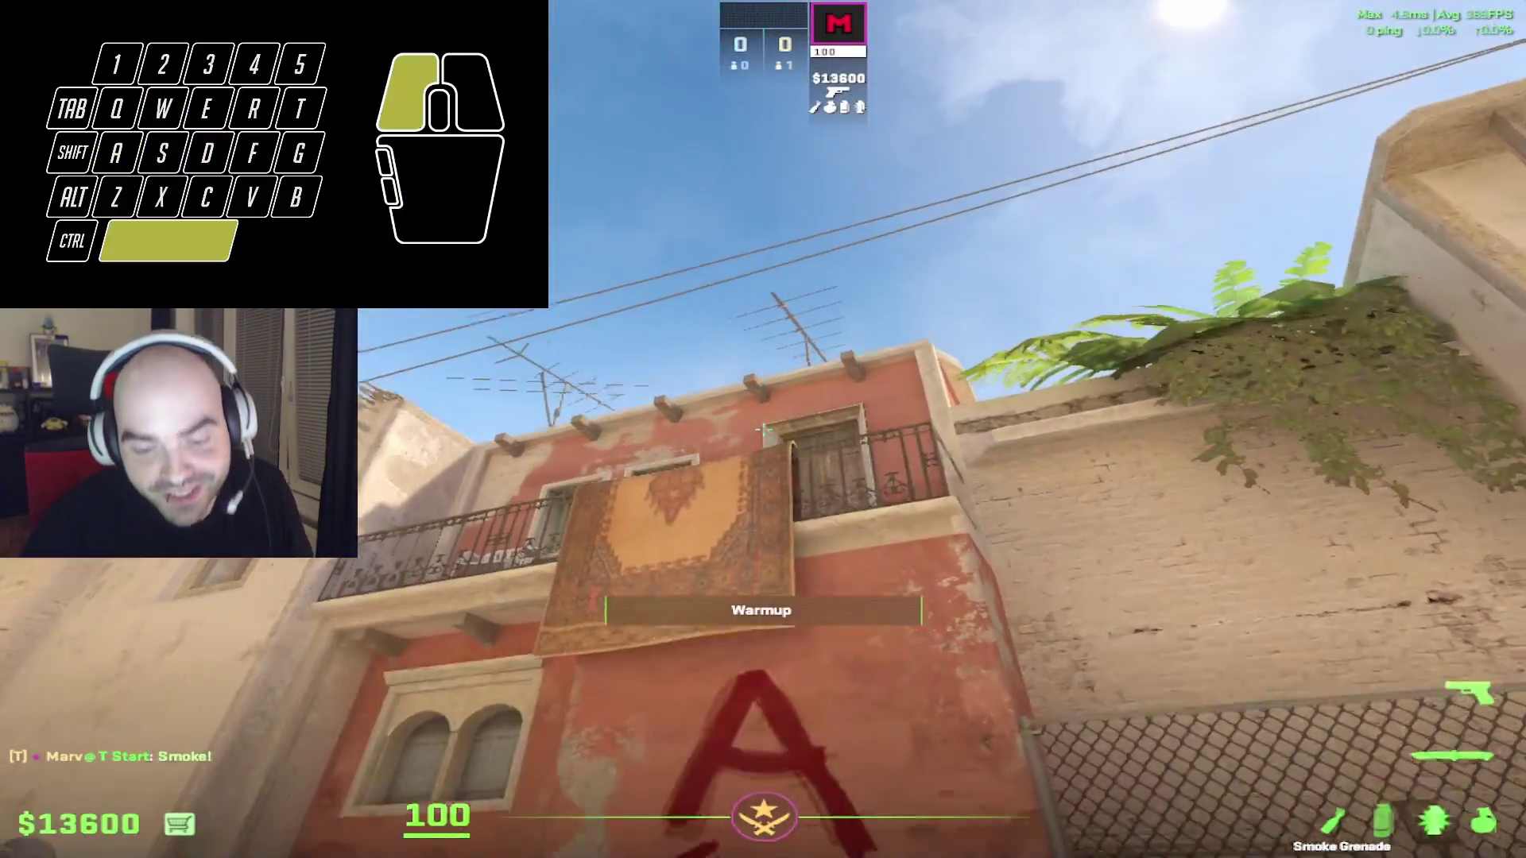
key(w)
key(f)
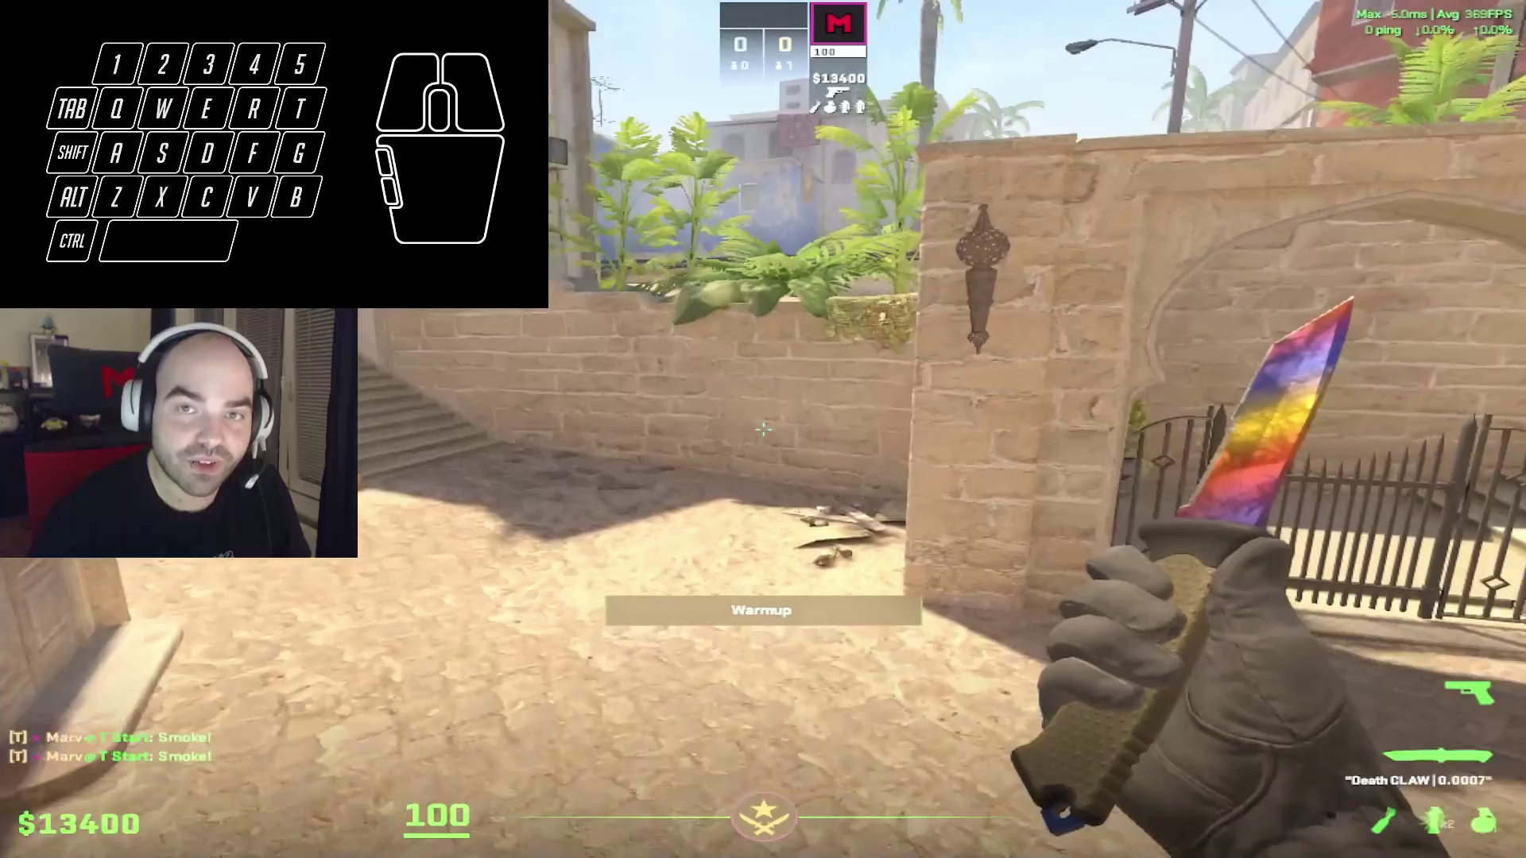
Back away from the arched gate with a jump and a crouch, and return to the wall marked A.
key(s)
key(space)
key(ctrl)
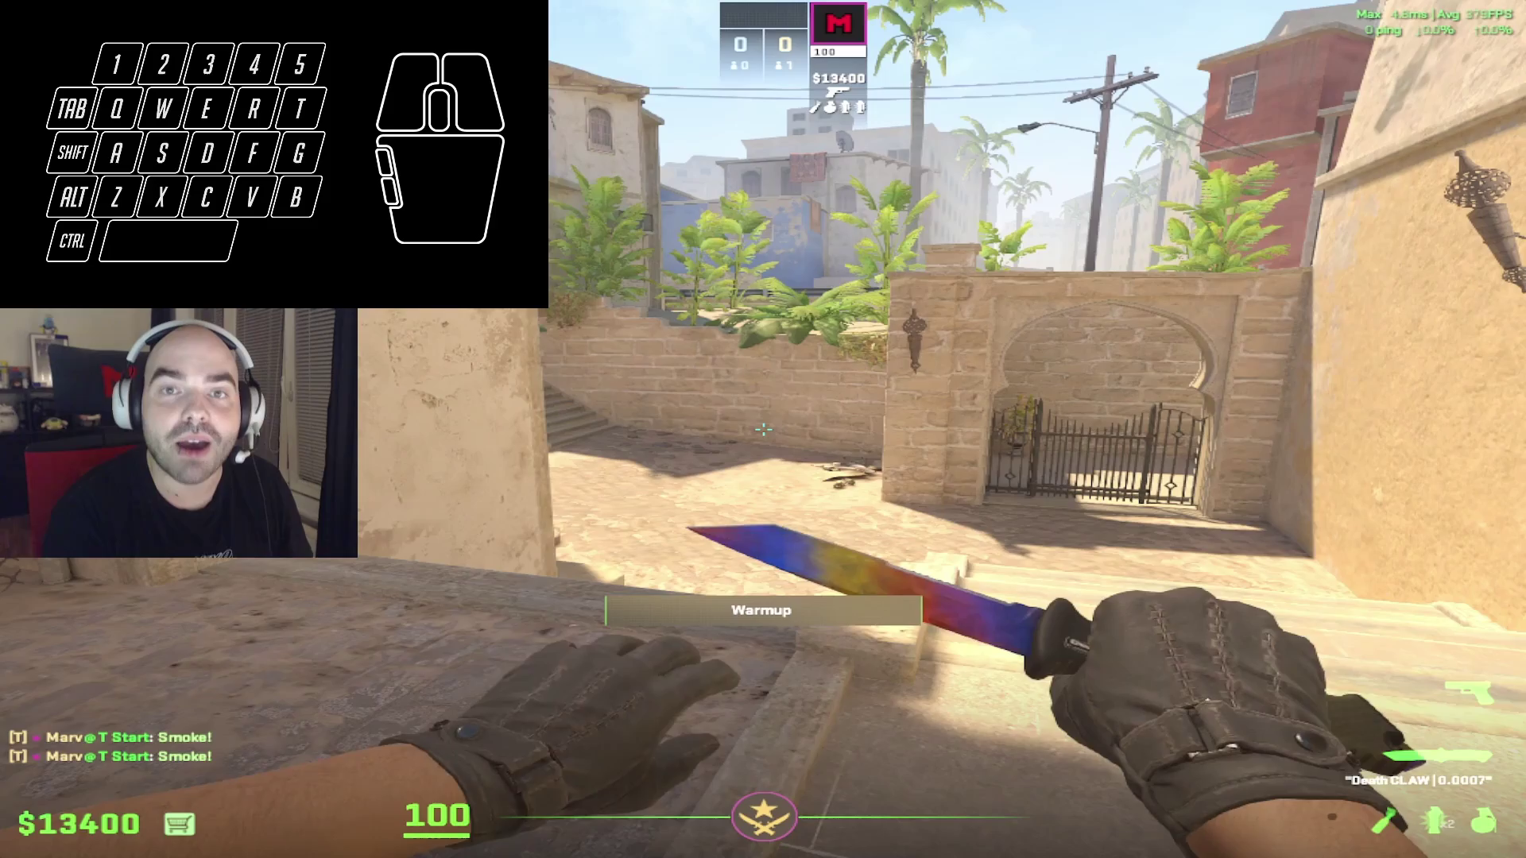
key(s)
key(s)
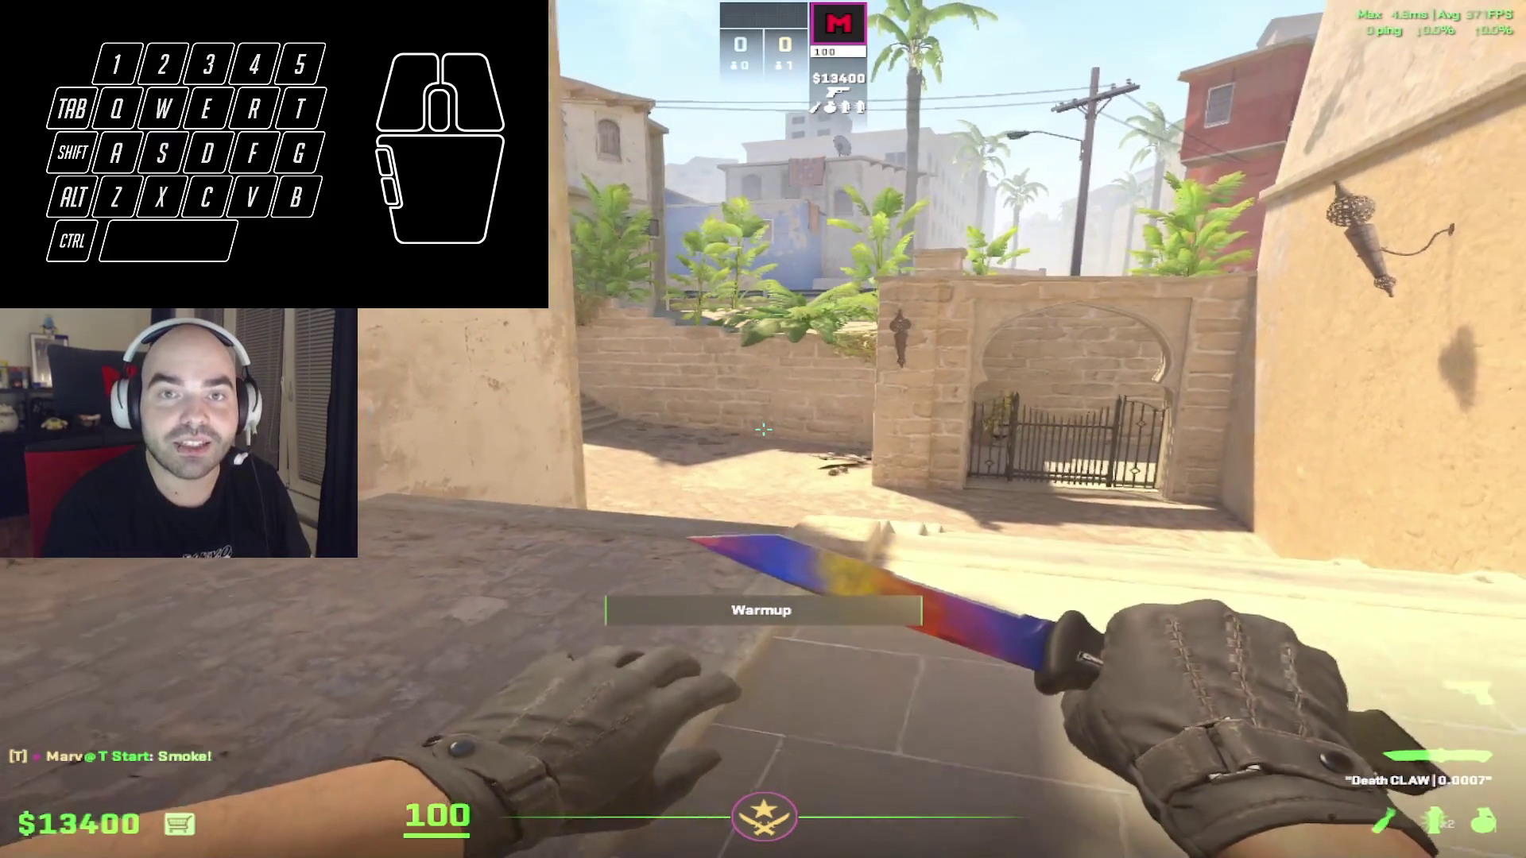
key(w)
key(d)
key(s)
key(w)
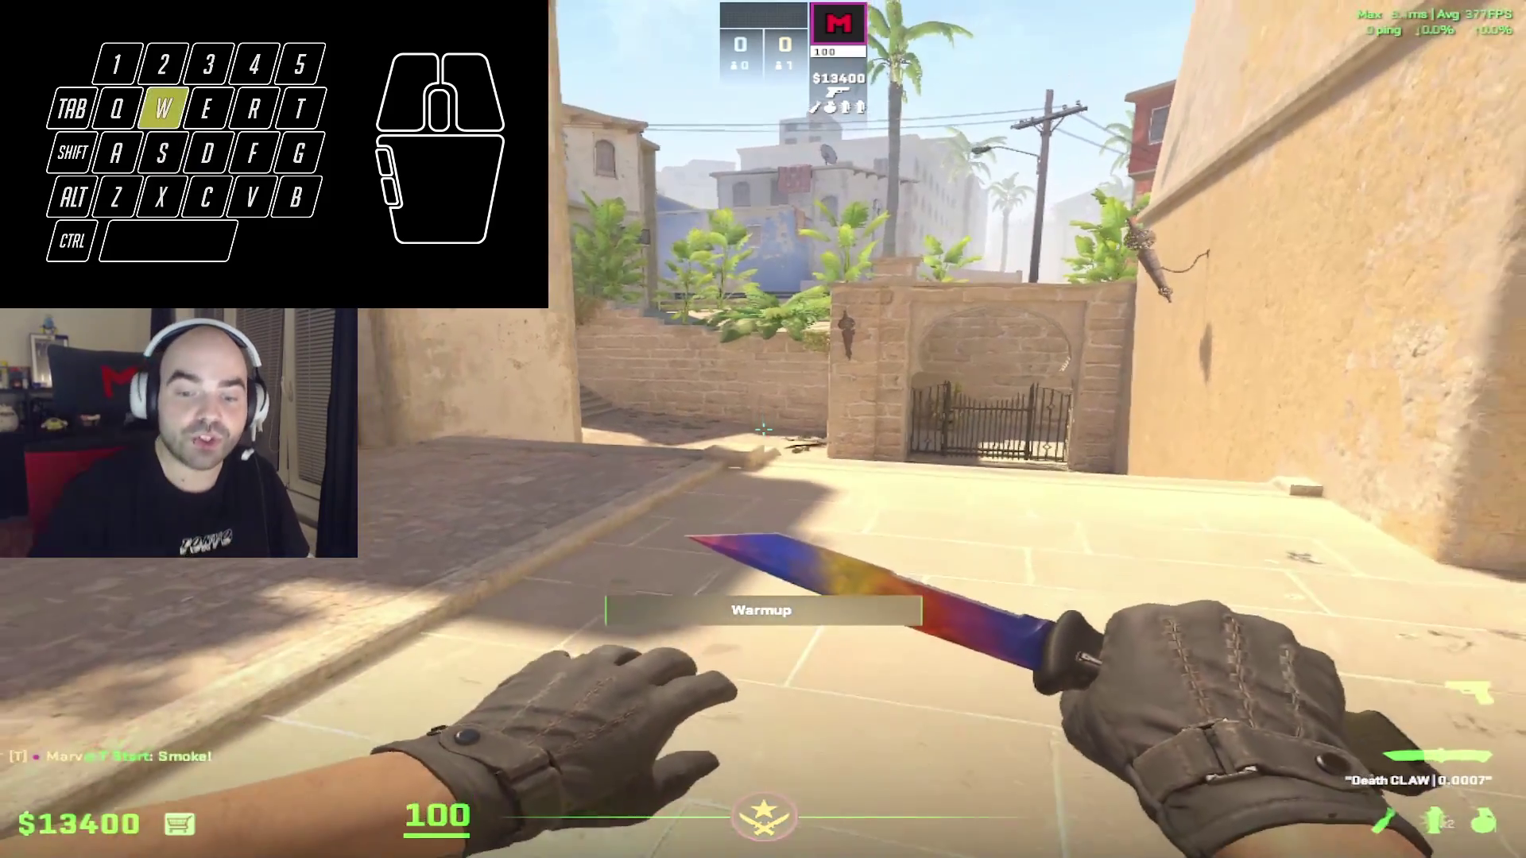
key(d)
key(w)
key(a)
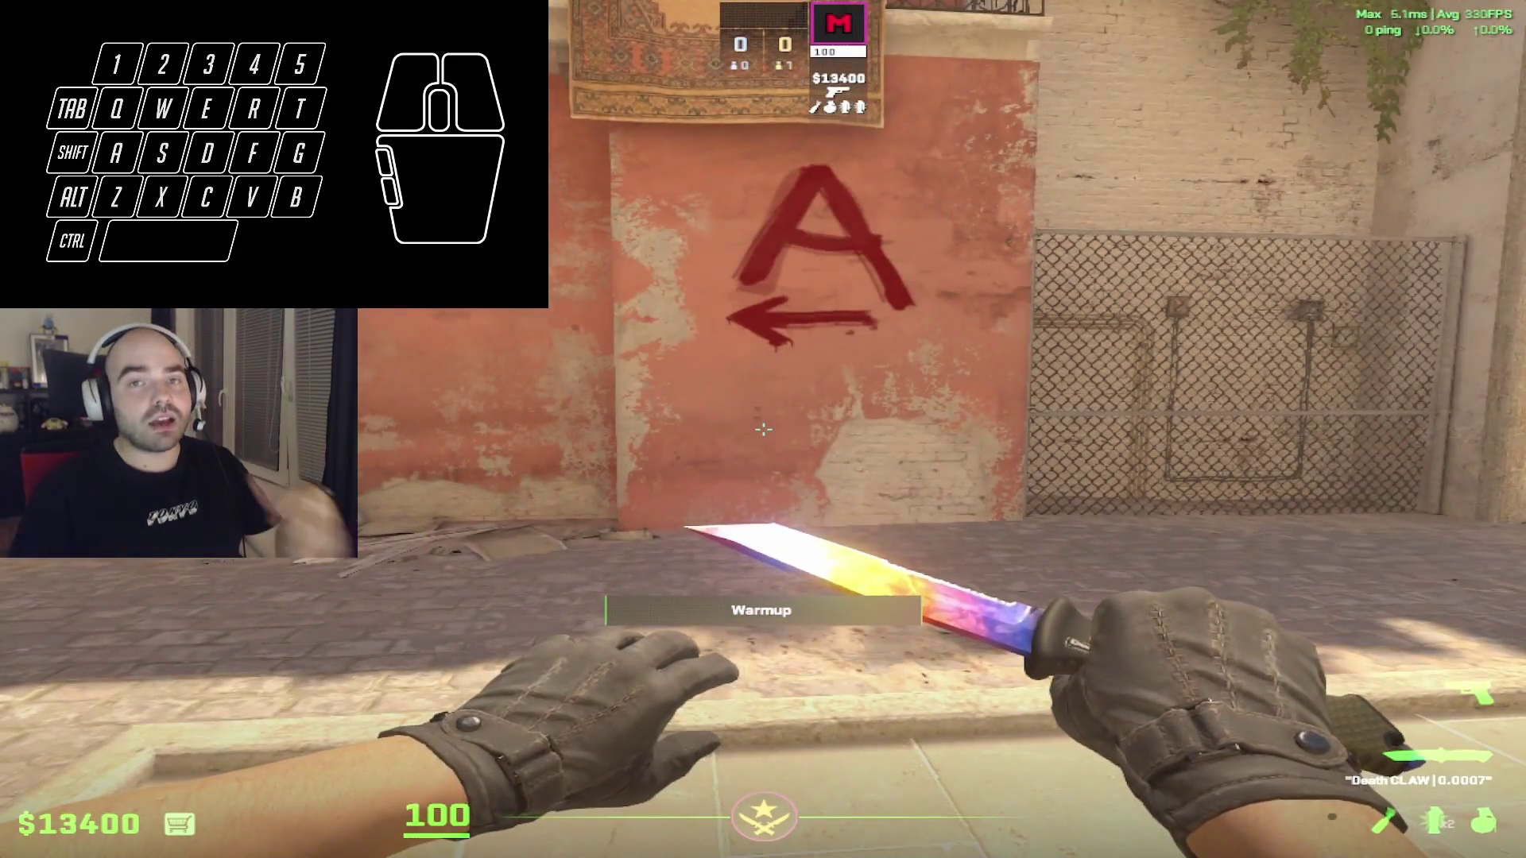
Buy an AK-47, replace it with a second rifle and move down the street with the knife equipped.
key(d)
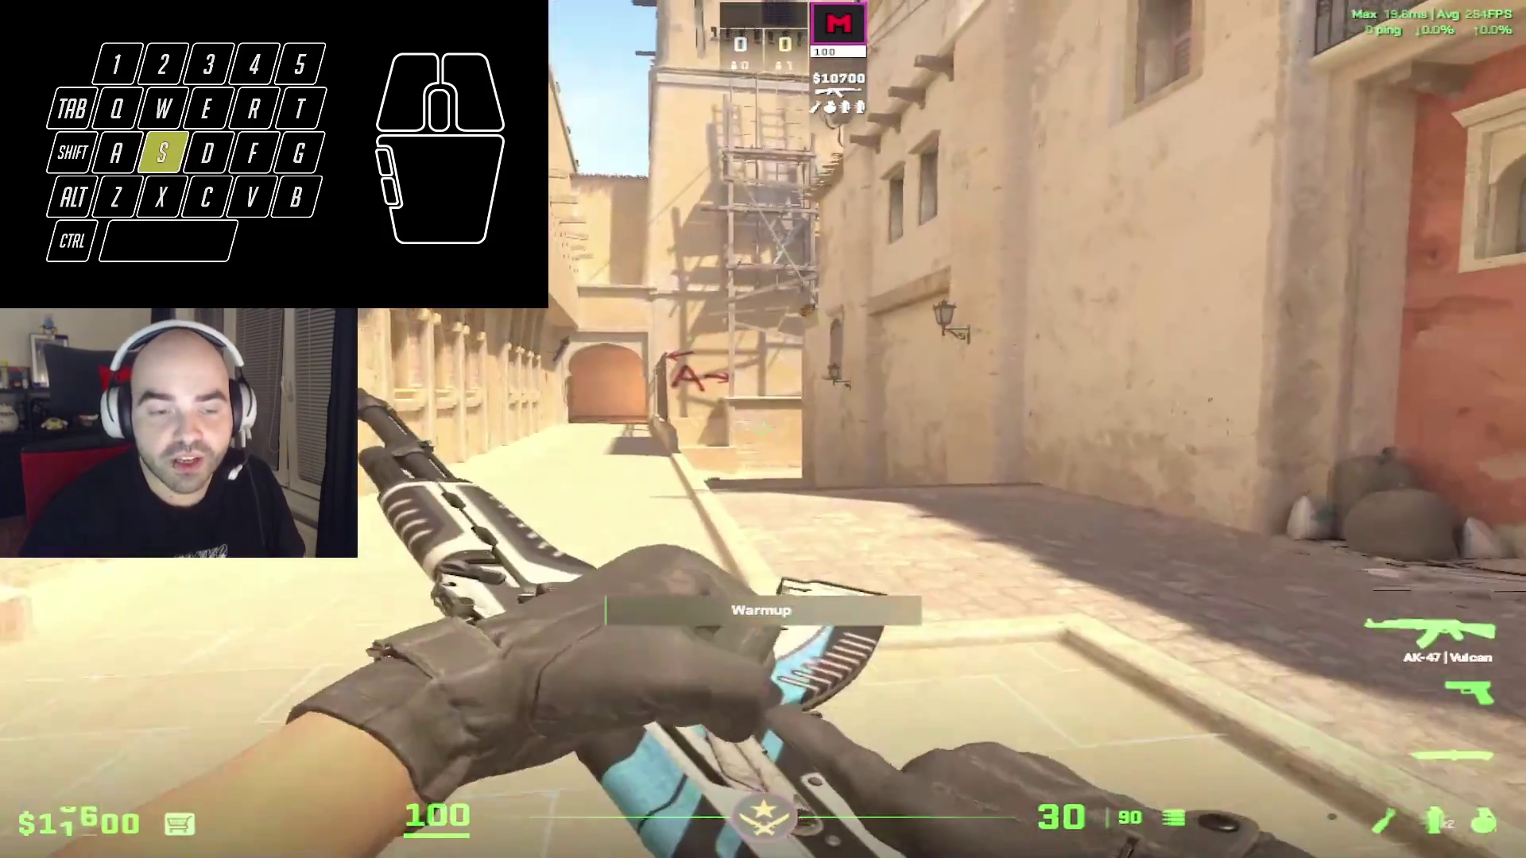
key(w)
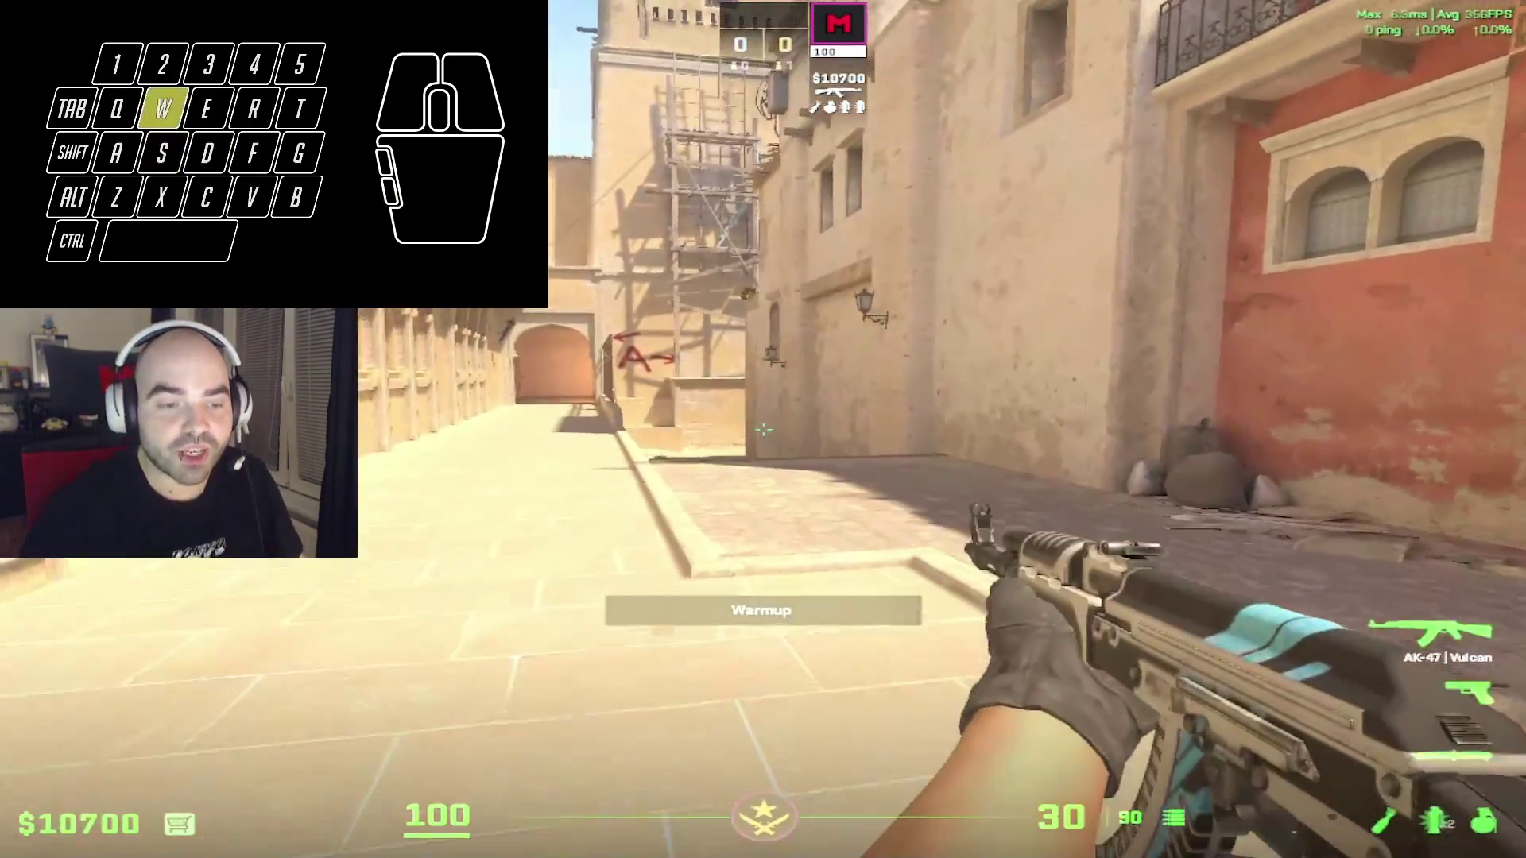
key(s)
key(a)
key(w)
key(3)
key(a)
key(s)
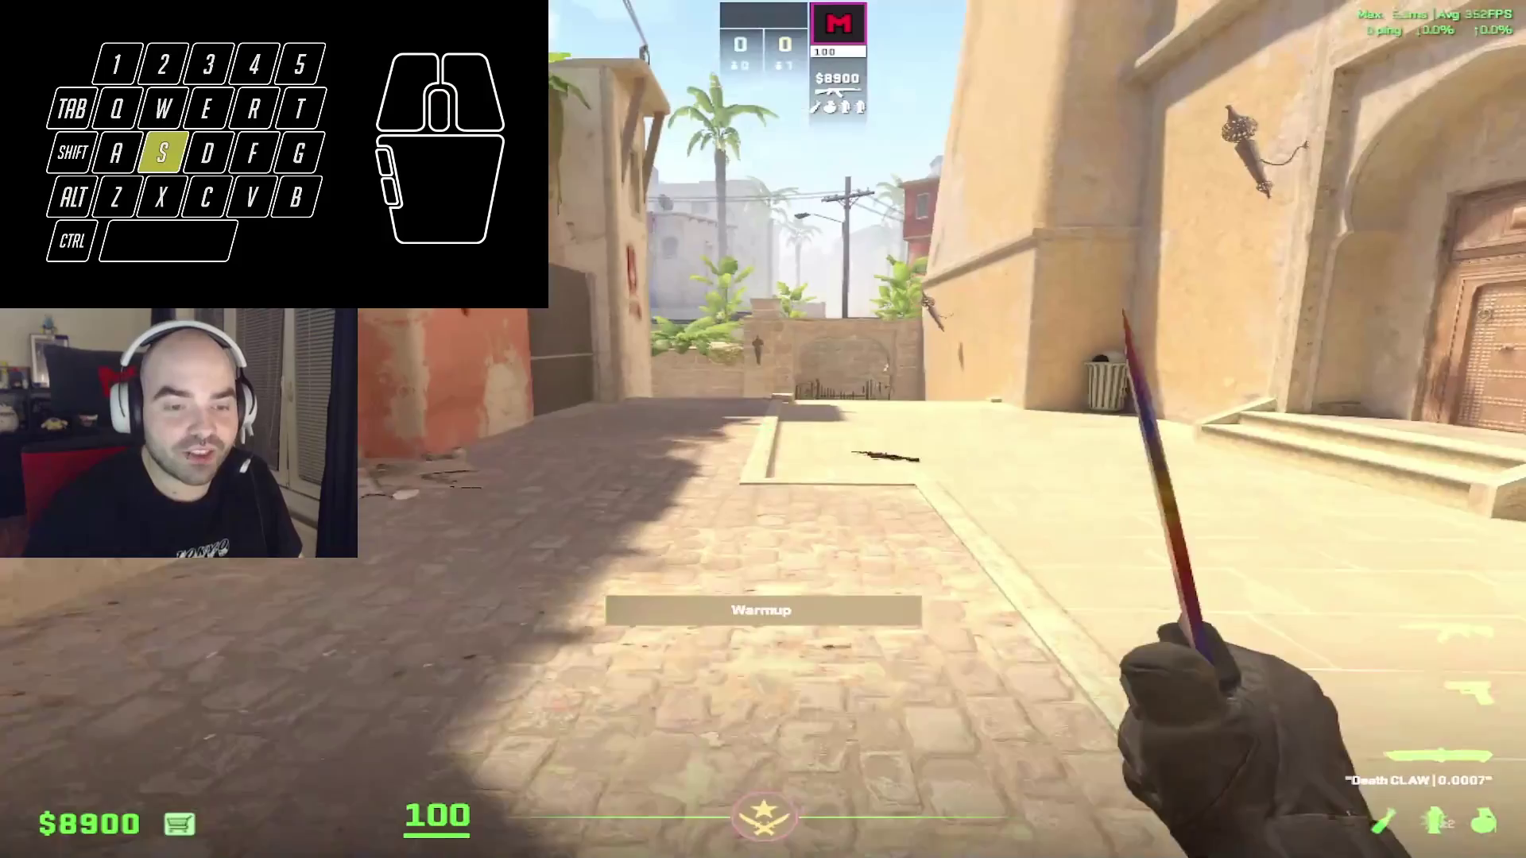
Move along the plaster wall beside the red building with the knife in hand.
key(a)
key(d)
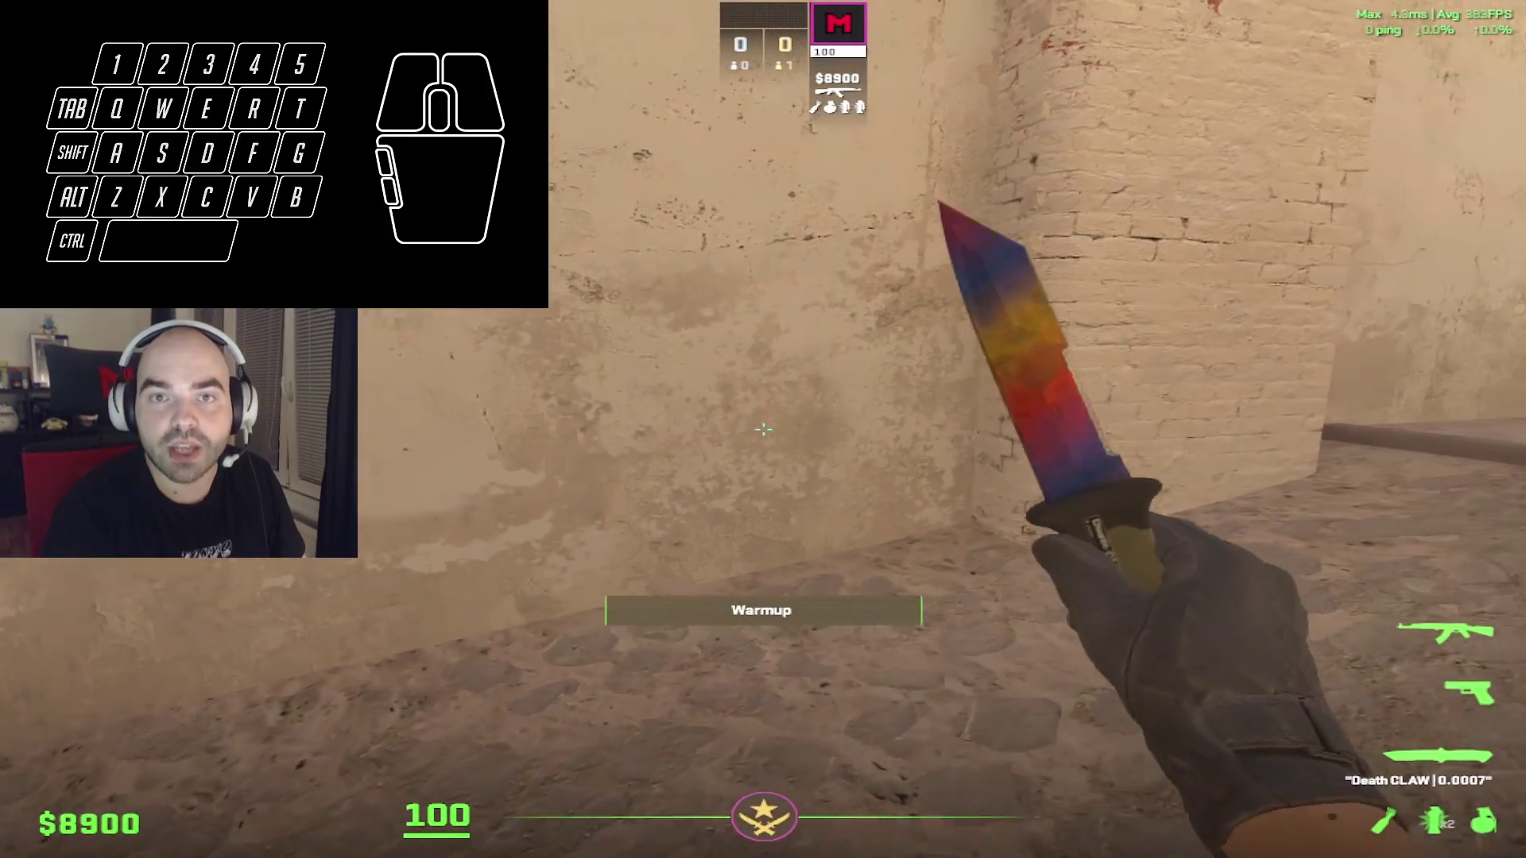
key(w)
key(d)
key(d)
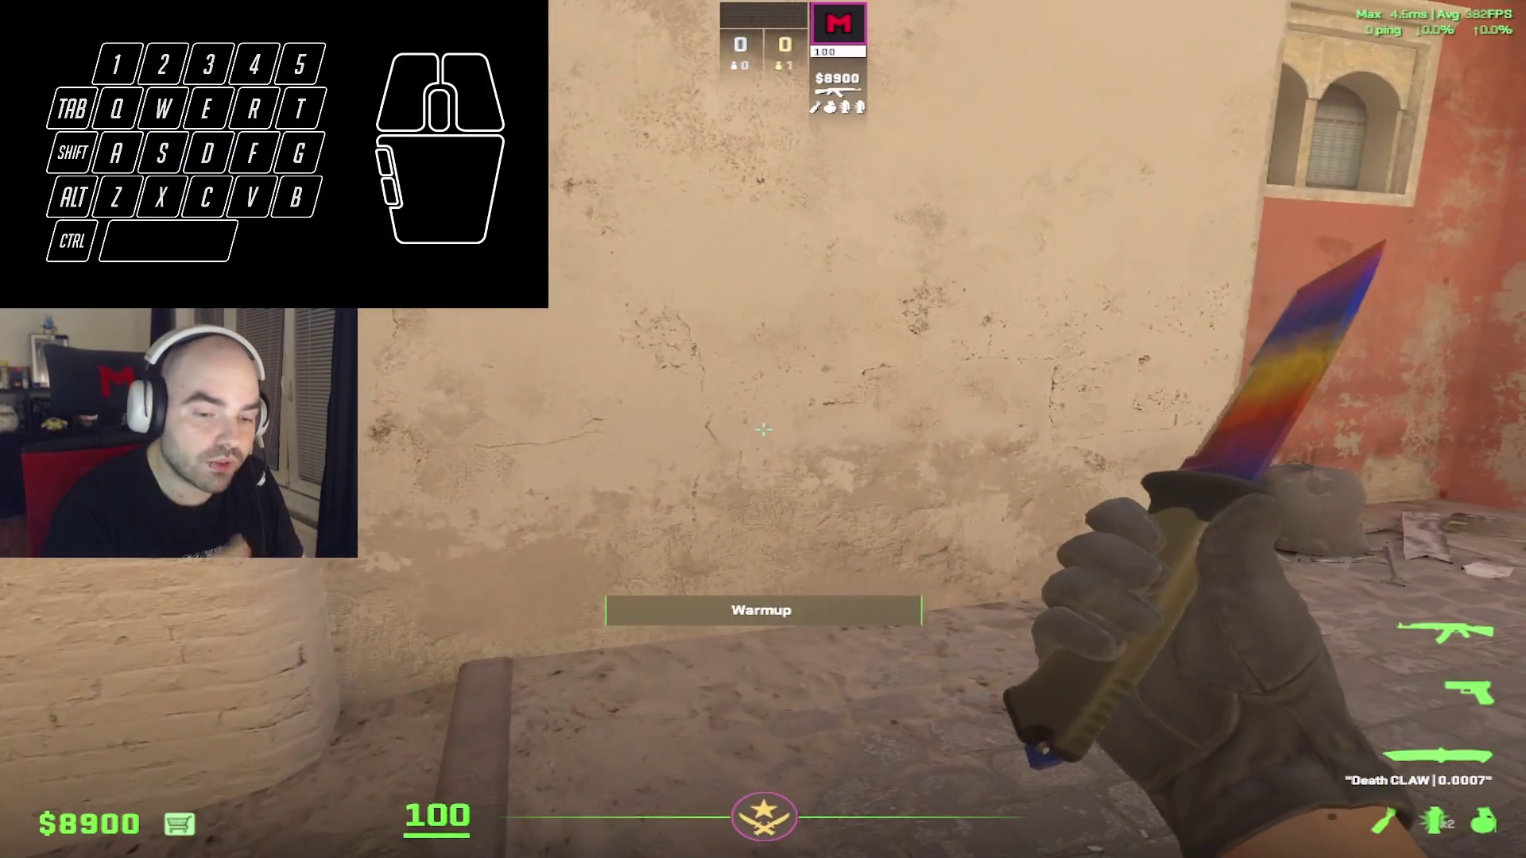
key(w)
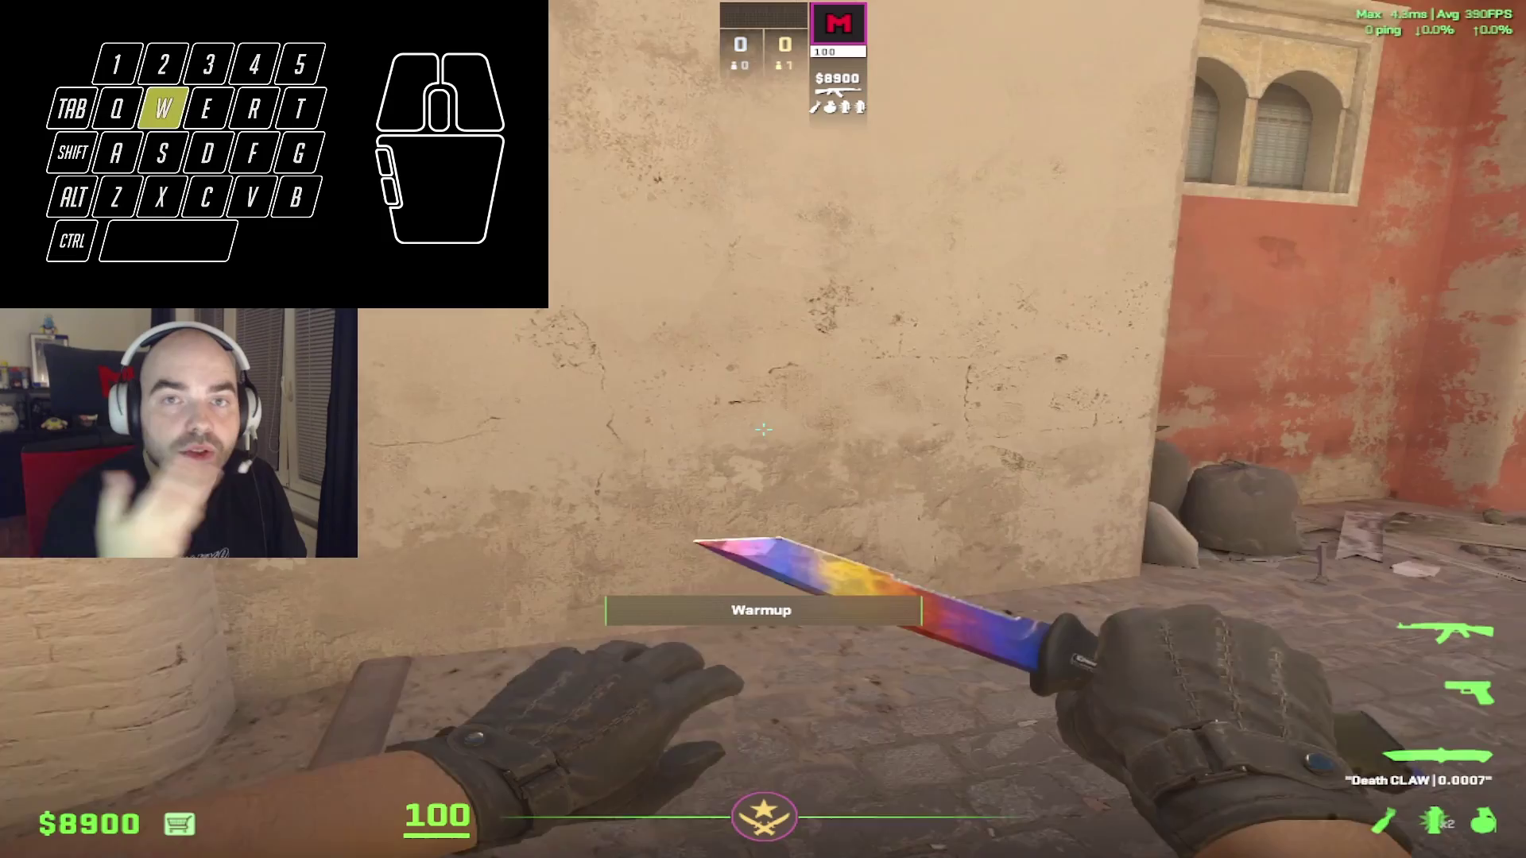
key(d)
key(a)
key(s)
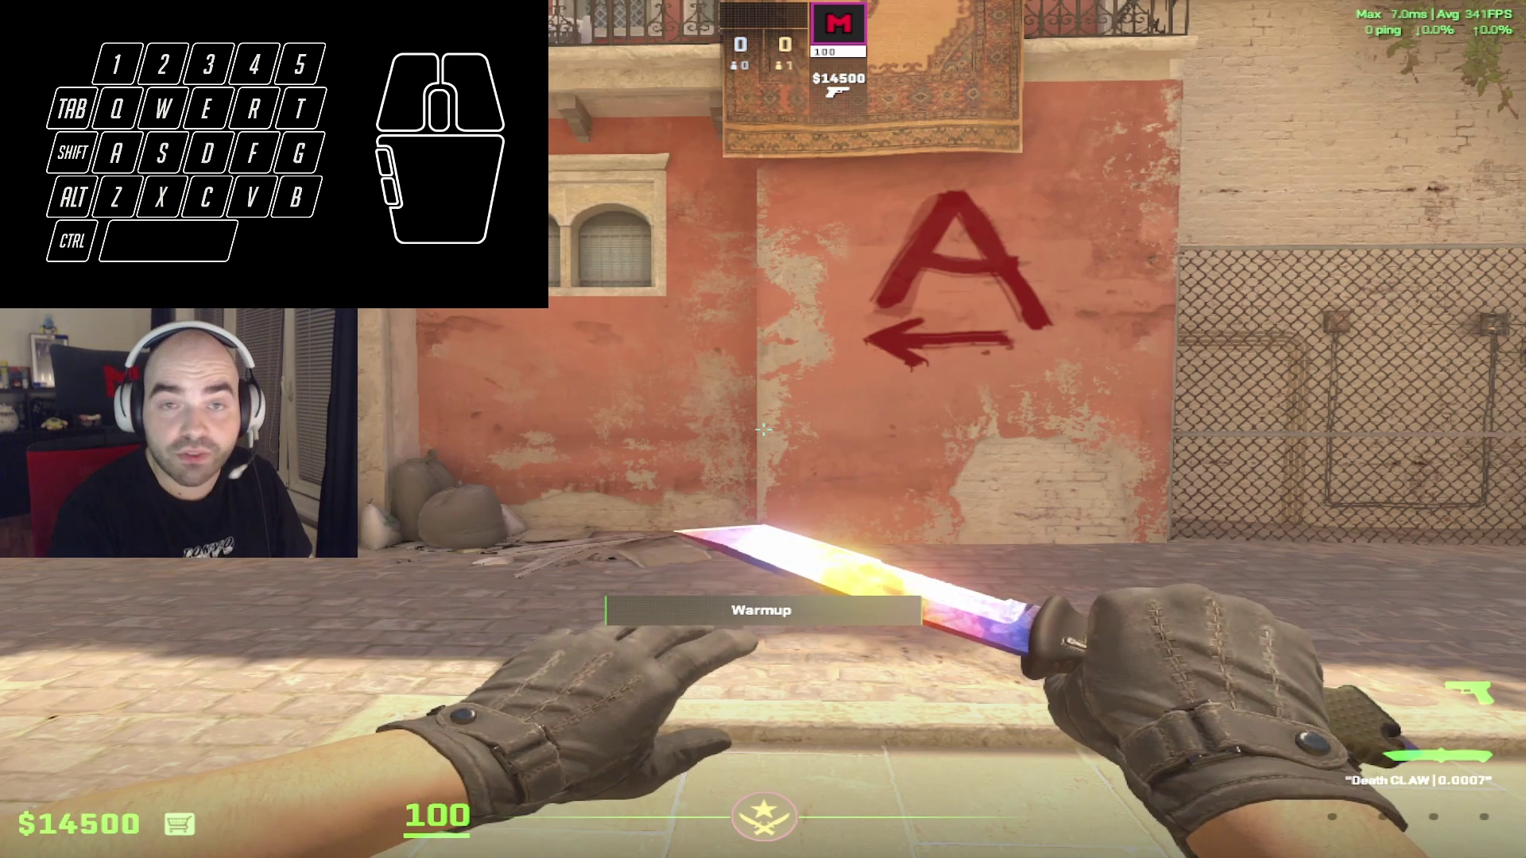
View the match scoreboard and inspect the knife.
key(Tab)
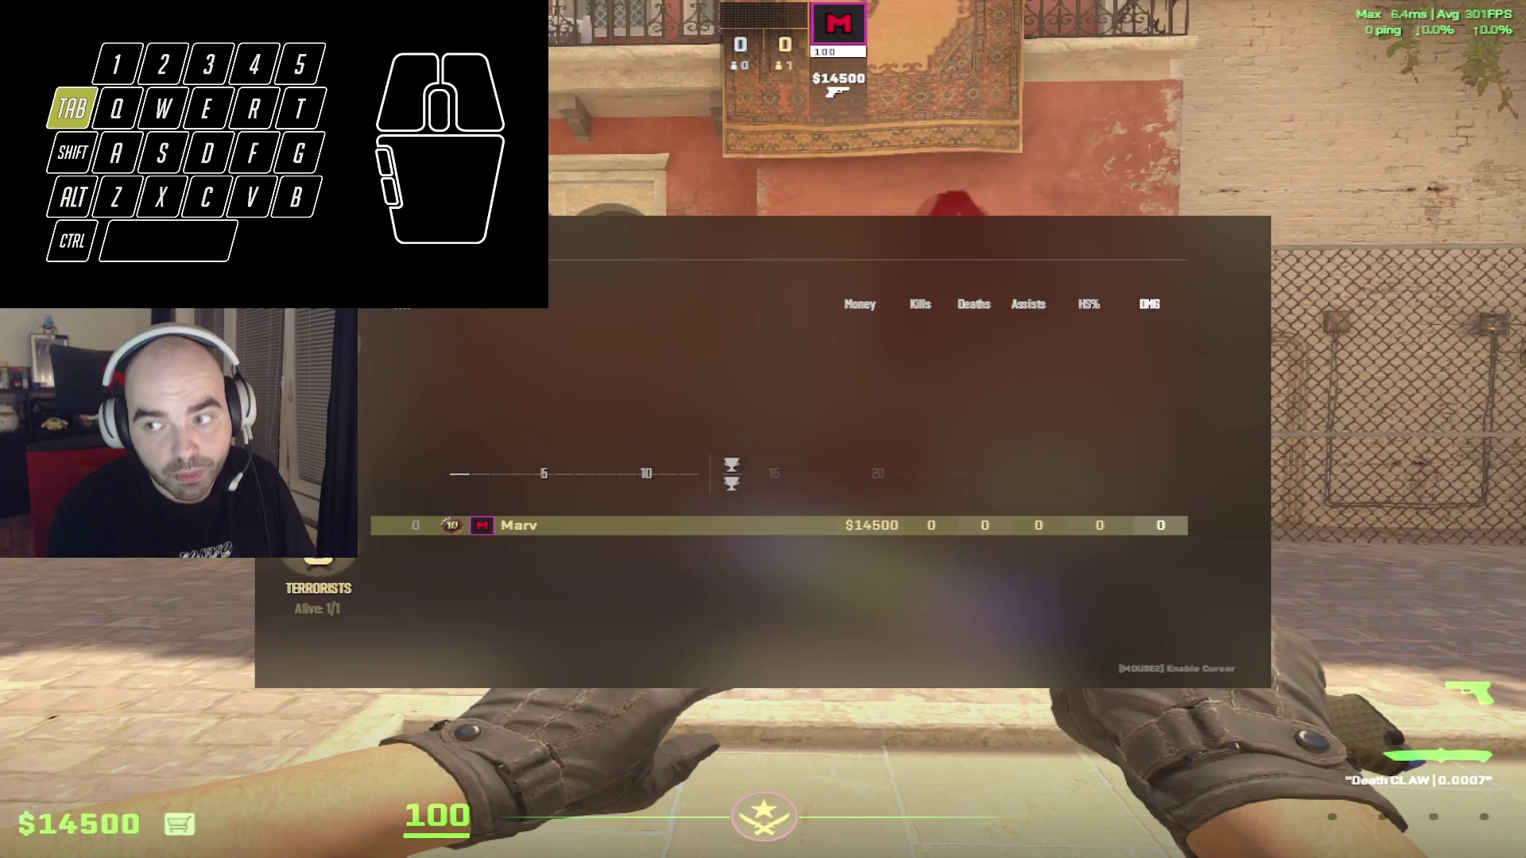
key(f)
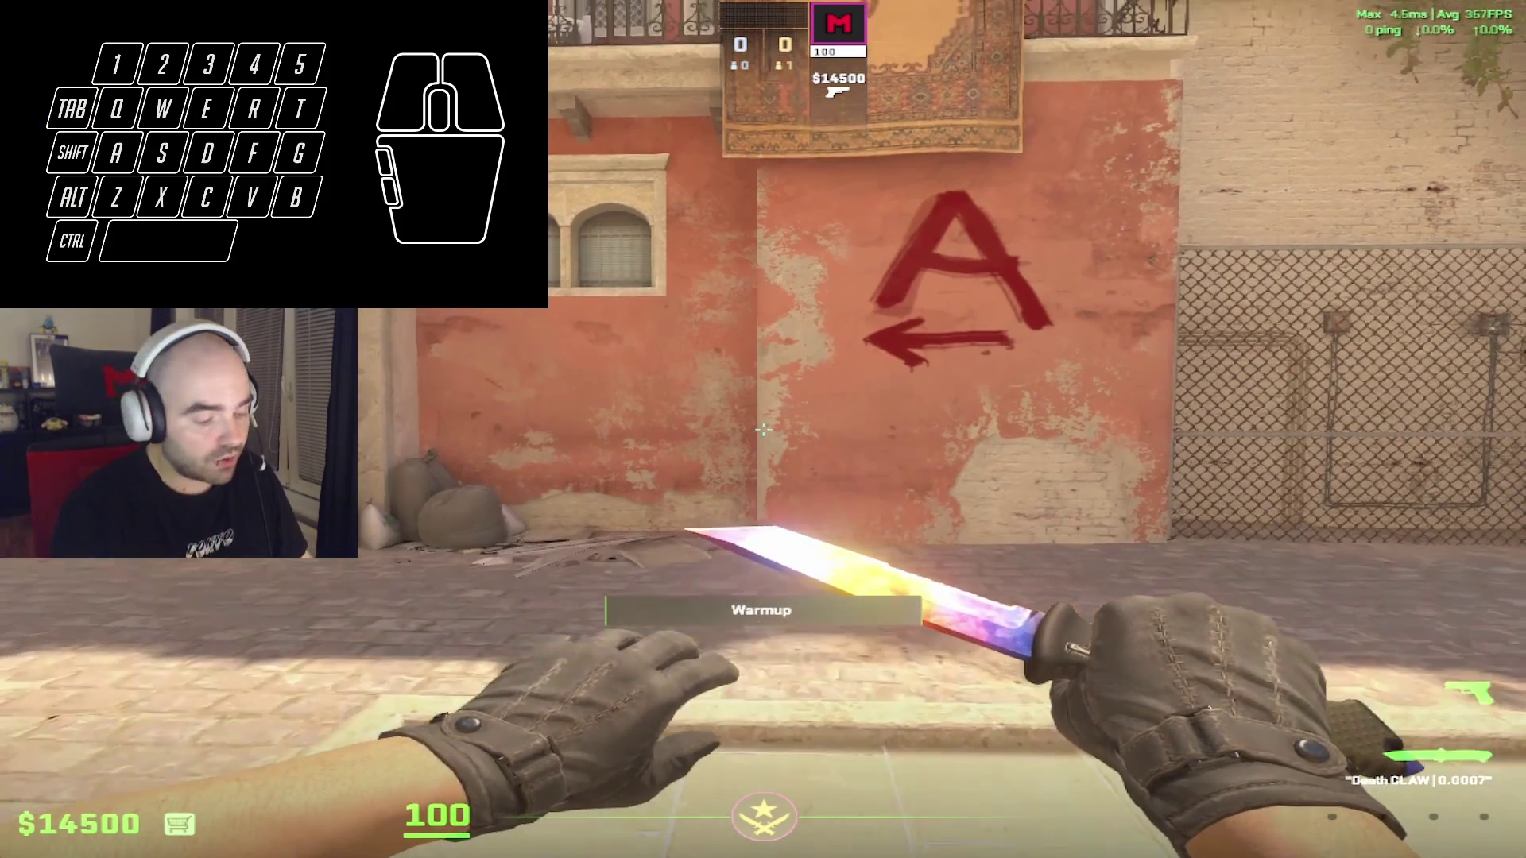
key(f)
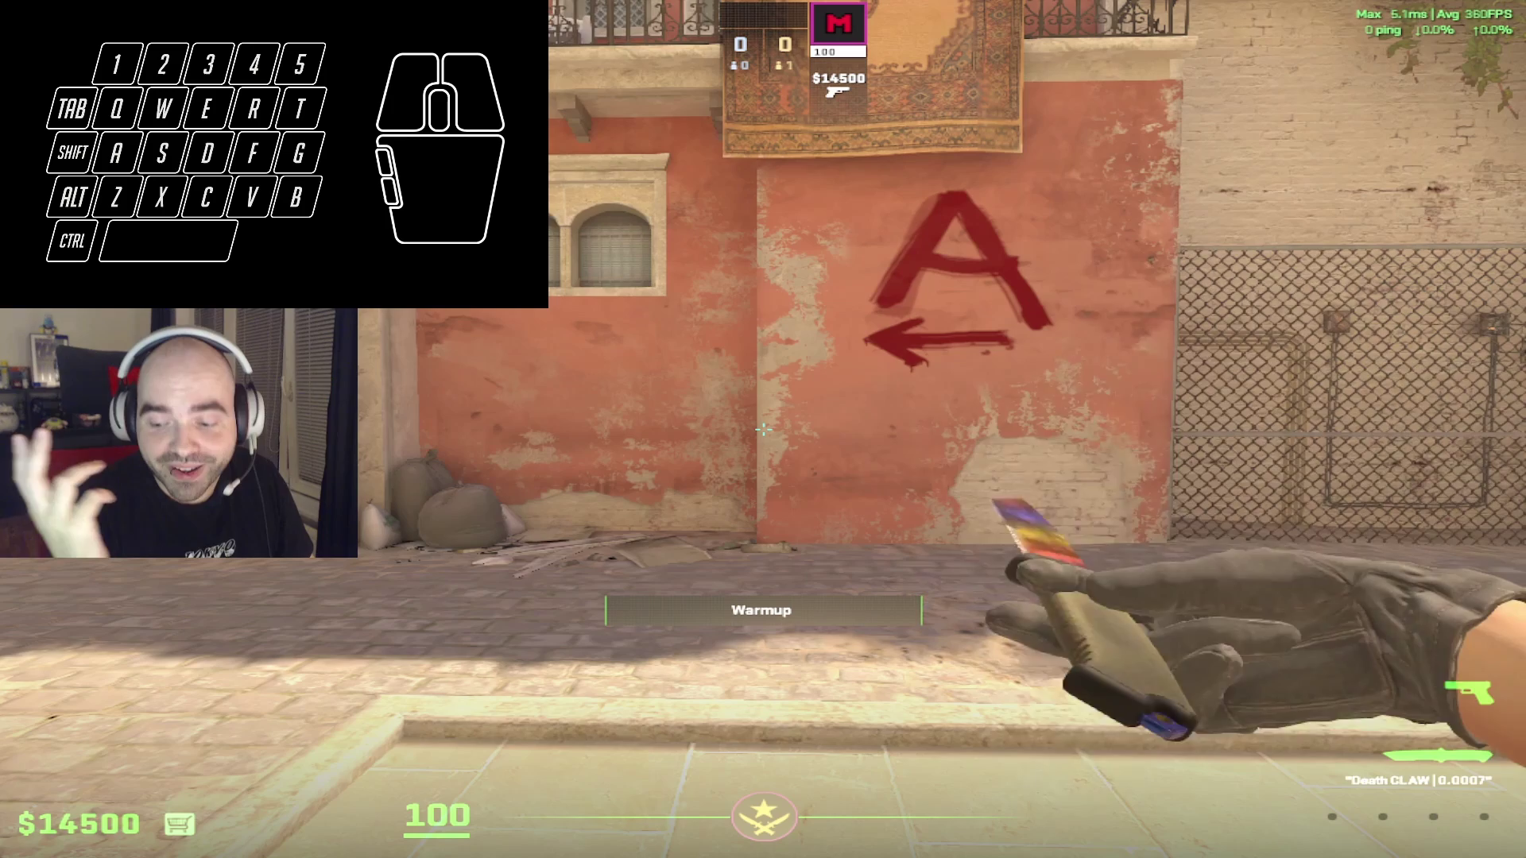
Buy a Zeus x27 and an XM1014 shotgun.
key(KP_0)
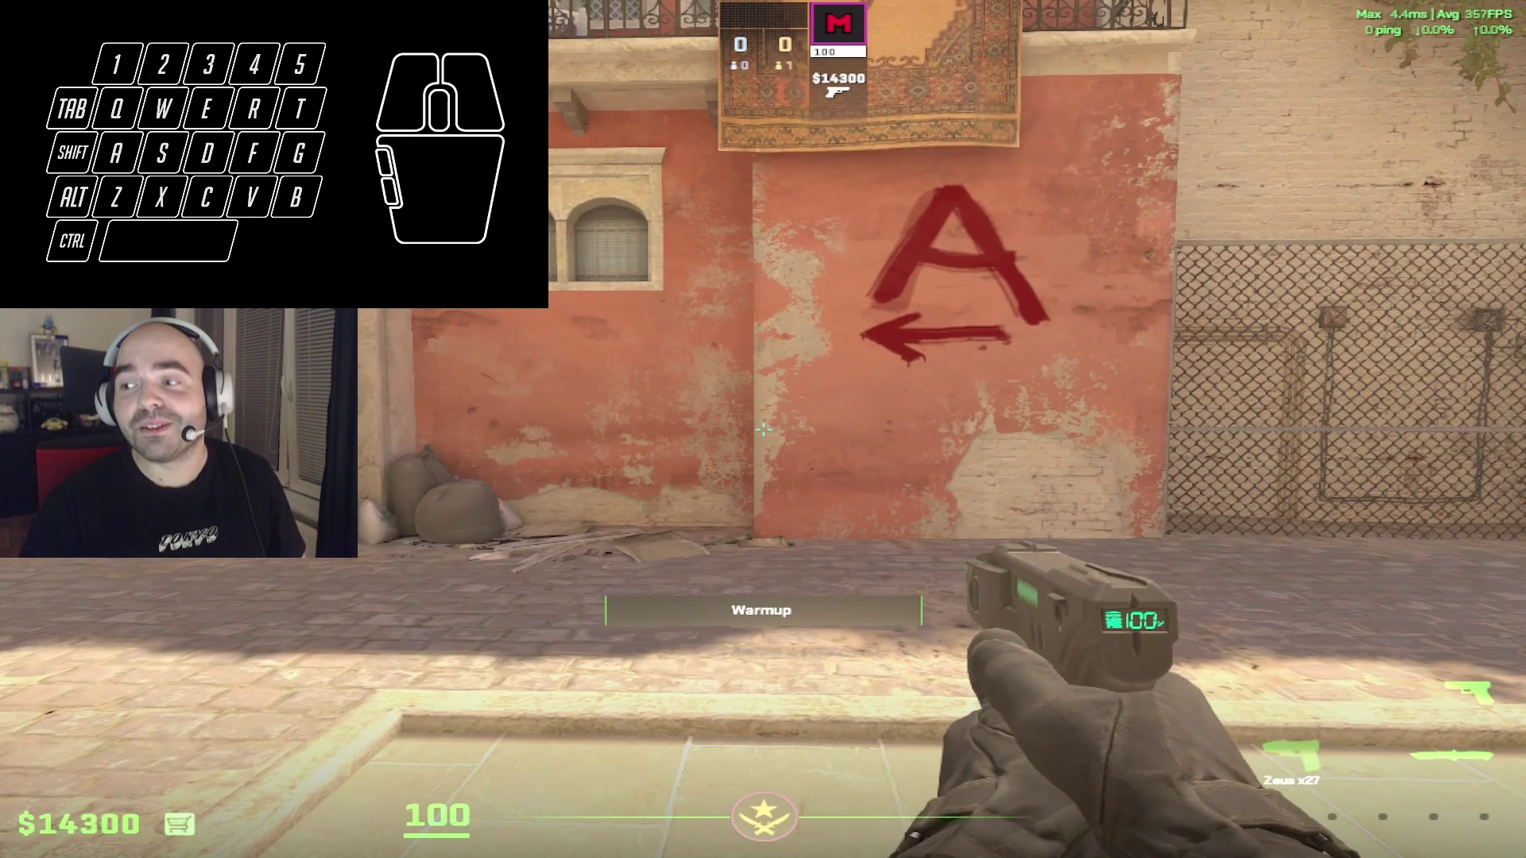
key(XF86Back)
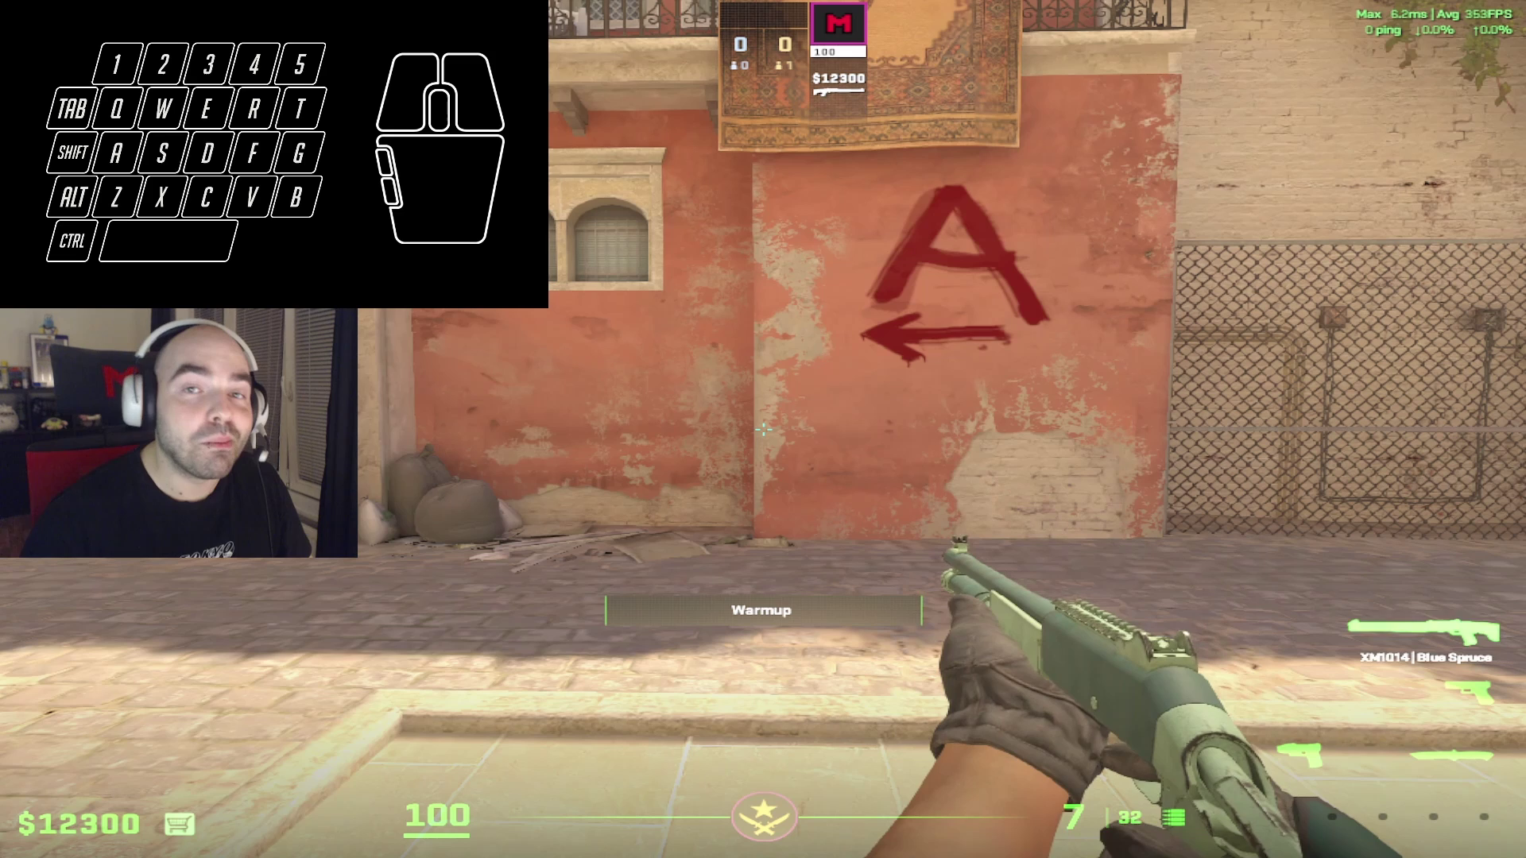
key(XF86Back)
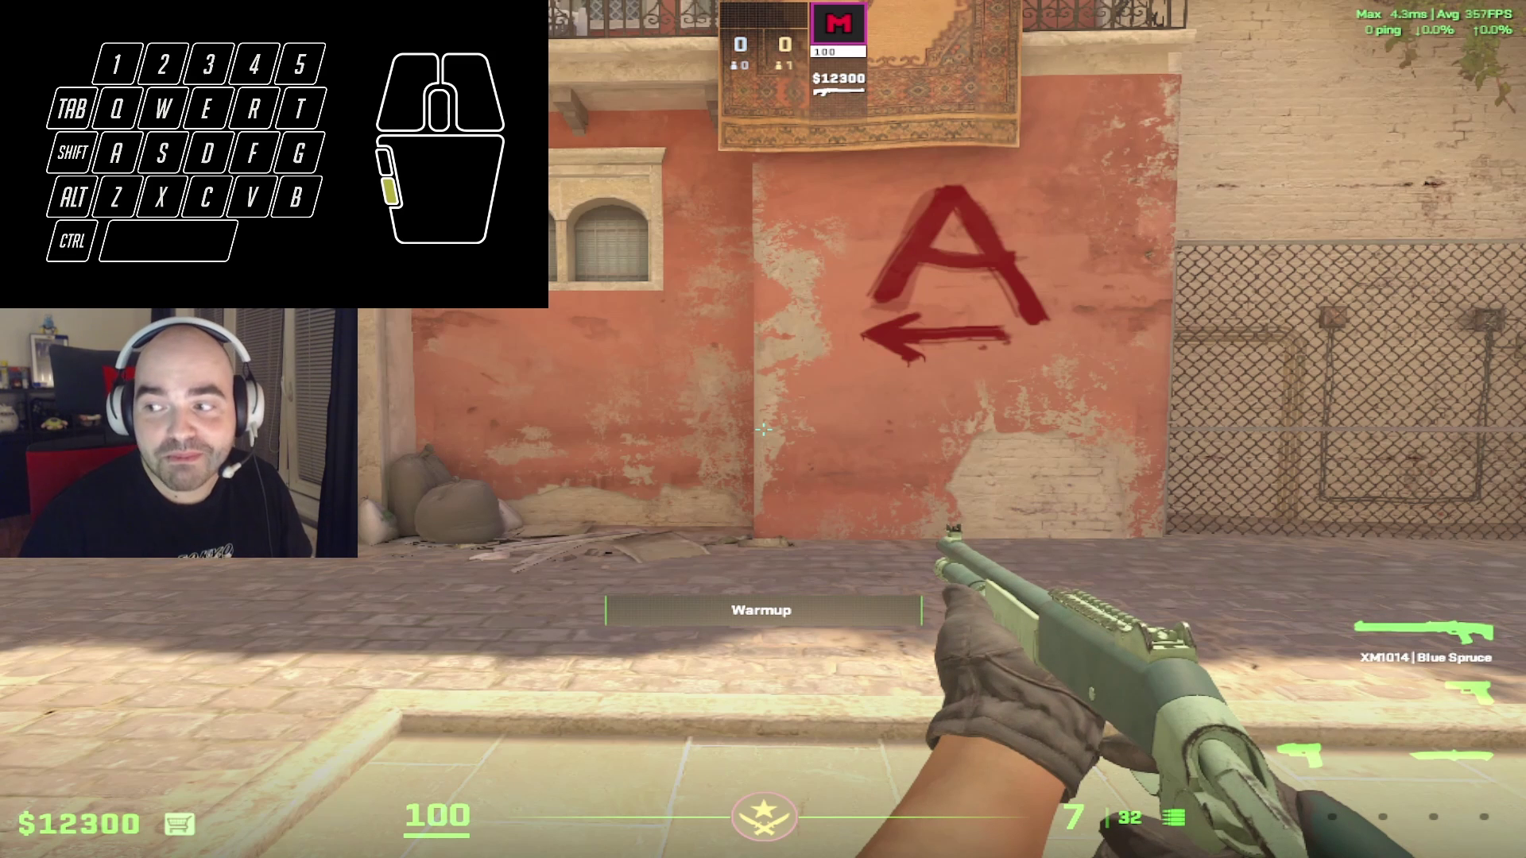
Buy a kevlar vest, refund it and buy kevlar with a helmet instead.
key(1)
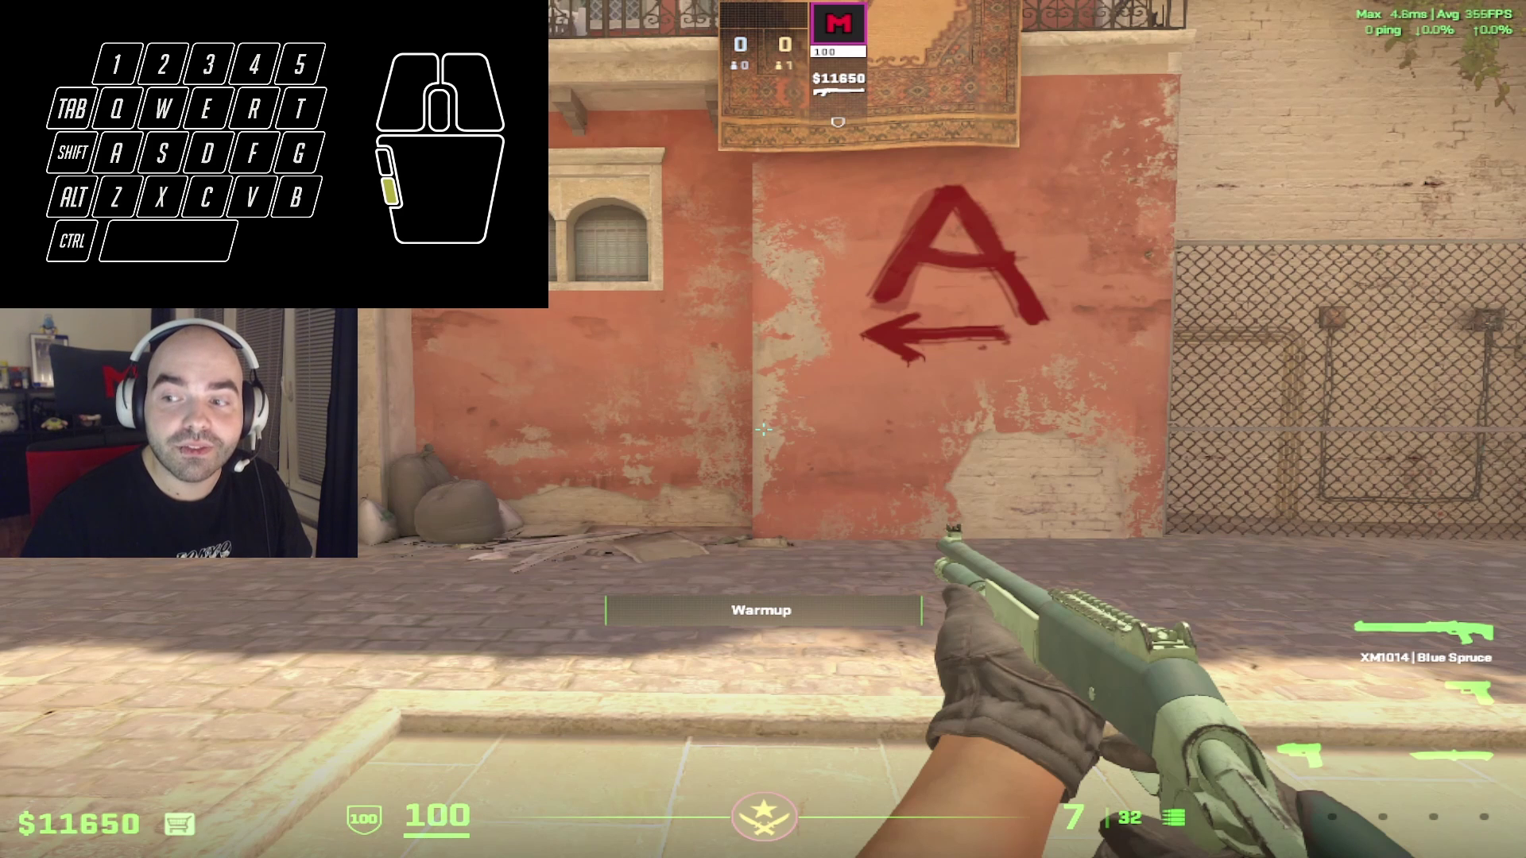
key(XF86Forward)
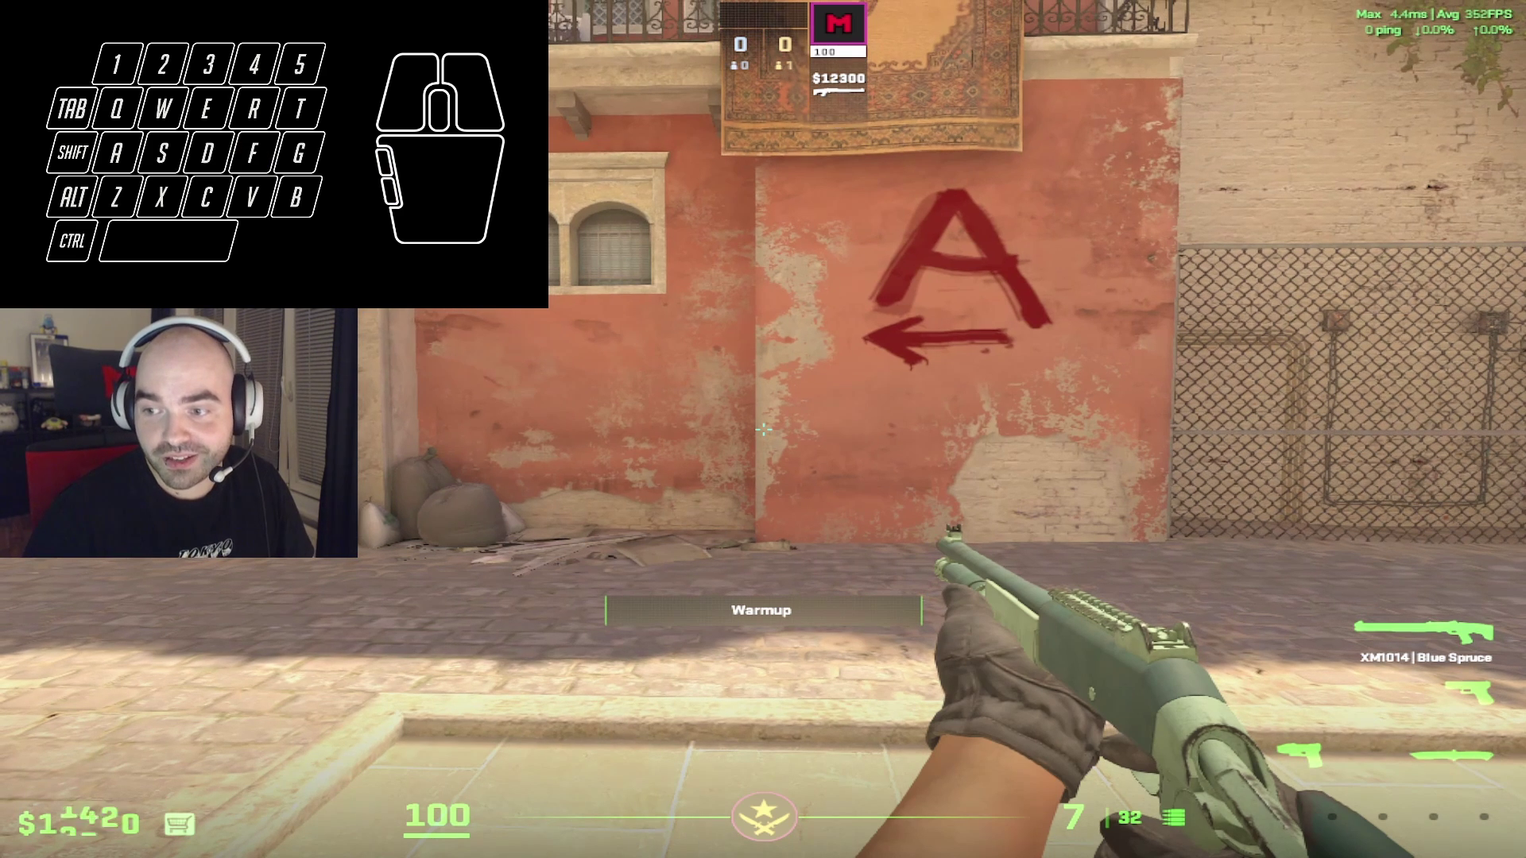
key(XF86Back)
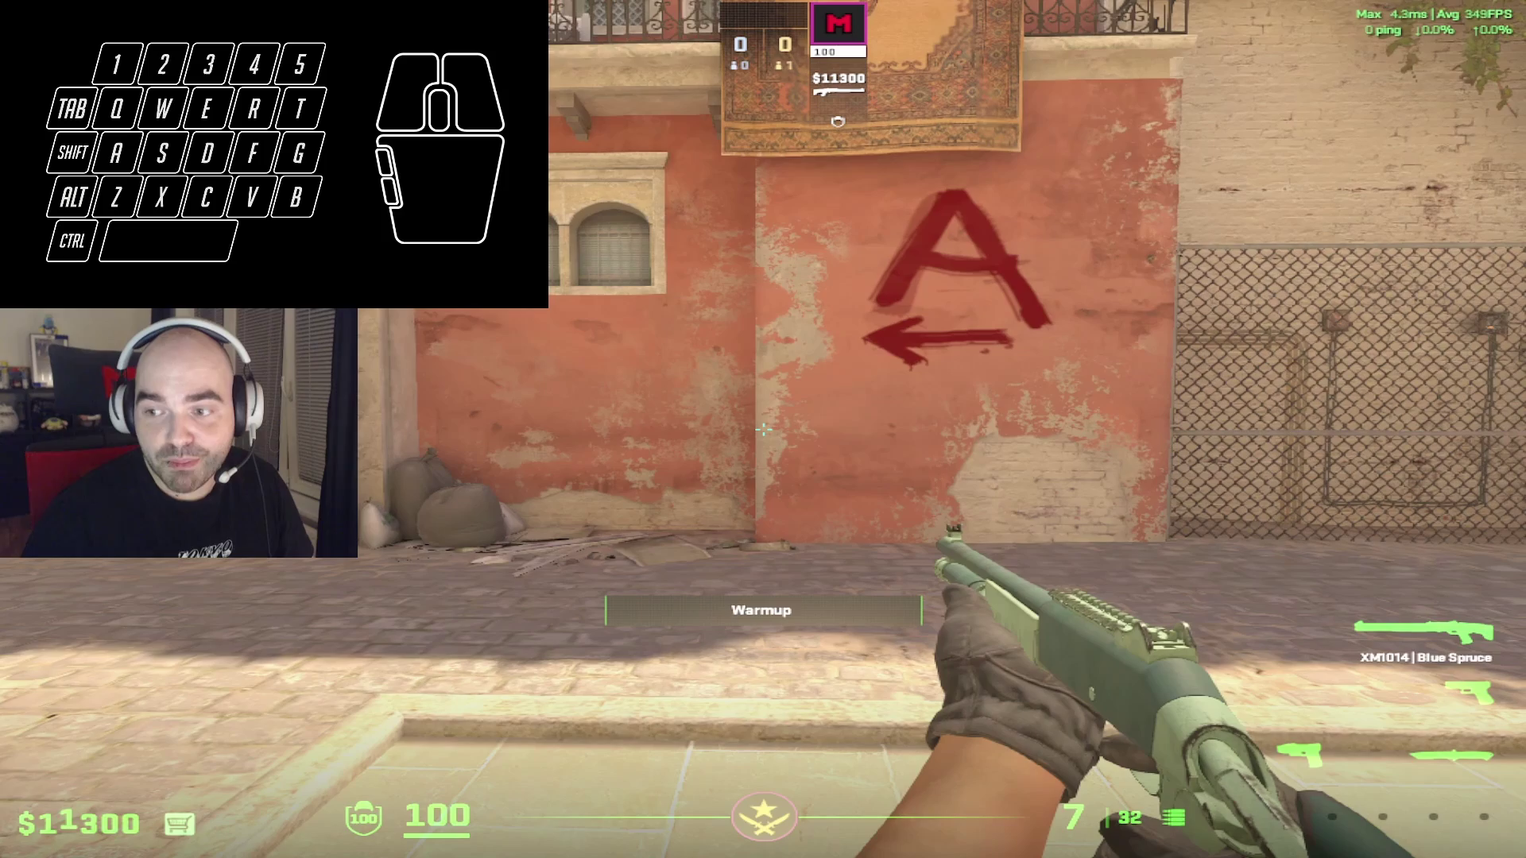
Fire two XM1014 shots at the red wall, reload the shotgun and refund the armor and helmet.
click(763, 429)
click(763, 429)
key(r)
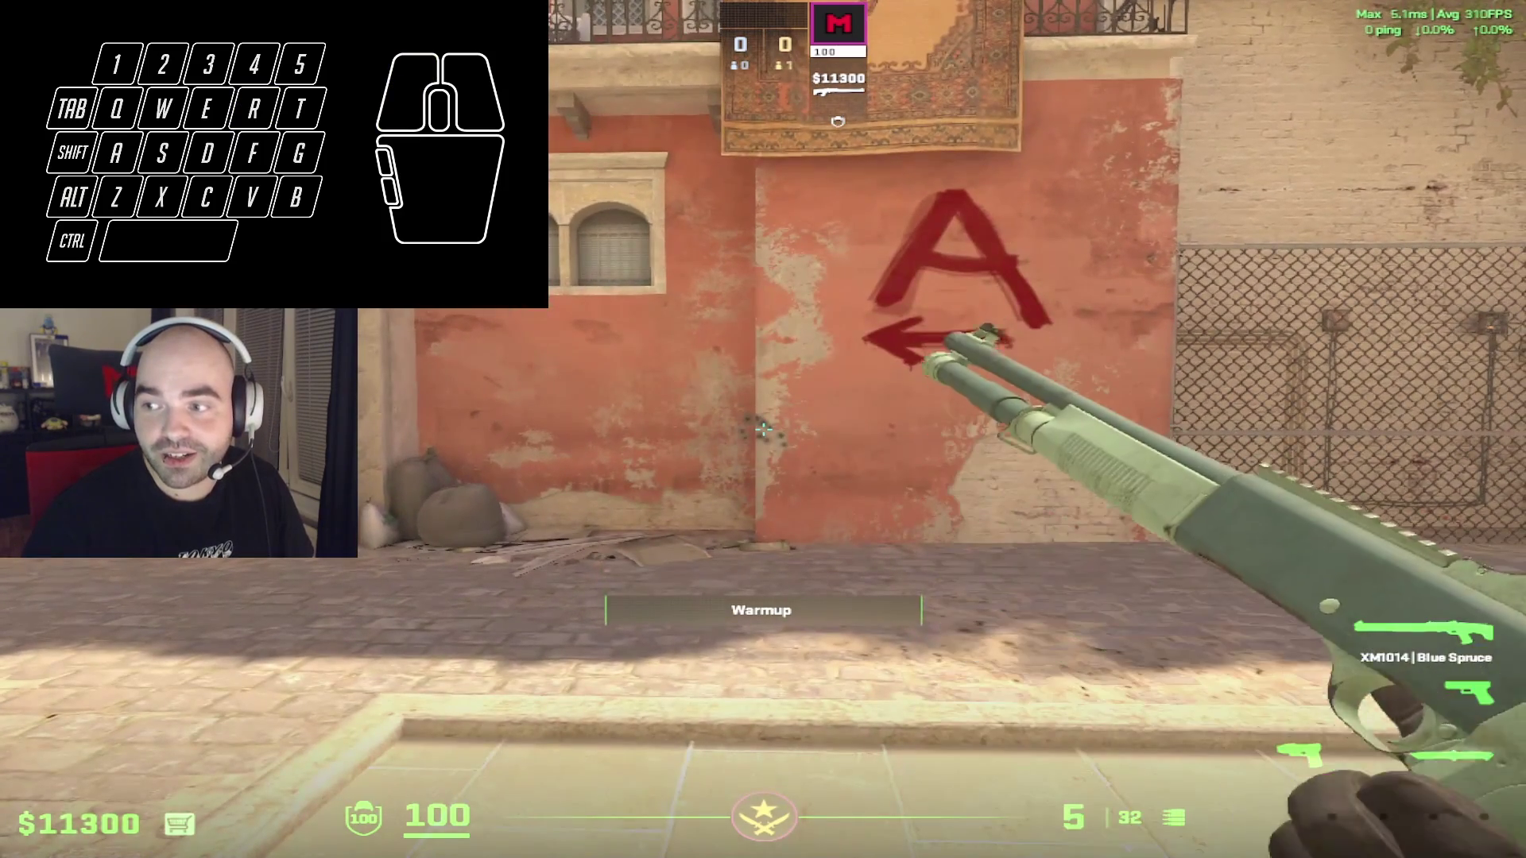
key(XF86Forward)
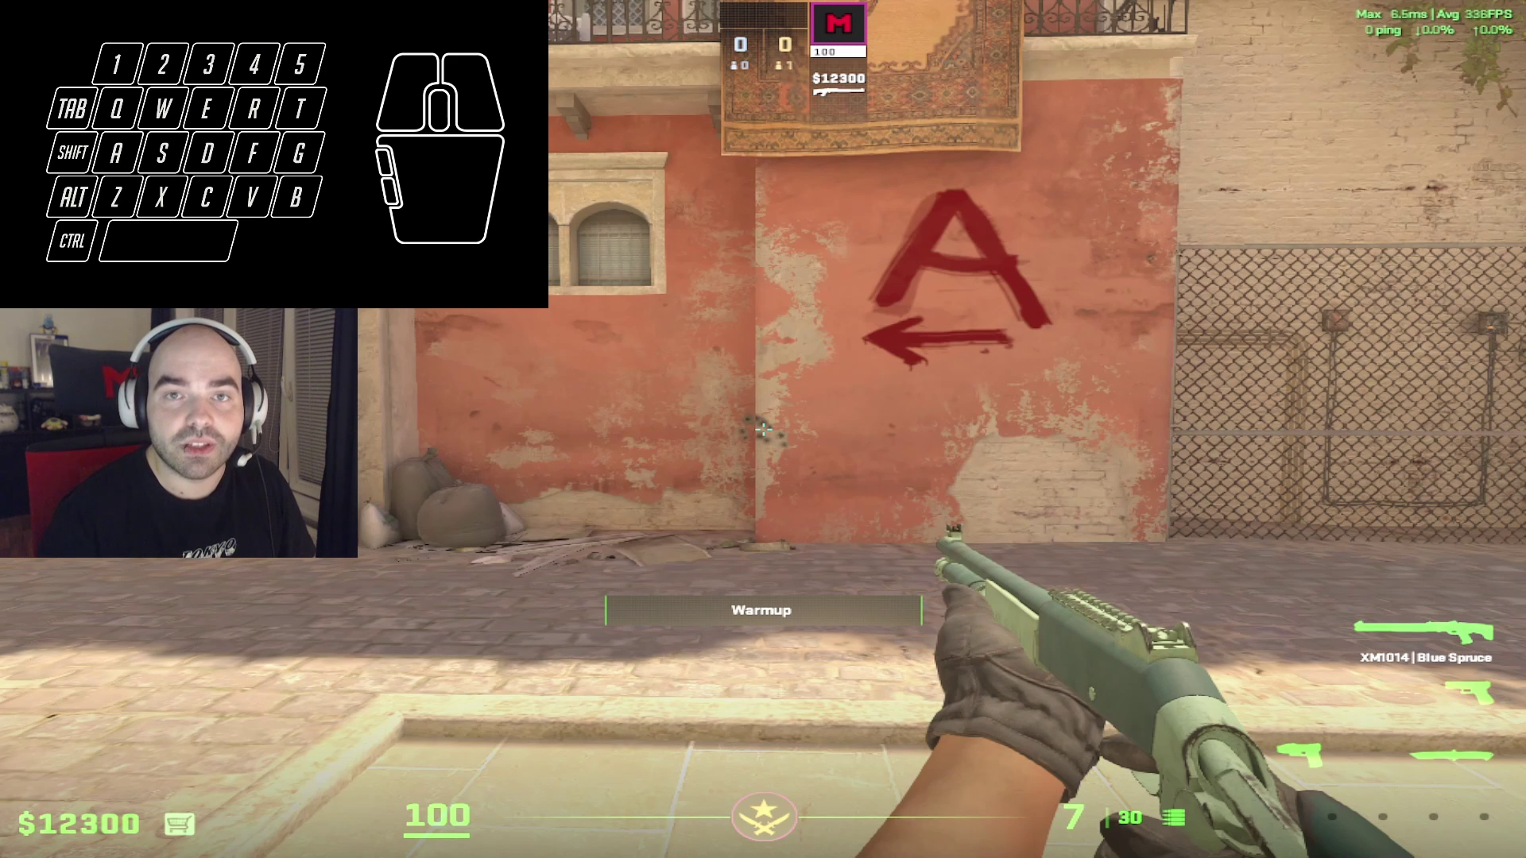
key(g)
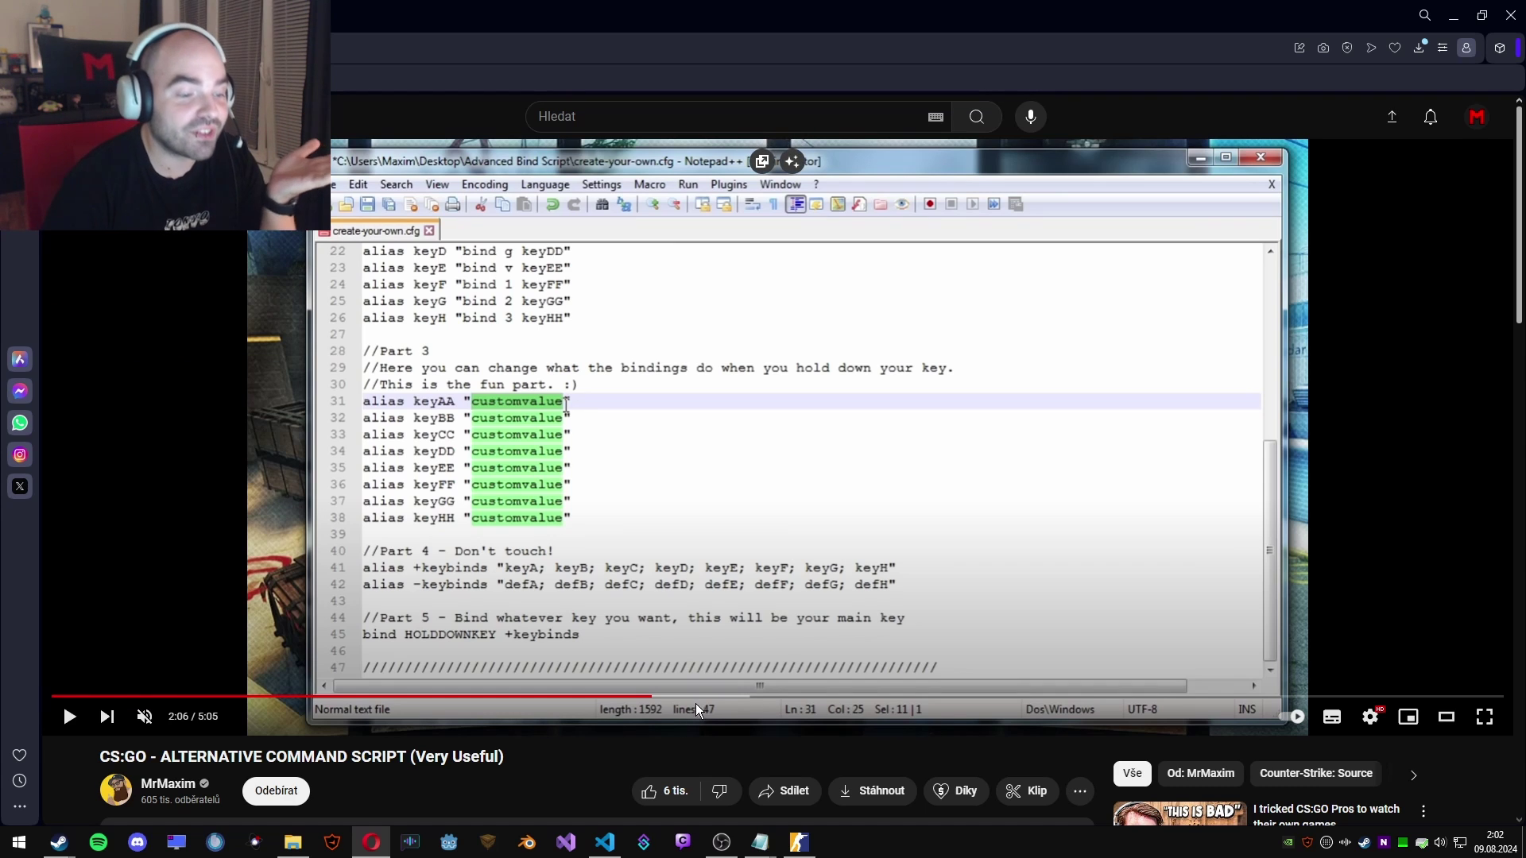
Skim the CS:GO alternative command script video from 2:20 to 3:45 to review its key alias sections.
click(720, 697)
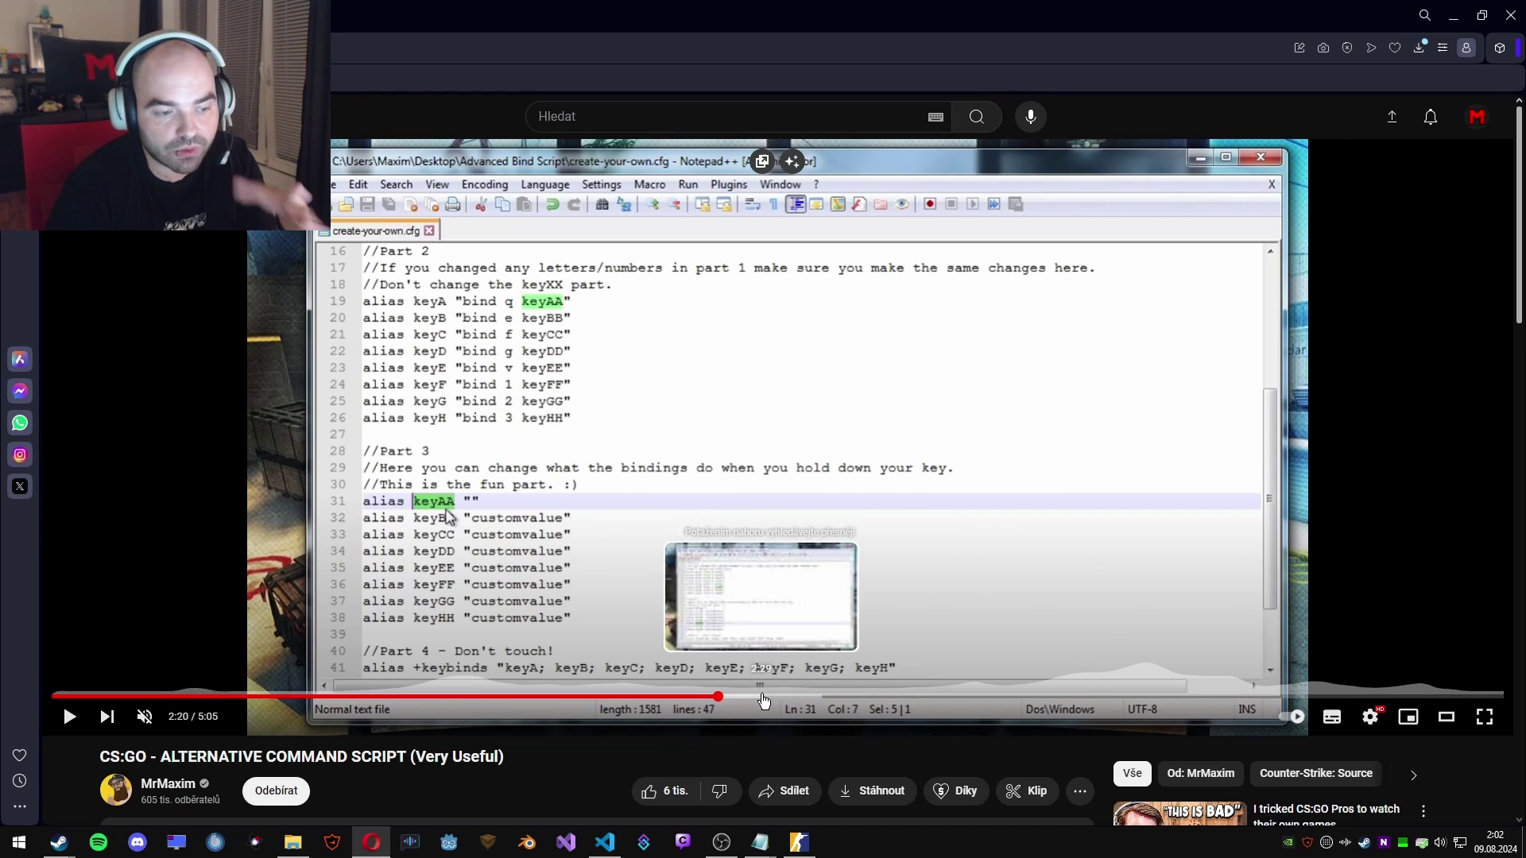
drag(763, 699, 824, 698)
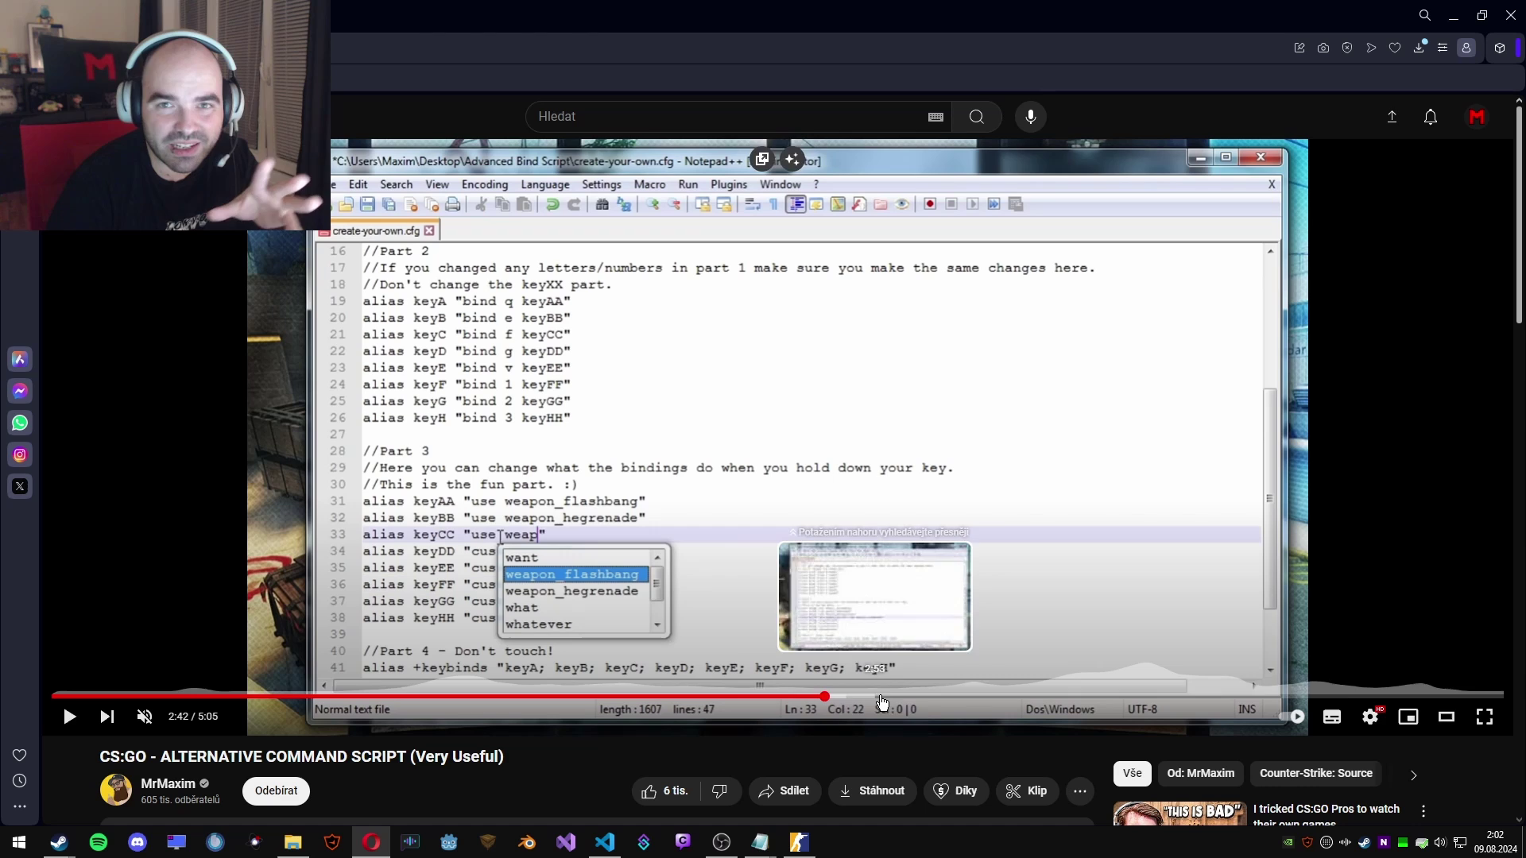
click(931, 701)
click(1010, 698)
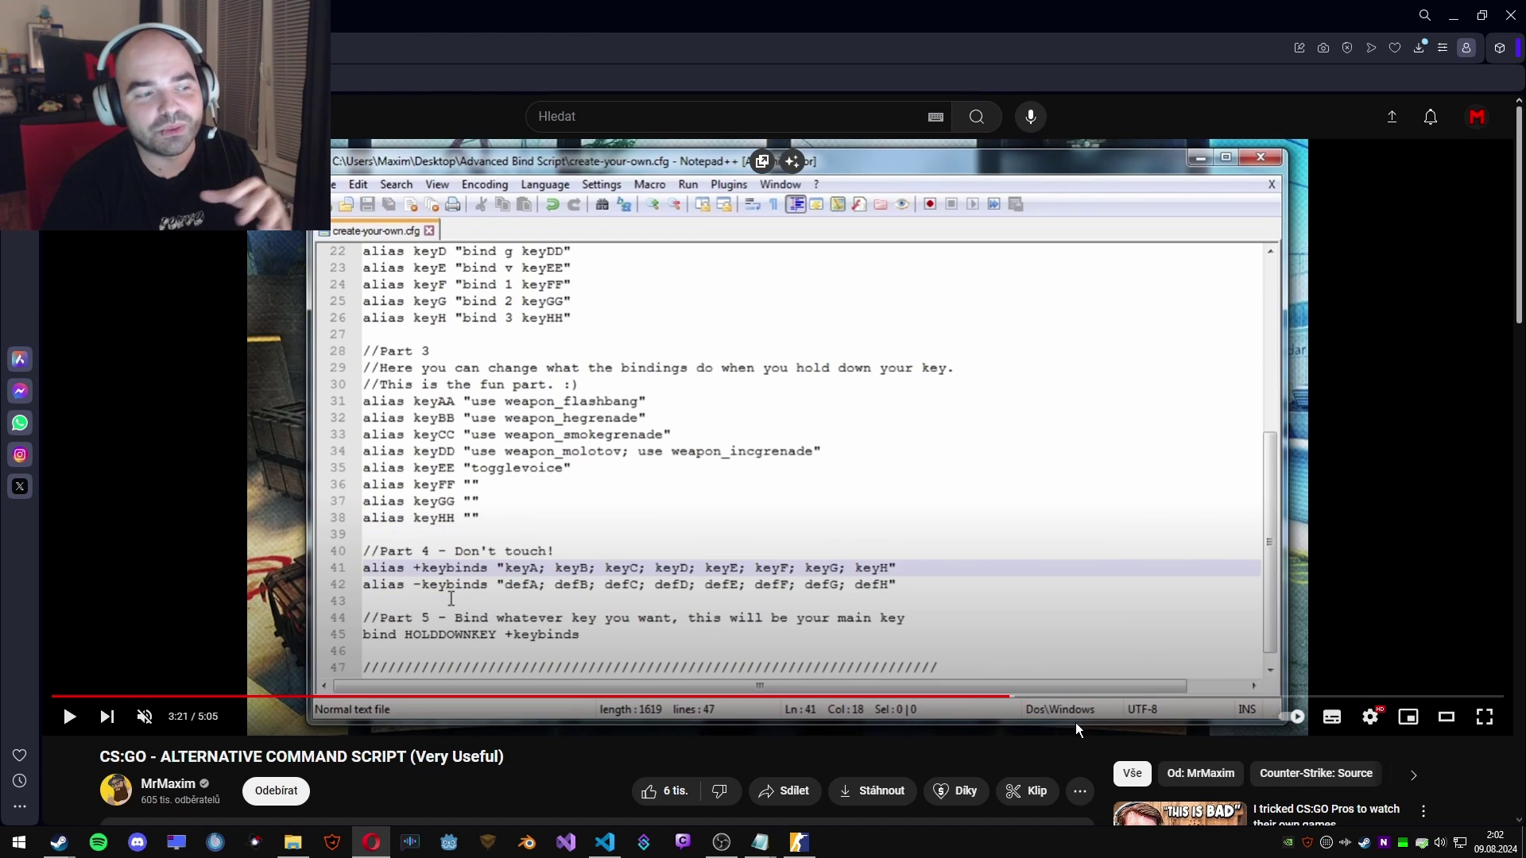
click(1077, 699)
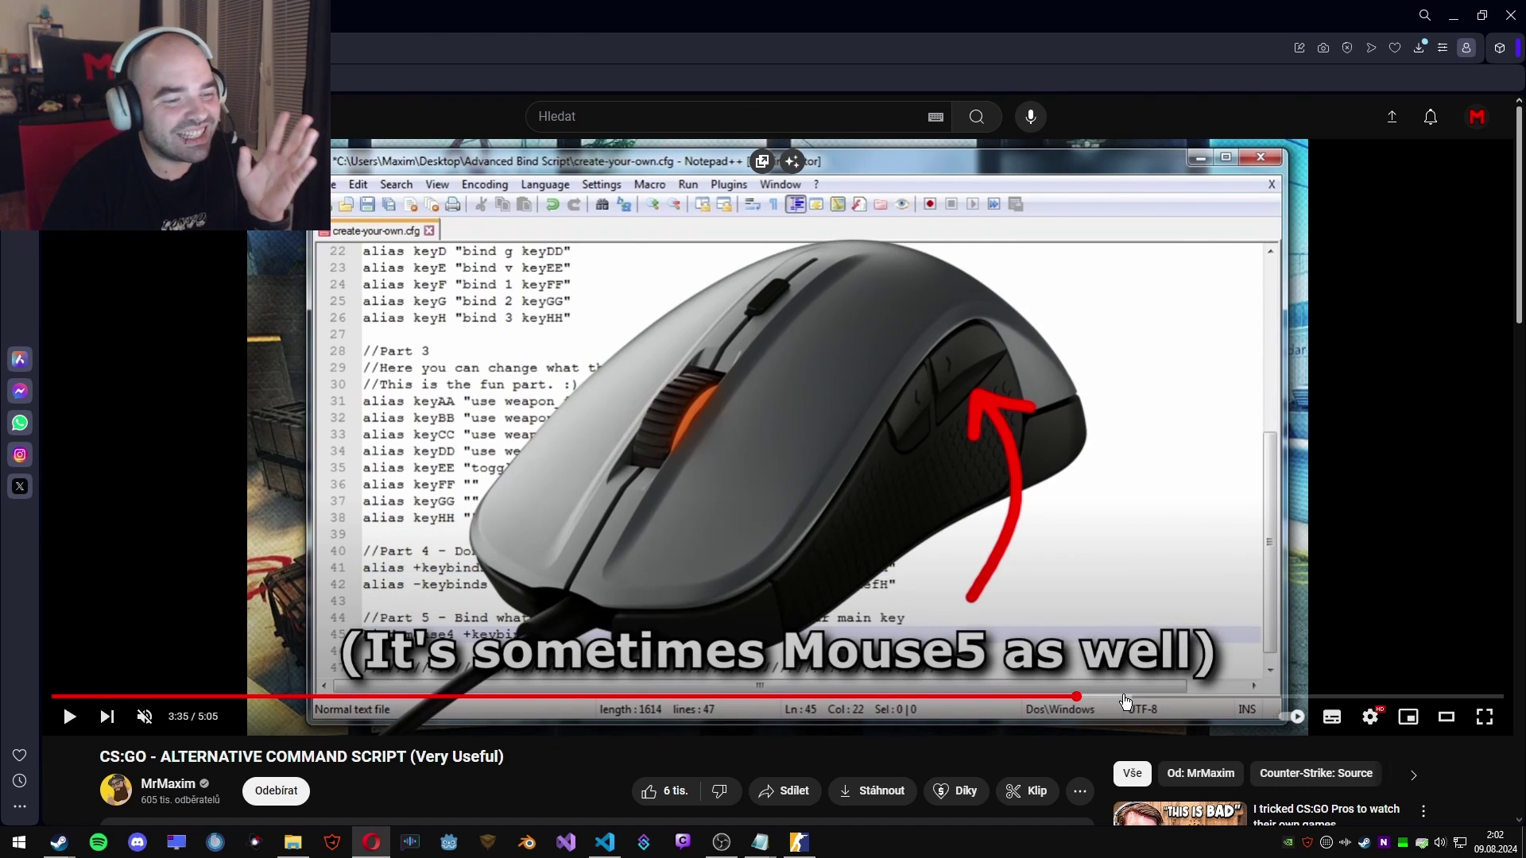
click(1126, 700)
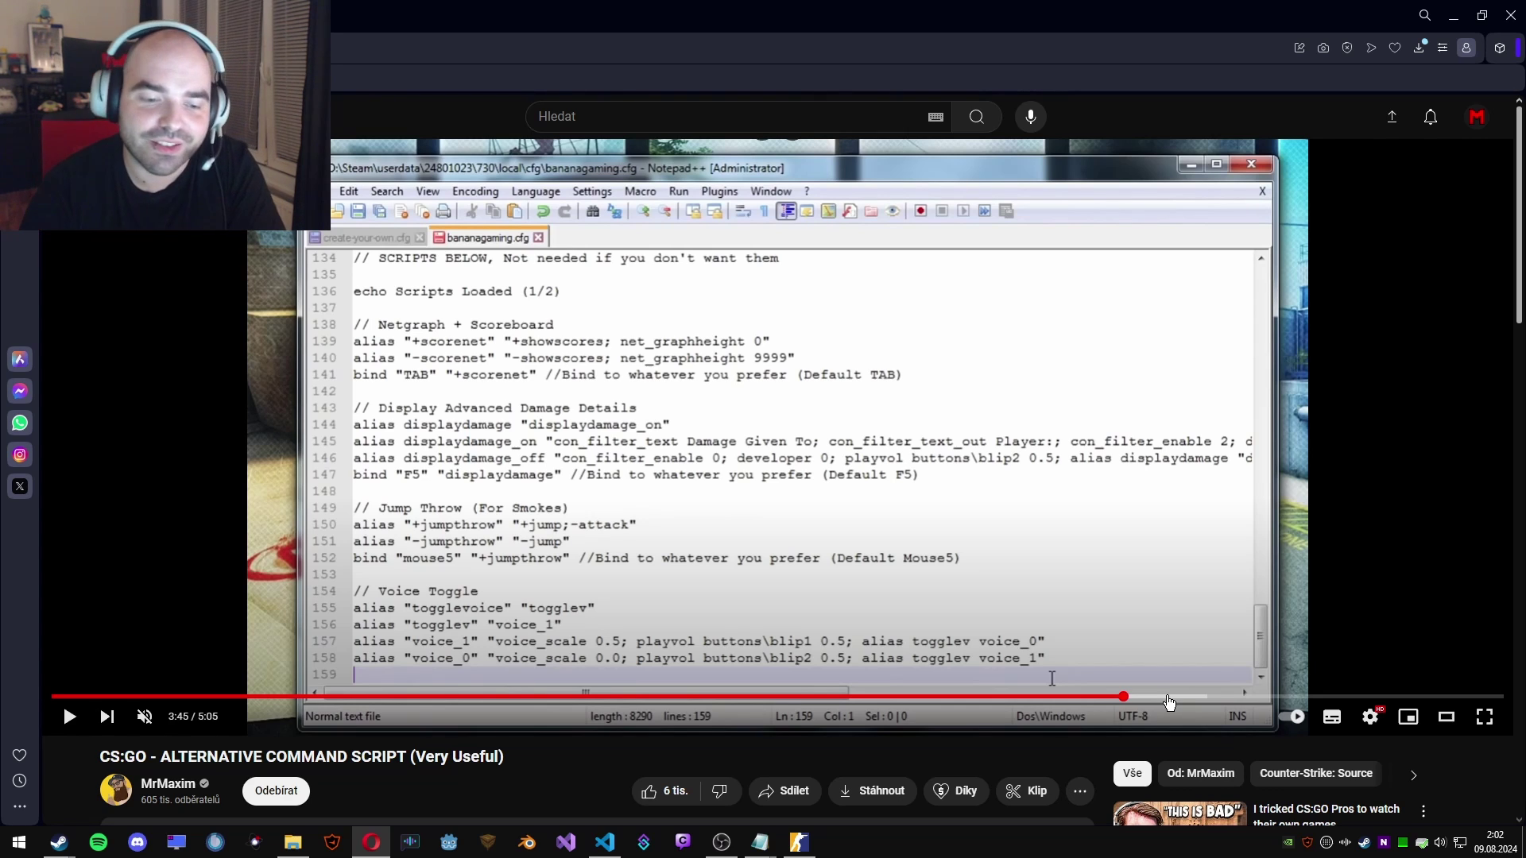
mouse_move(1175, 704)
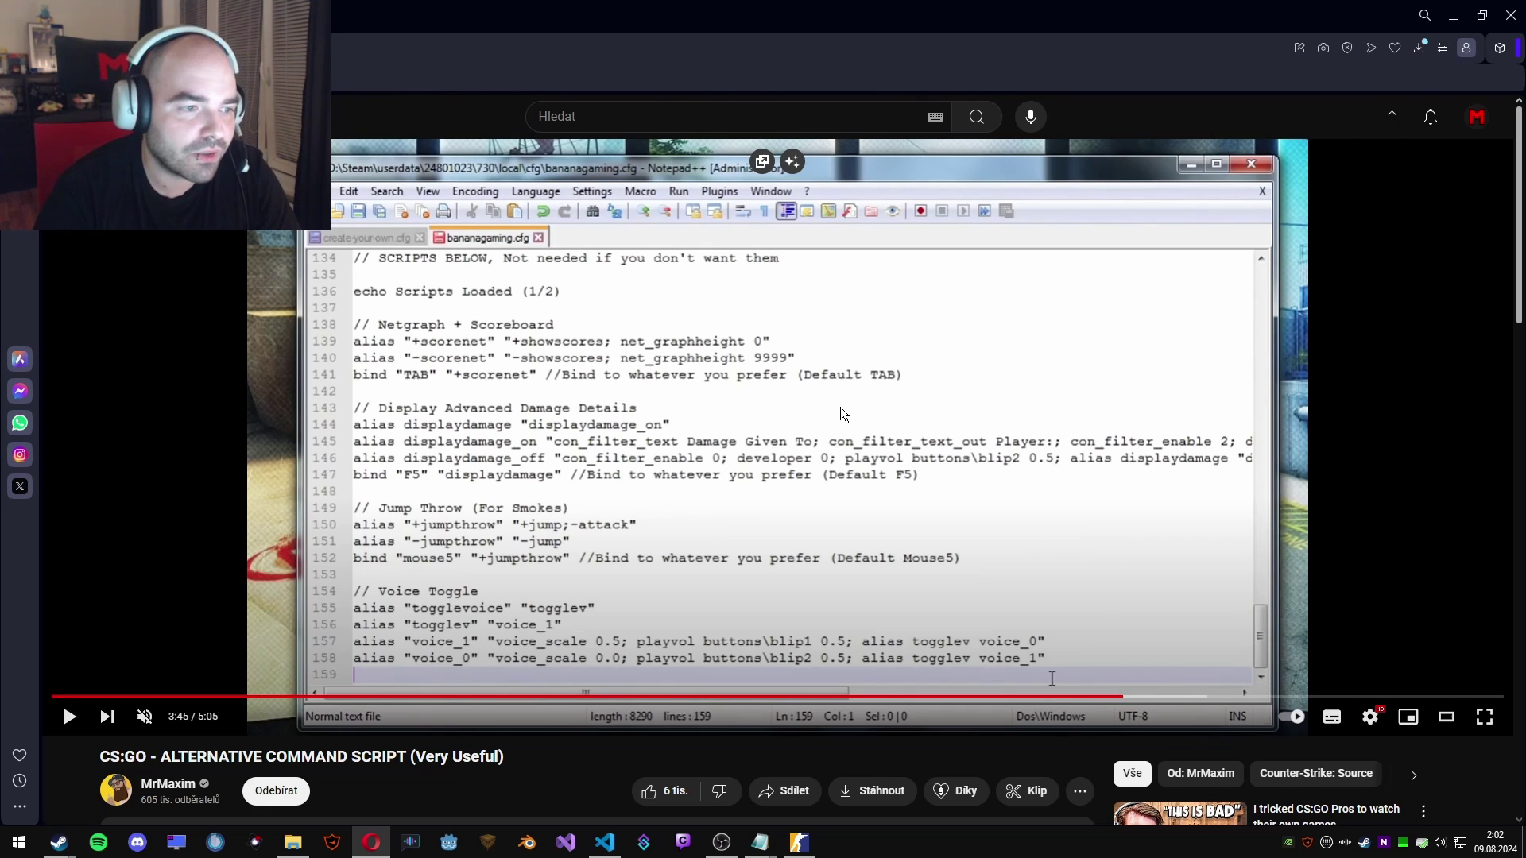
Switch to the Counter-Strike 2 Button Combinator page in full screen and set the key to combine to o.
click(238, 15)
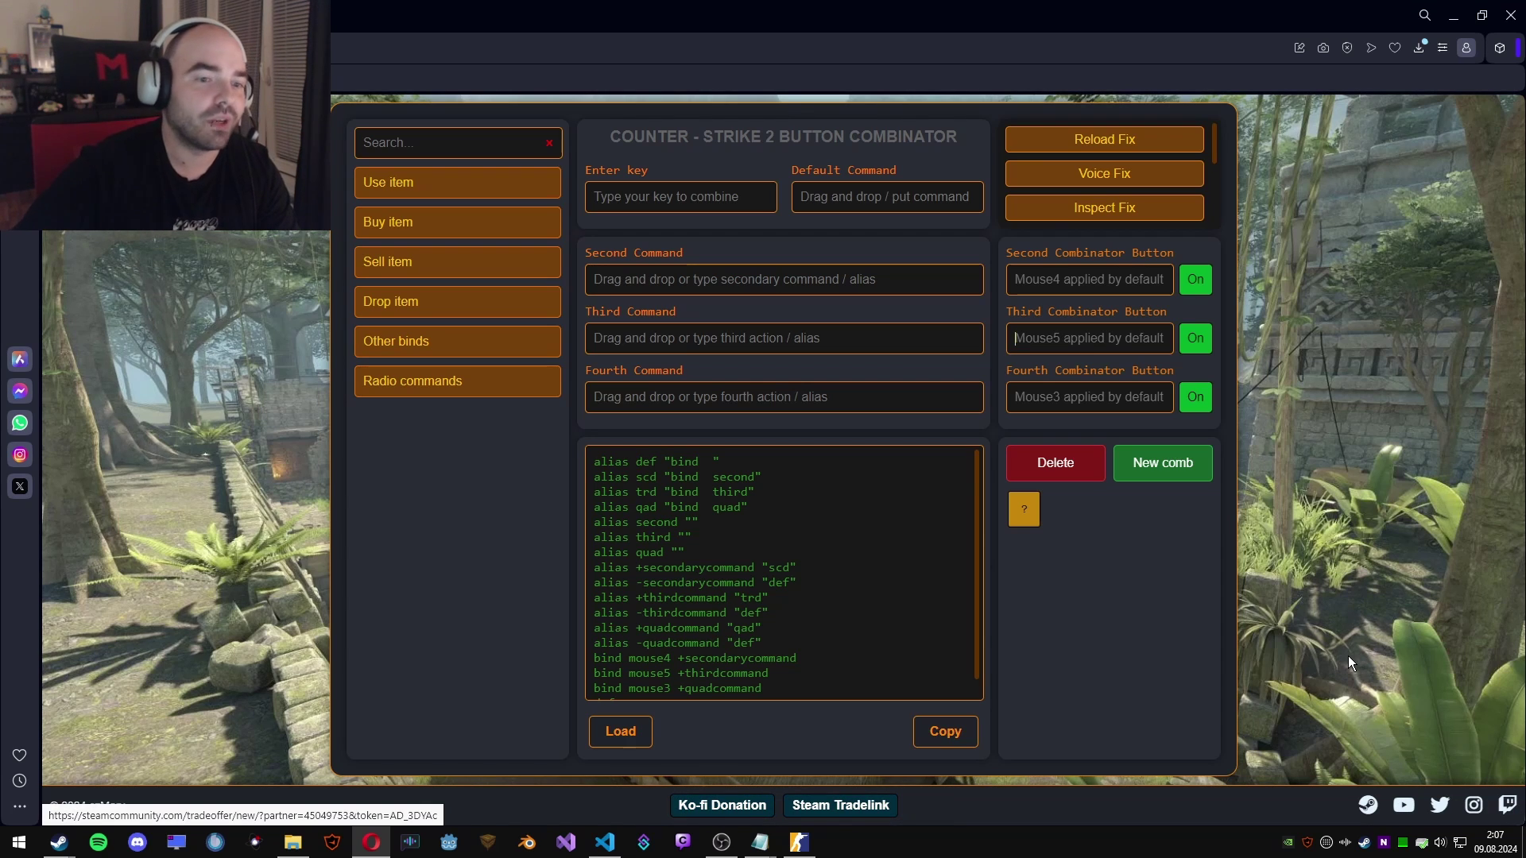
key(F11)
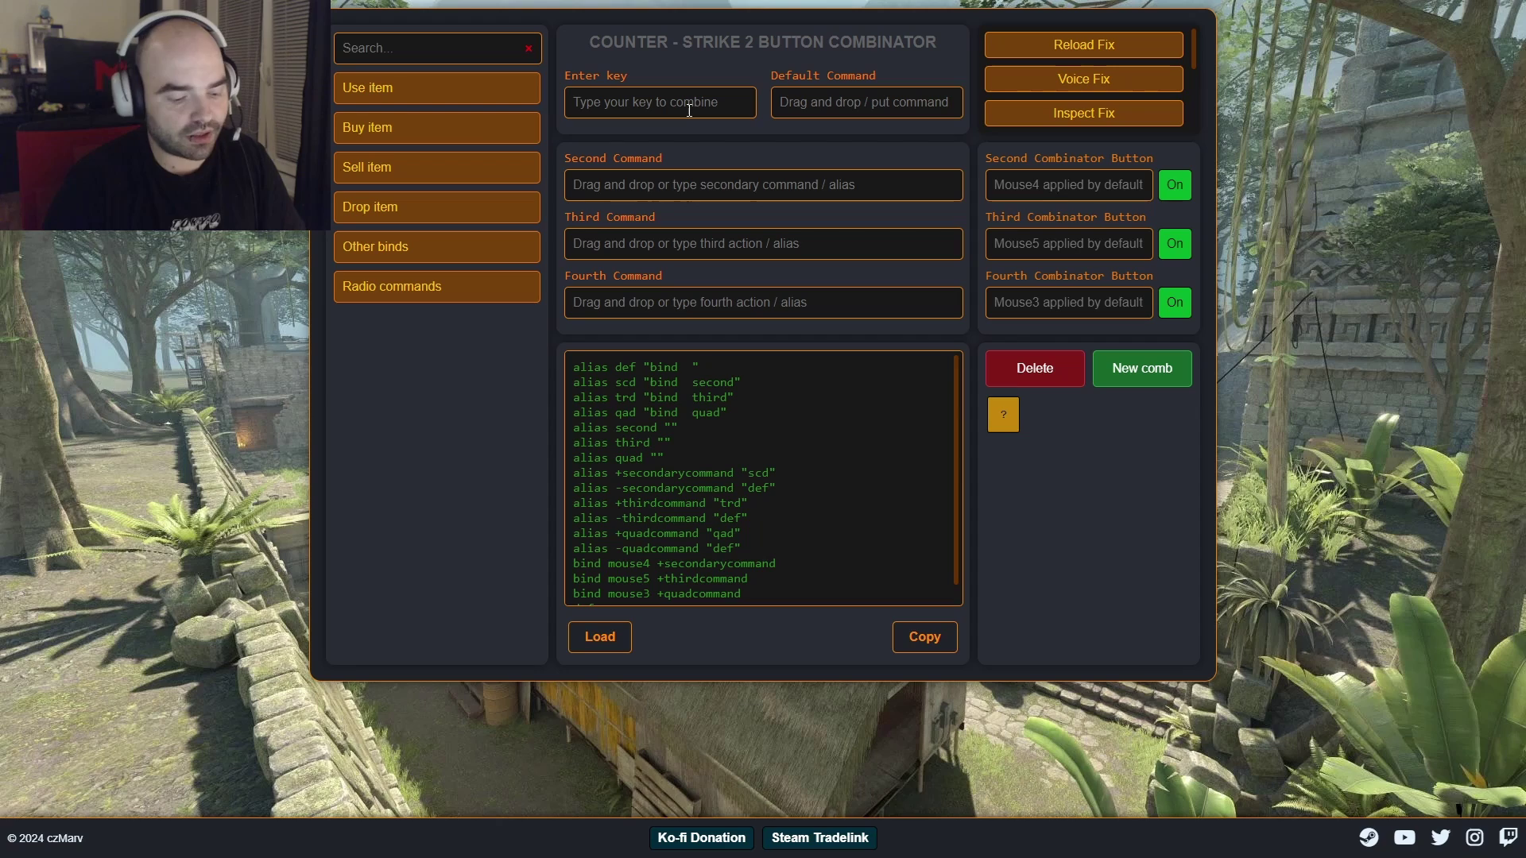
click(689, 110)
text(o)
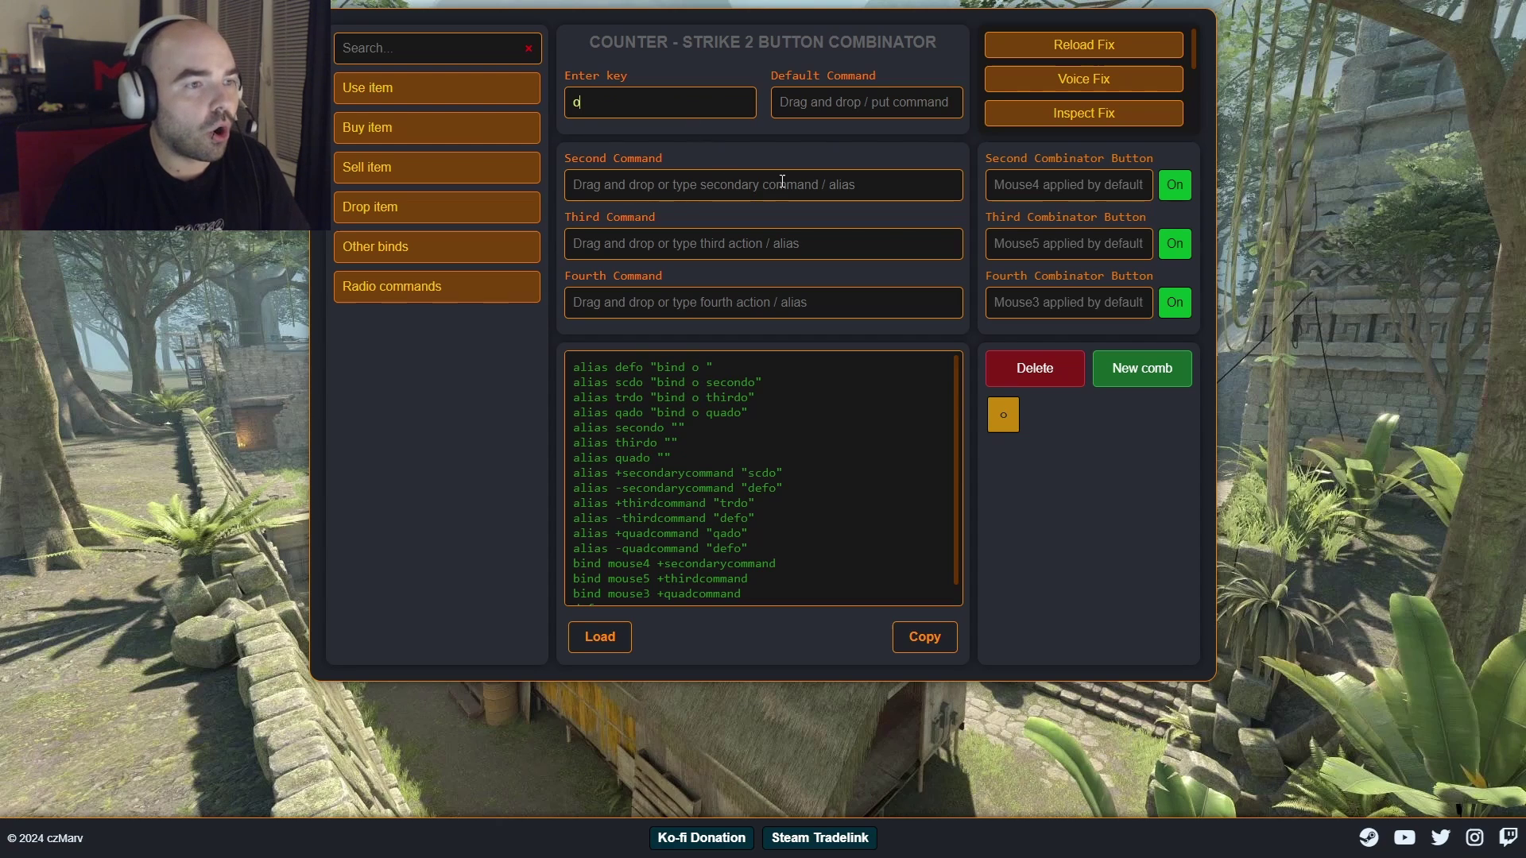
Set the default command for key o to "say test o default".
click(841, 101)
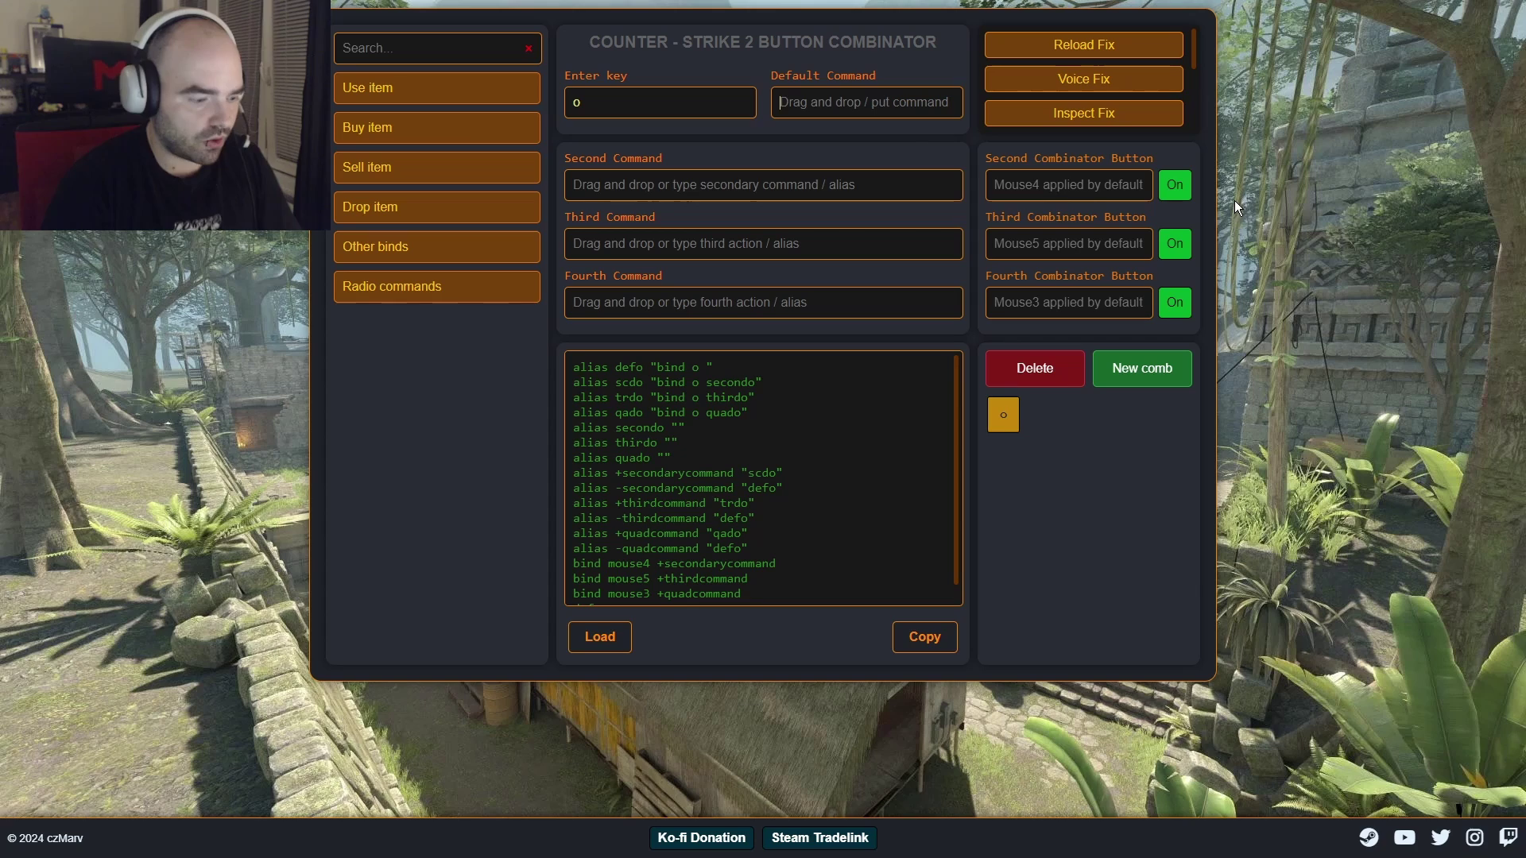
text(say test )
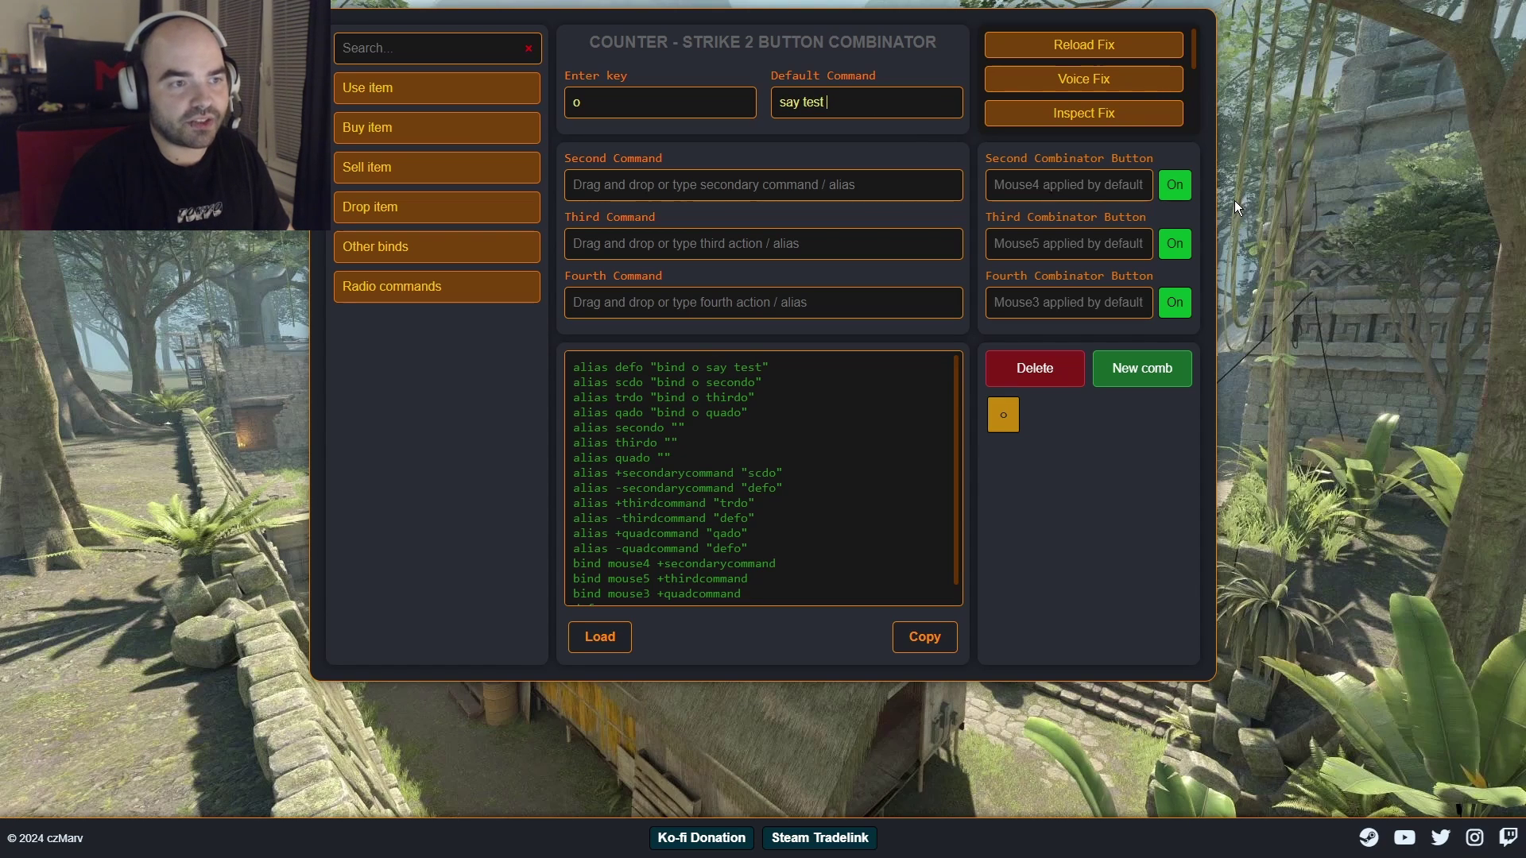
text(o default)
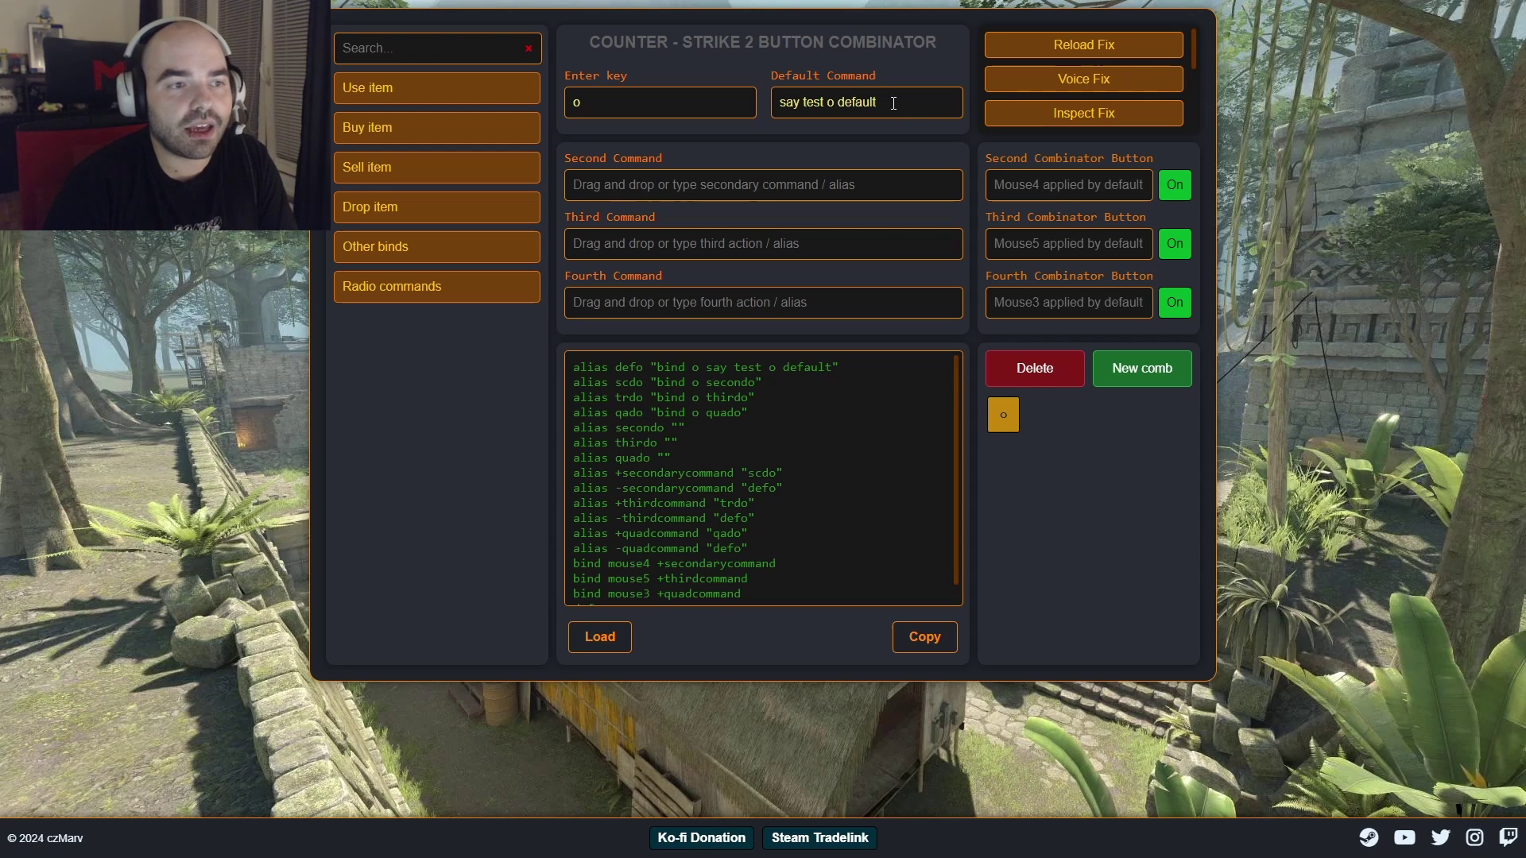
drag(892, 103, 805, 103)
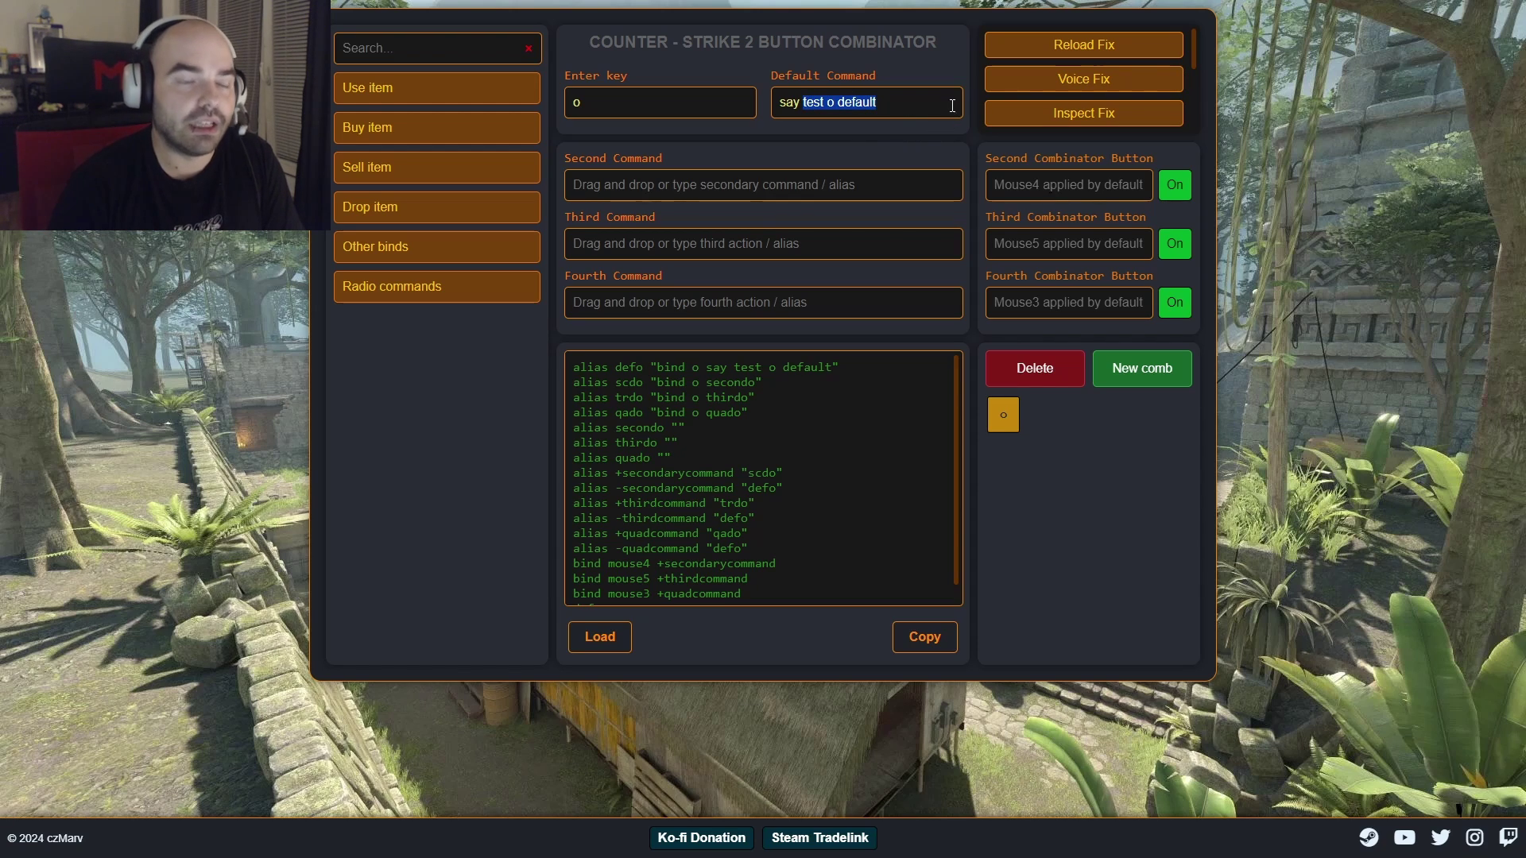
click(860, 184)
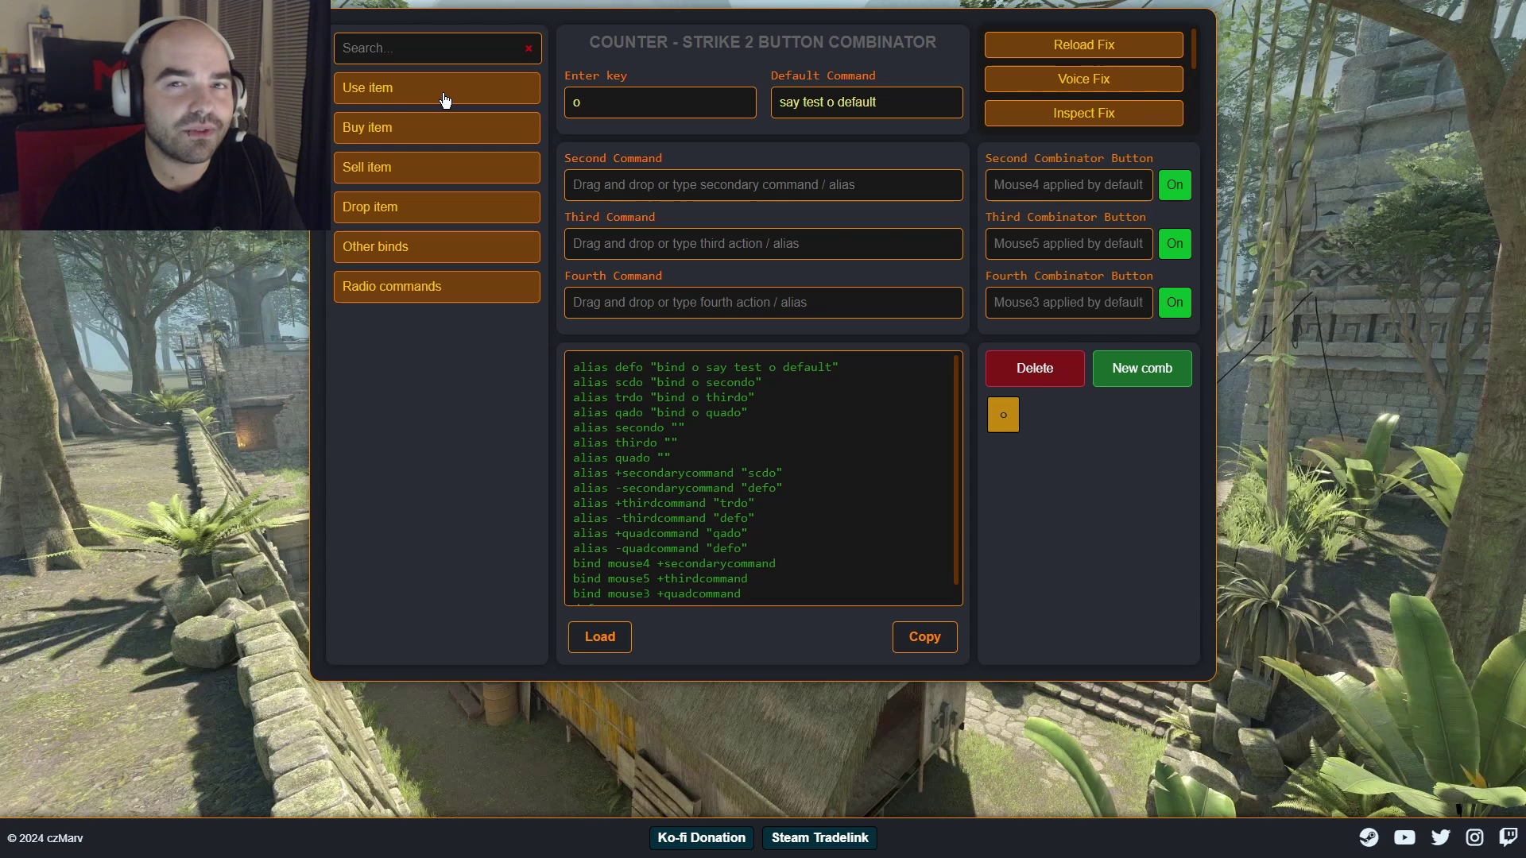
Filter the command list by "smoke", check the use, buy, sell and drop groups, and expand the Use item group.
click(432, 48)
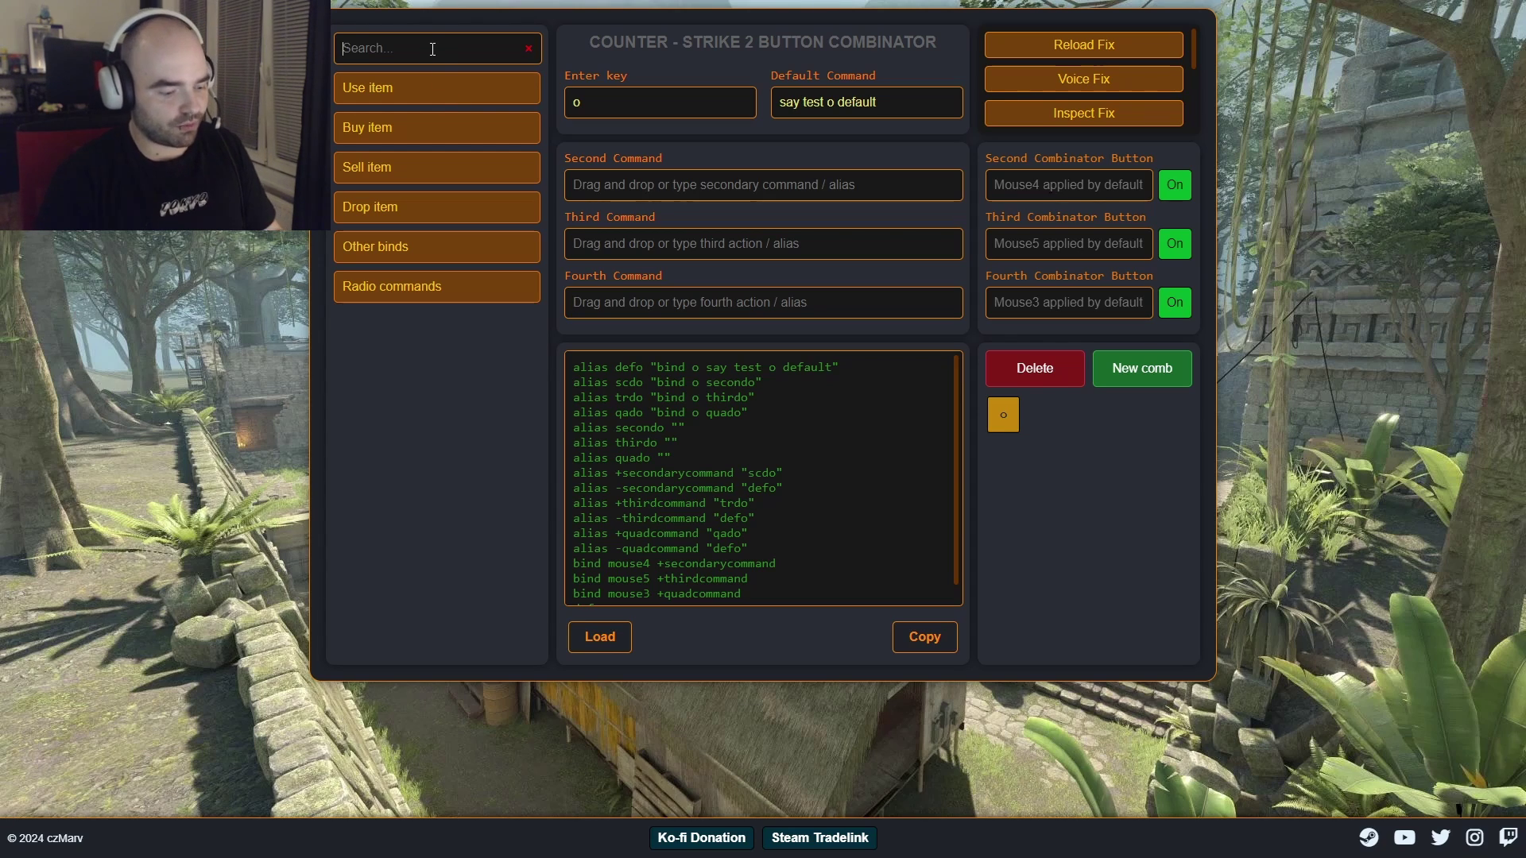
text(smoke)
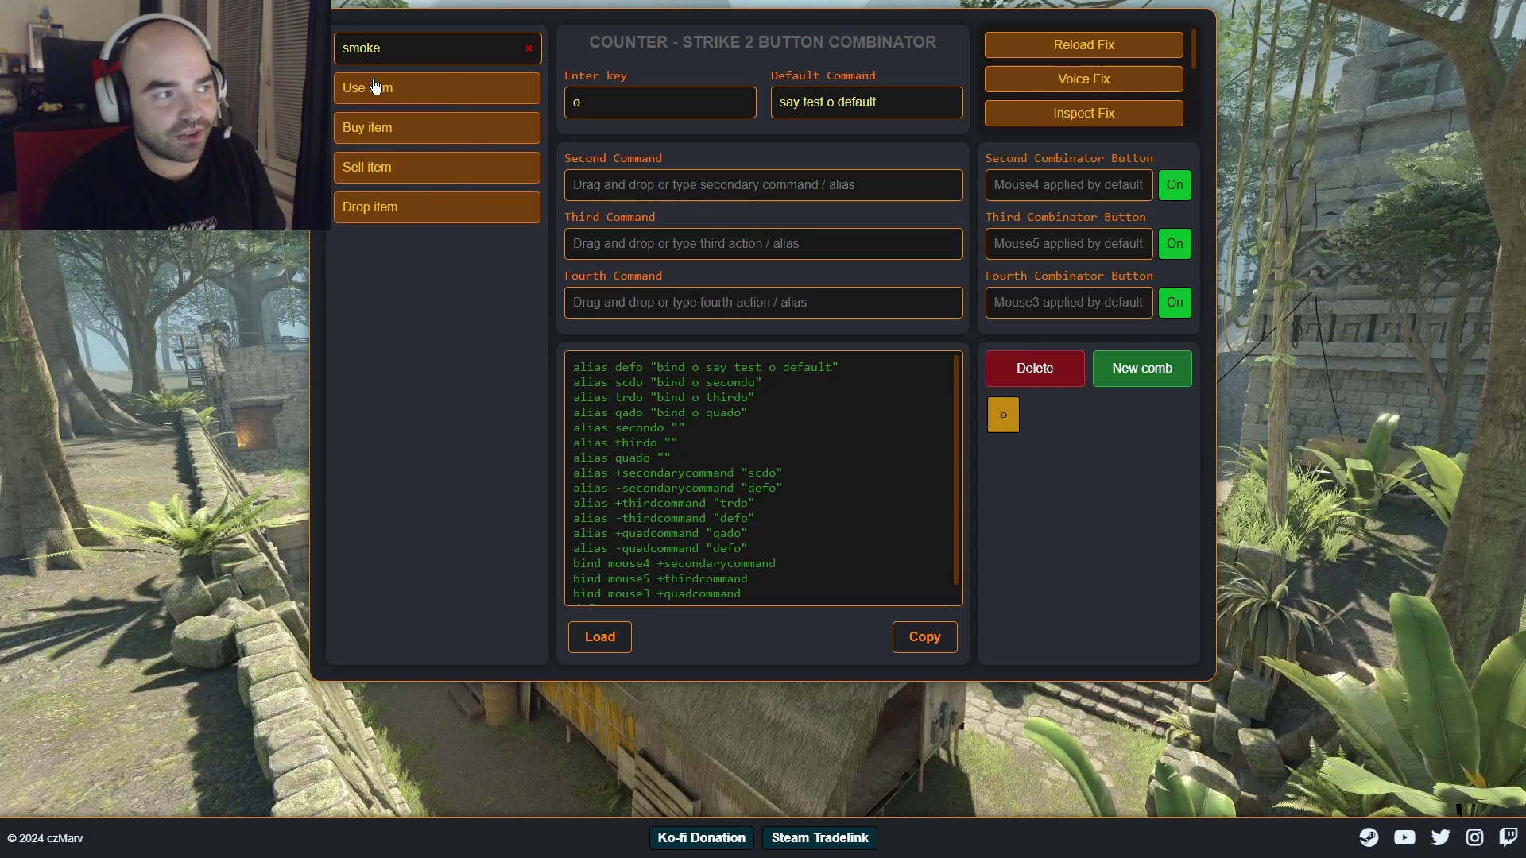
click(451, 96)
click(440, 174)
click(438, 214)
click(446, 255)
click(424, 204)
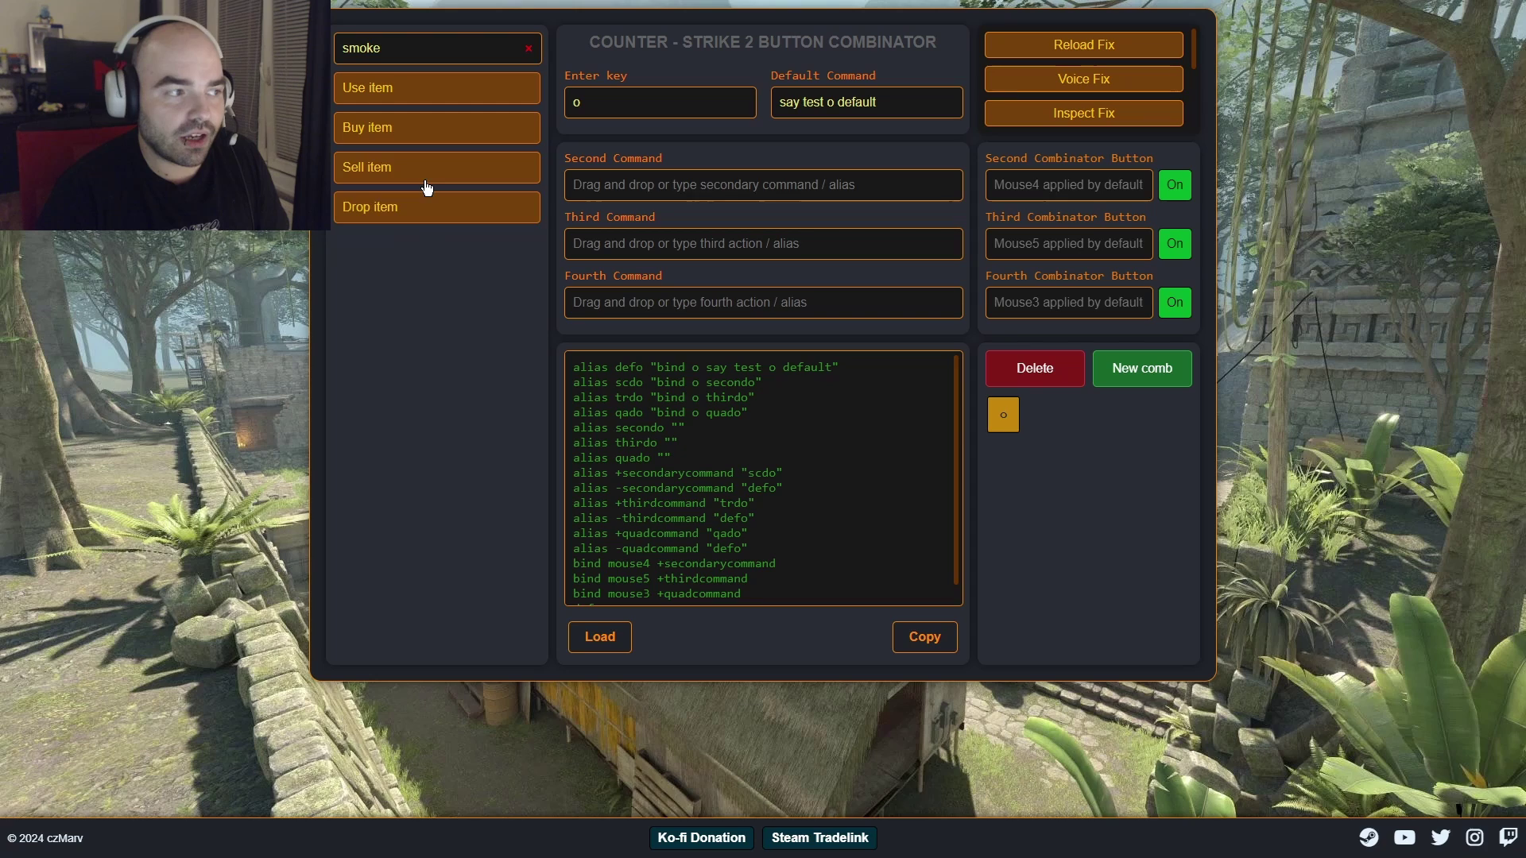
click(422, 172)
click(421, 128)
click(421, 92)
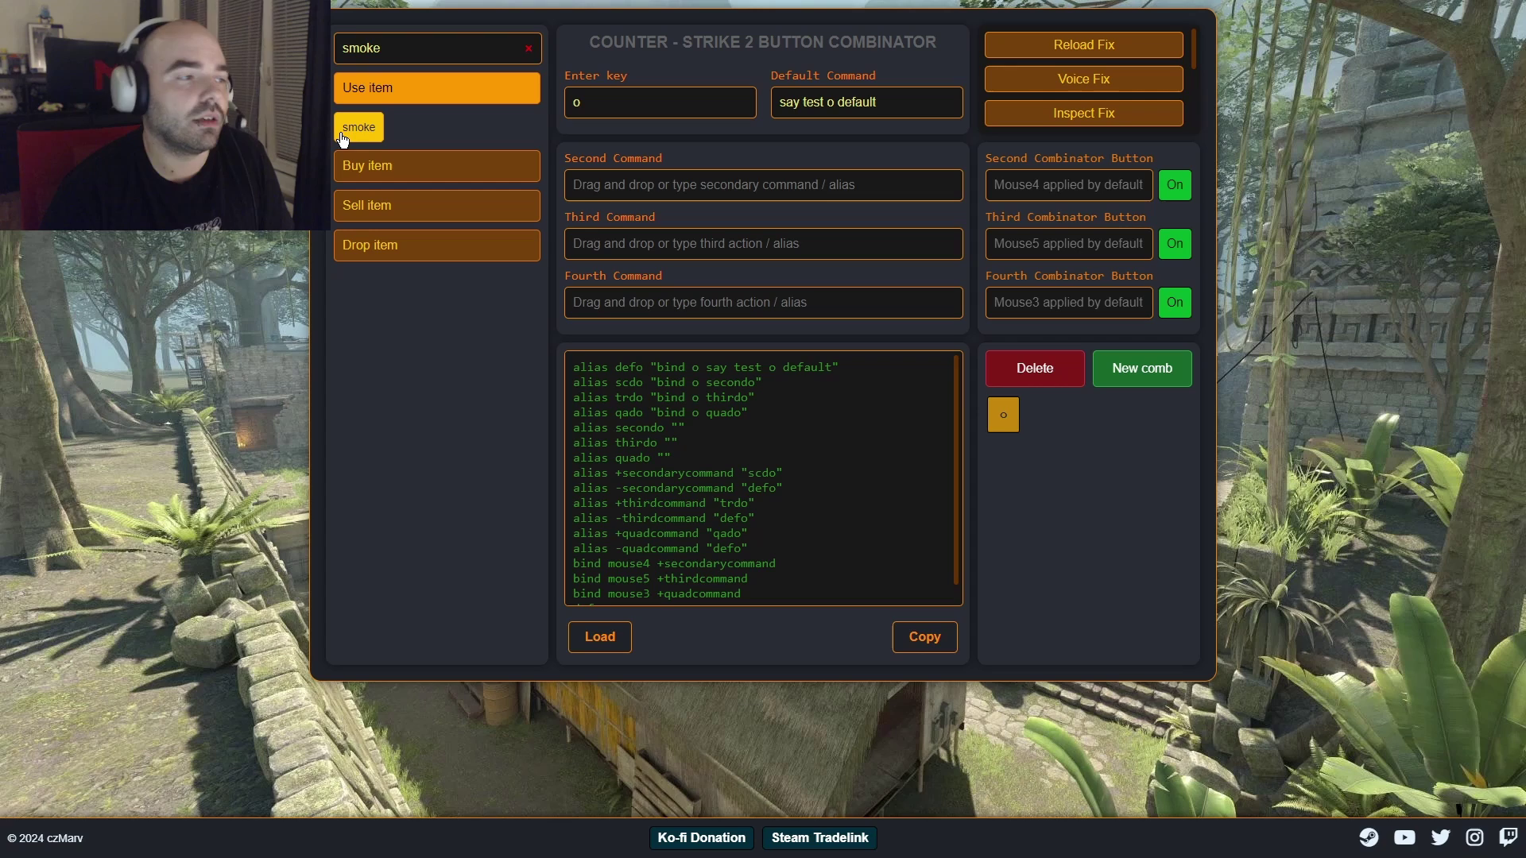
Assign the smoke use command slot8 as the default command and buy smokegrenade as the second command.
drag(343, 139, 874, 103)
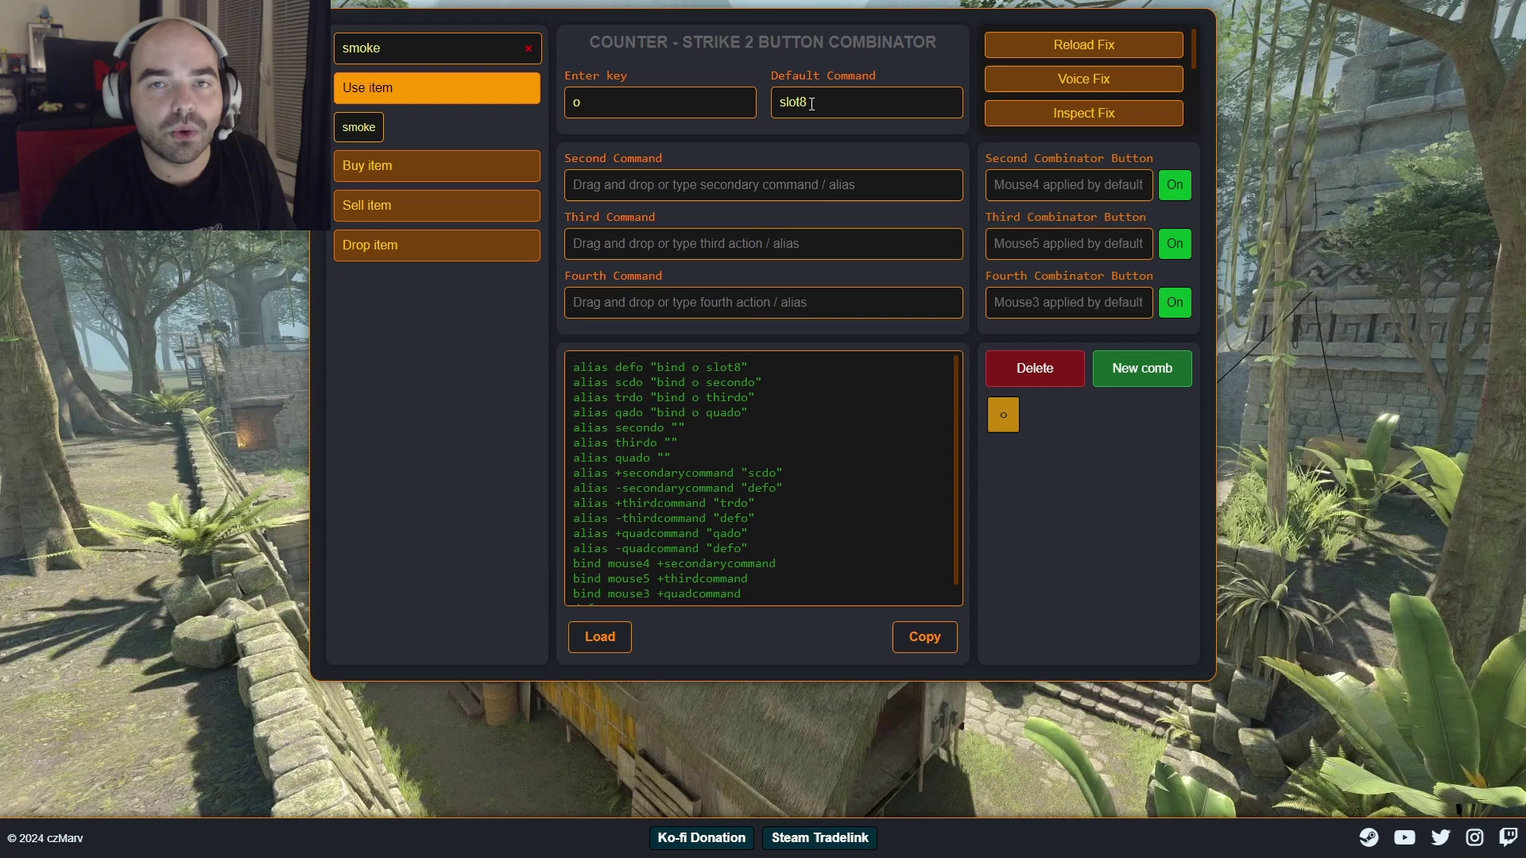
click(481, 167)
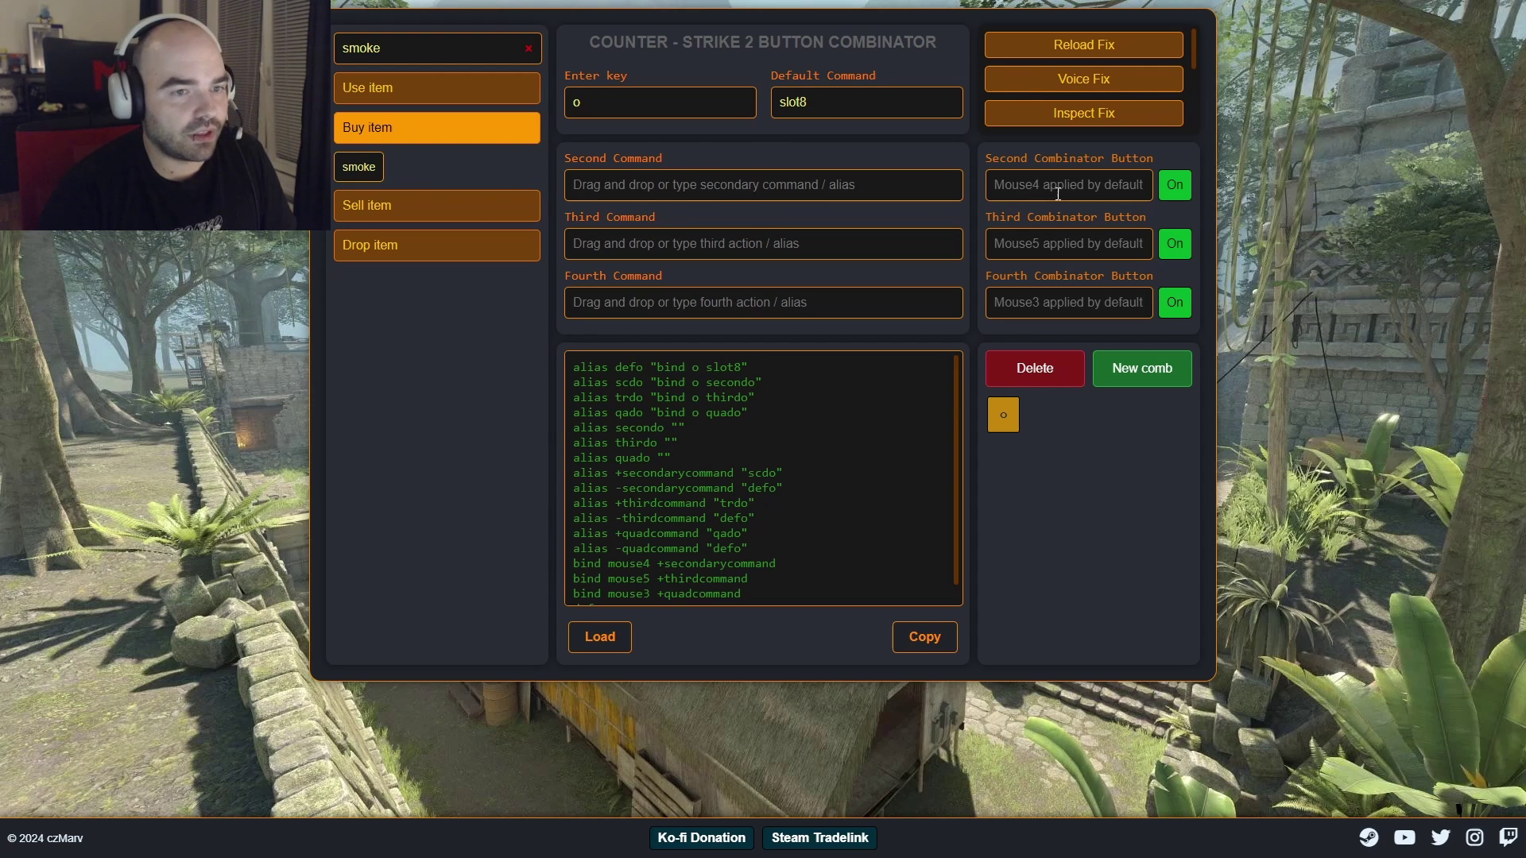
drag(360, 173, 676, 187)
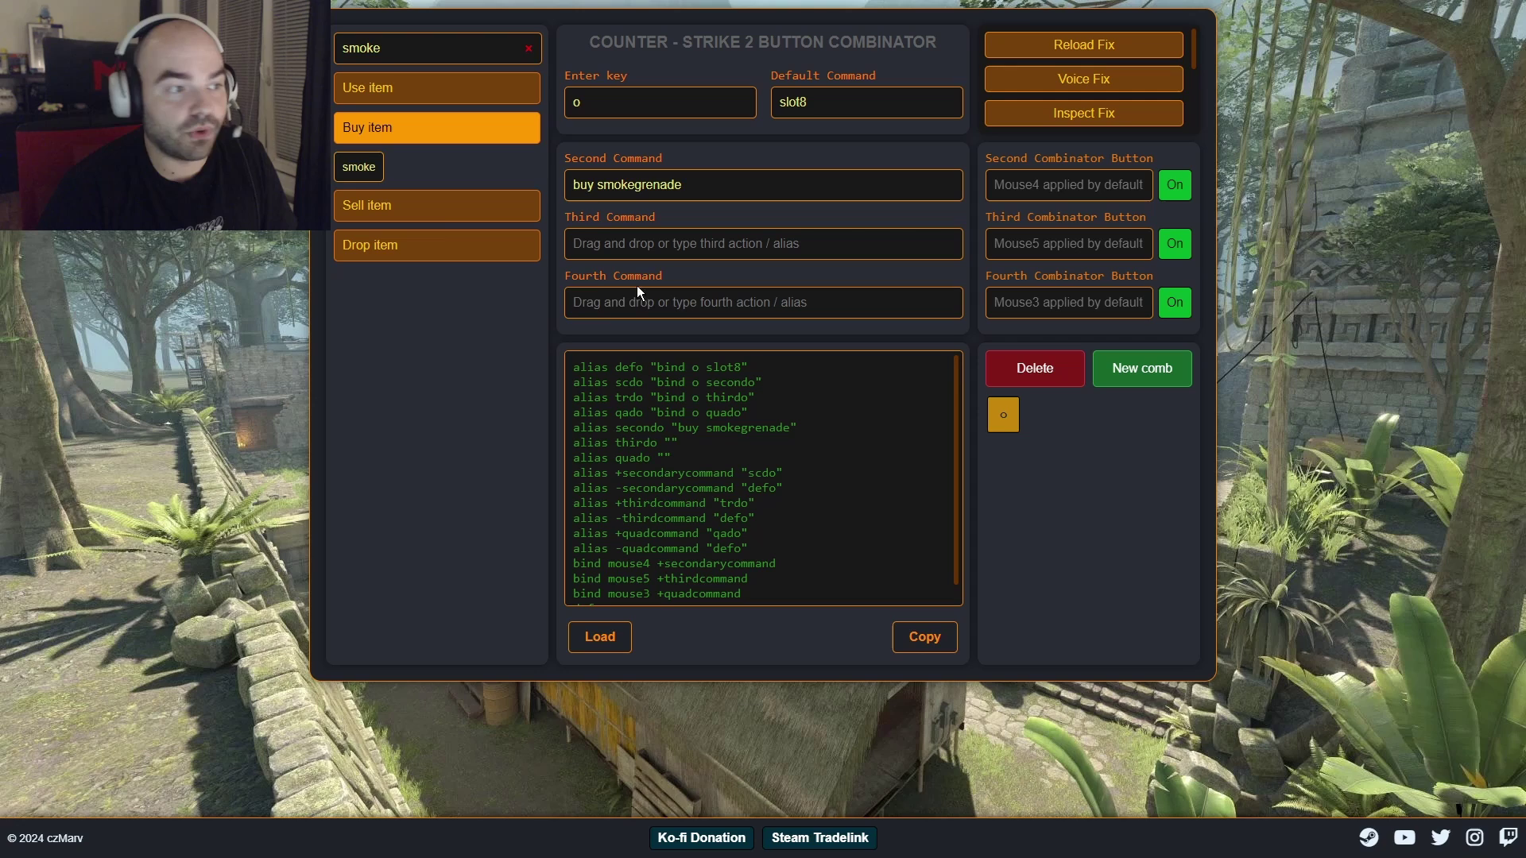
Assign the smoke sell command sellback 27 as the third command and the smoke drop command as the fourth.
click(412, 202)
drag(355, 208, 658, 253)
click(424, 253)
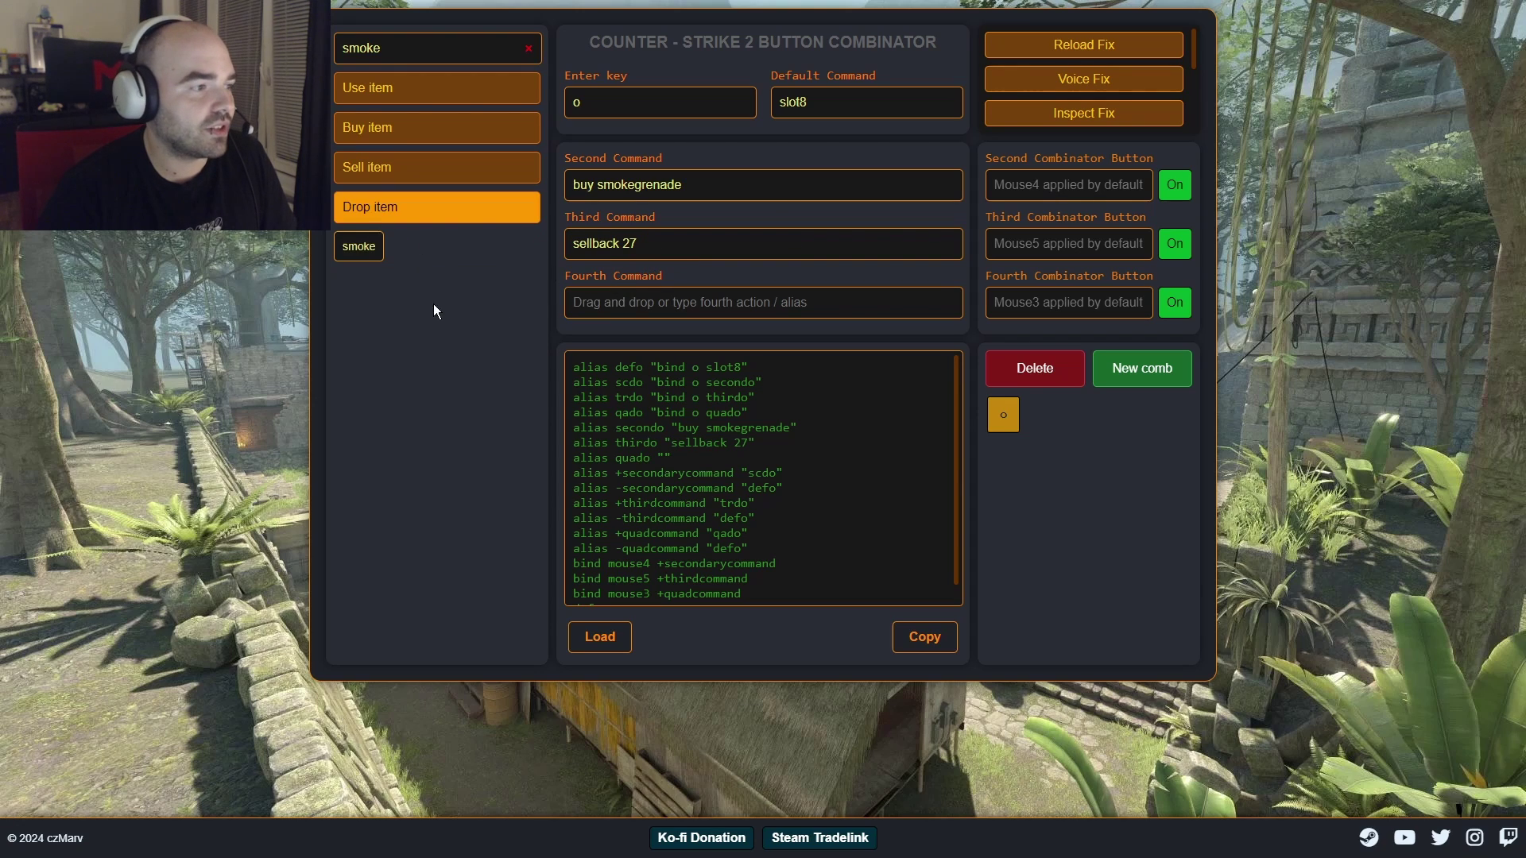
drag(358, 246, 659, 288)
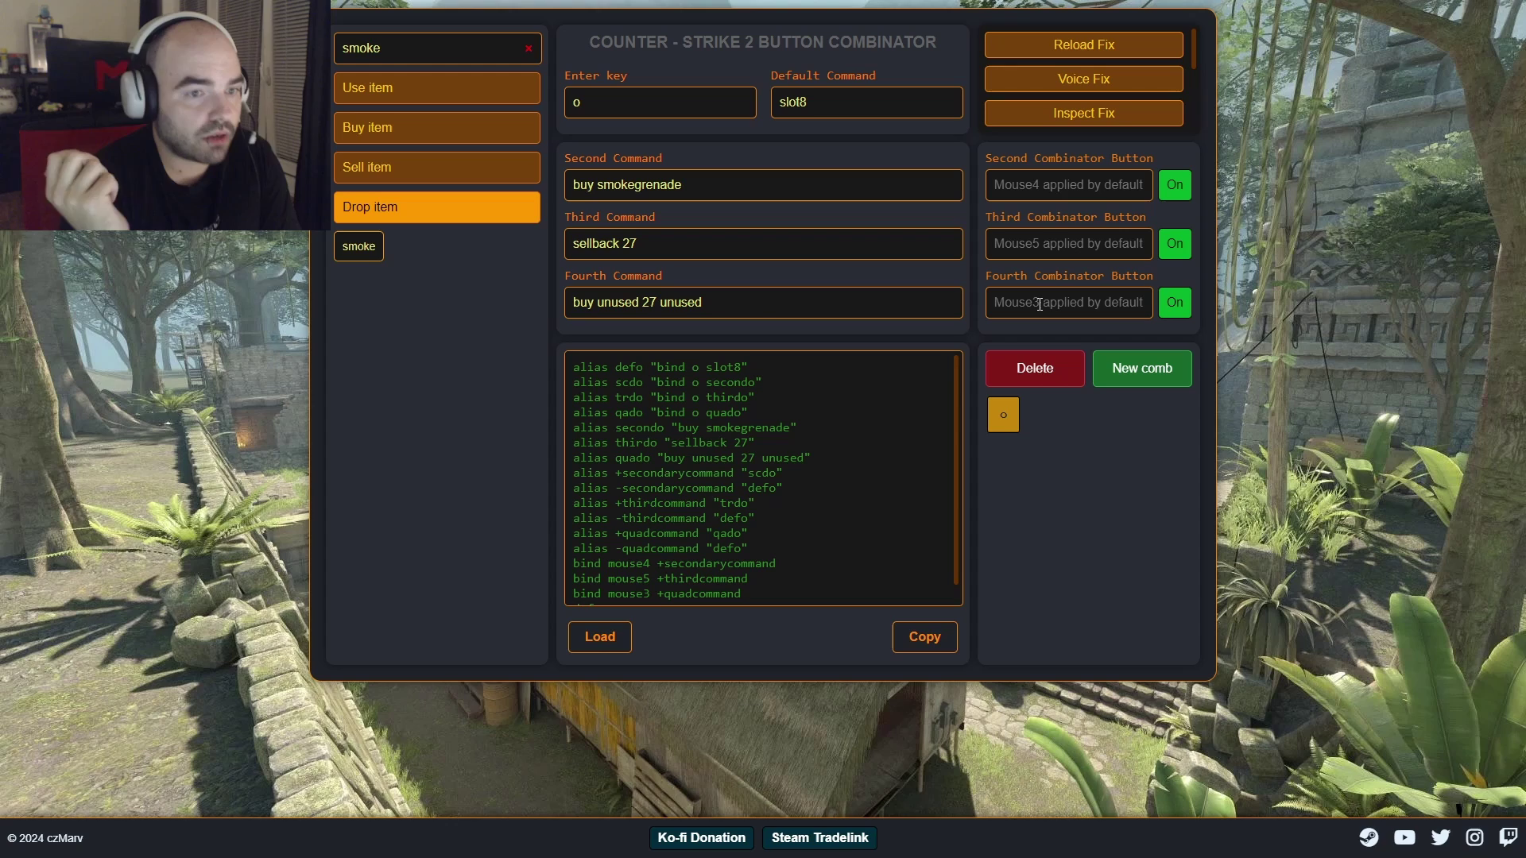
Set the second, third and fourth combinator buttons to j, k and l.
click(1064, 184)
text(j)
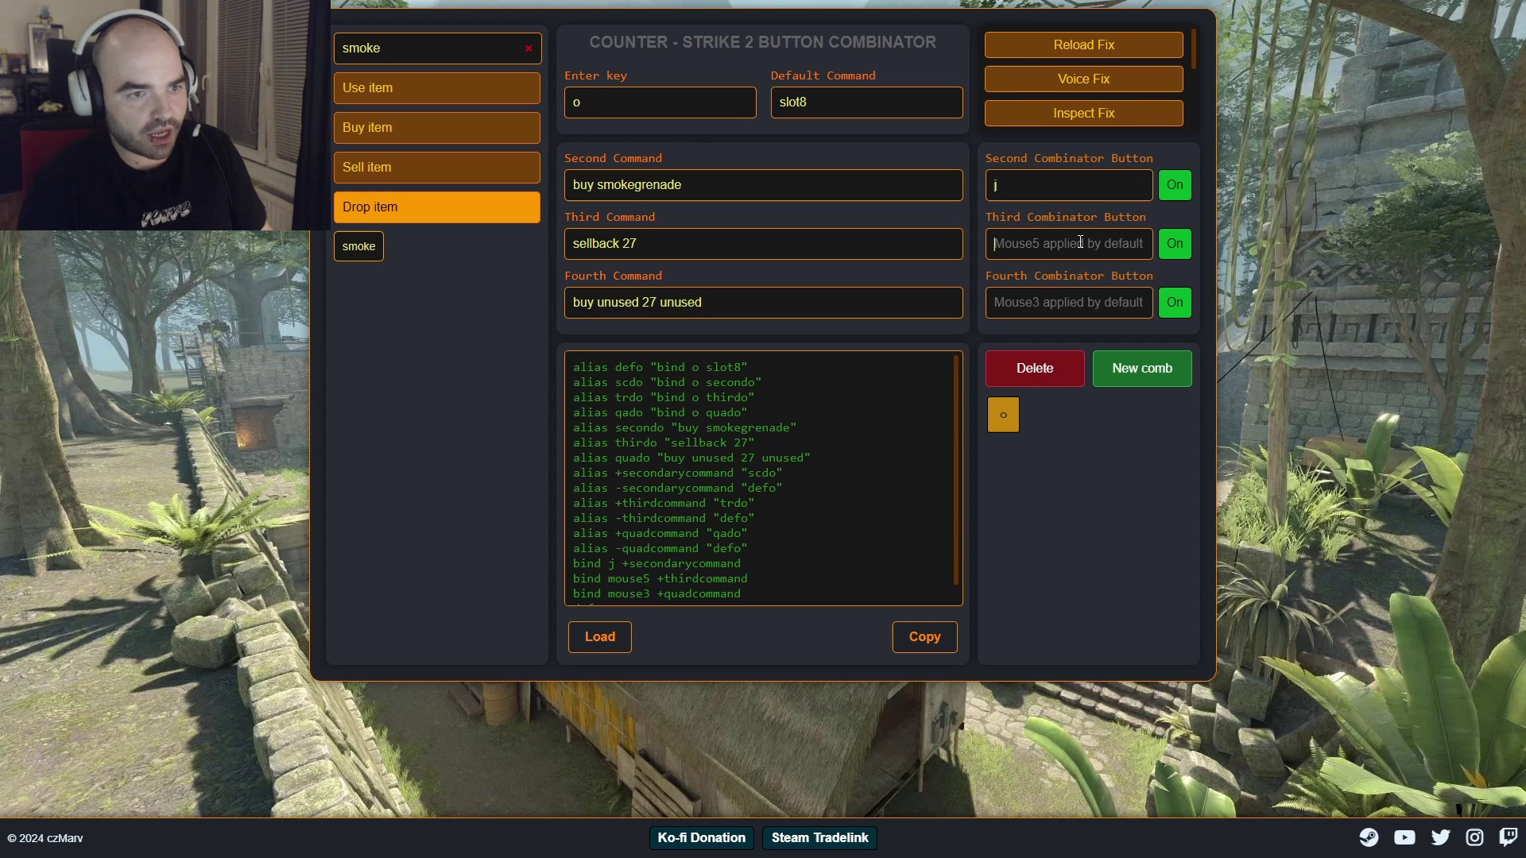
click(1083, 240)
text(k)
text(l)
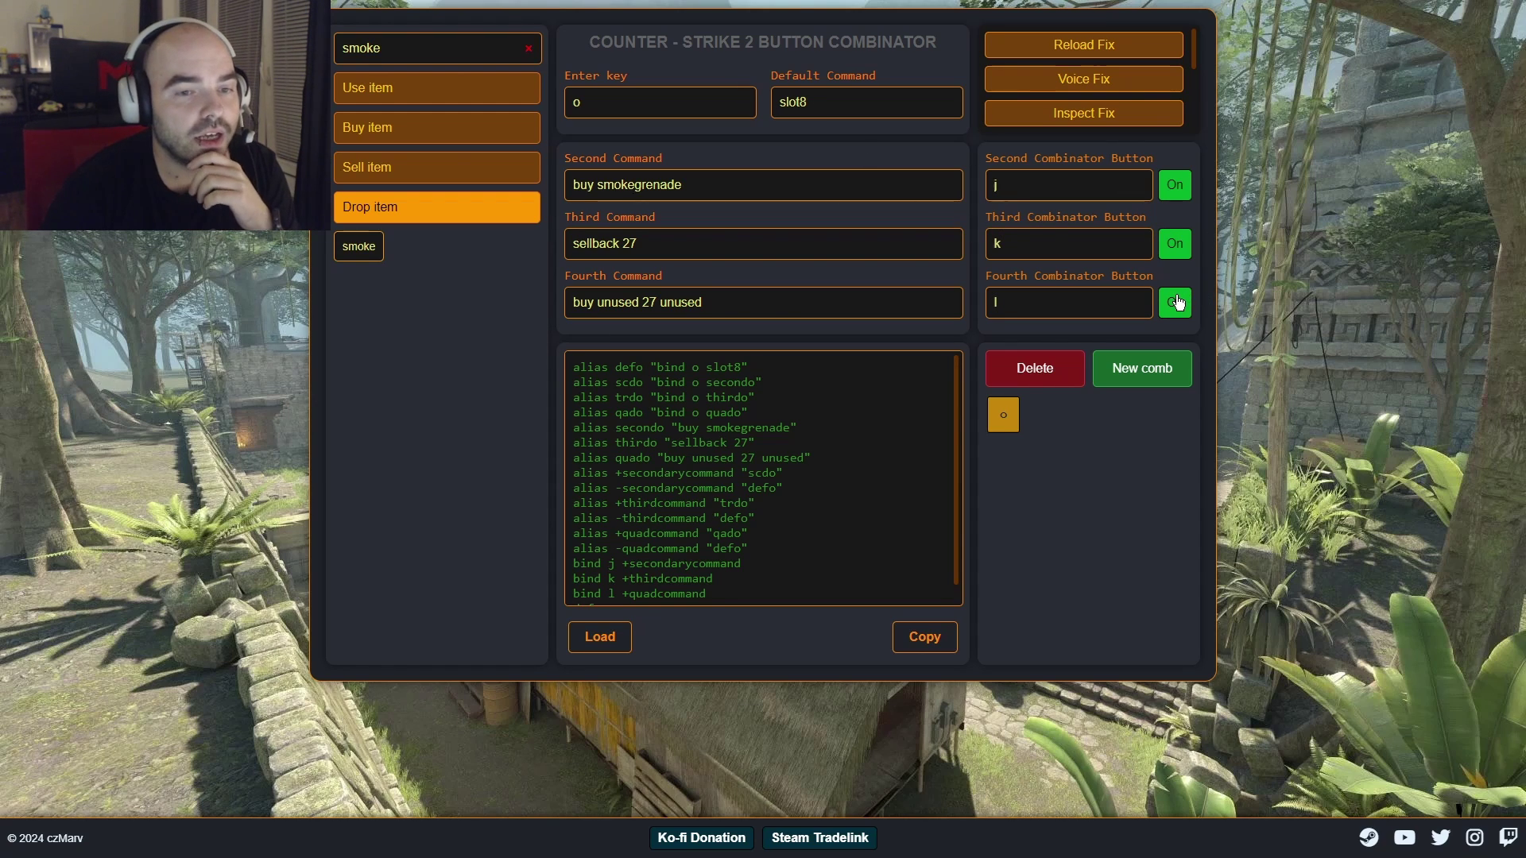
Turn the third and fourth combinators off and back on.
click(1178, 302)
click(1175, 243)
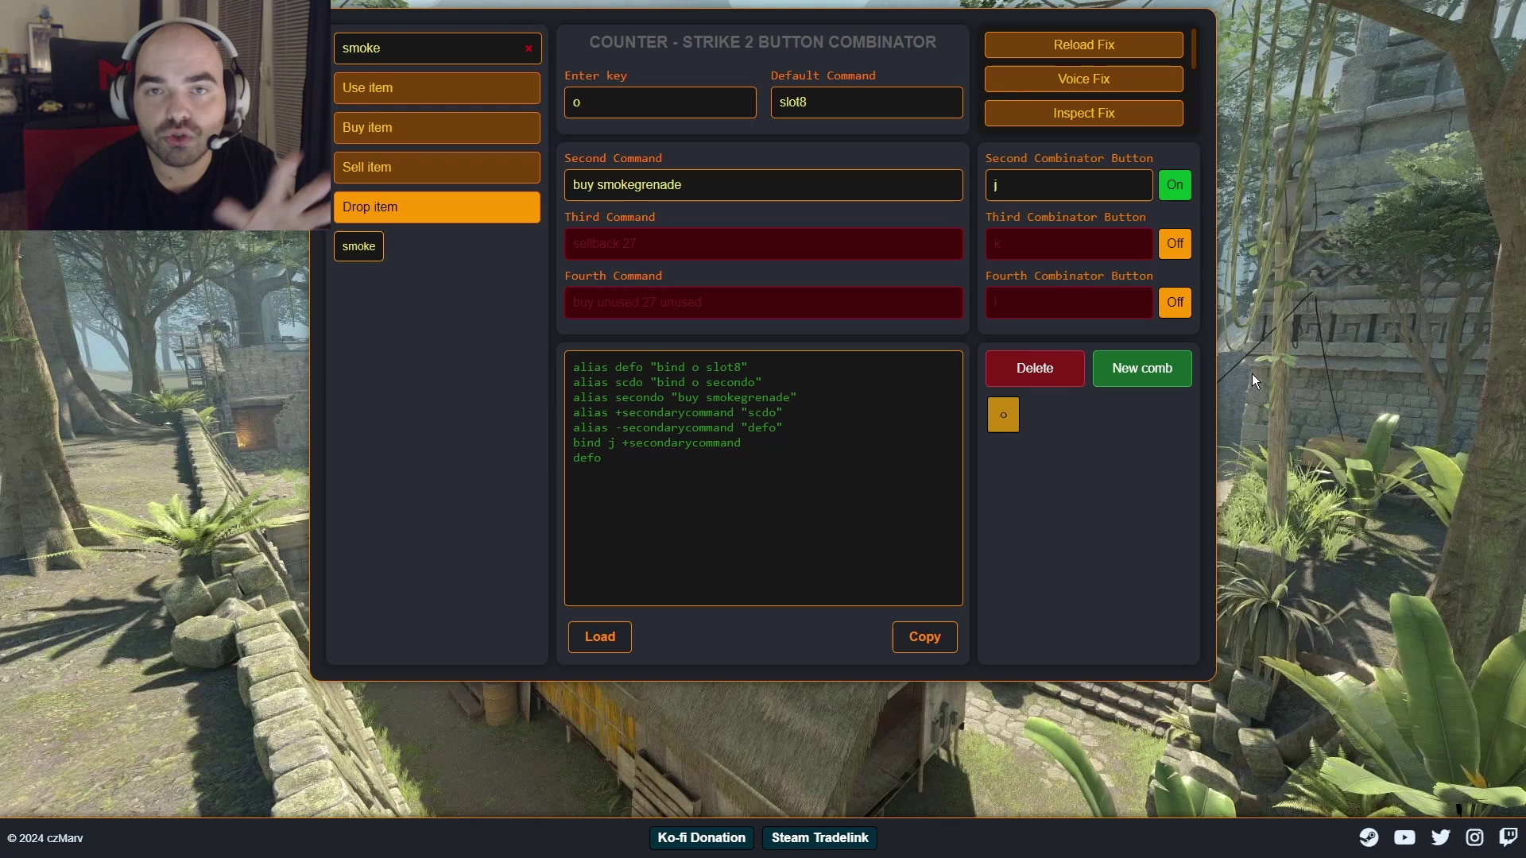
click(1174, 243)
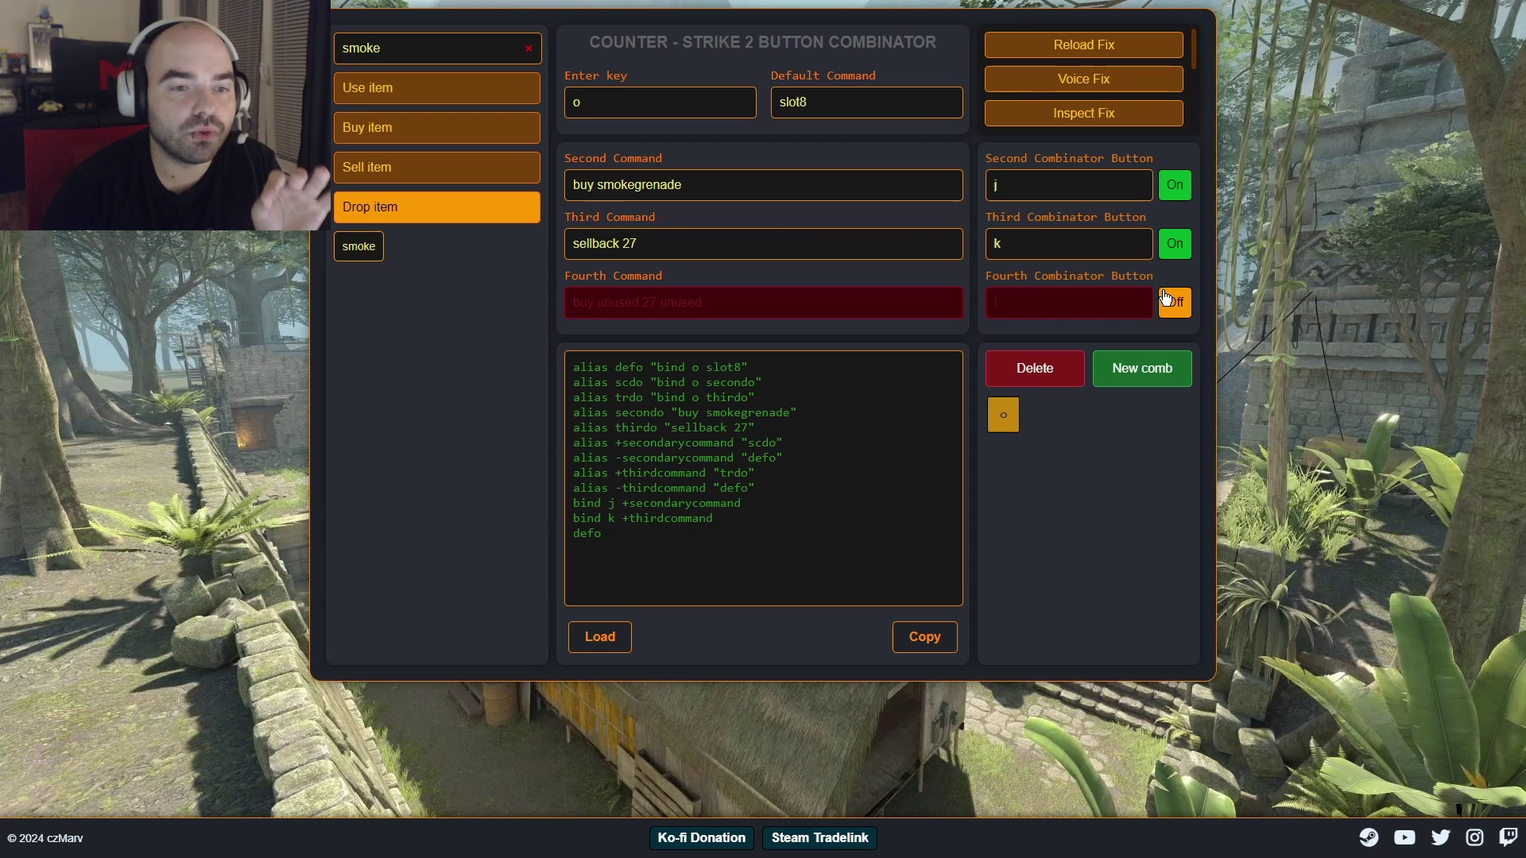
click(1175, 302)
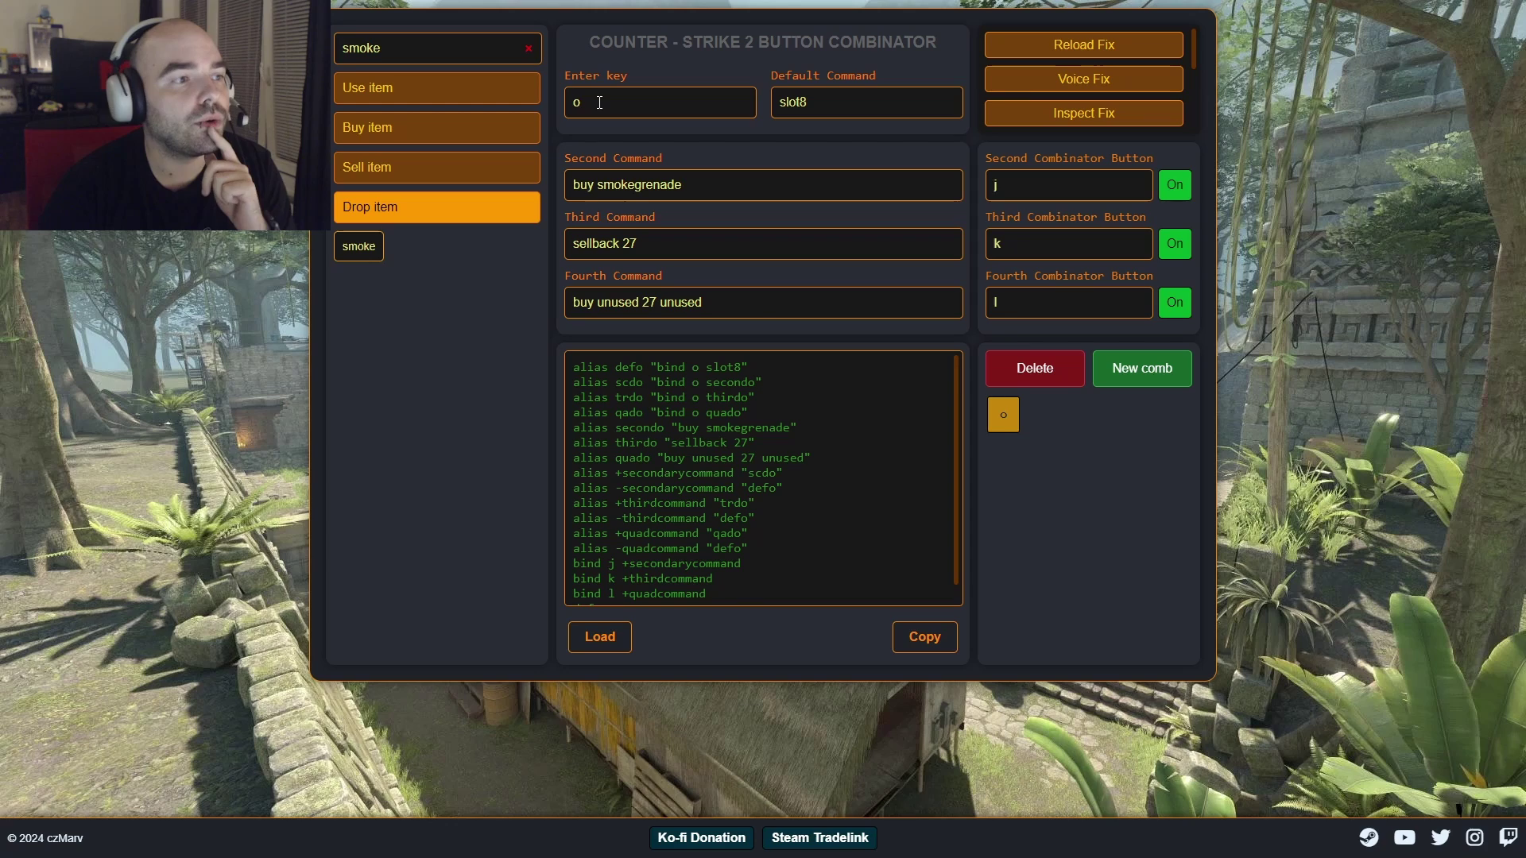
Review the o key's default, second, third and fourth commands together with their combinator buttons.
double_click(600, 102)
click(604, 106)
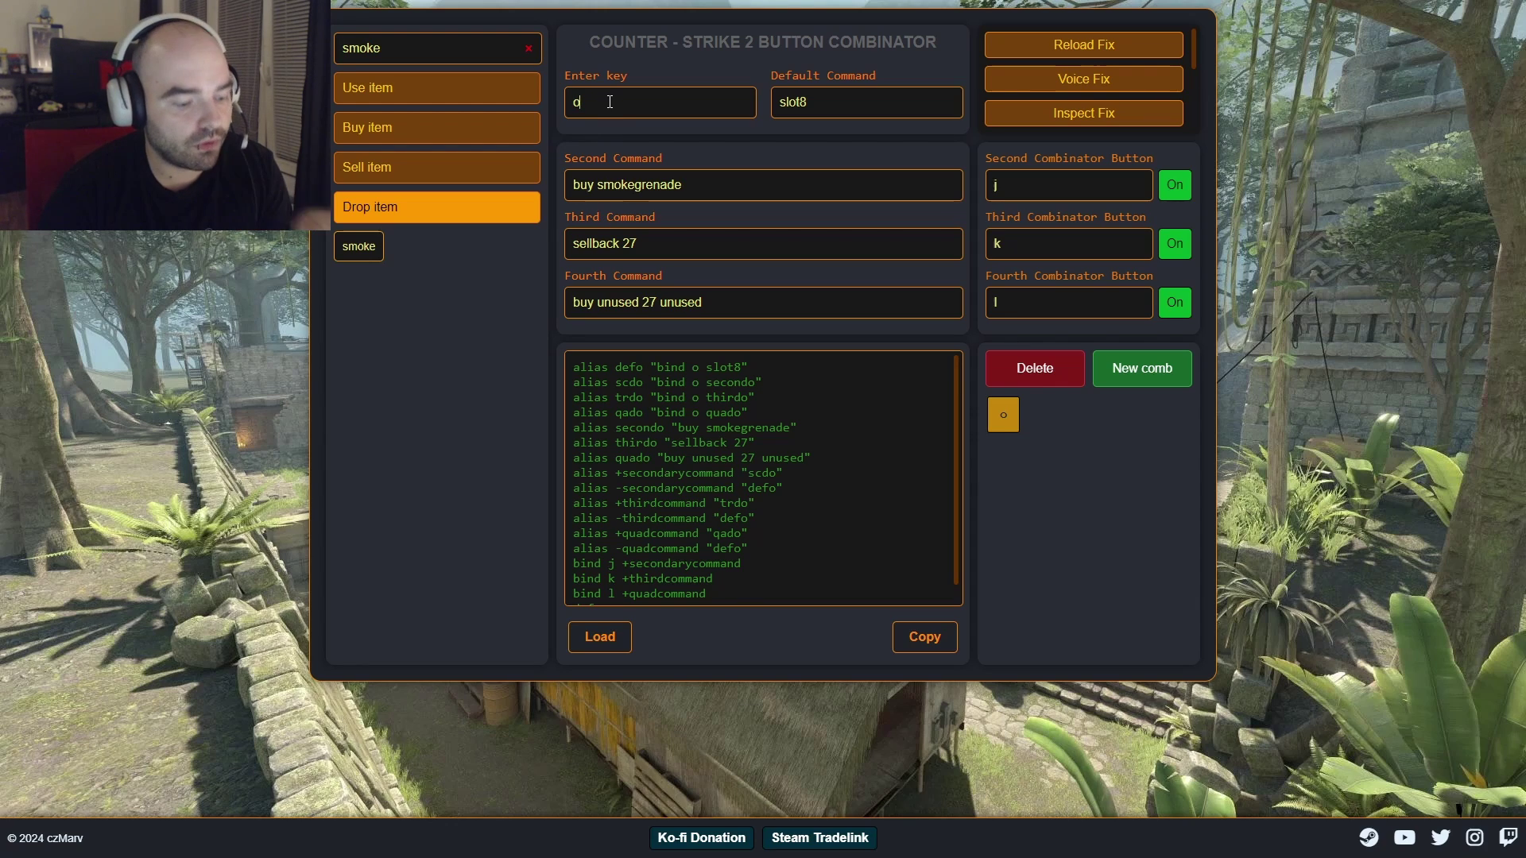
double_click(836, 103)
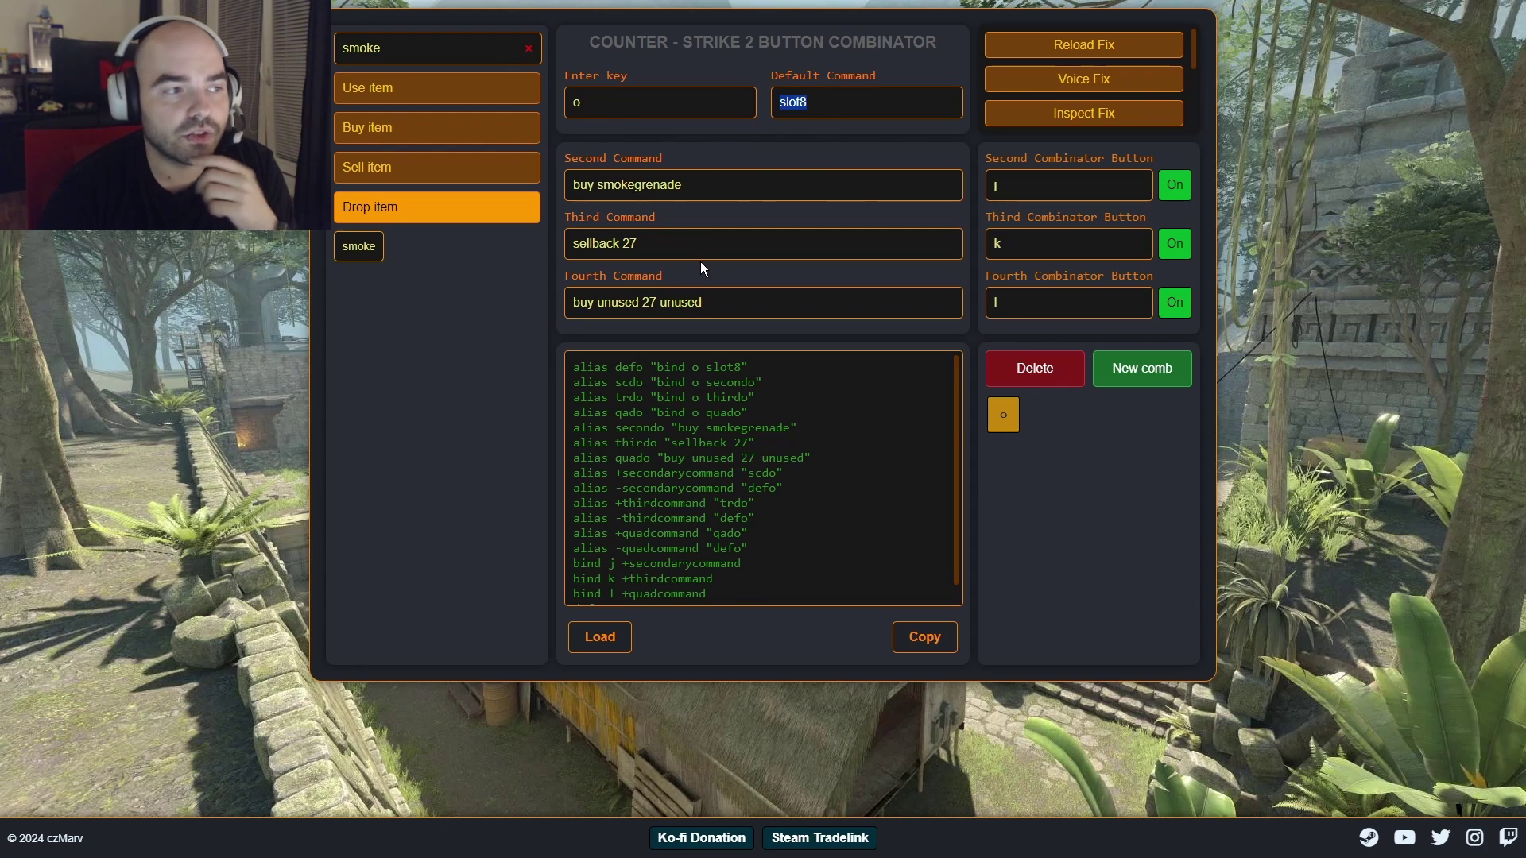
click(715, 194)
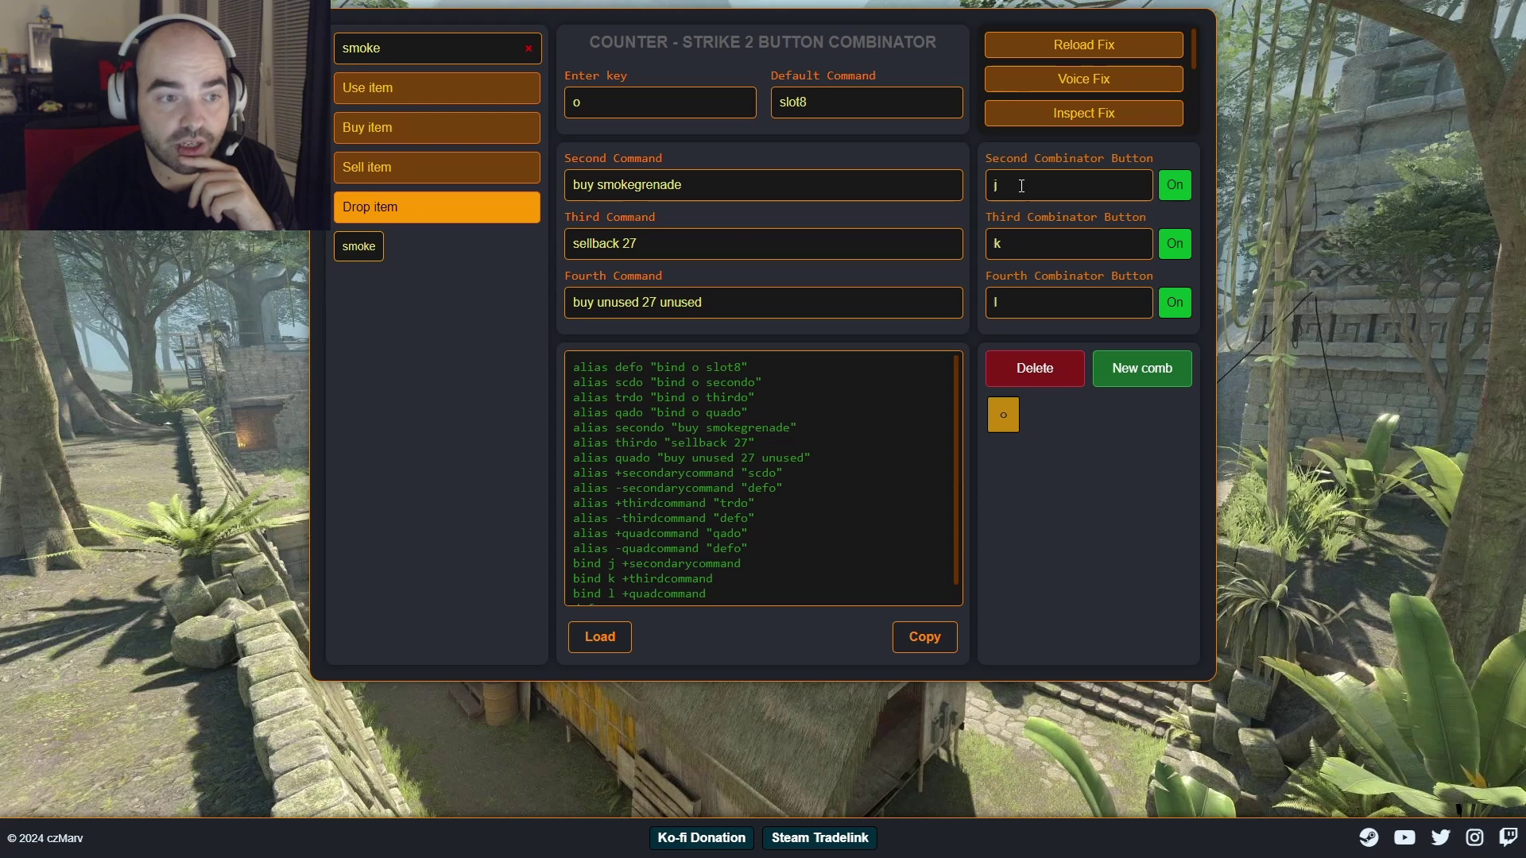
key(ctrl+a)
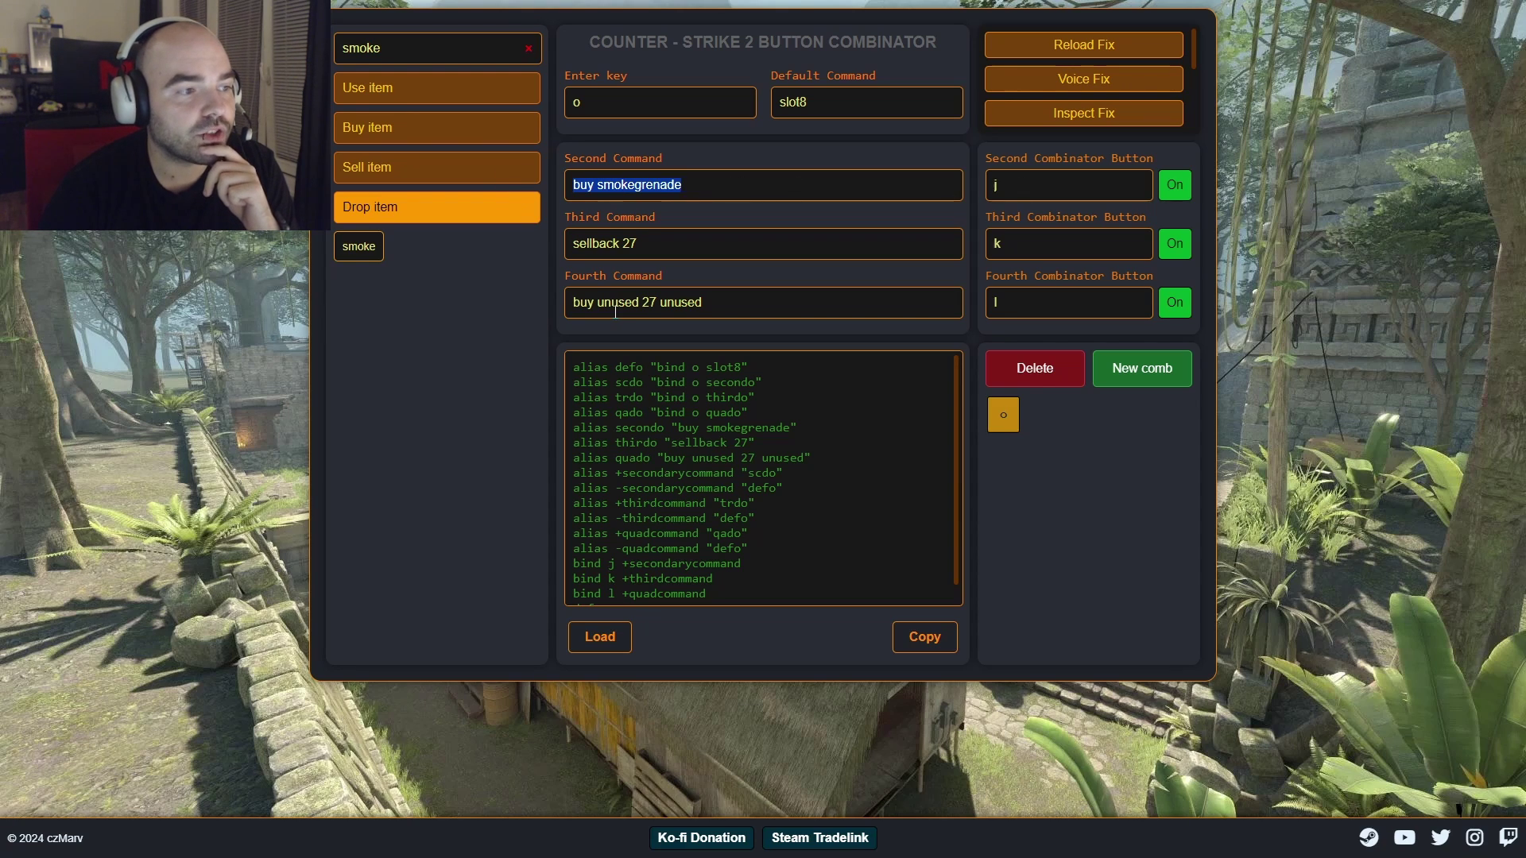
click(1004, 237)
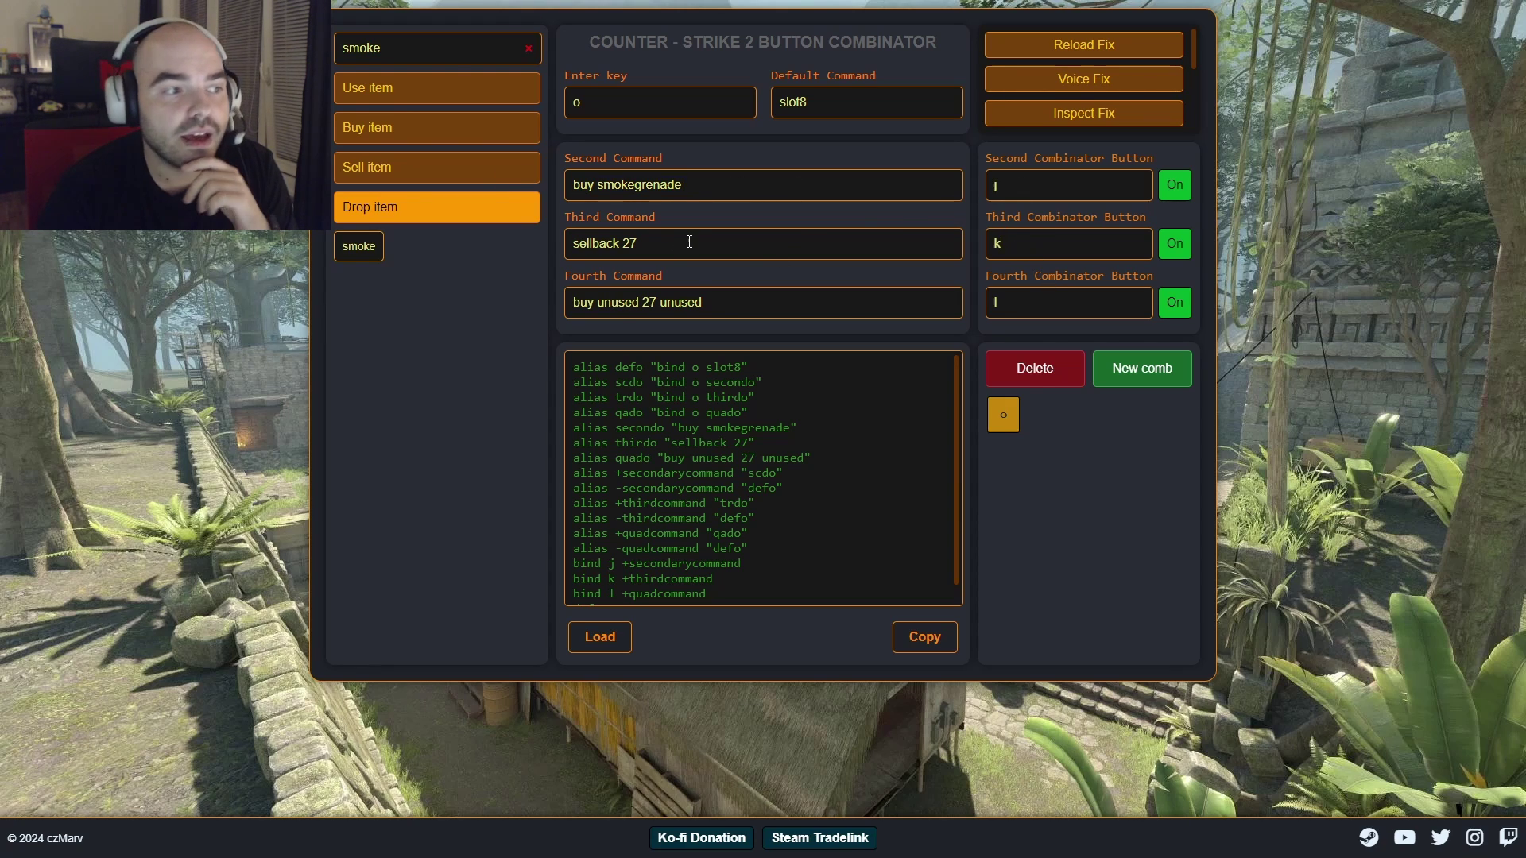
click(689, 242)
key(ctrl+a)
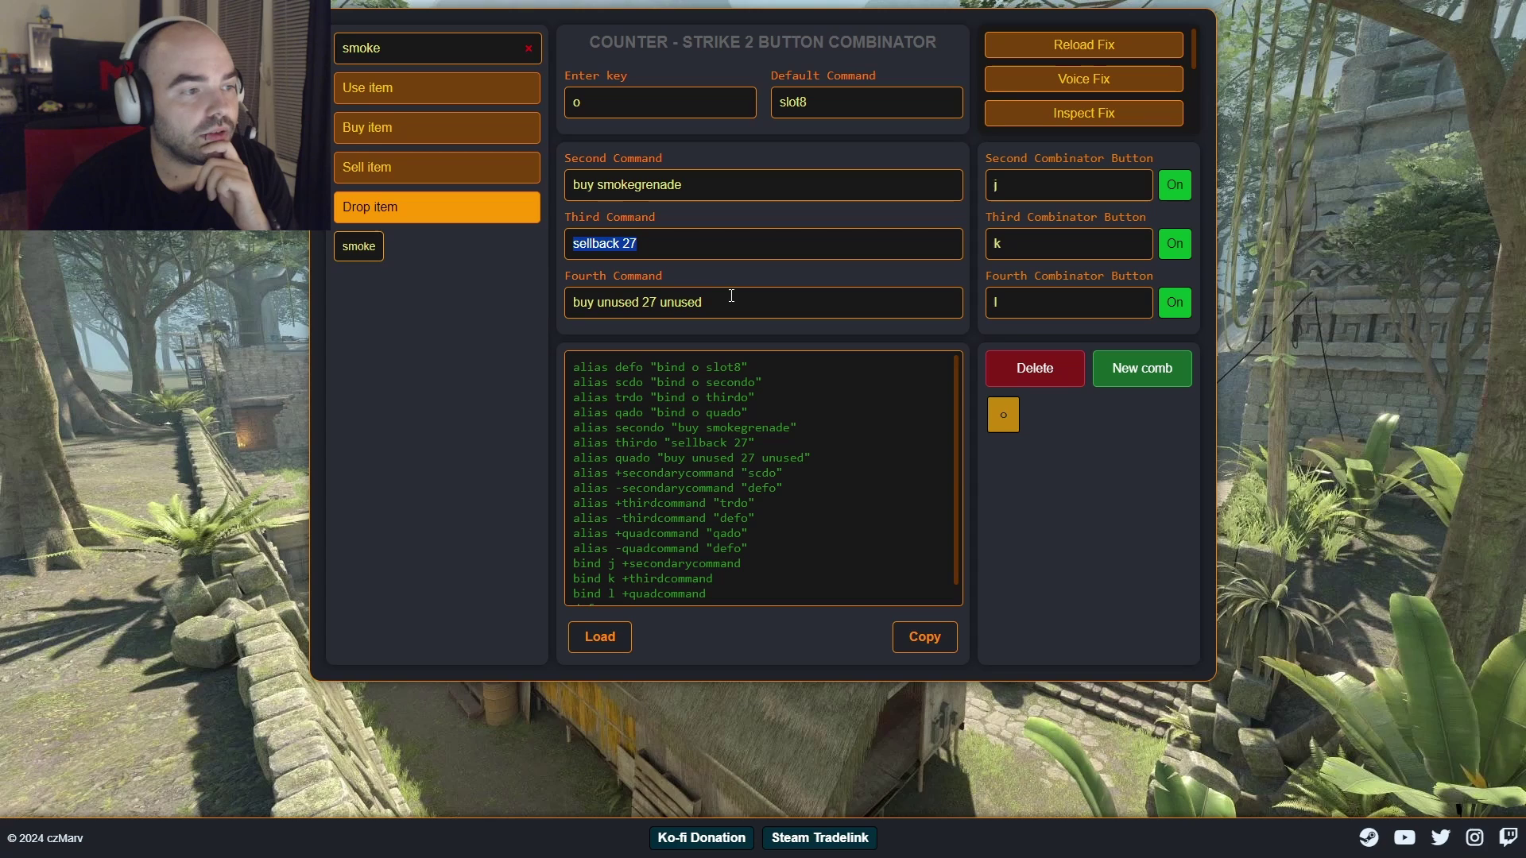
click(998, 302)
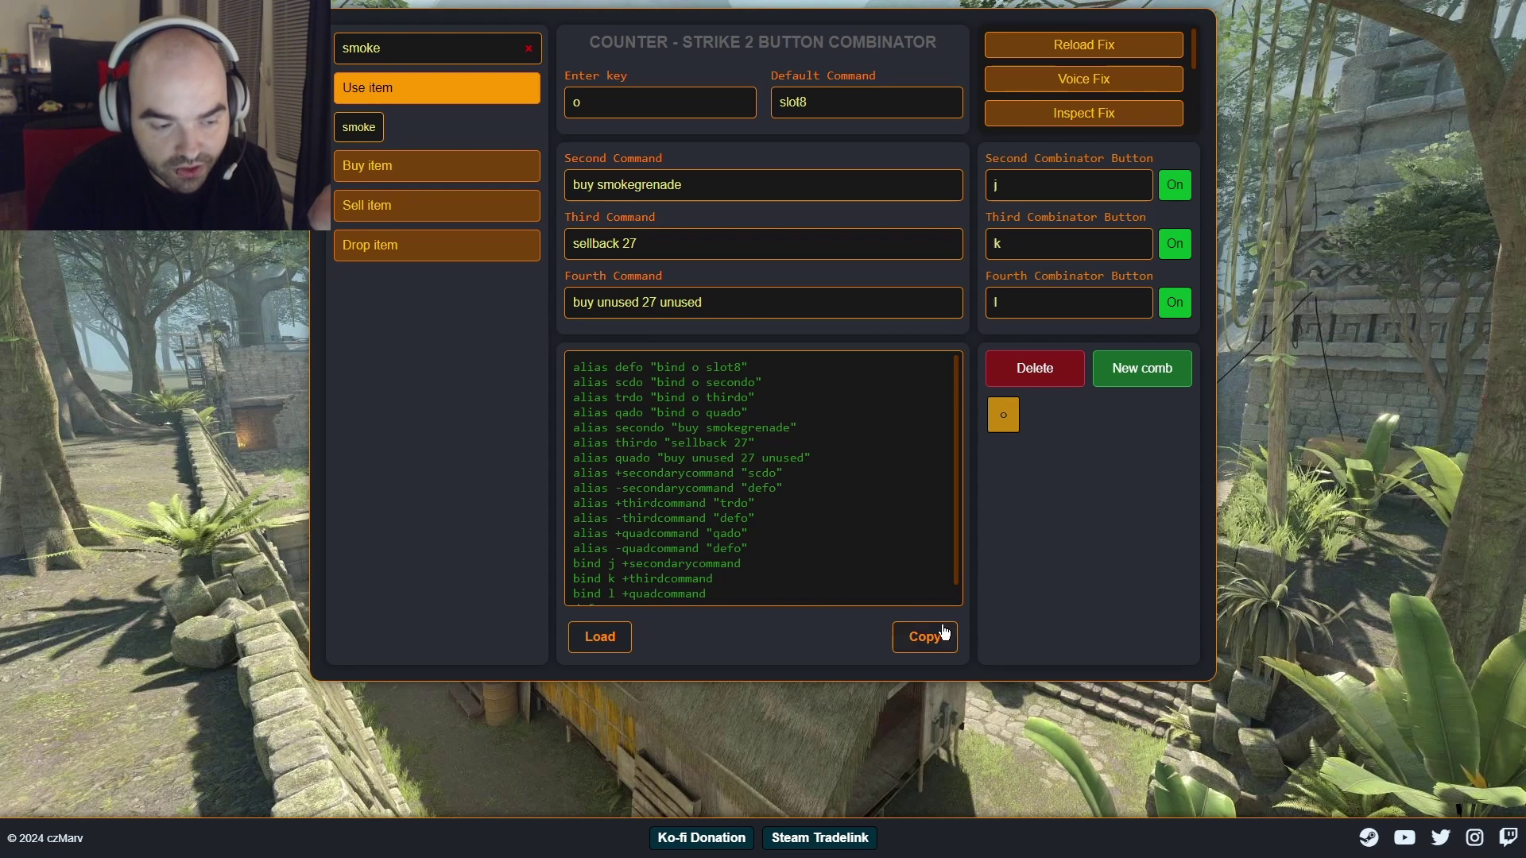
Copy the generated configuration to the end of test.cfg in Notepad and save the file.
click(930, 642)
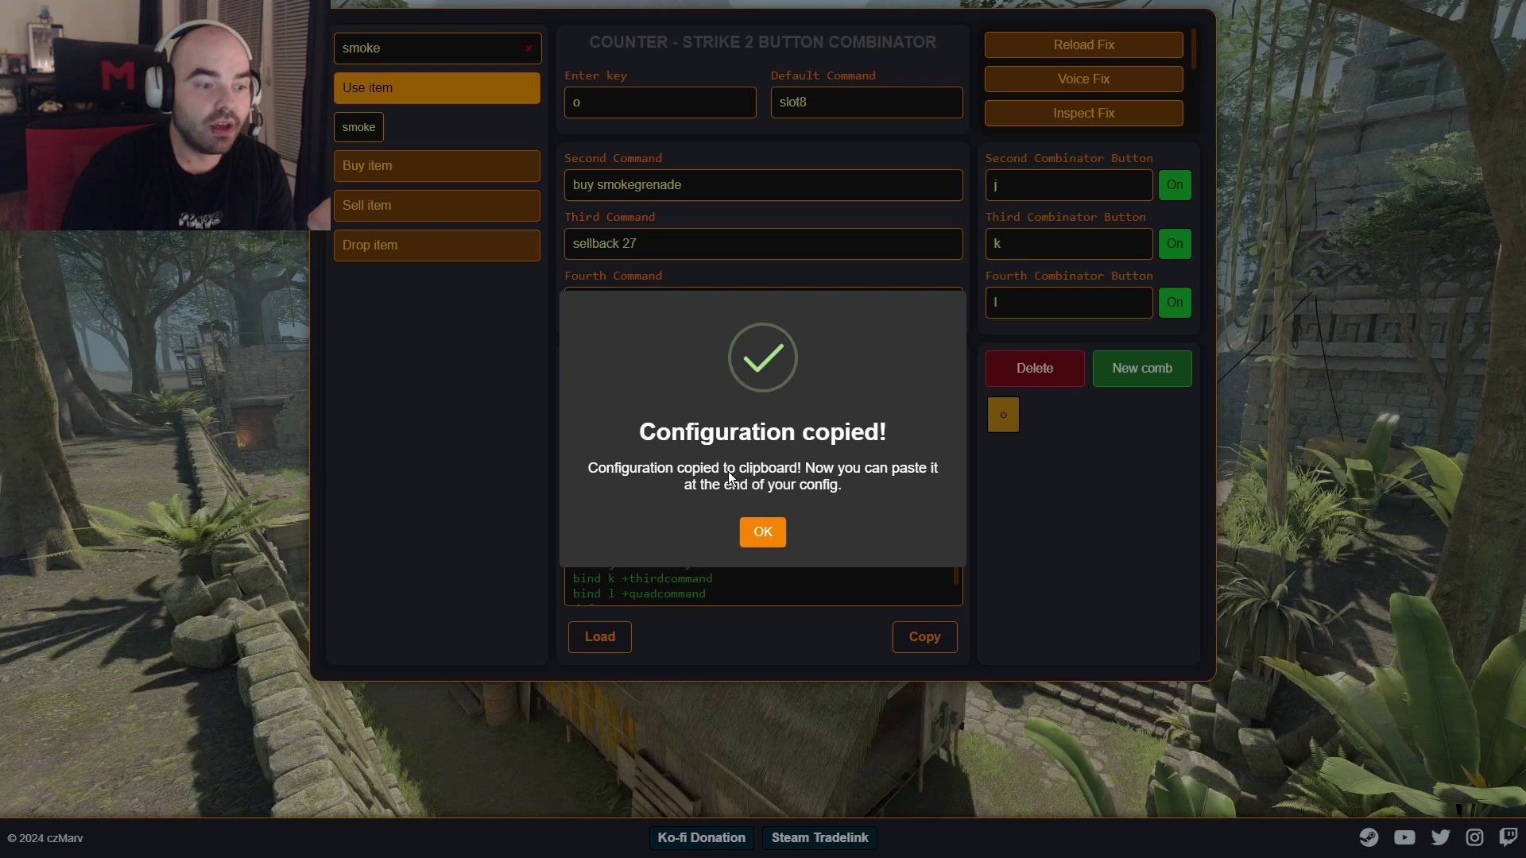
click(782, 533)
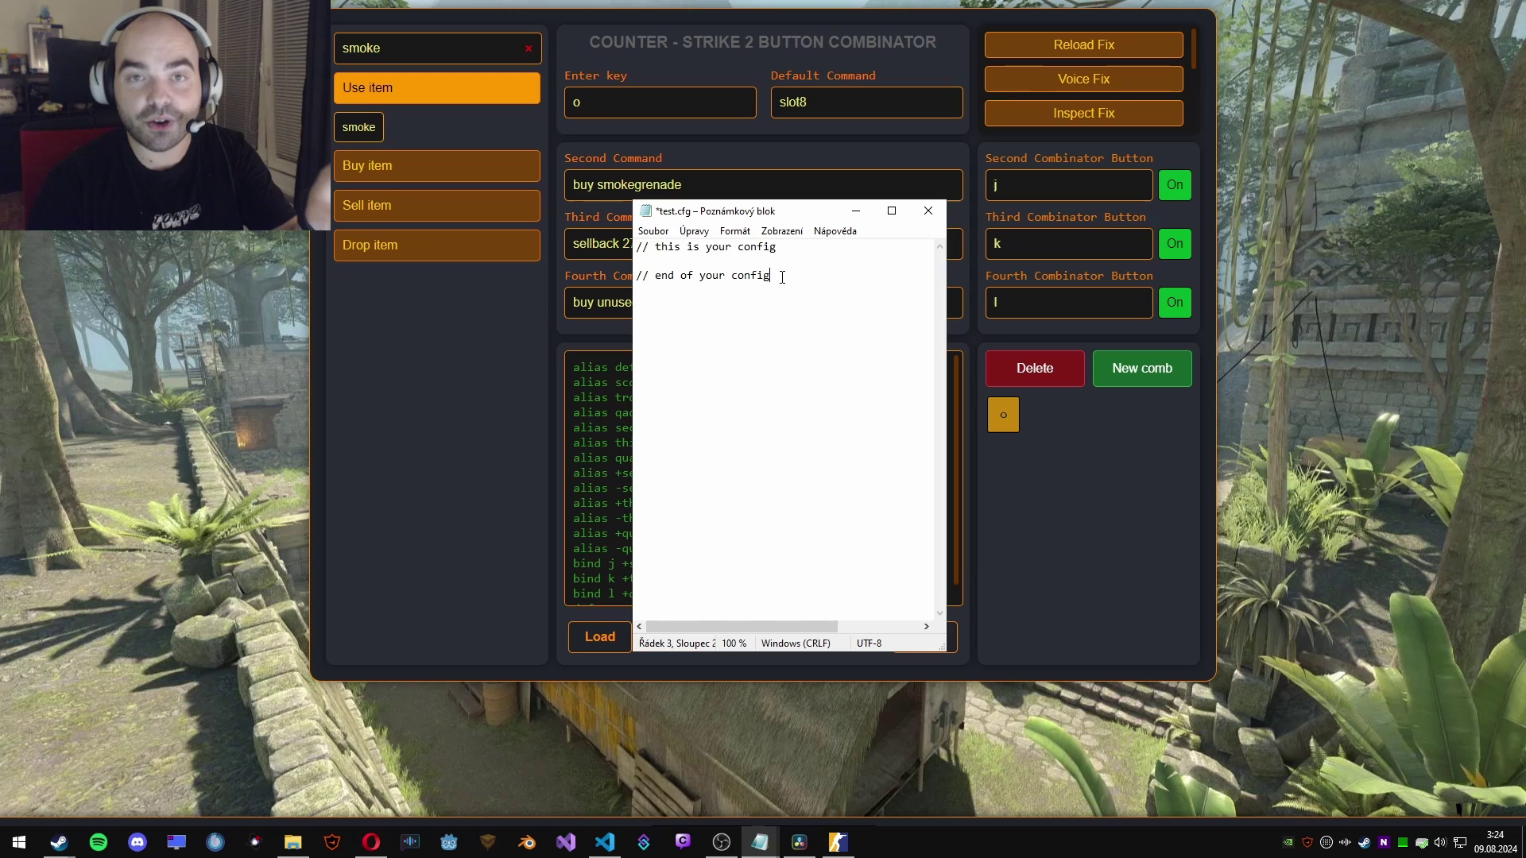
drag(782, 277, 637, 246)
click(831, 289)
key(Return)
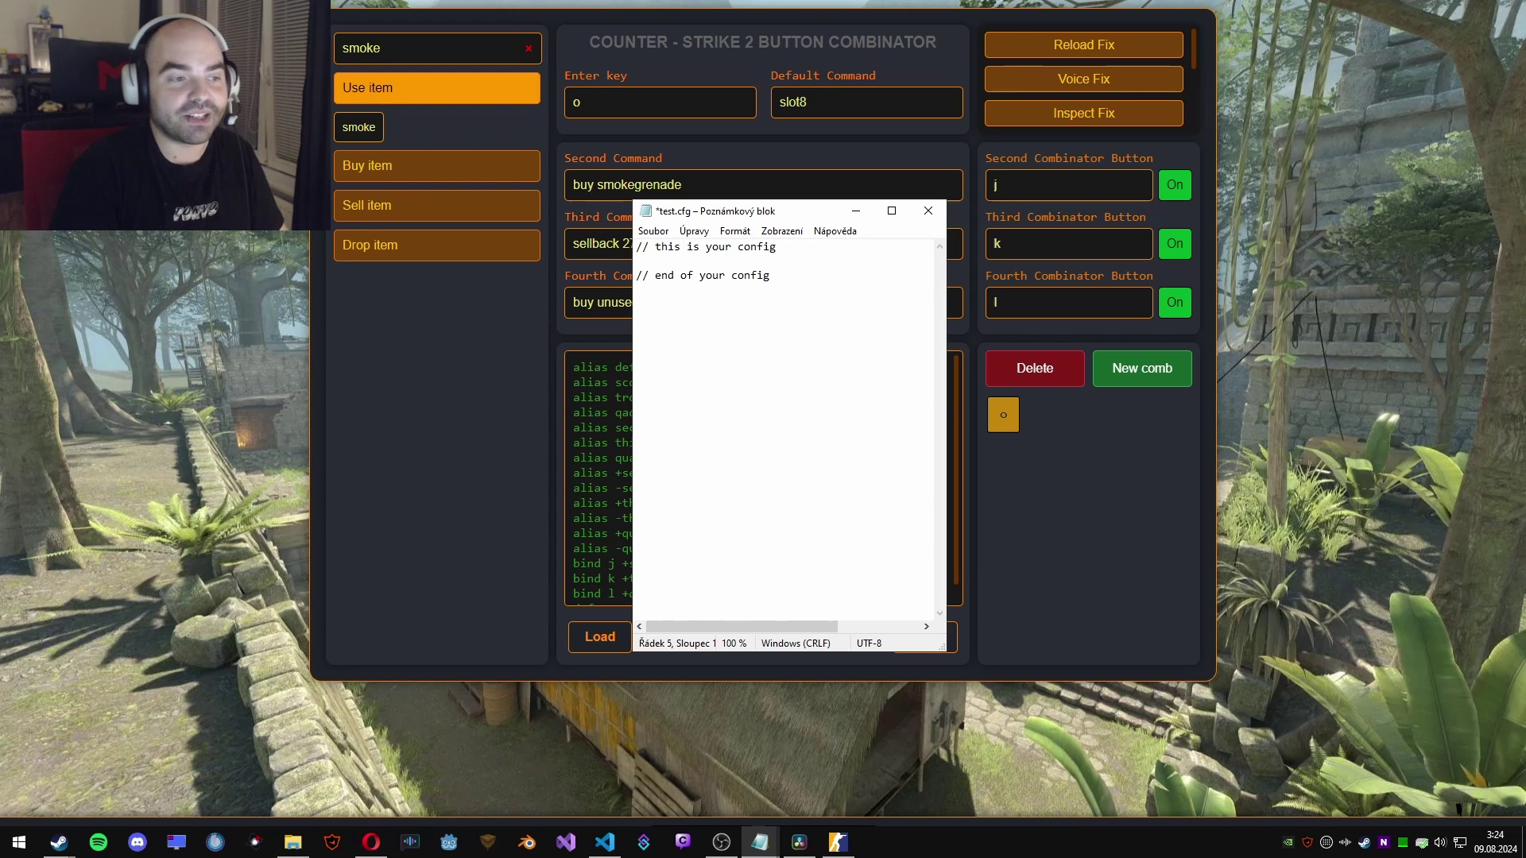
key(ctrl+v)
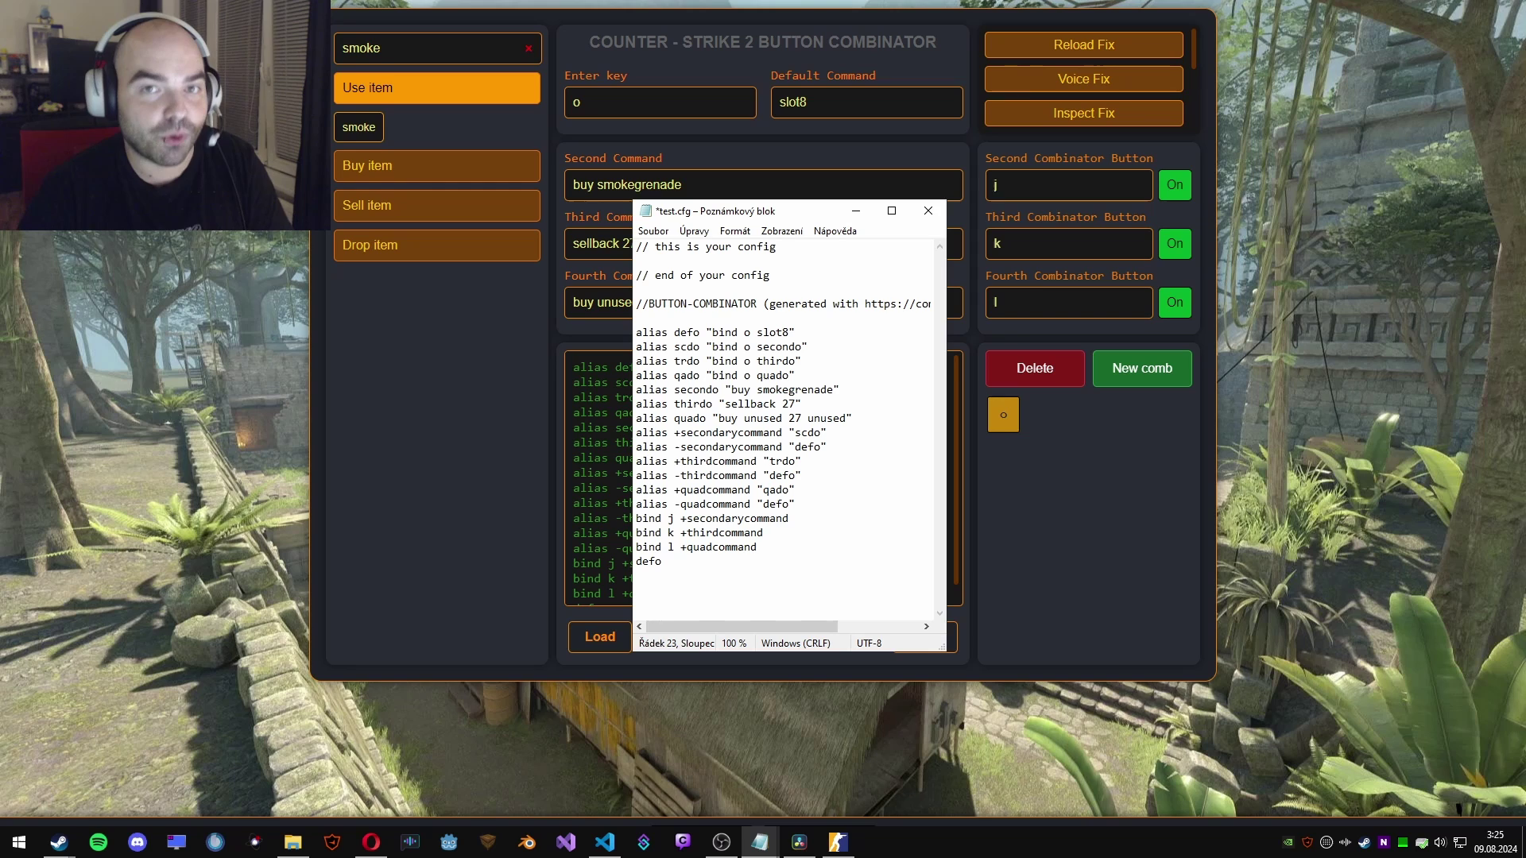
click(653, 230)
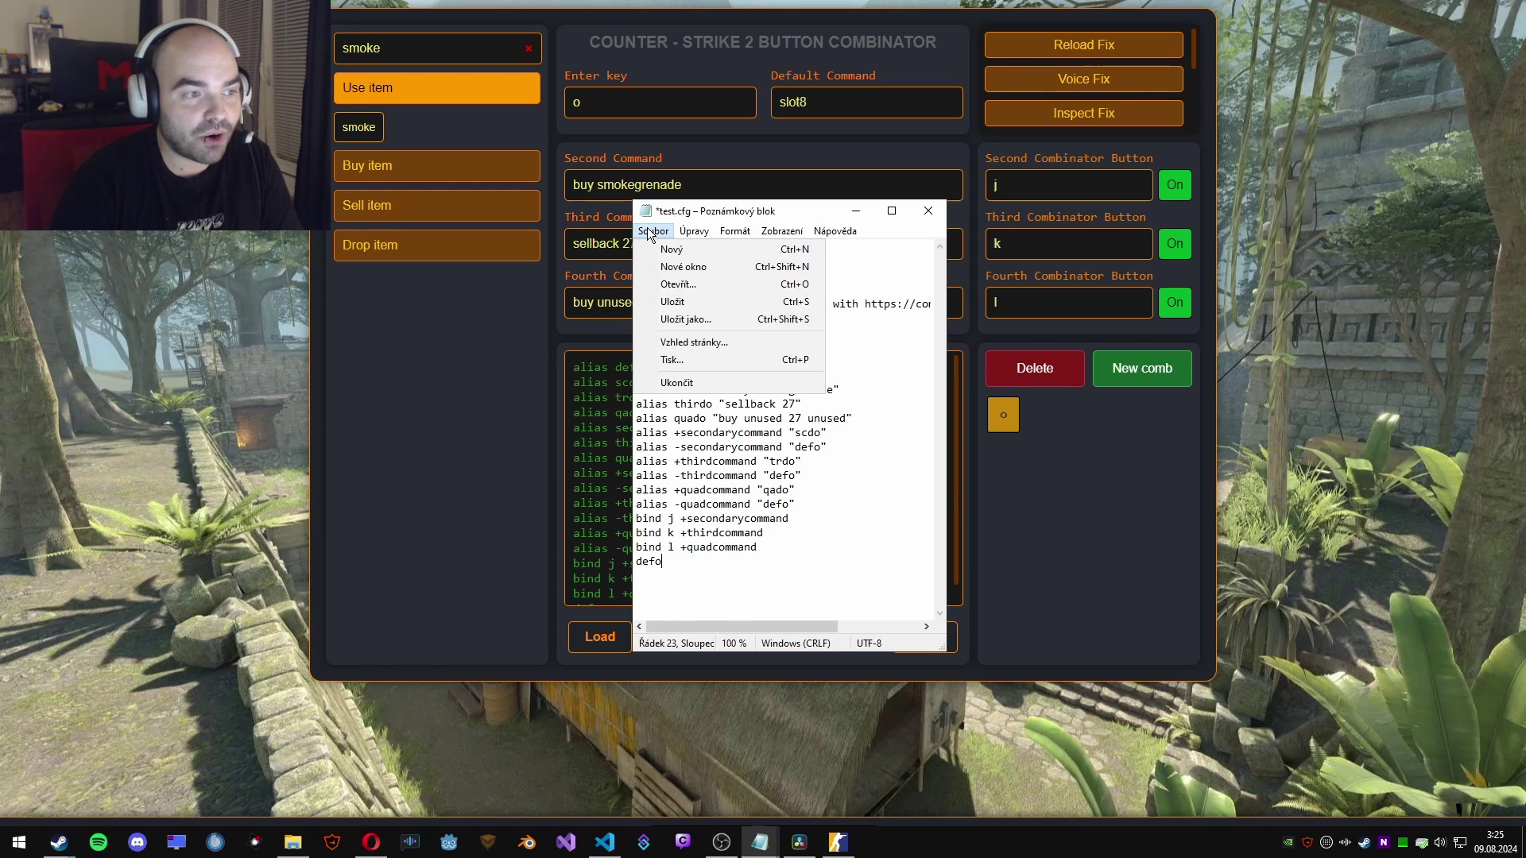
click(690, 300)
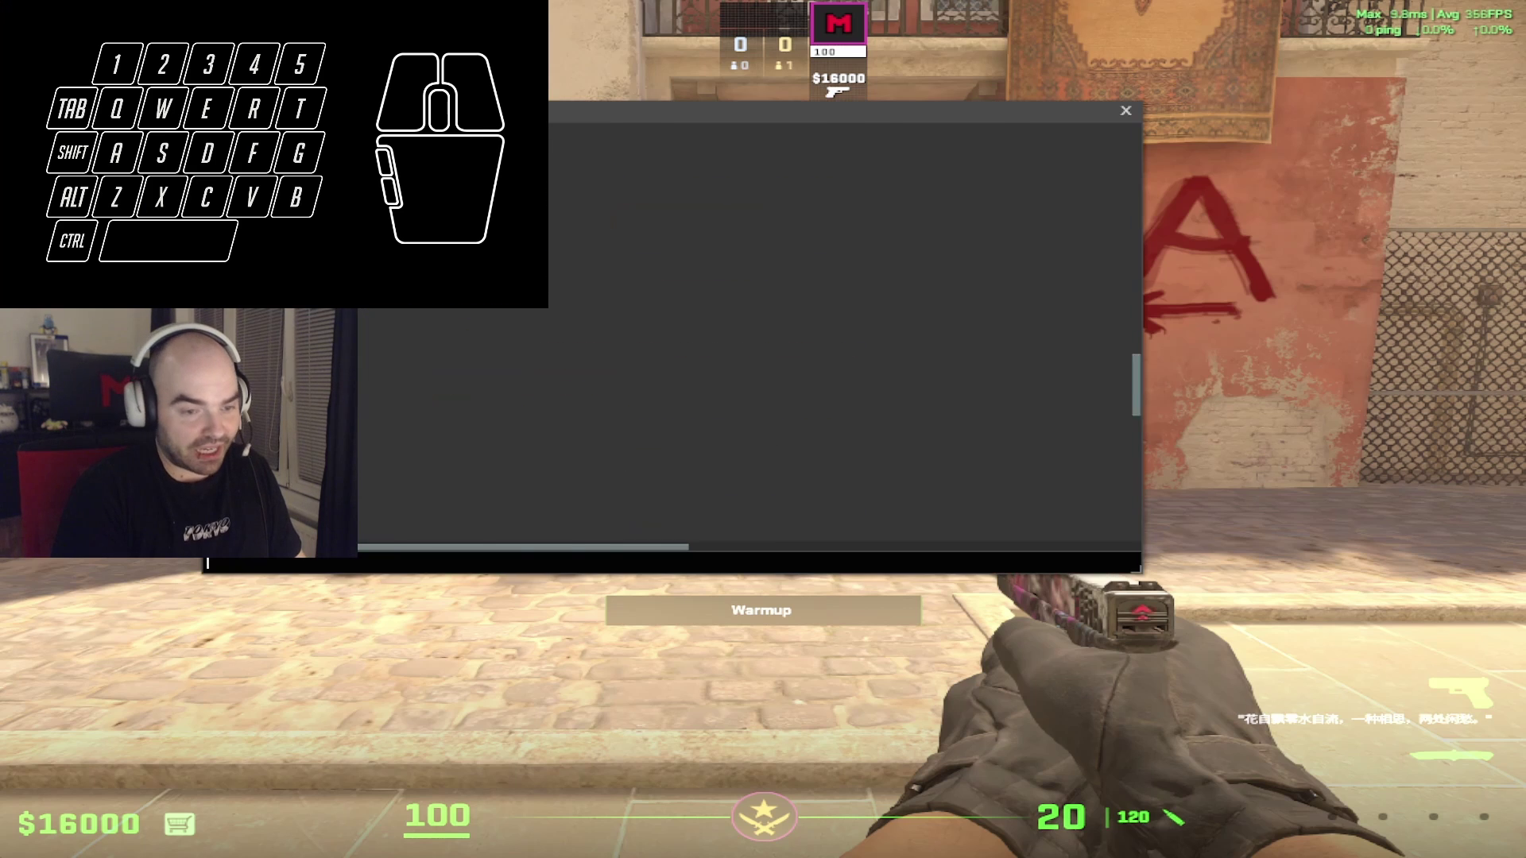
Switch to Counter-Strike 2, run exec test in the developer console and close the console.
text(exec )
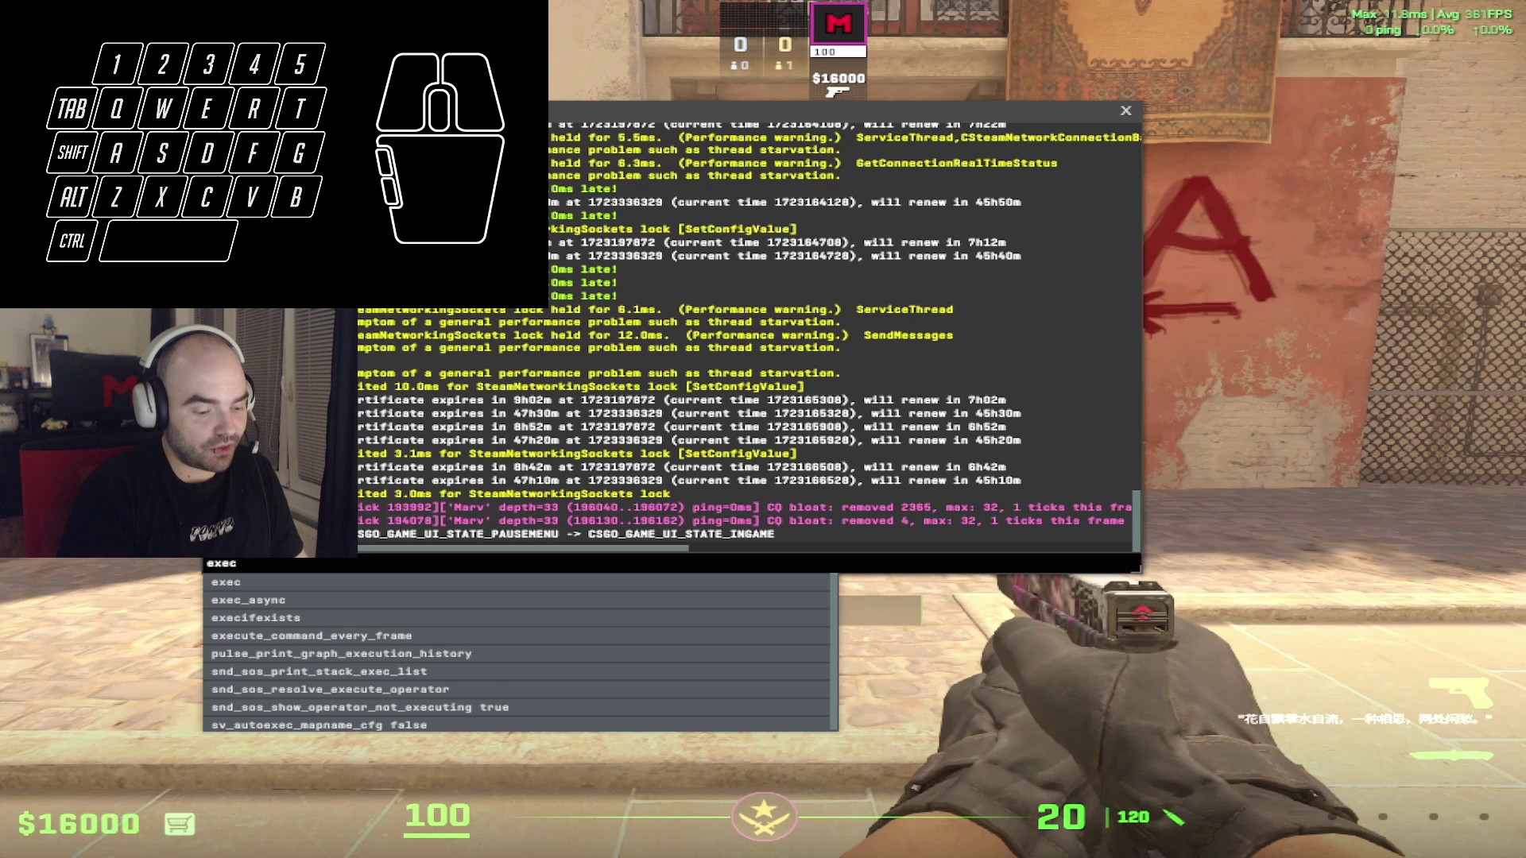
text(test)
key(Return)
key(grave)
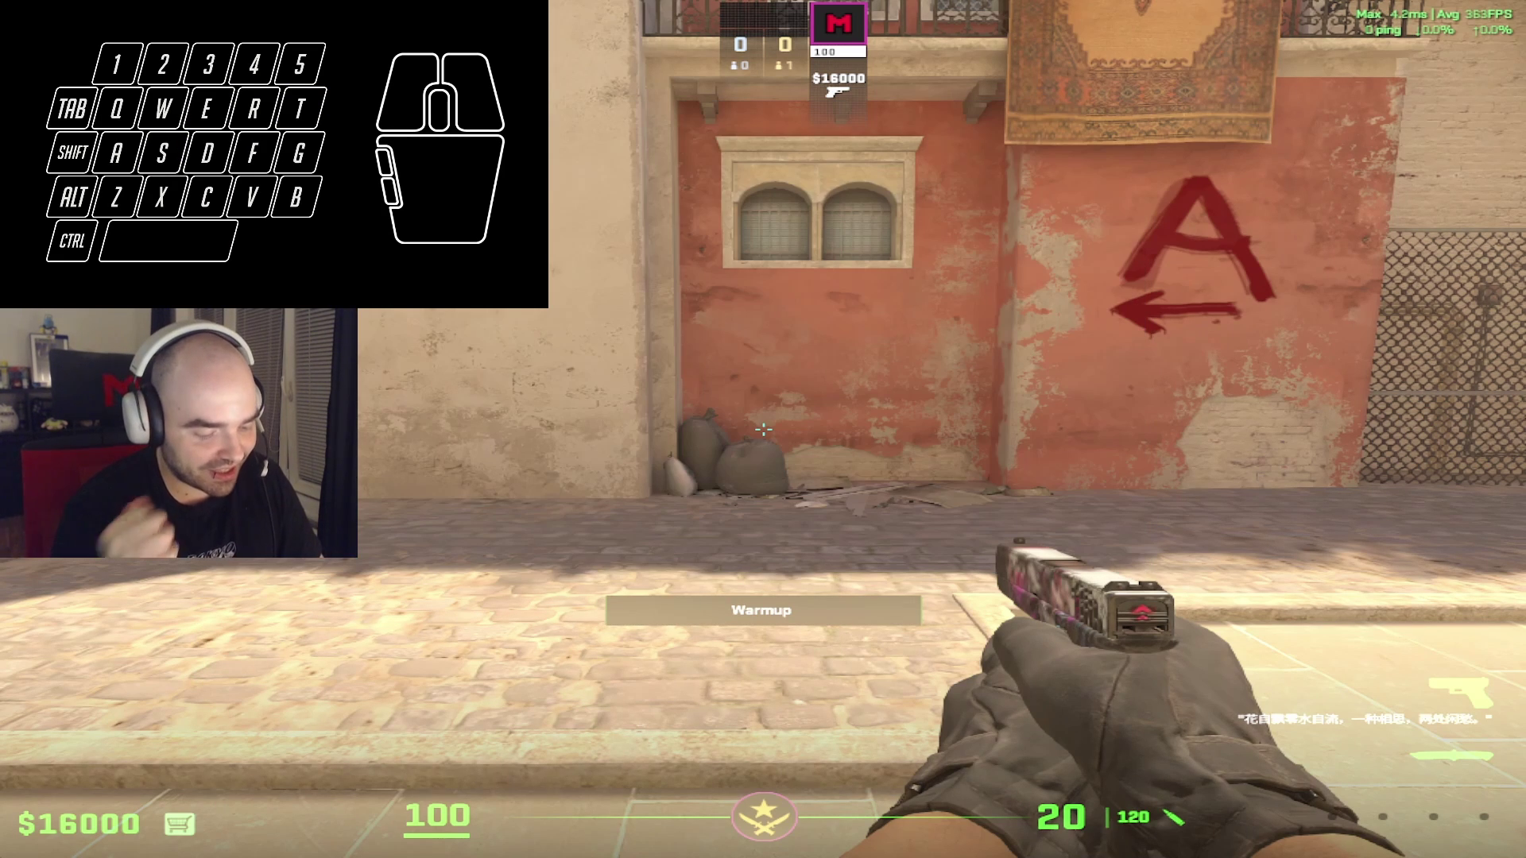
Test the smoke binds in the game by buying, selling and dropping a smoke grenade, picking the dropped one back up.
key(KP_1)
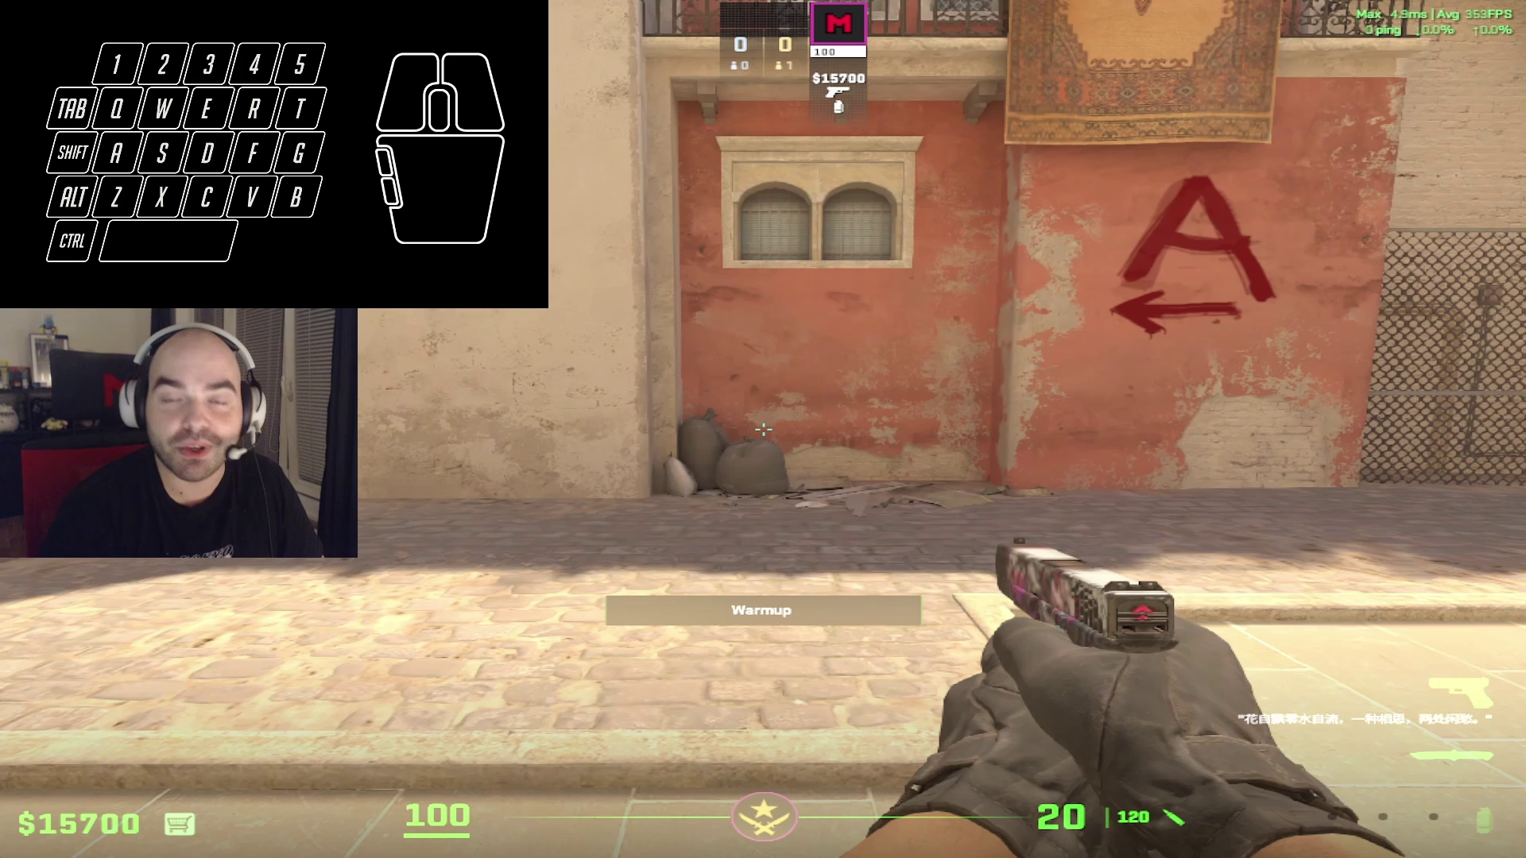
key(KP_1)
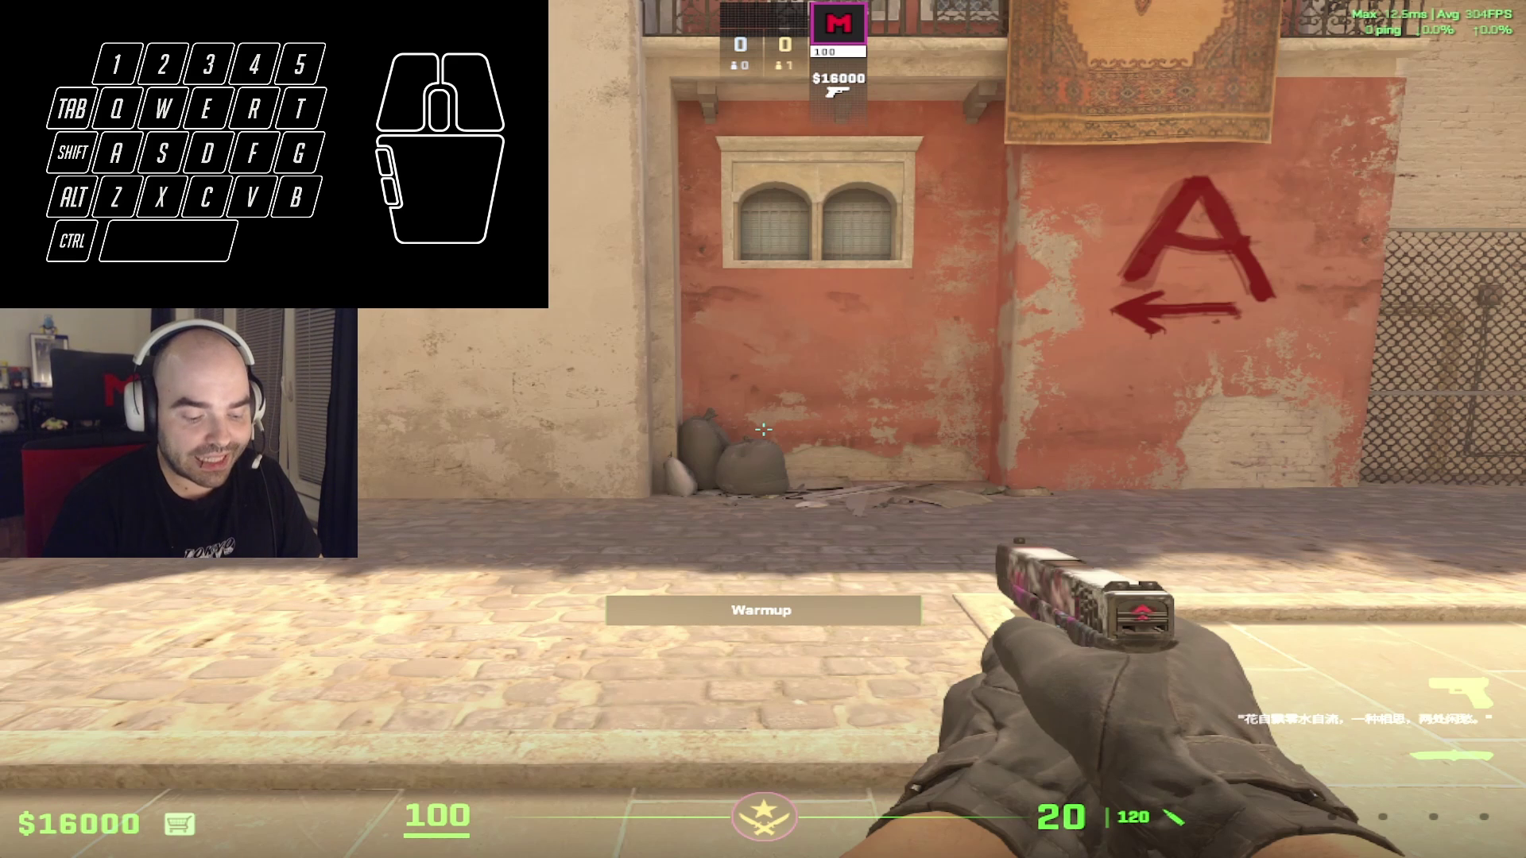
key(KP_2)
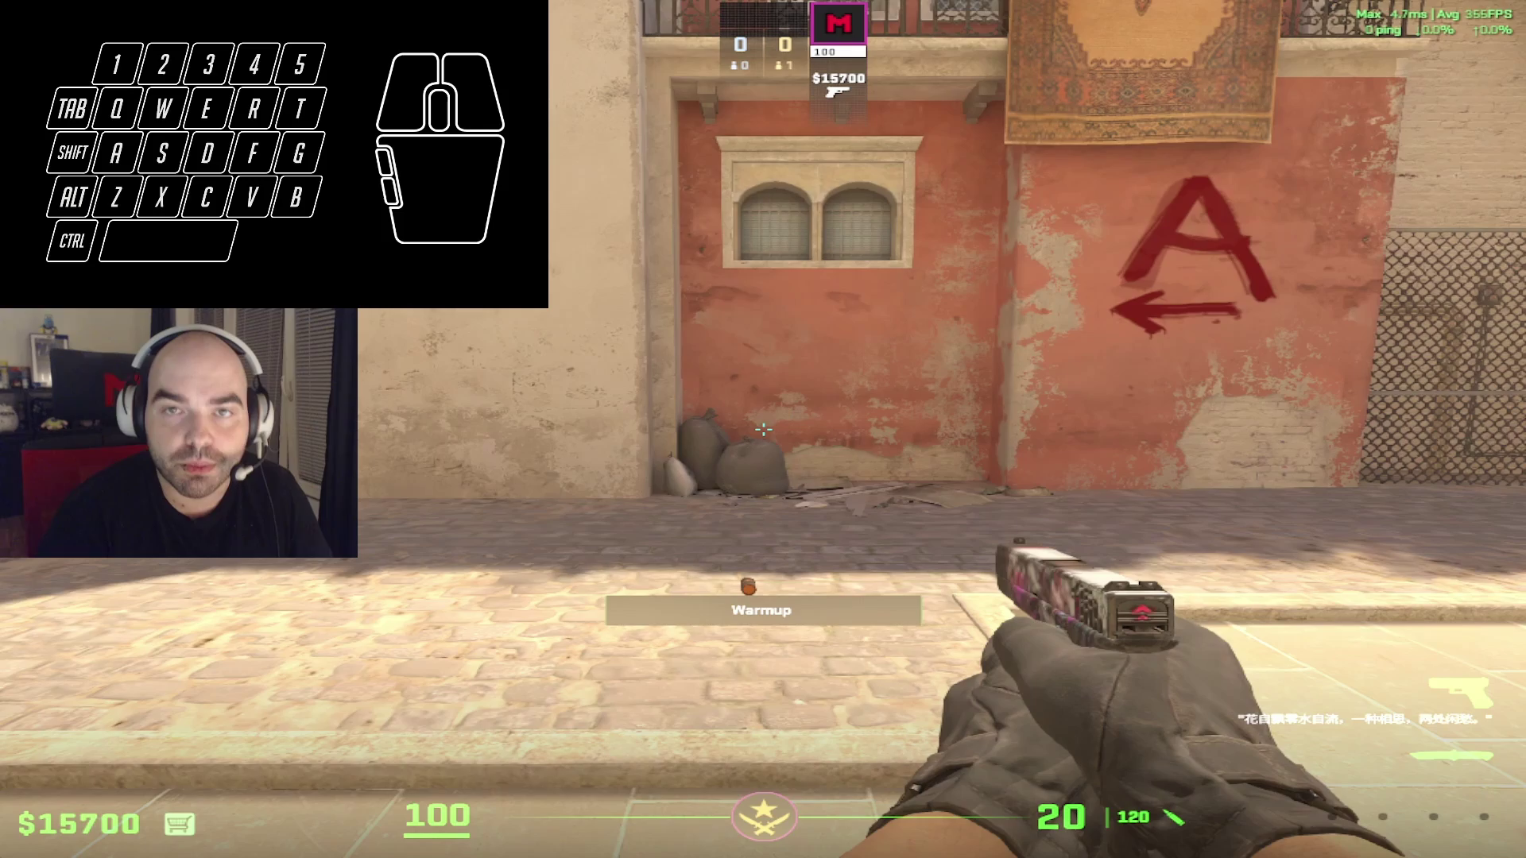
key(w)
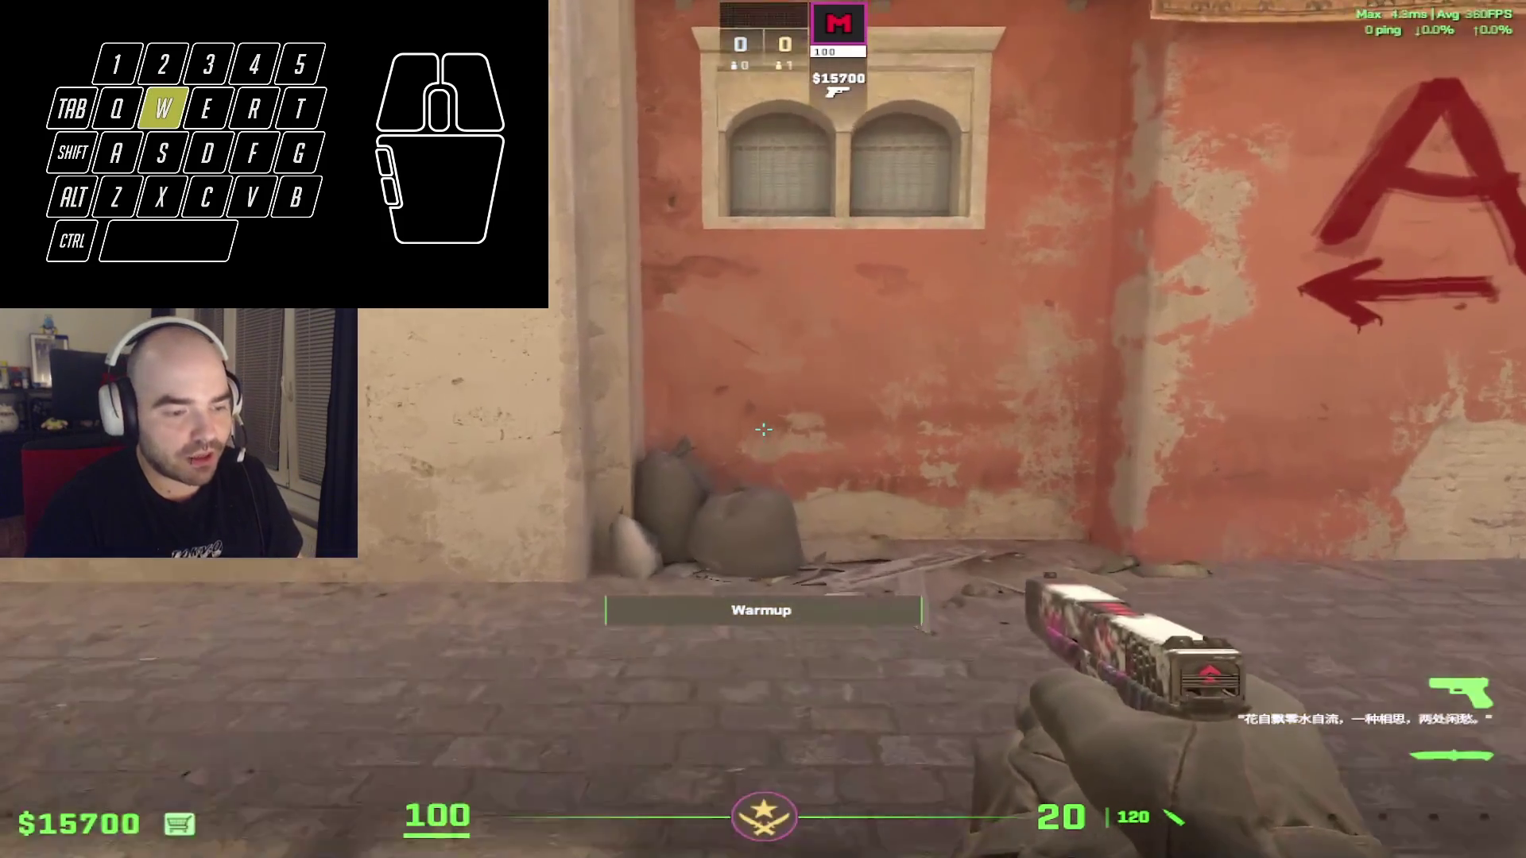
key(s)
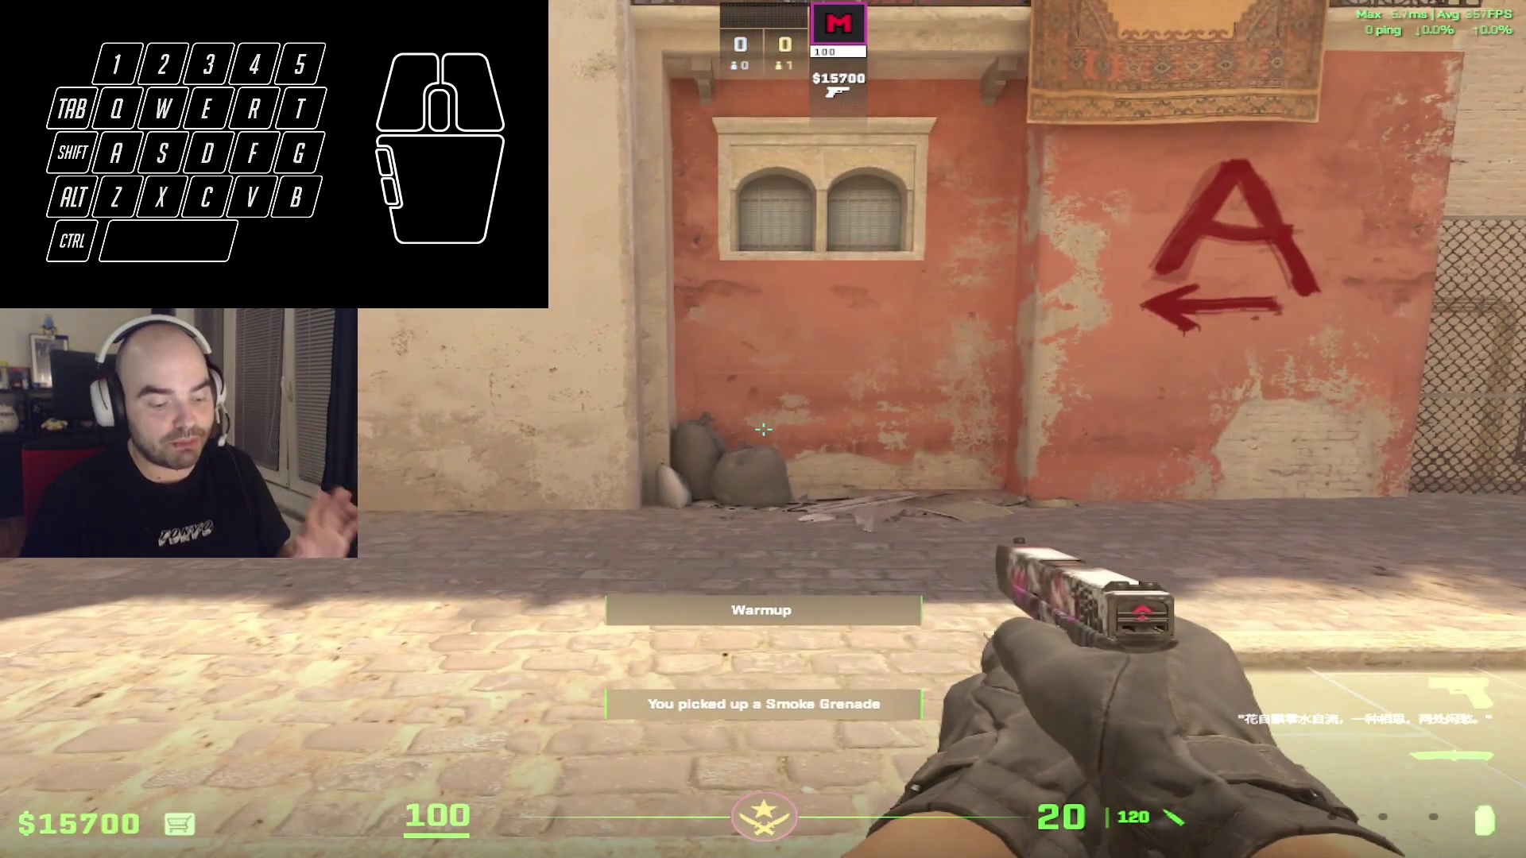
key(4)
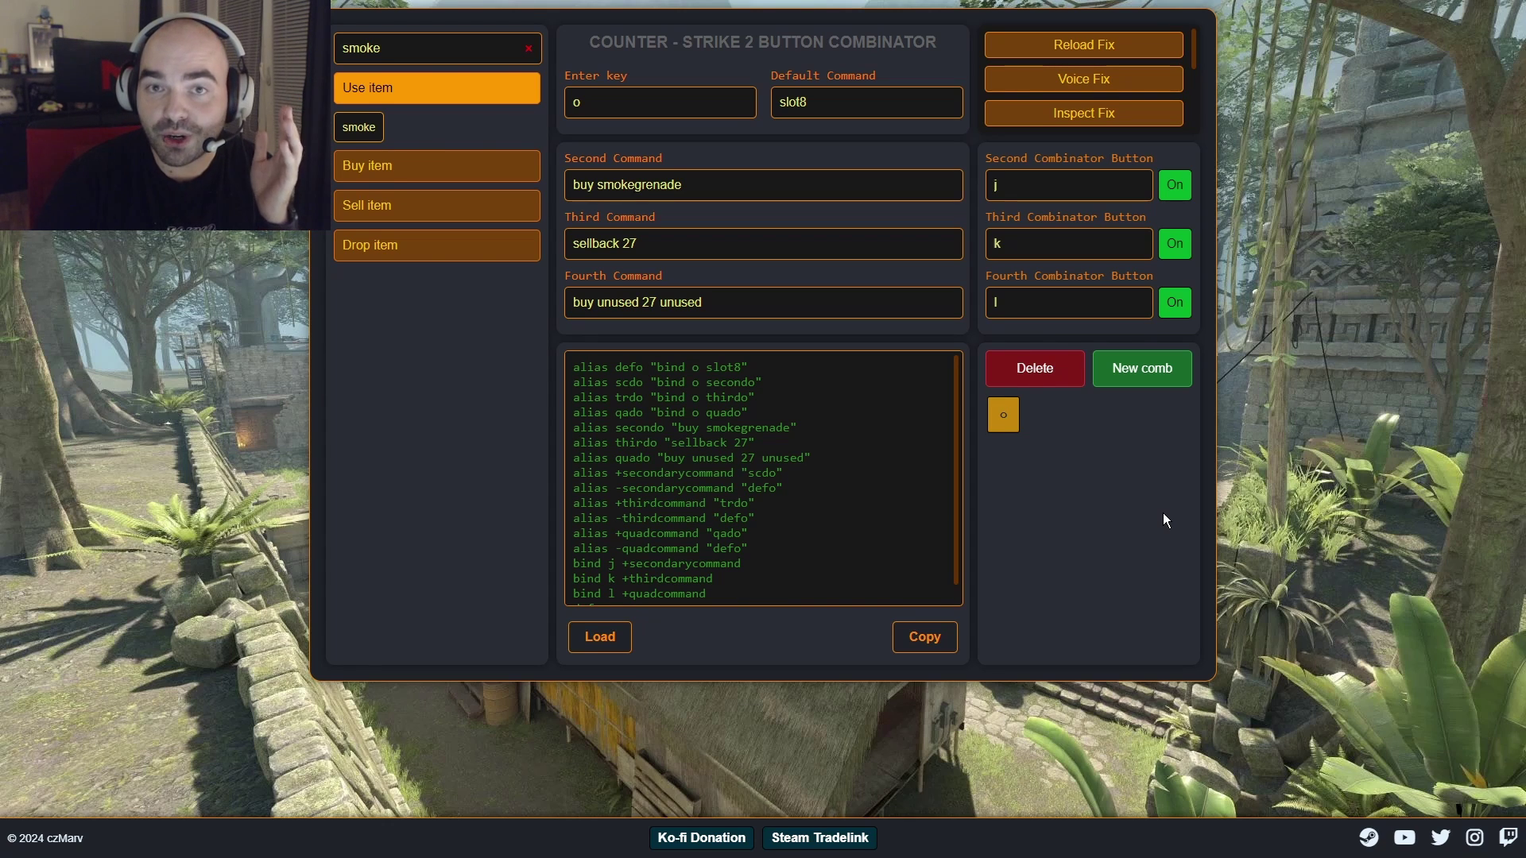
In the Button Combinator, add two new combinations for the keys ctrl and alt.
click(1161, 390)
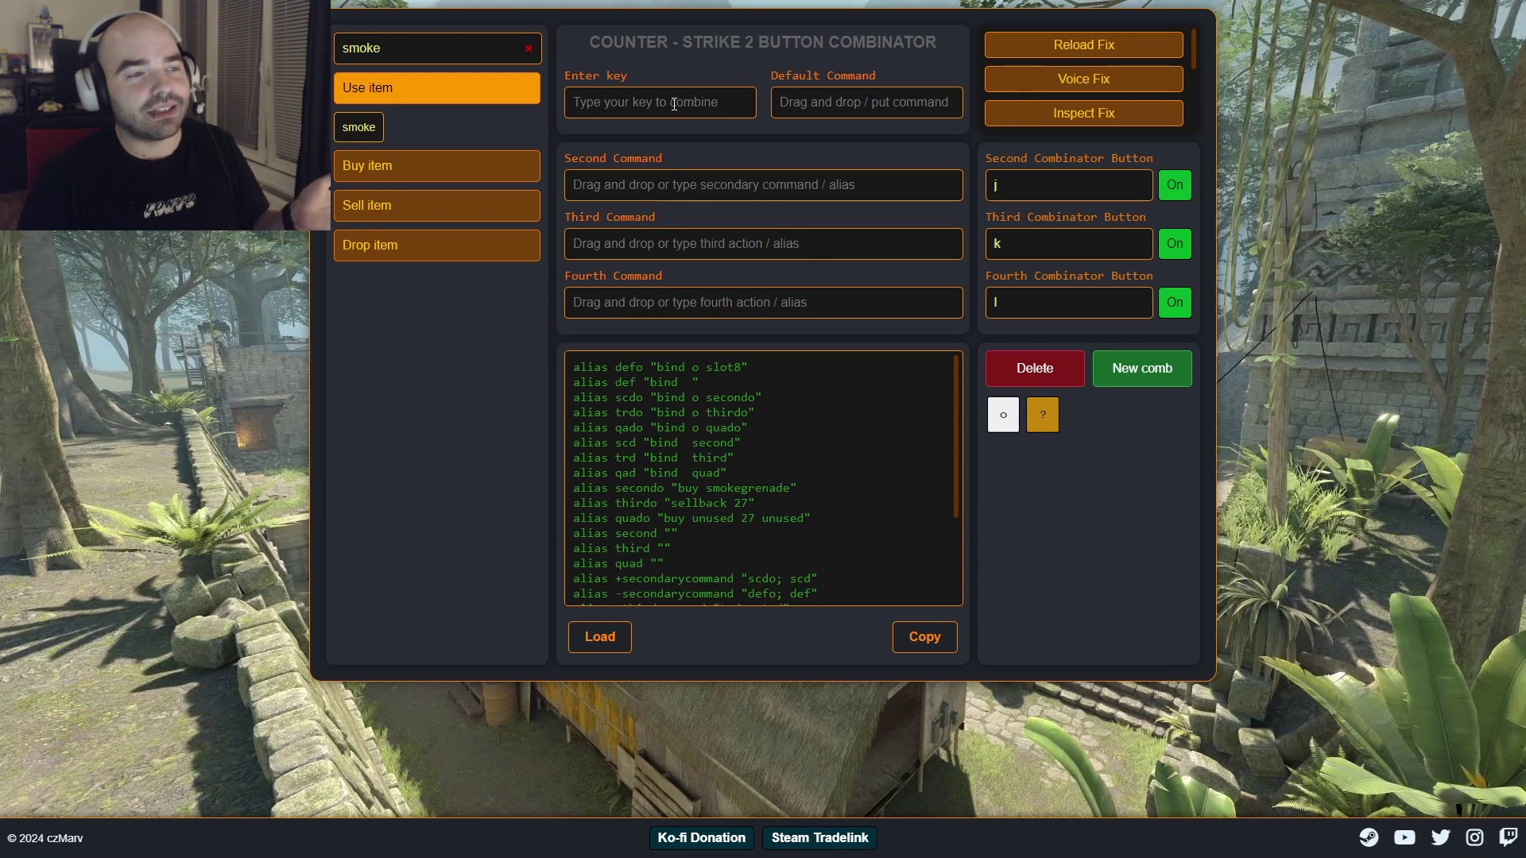
text(ctrl)
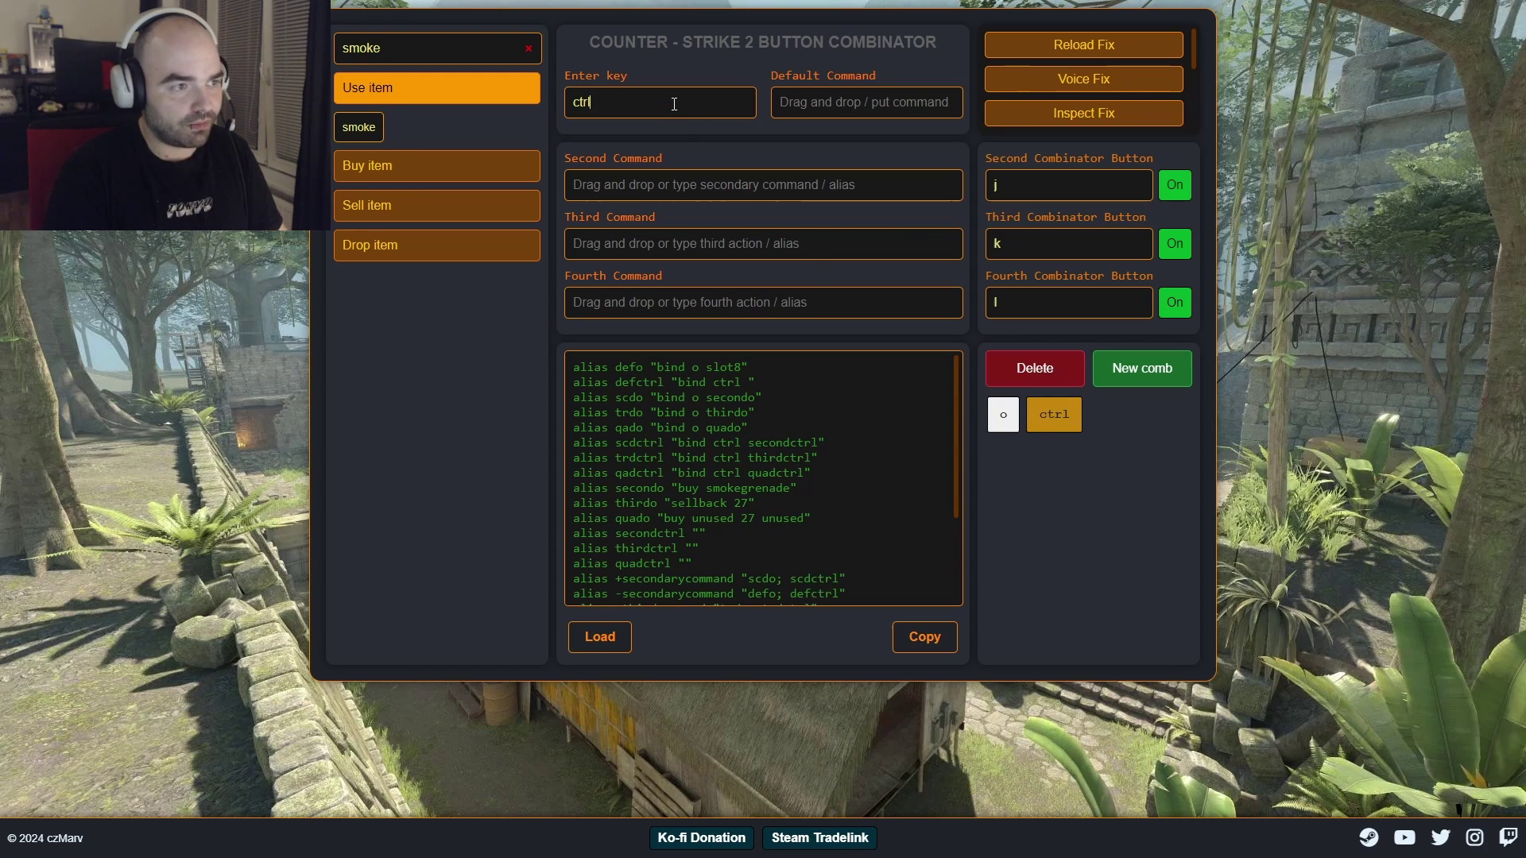
click(1140, 376)
text(alt)
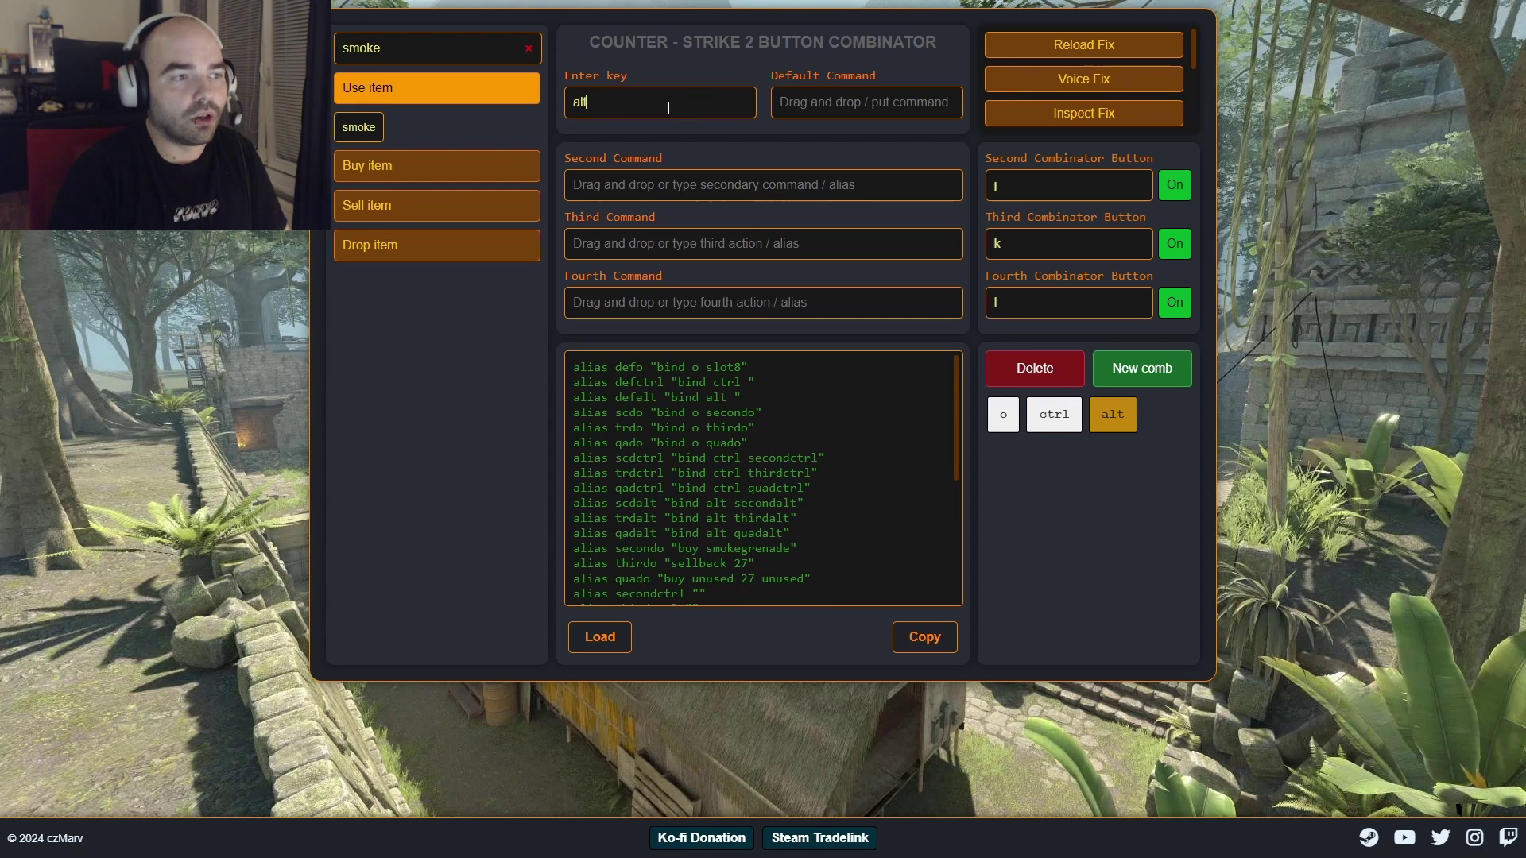
Give ctrl the commands +duck, say J, say K and say L, and set alt's default command to +voicerecord.
click(1054, 414)
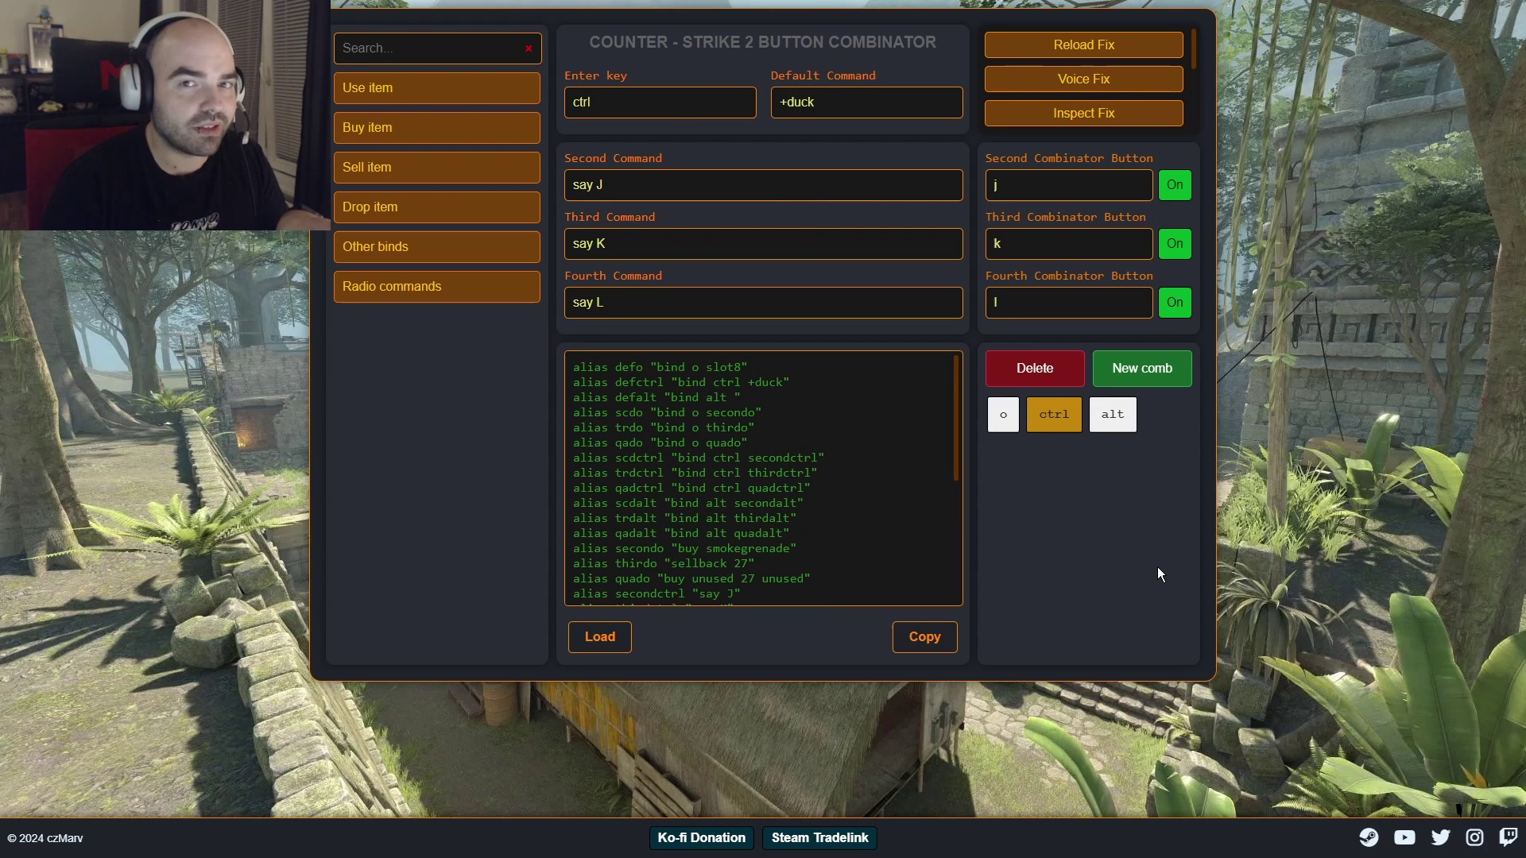
click(1128, 426)
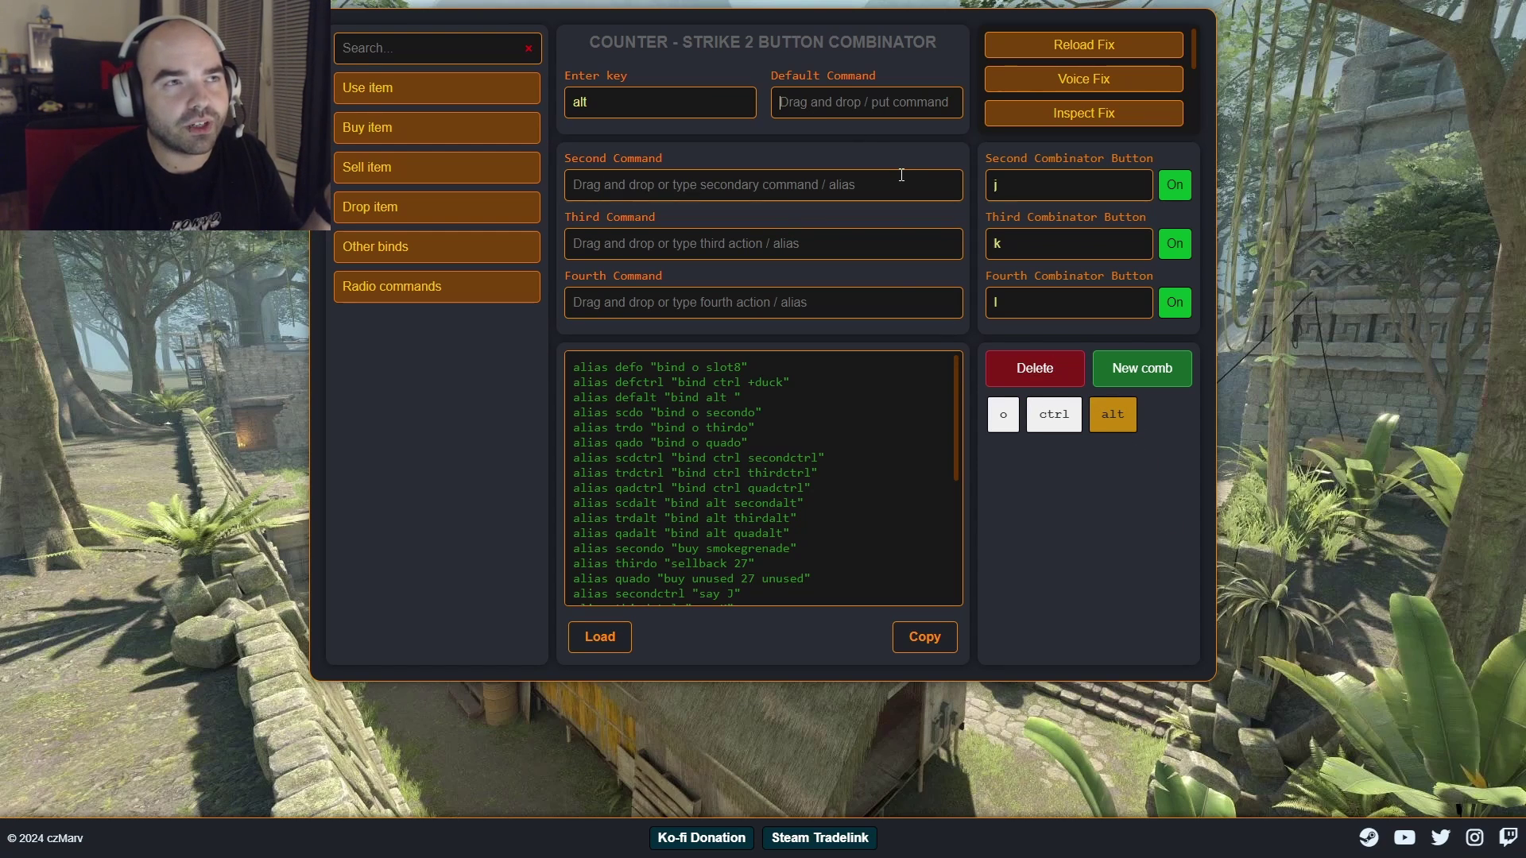
text(+voice)
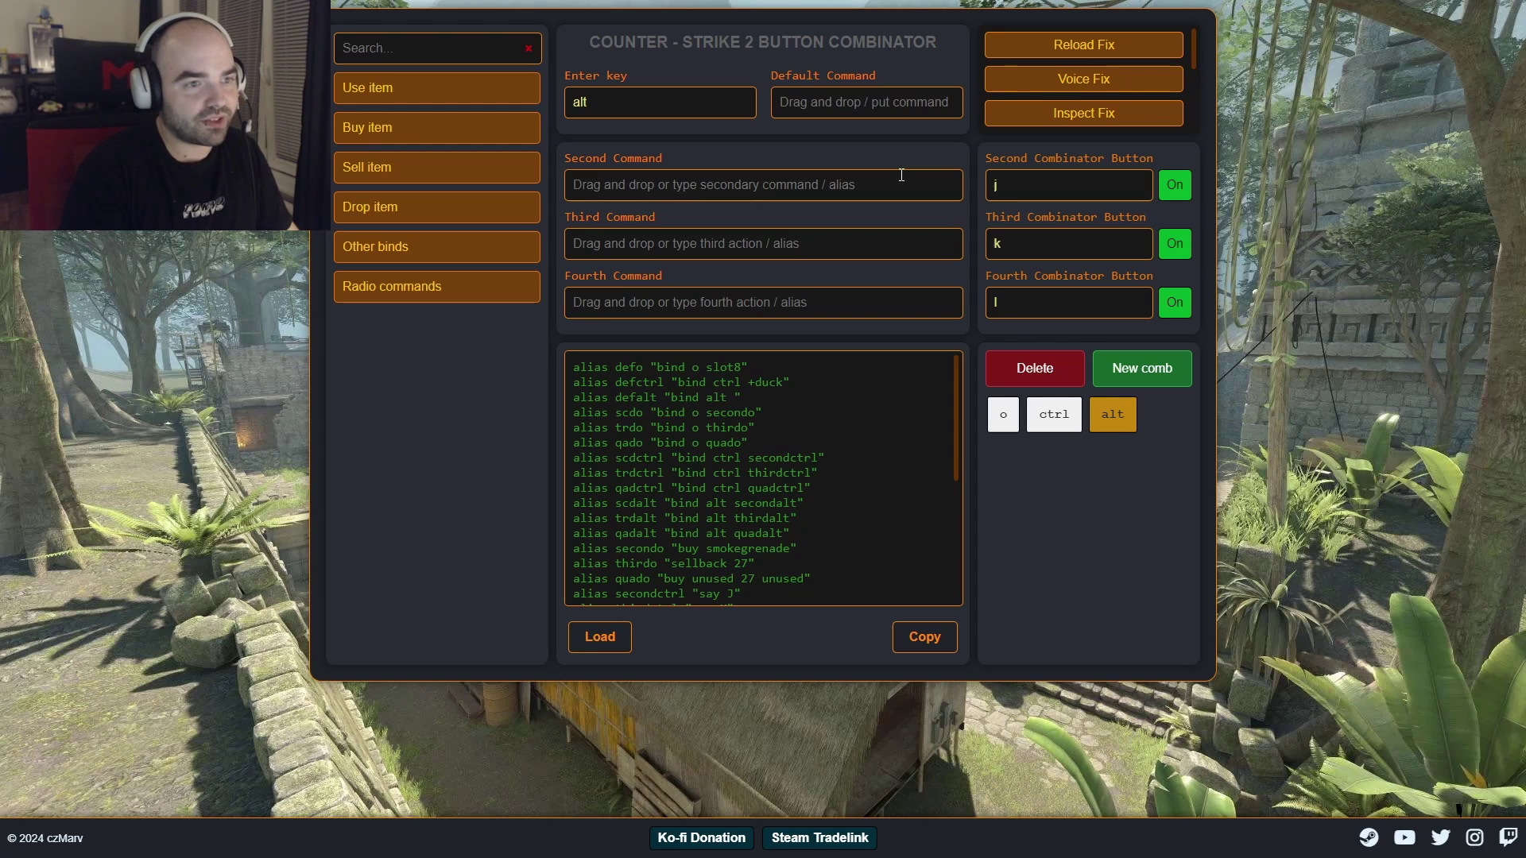
text(record)
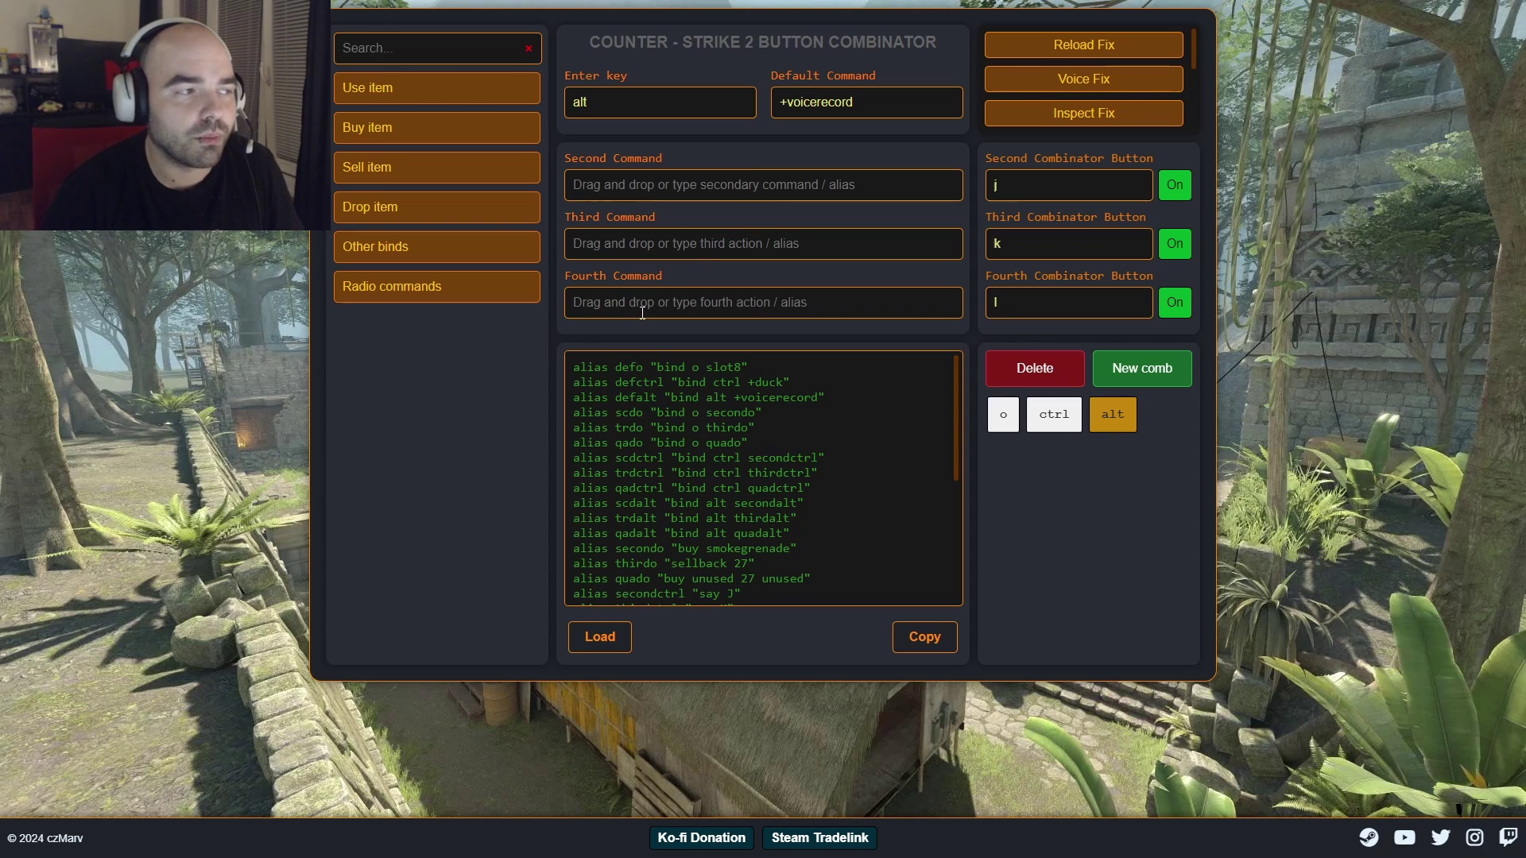
Search the command list for awp and clear the search.
click(469, 38)
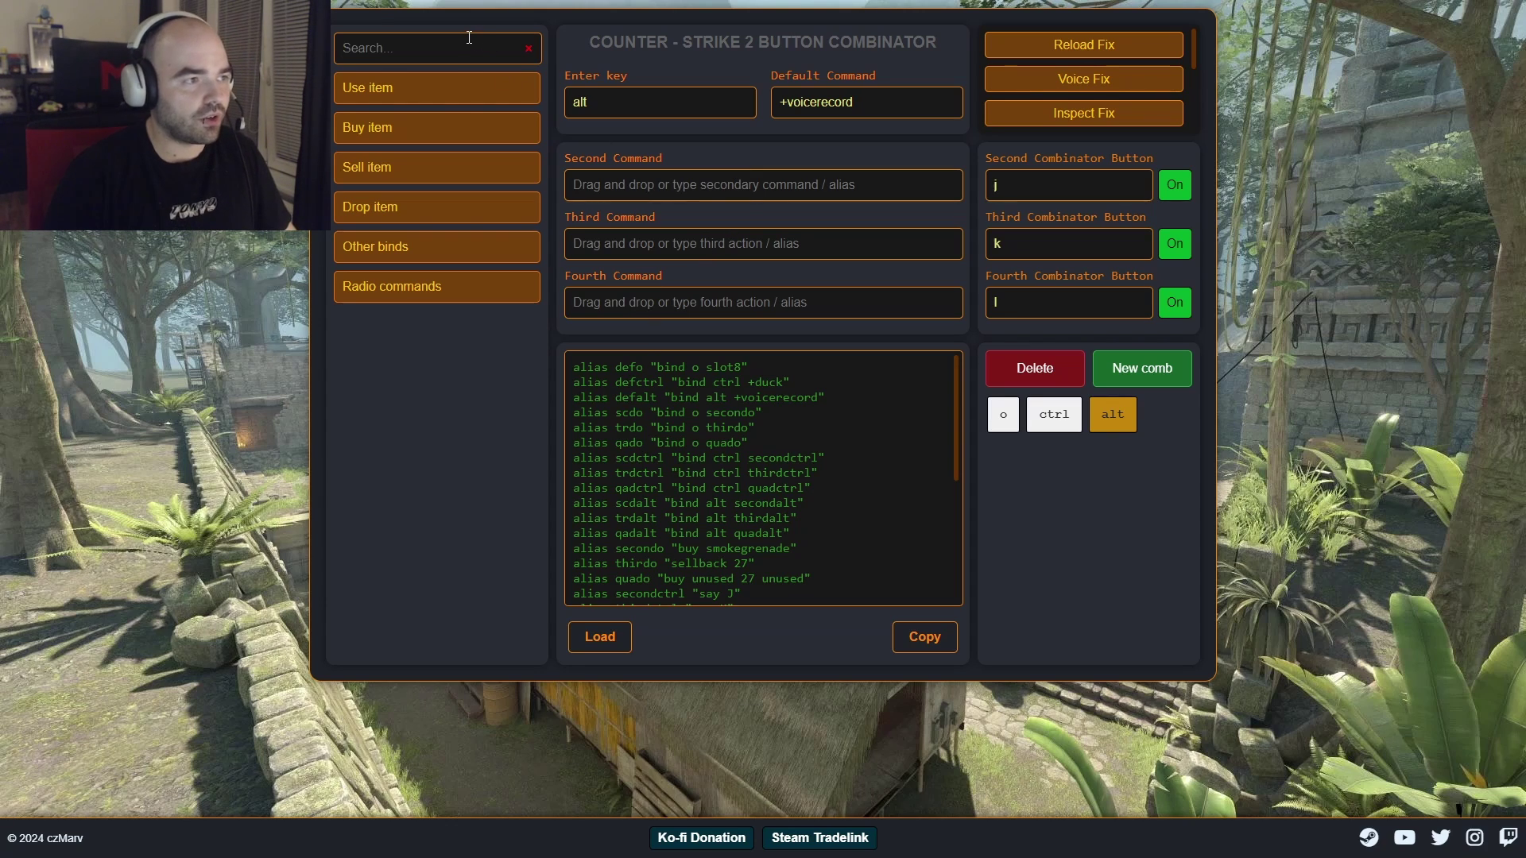
text(awp)
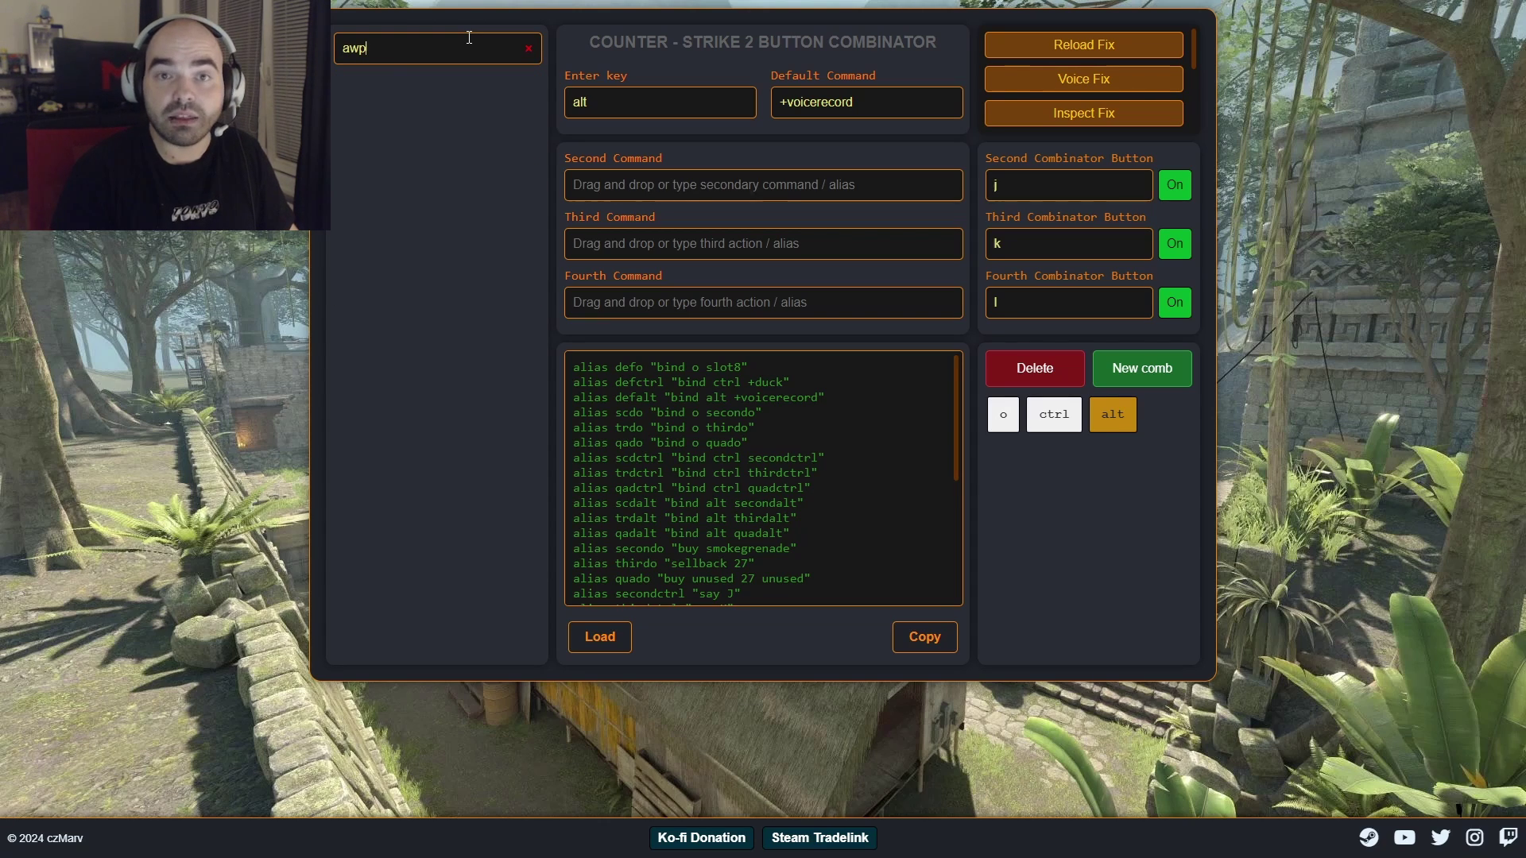
click(528, 50)
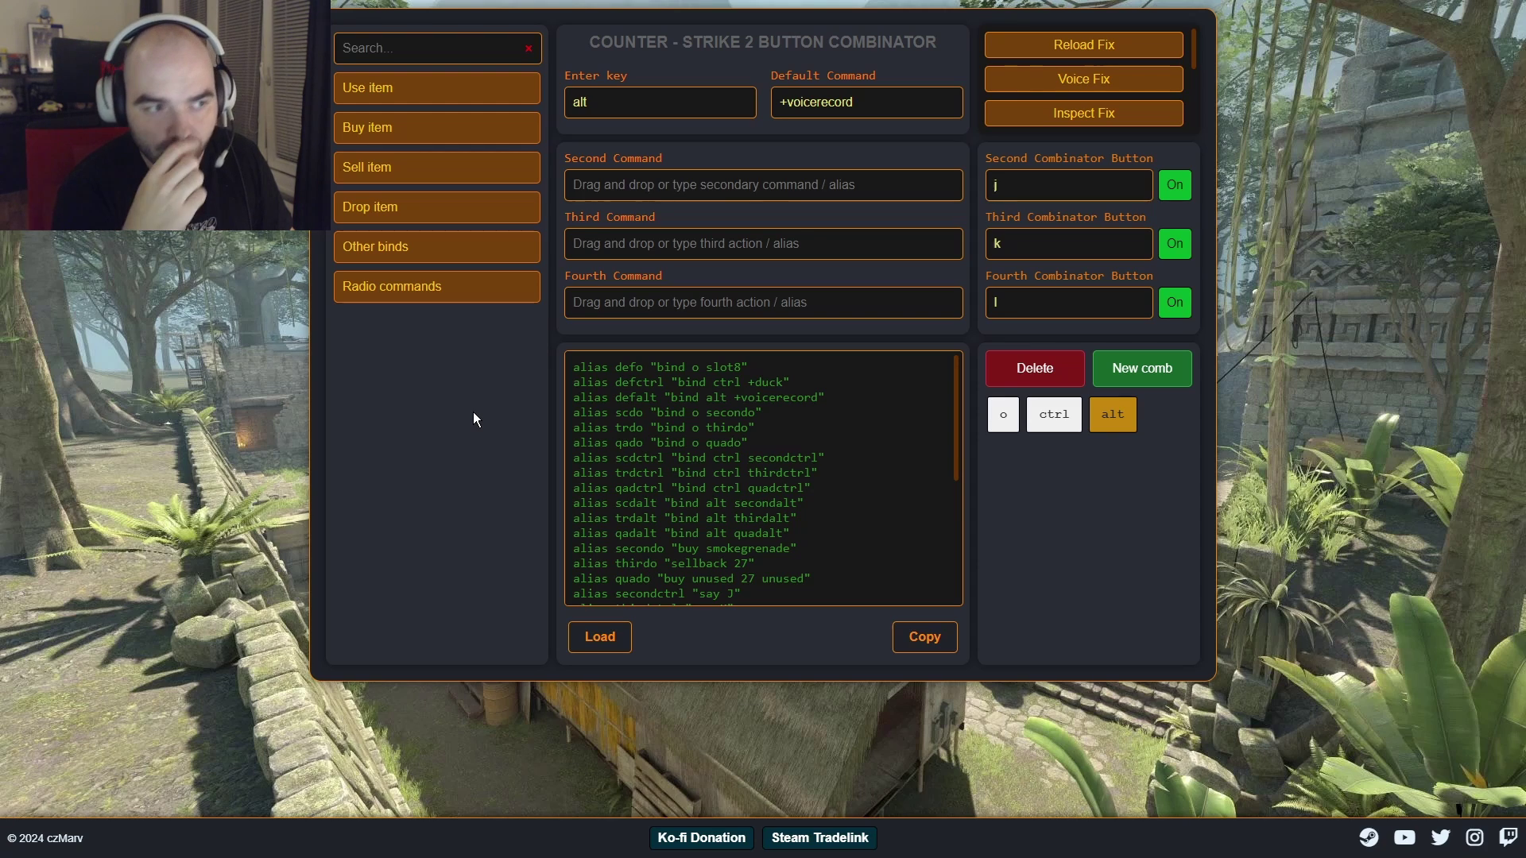
Search the command list for 5 and assign the Rifle 5 buy item as alt's second command.
click(446, 54)
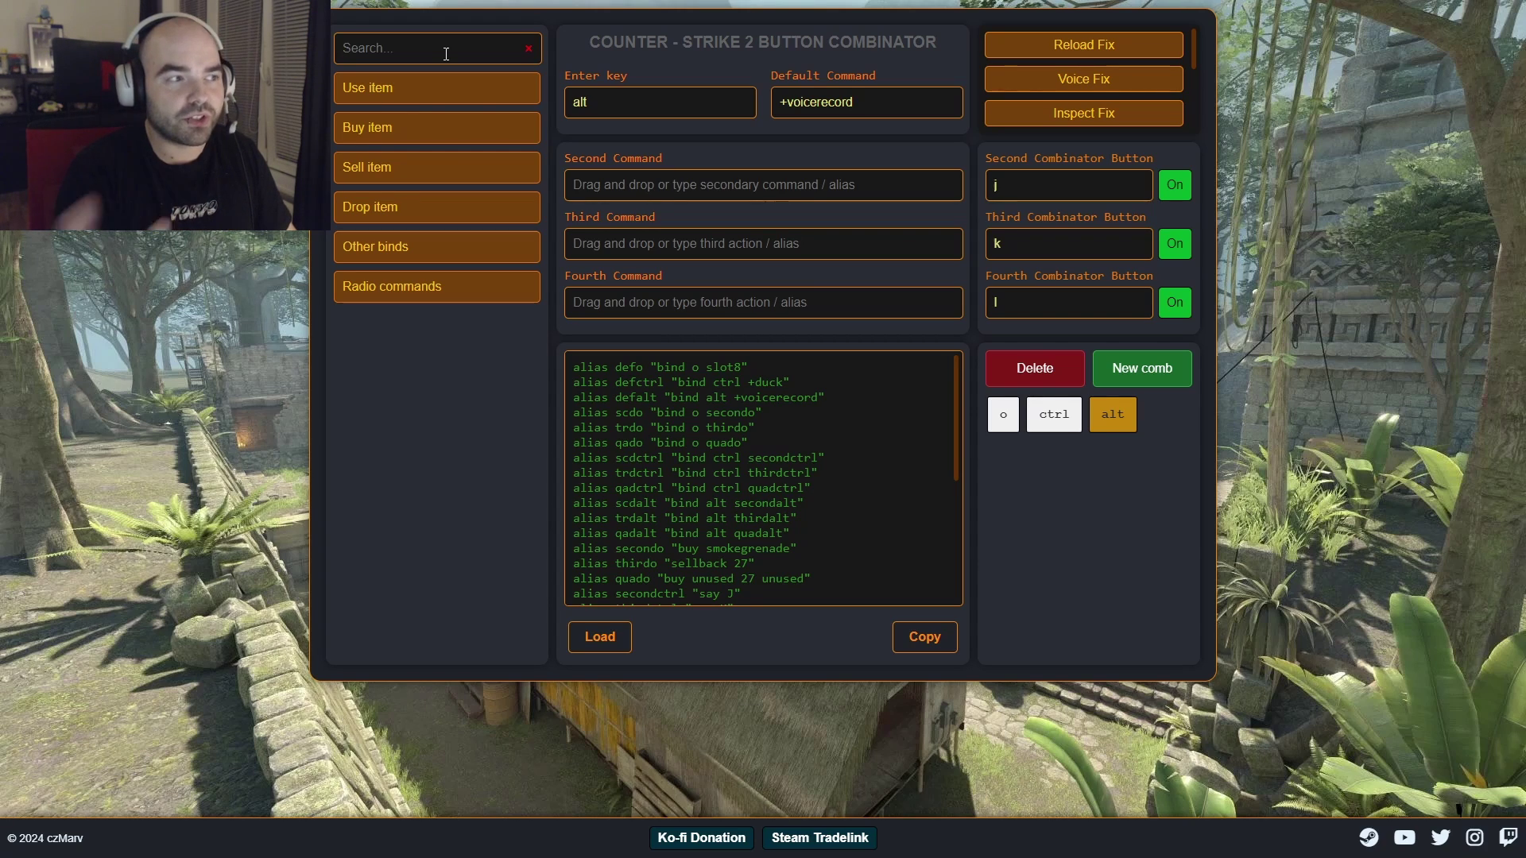
text(5)
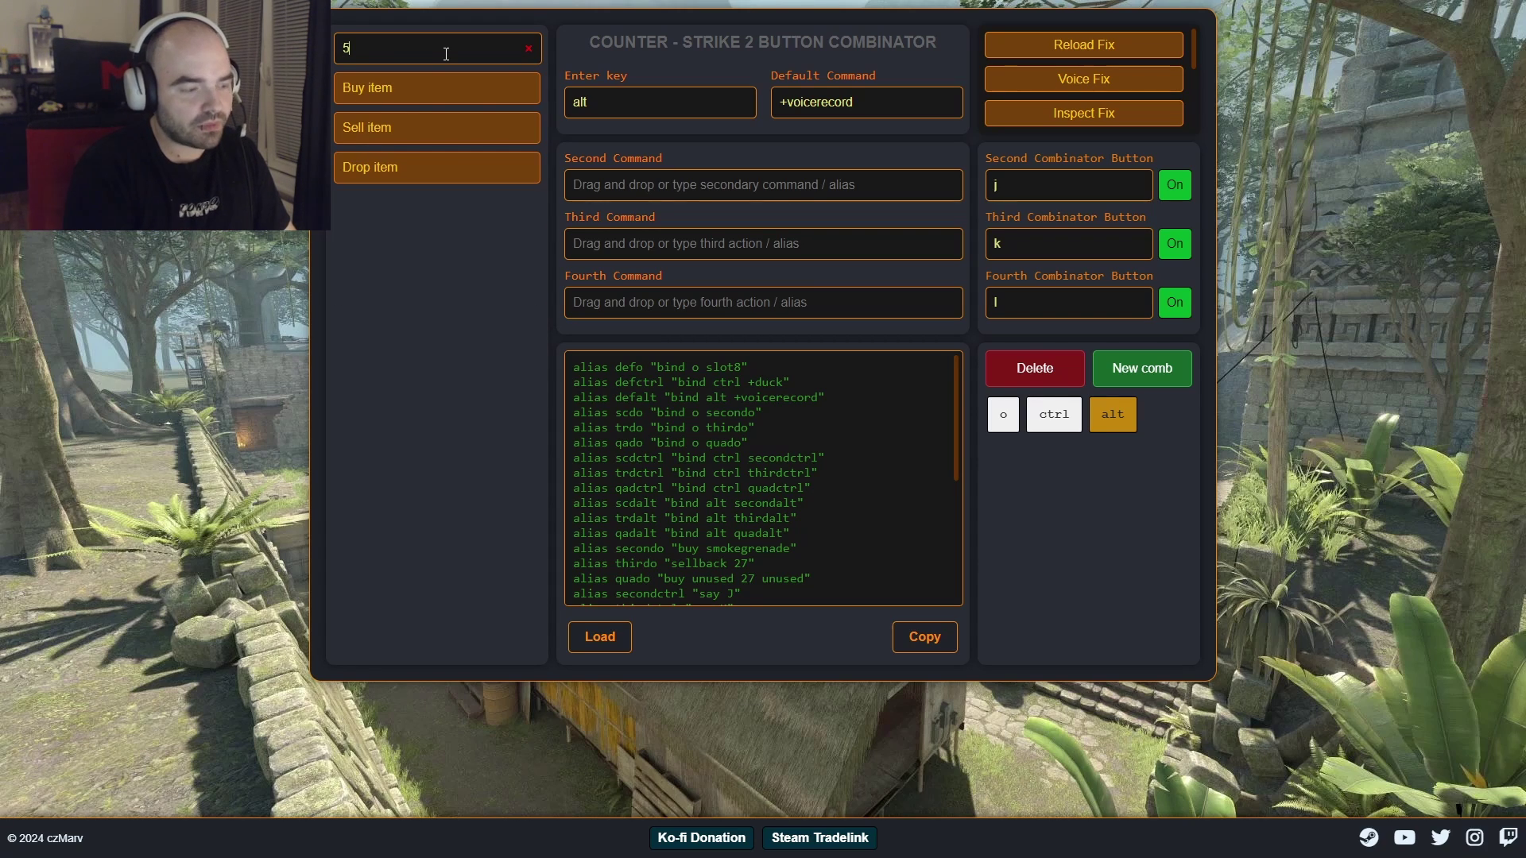
click(422, 97)
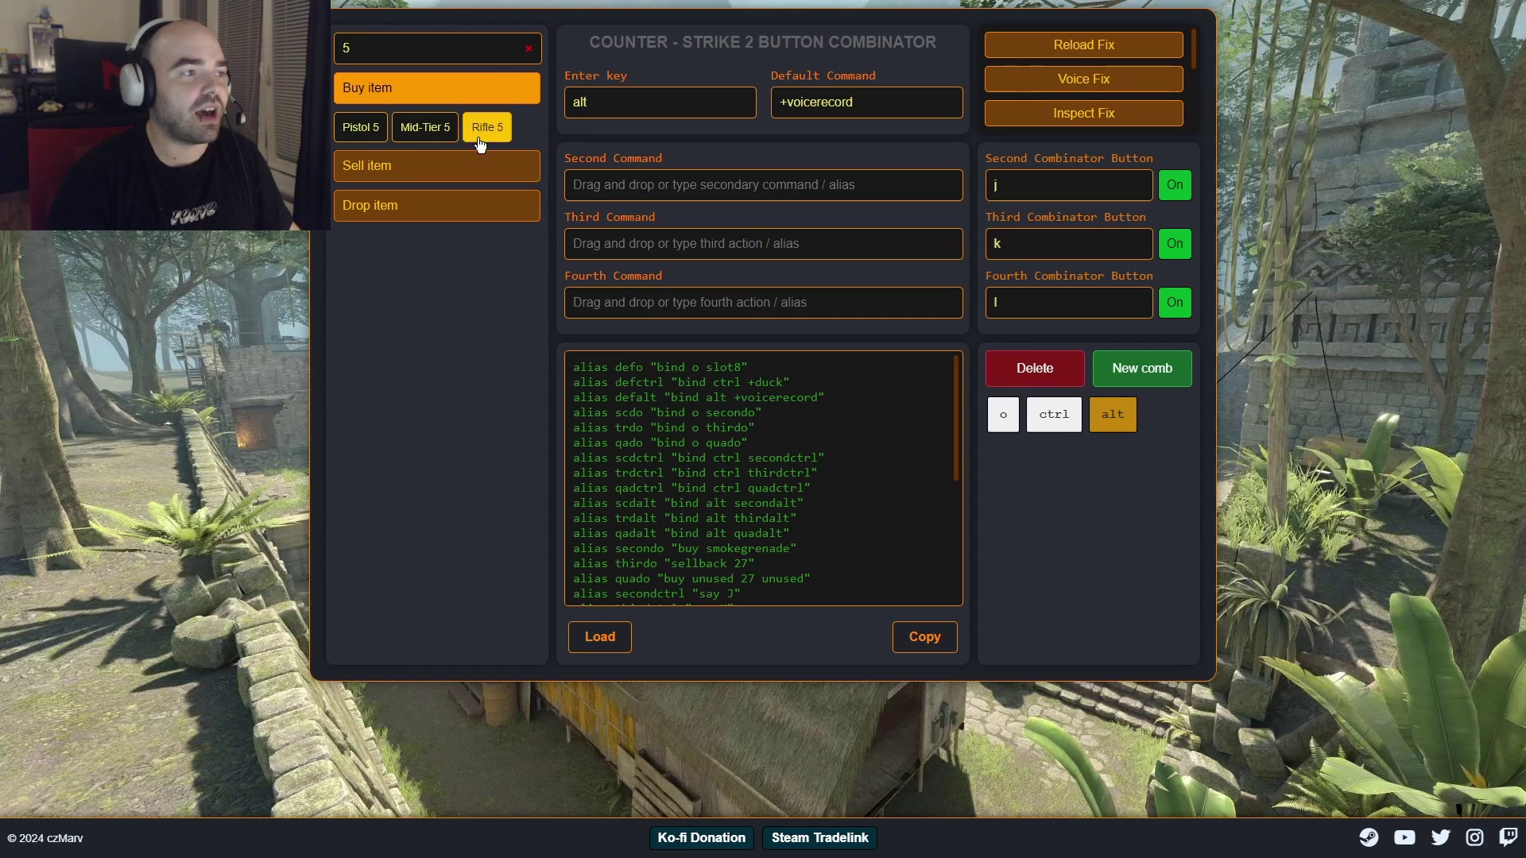
drag(490, 137, 589, 184)
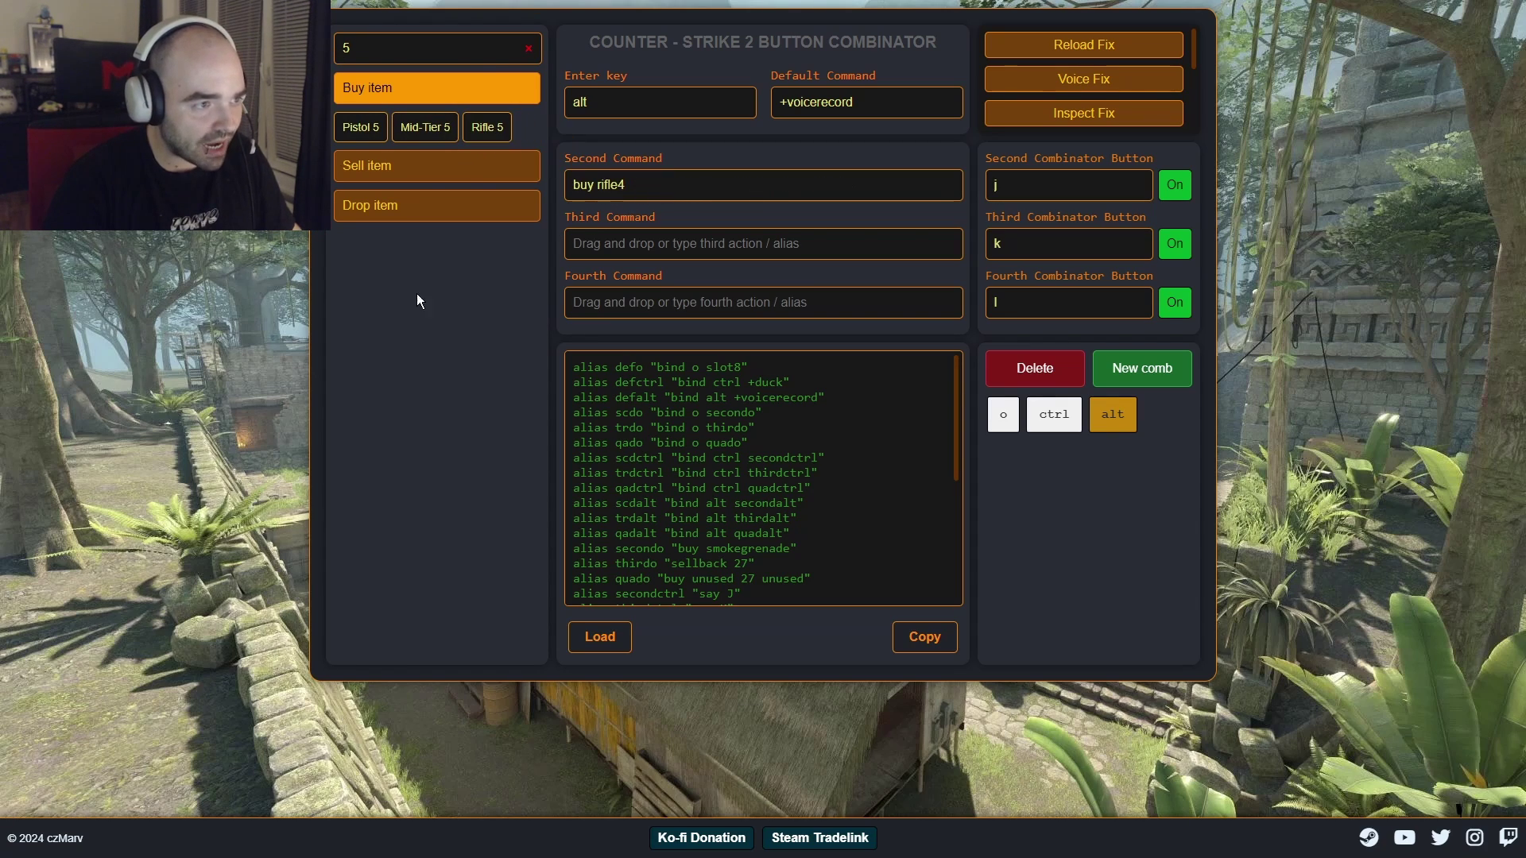
Assign the Rifle 5 sell item as alt's third command and the Rifle 5 drop item as its fourth command.
click(415, 168)
drag(488, 167, 648, 246)
click(399, 205)
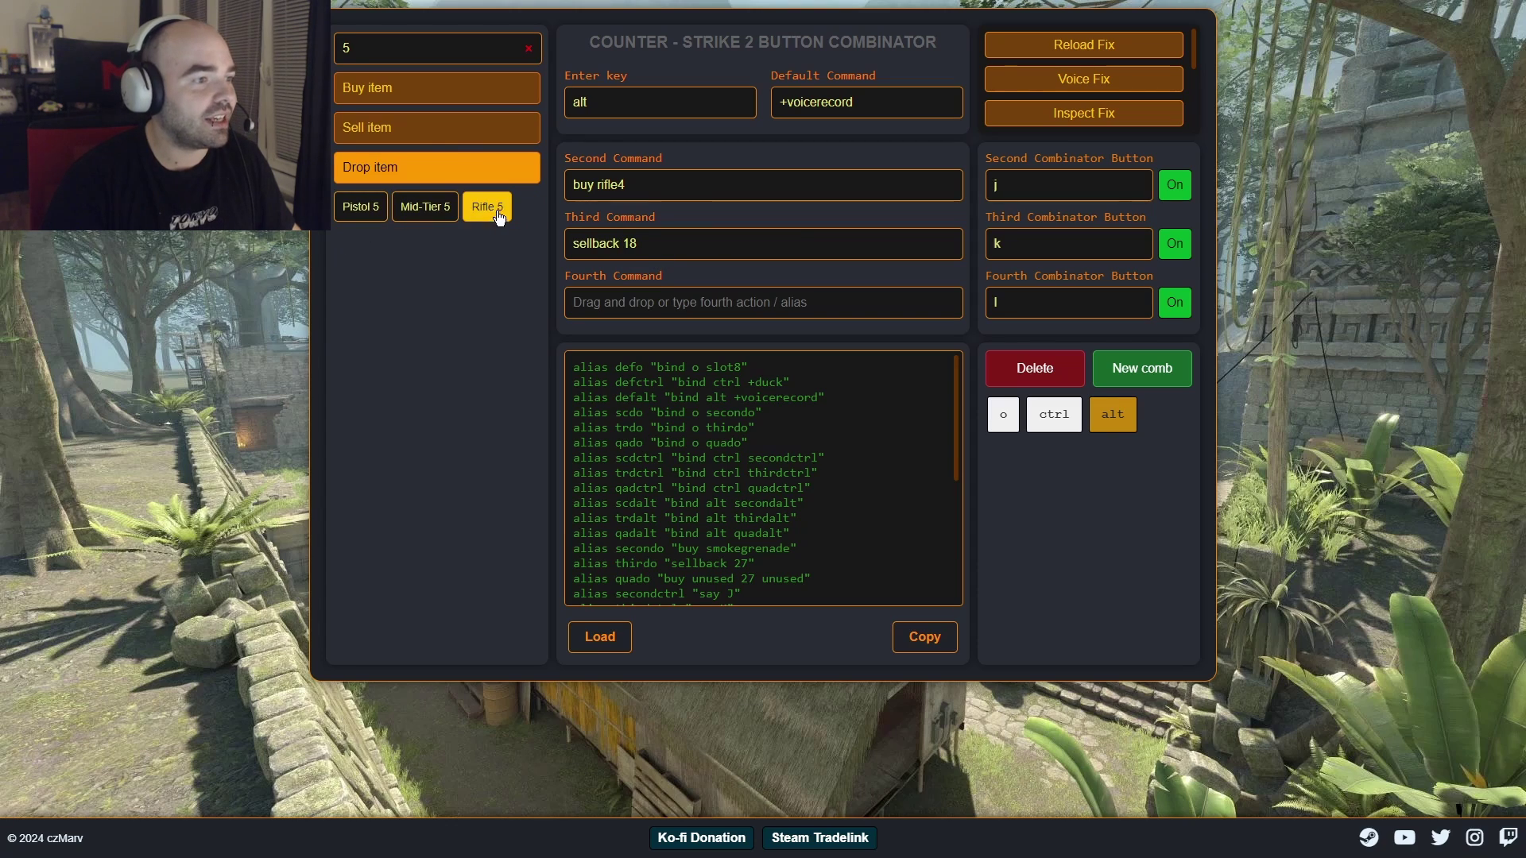
drag(487, 207, 658, 308)
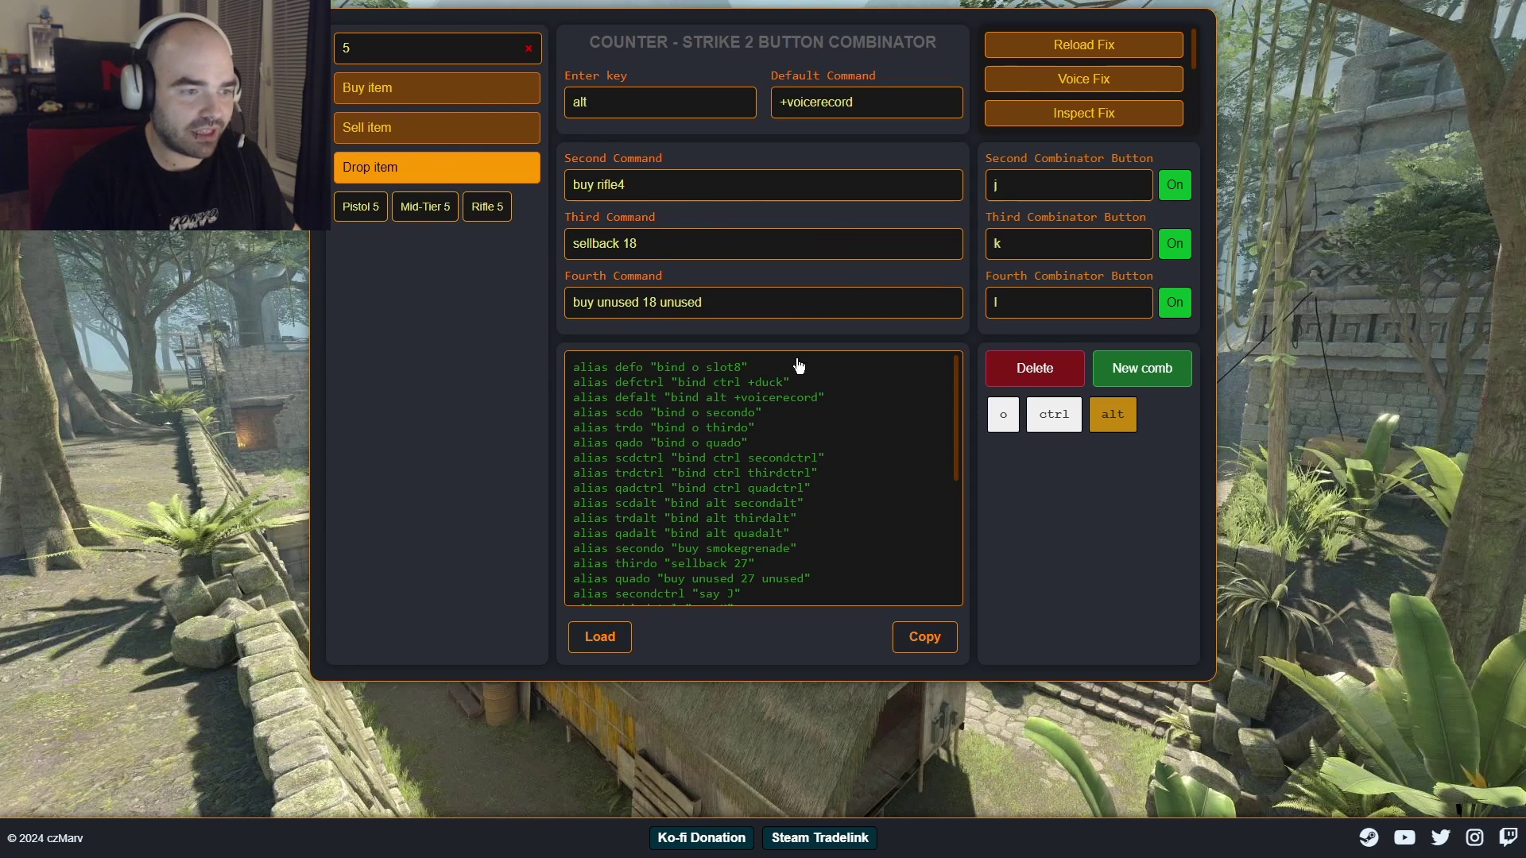
Copy the generated configuration, replace the old Button Combinator block in test.cfg in Notepad with it, and save the file.
click(925, 637)
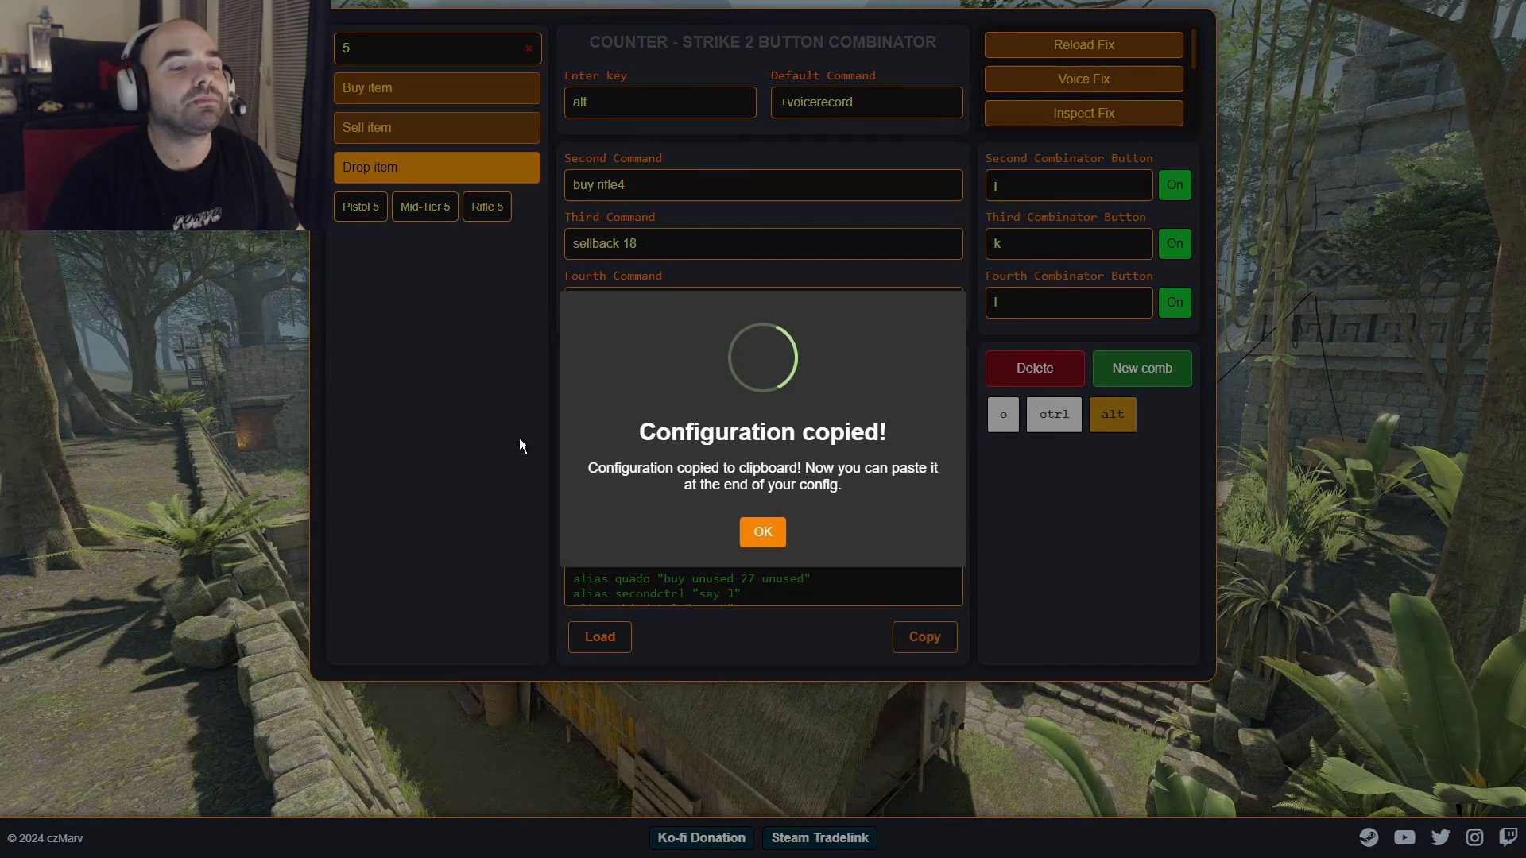
key(alt+Tab)
drag(663, 562, 620, 302)
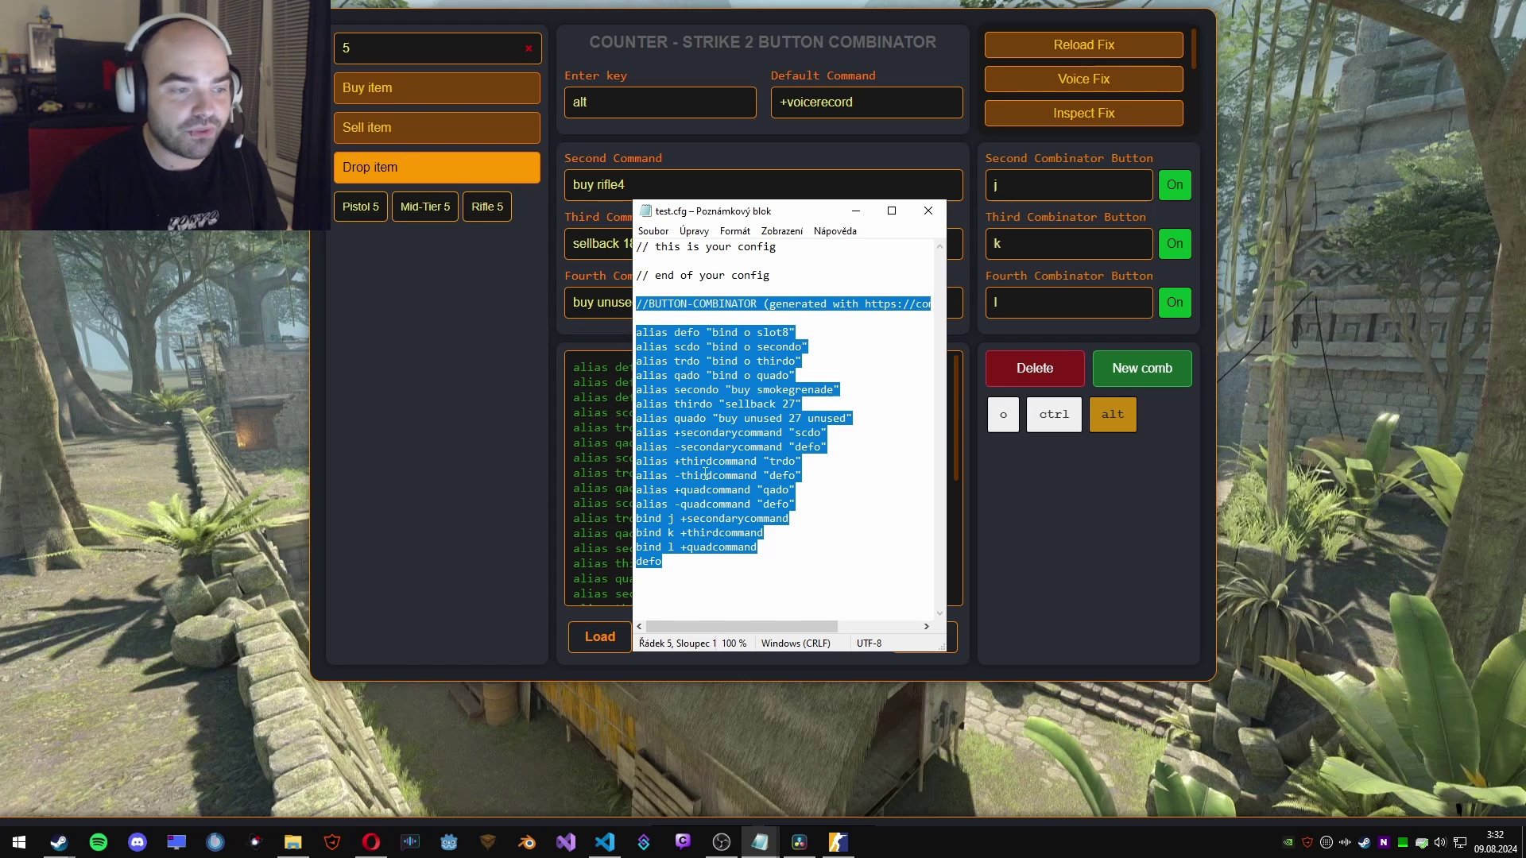
key(ctrl+v)
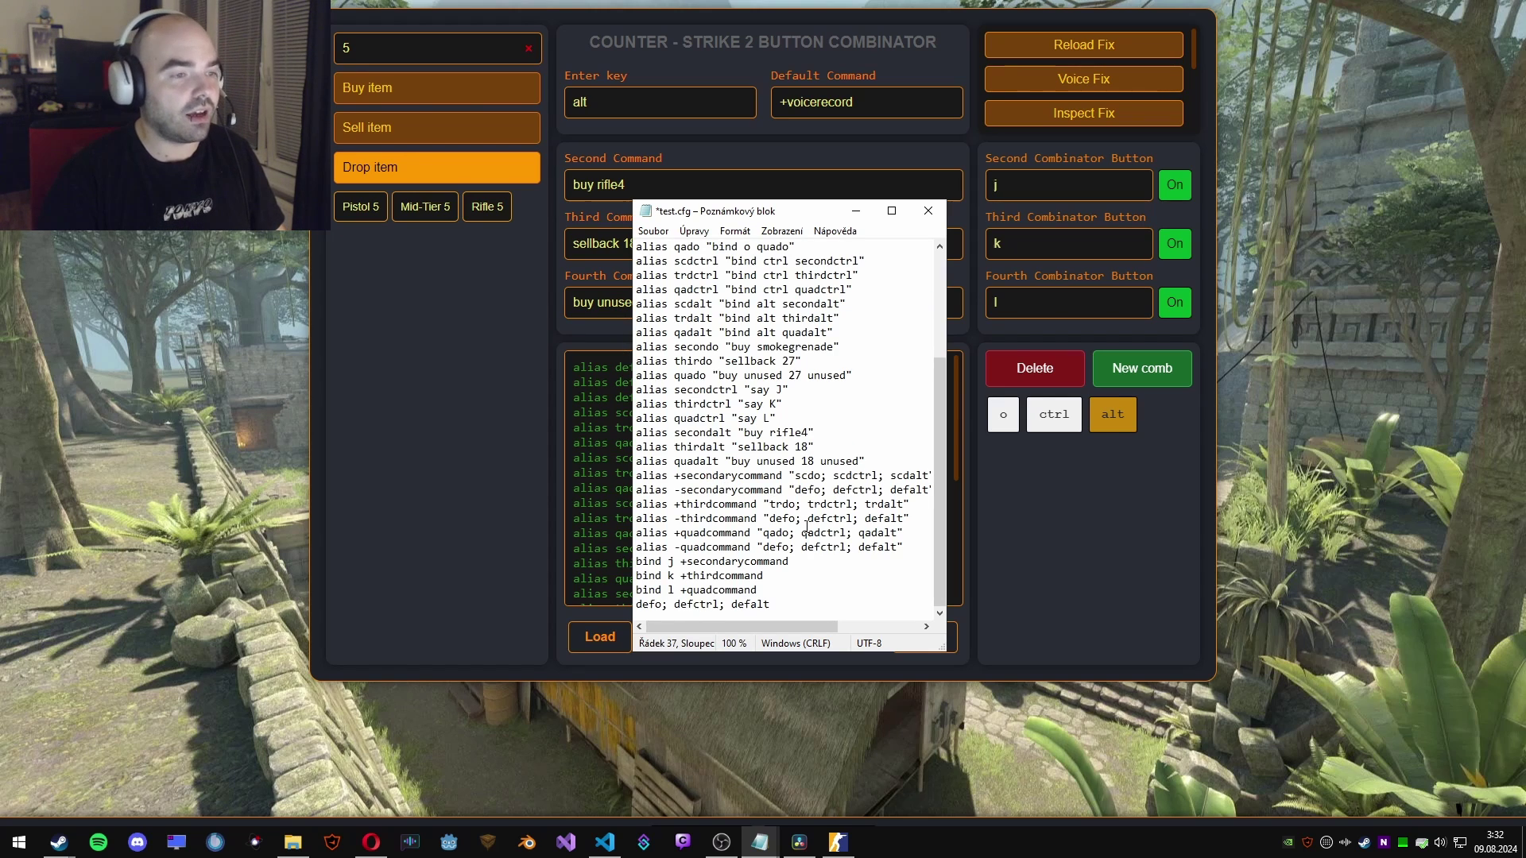
key(ctrl+s)
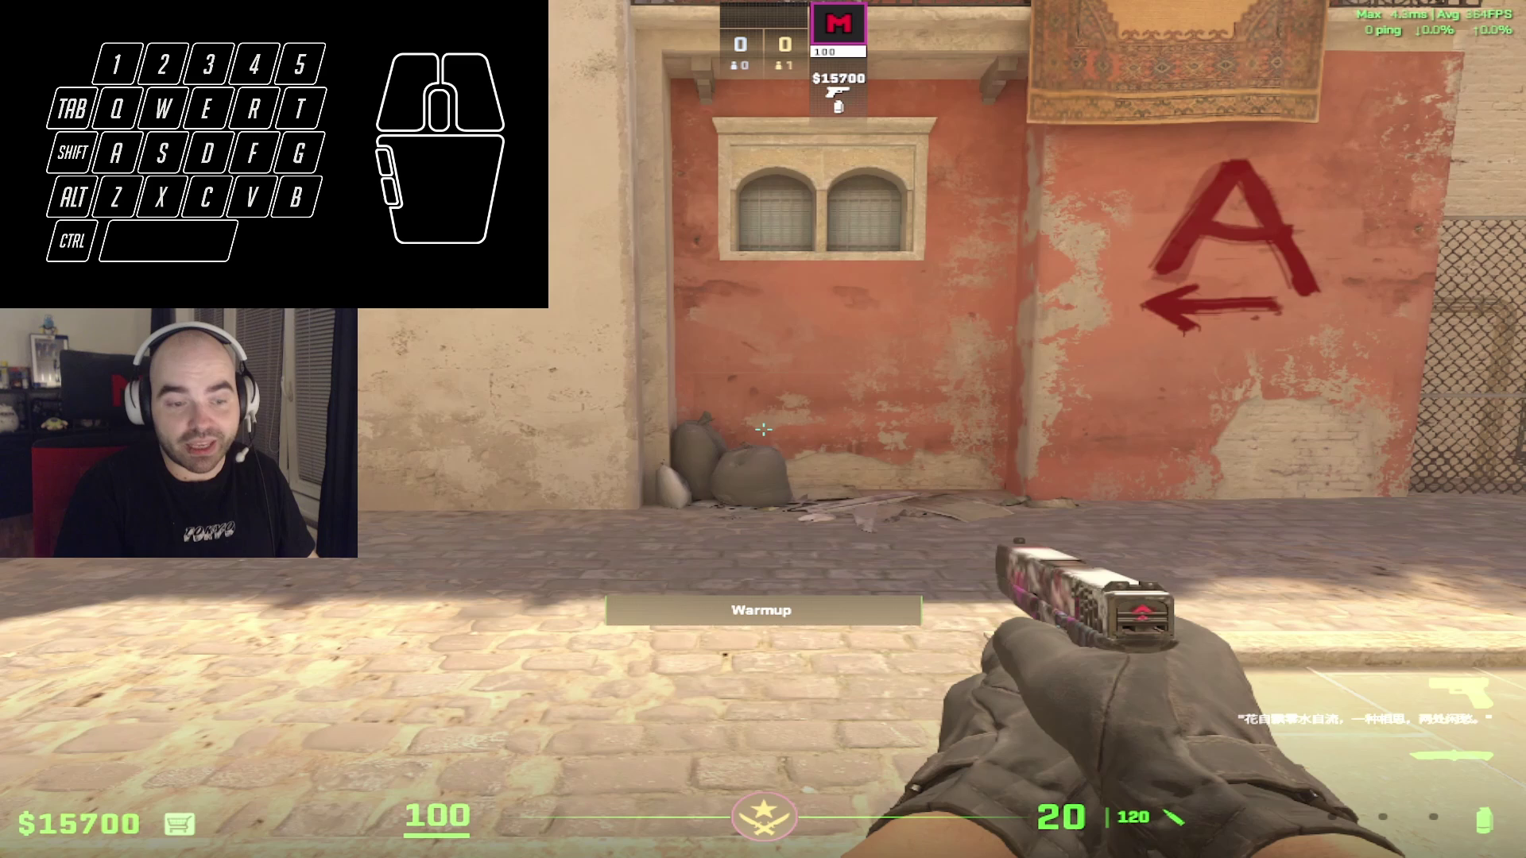
Switch to Counter-Strike 2 and run exec test in the developer console, then return to the match.
key(grave)
text(exec test)
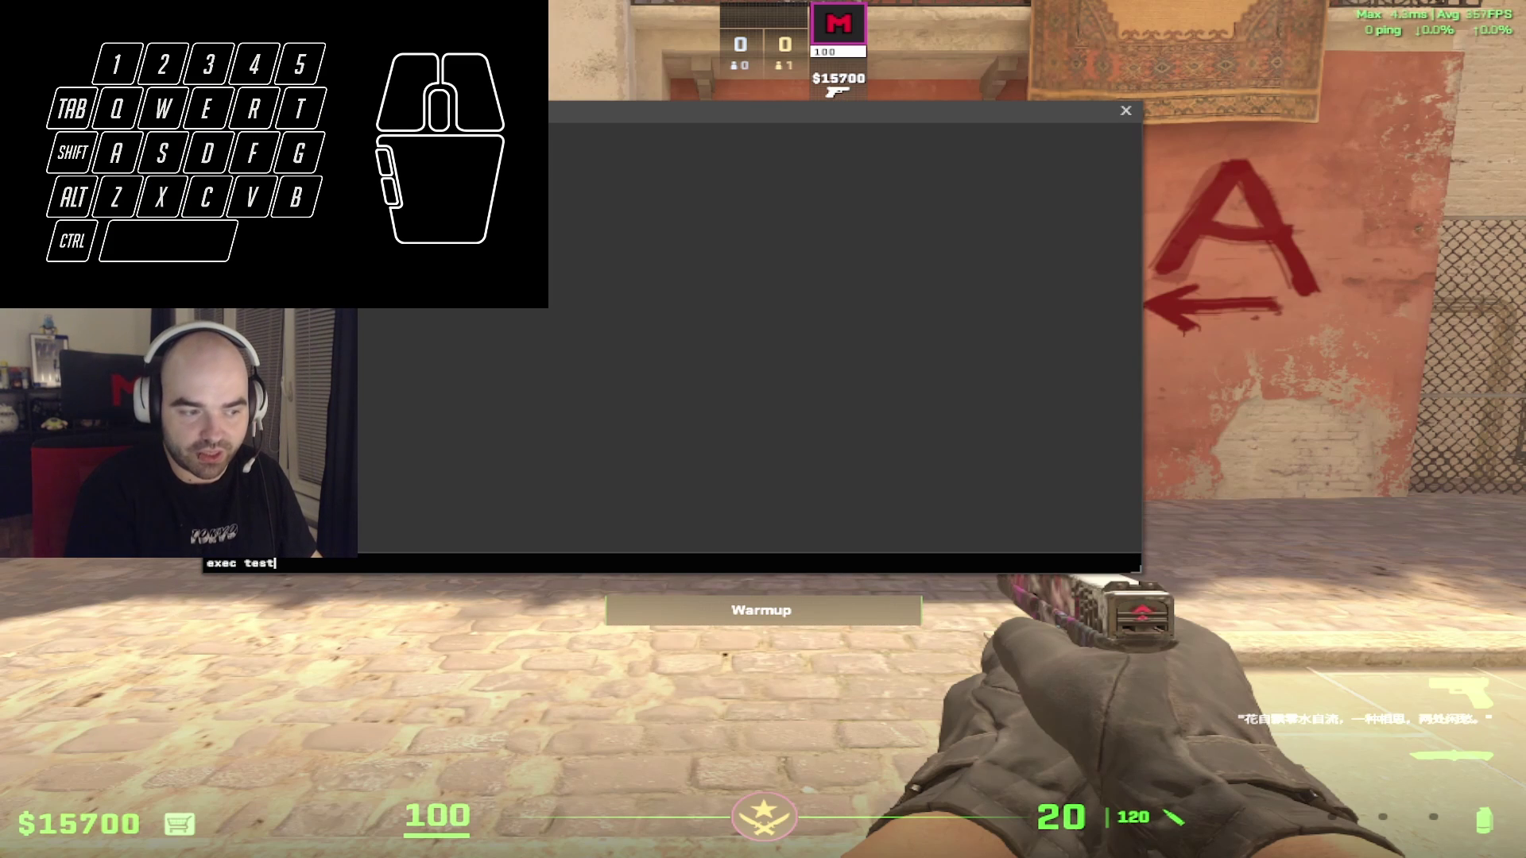
key(Return)
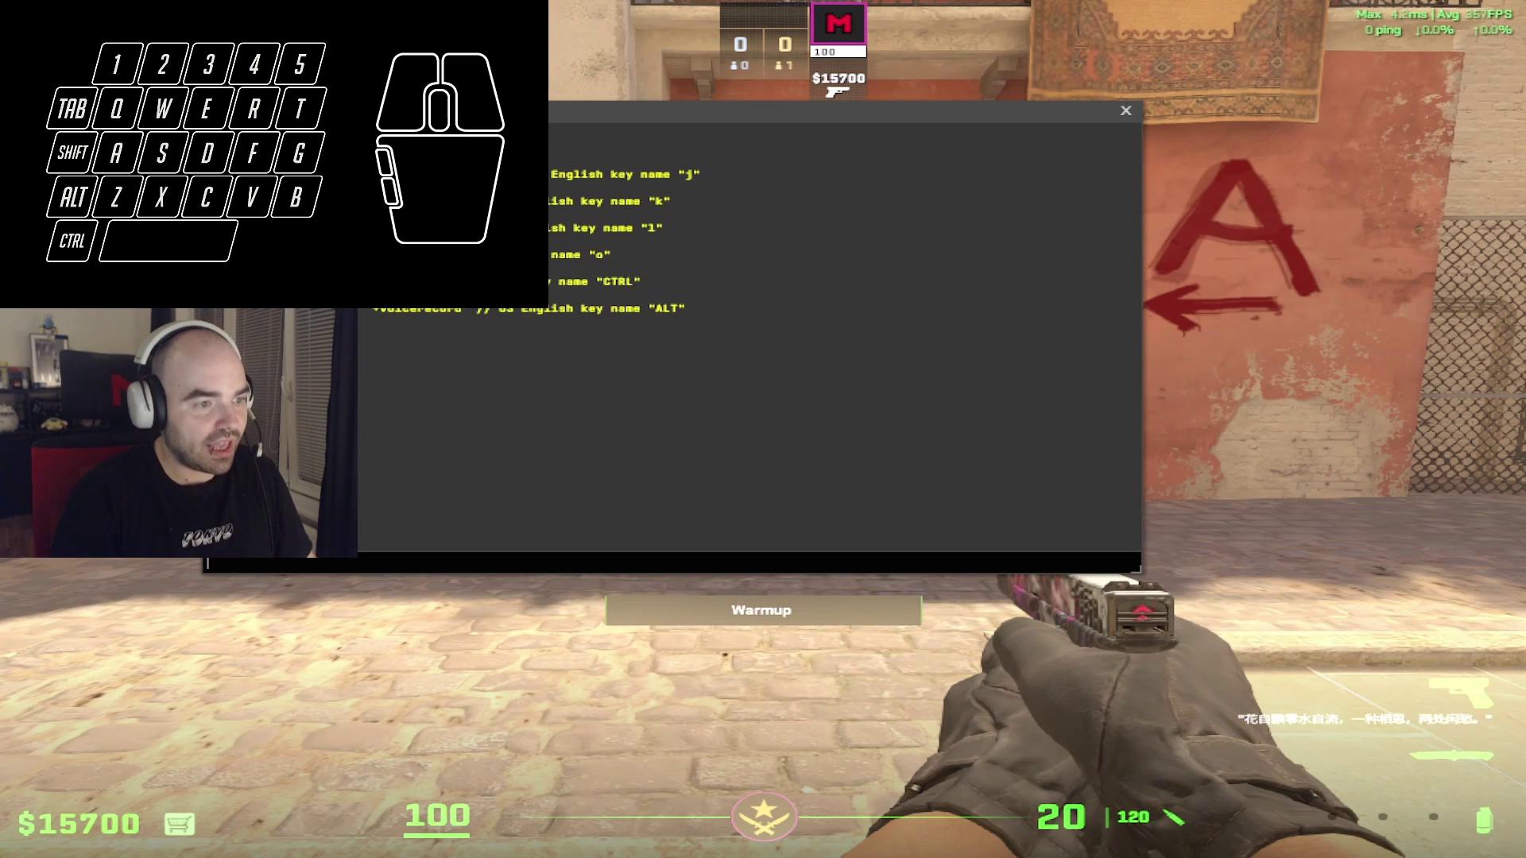
key(grave)
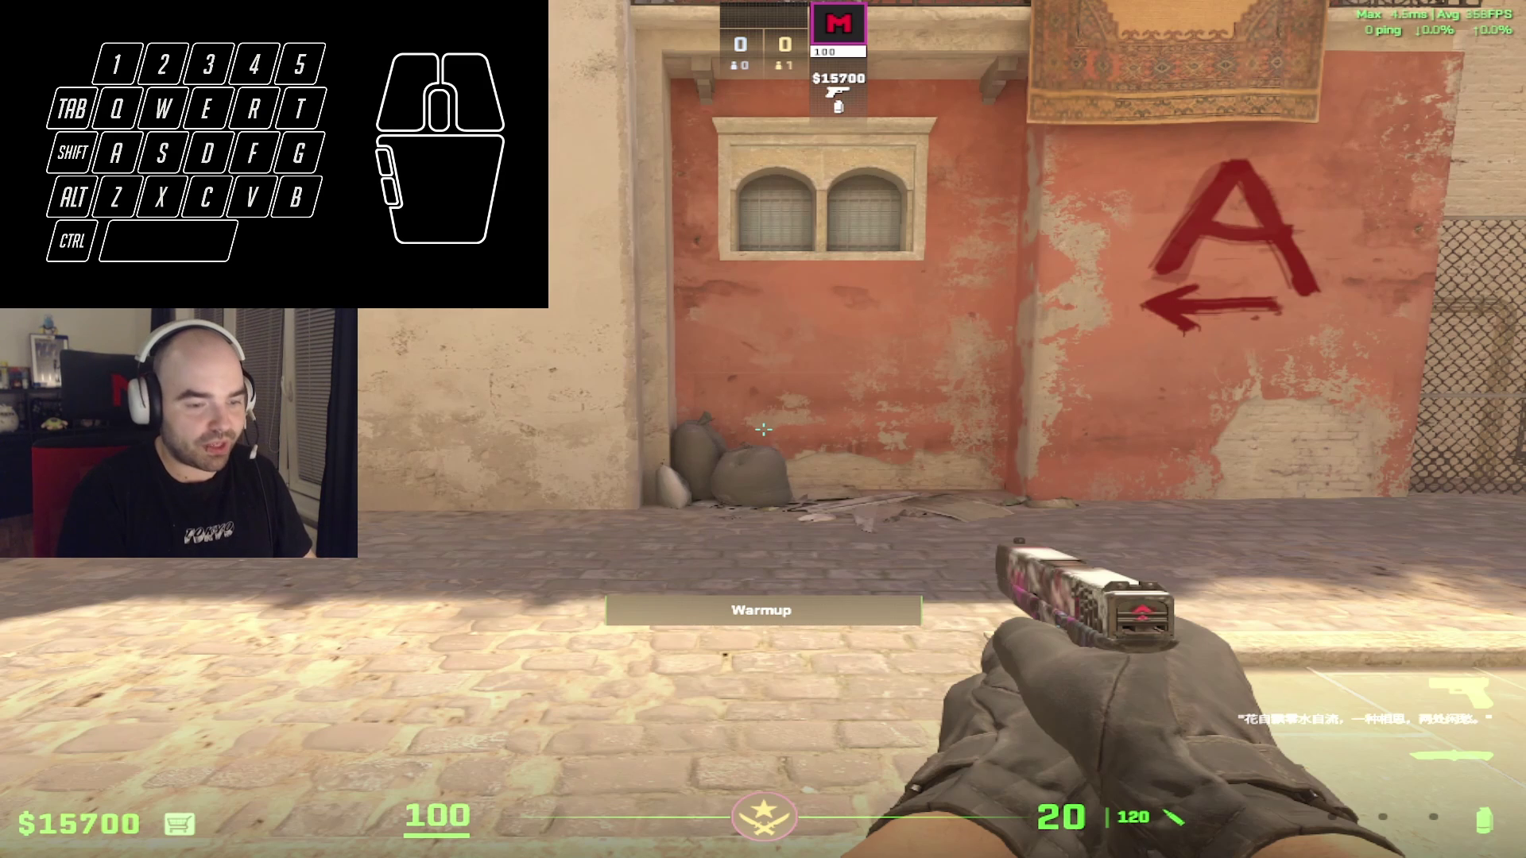
Test the alt combinations in game by buying, selling and dropping the AWP.
key(F1)
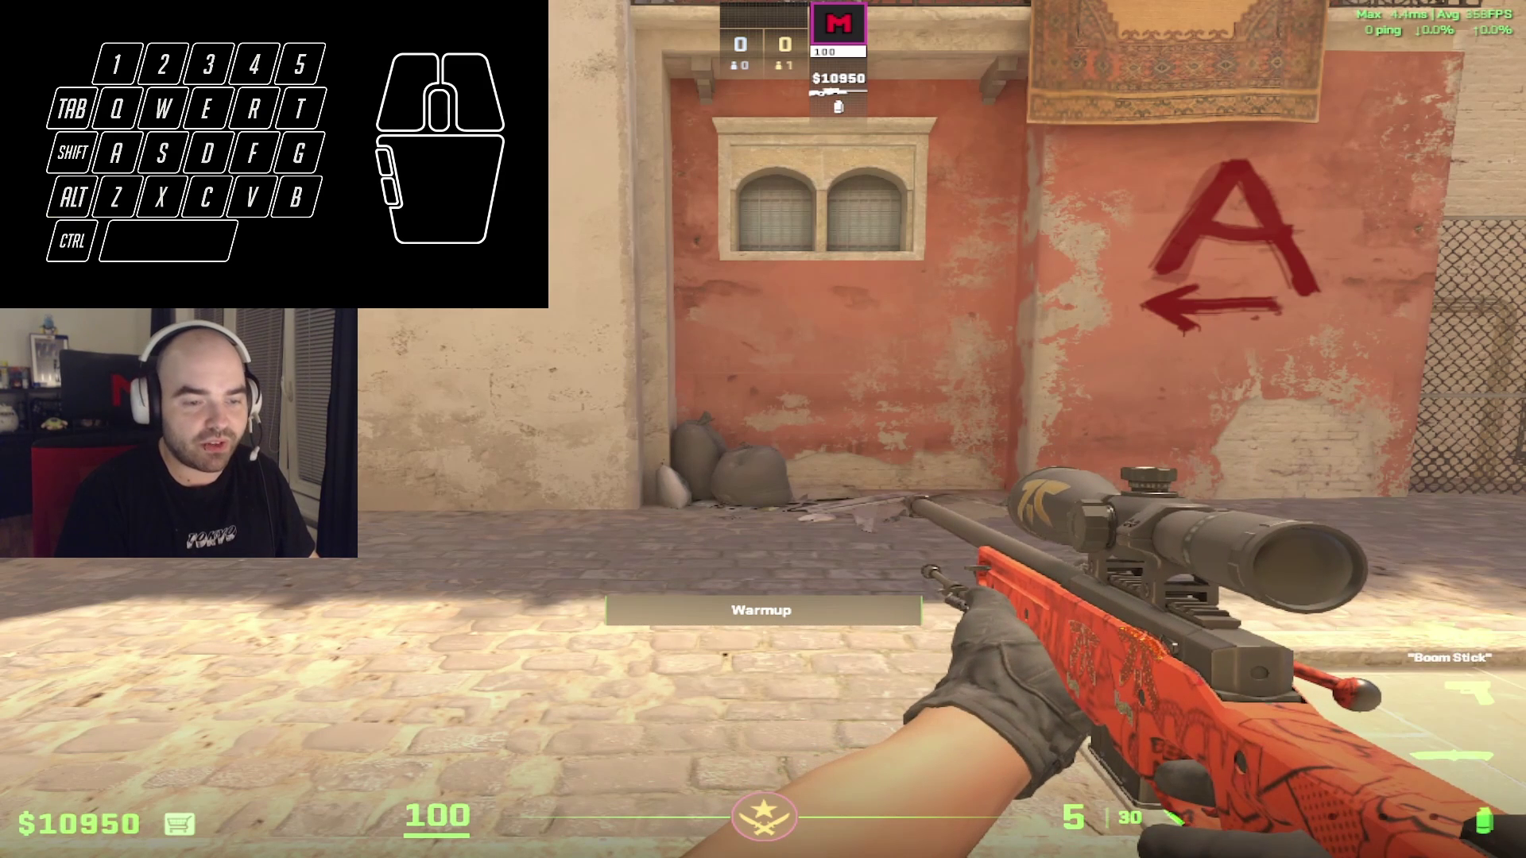
key(alt)
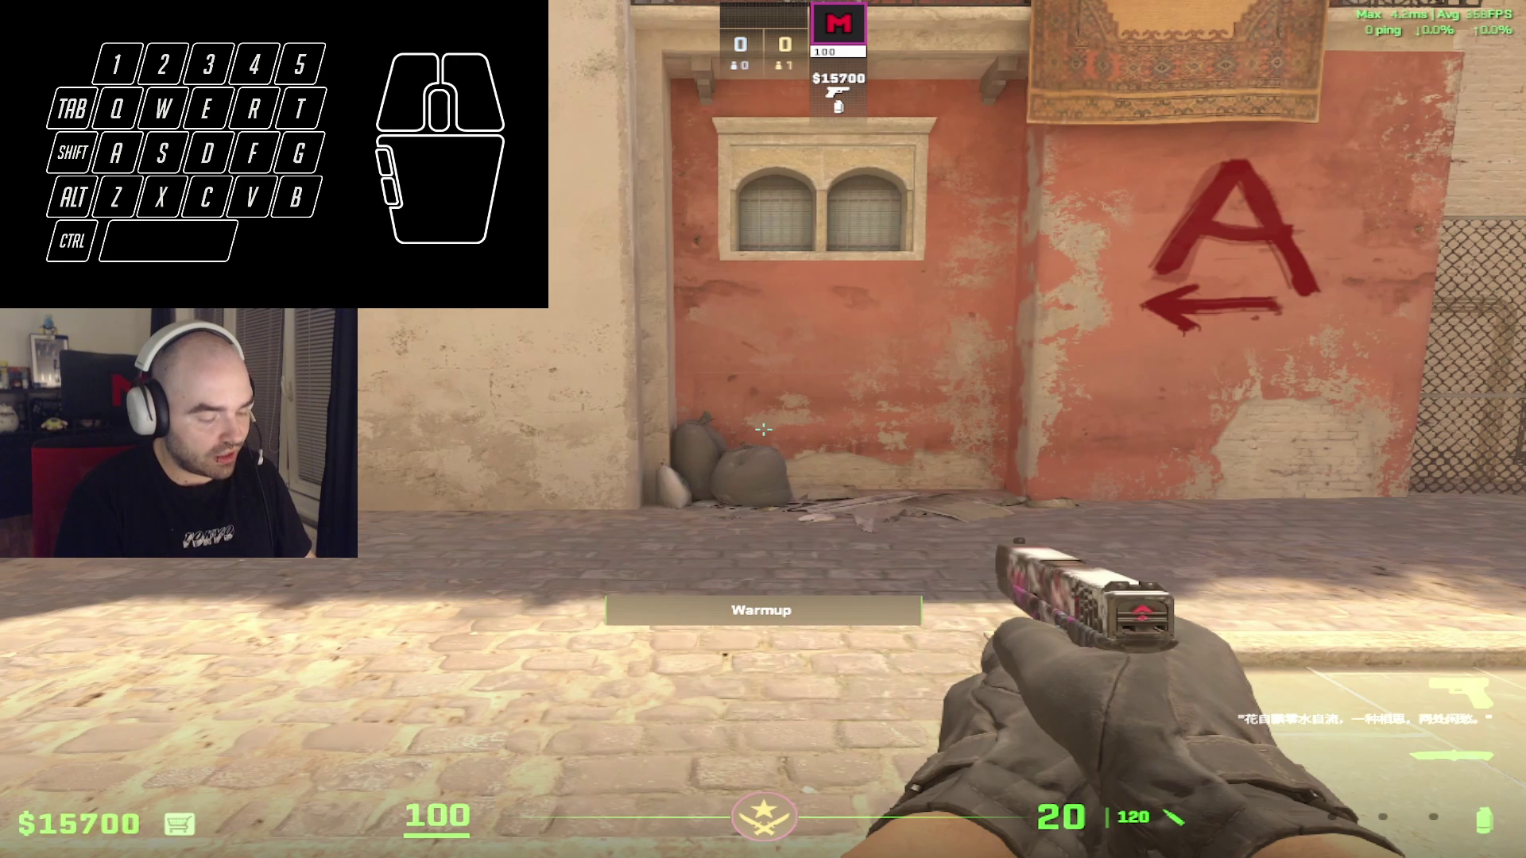
key(F2)
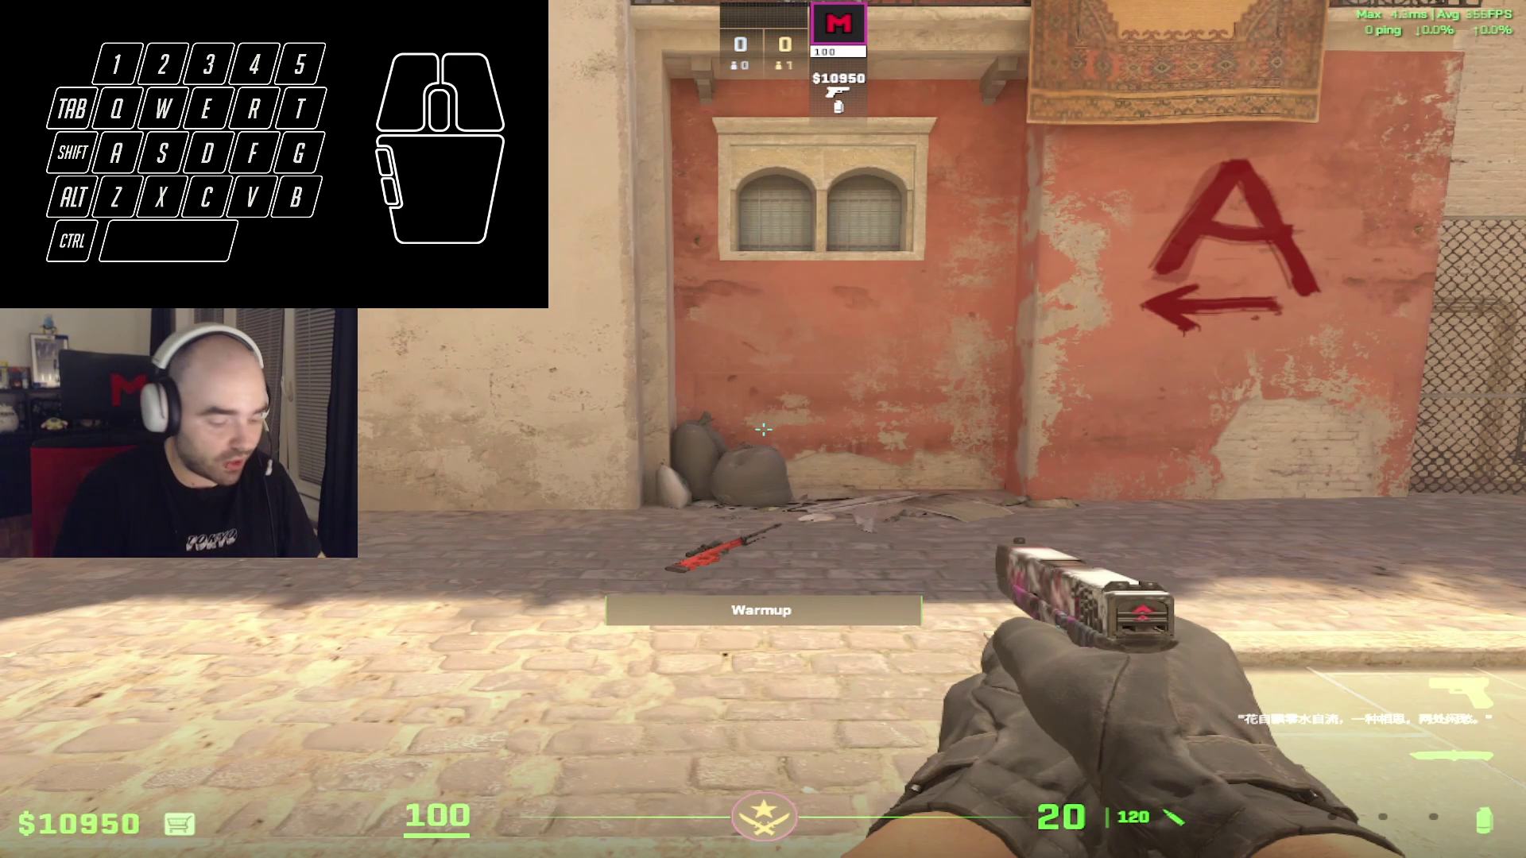
key(alt)
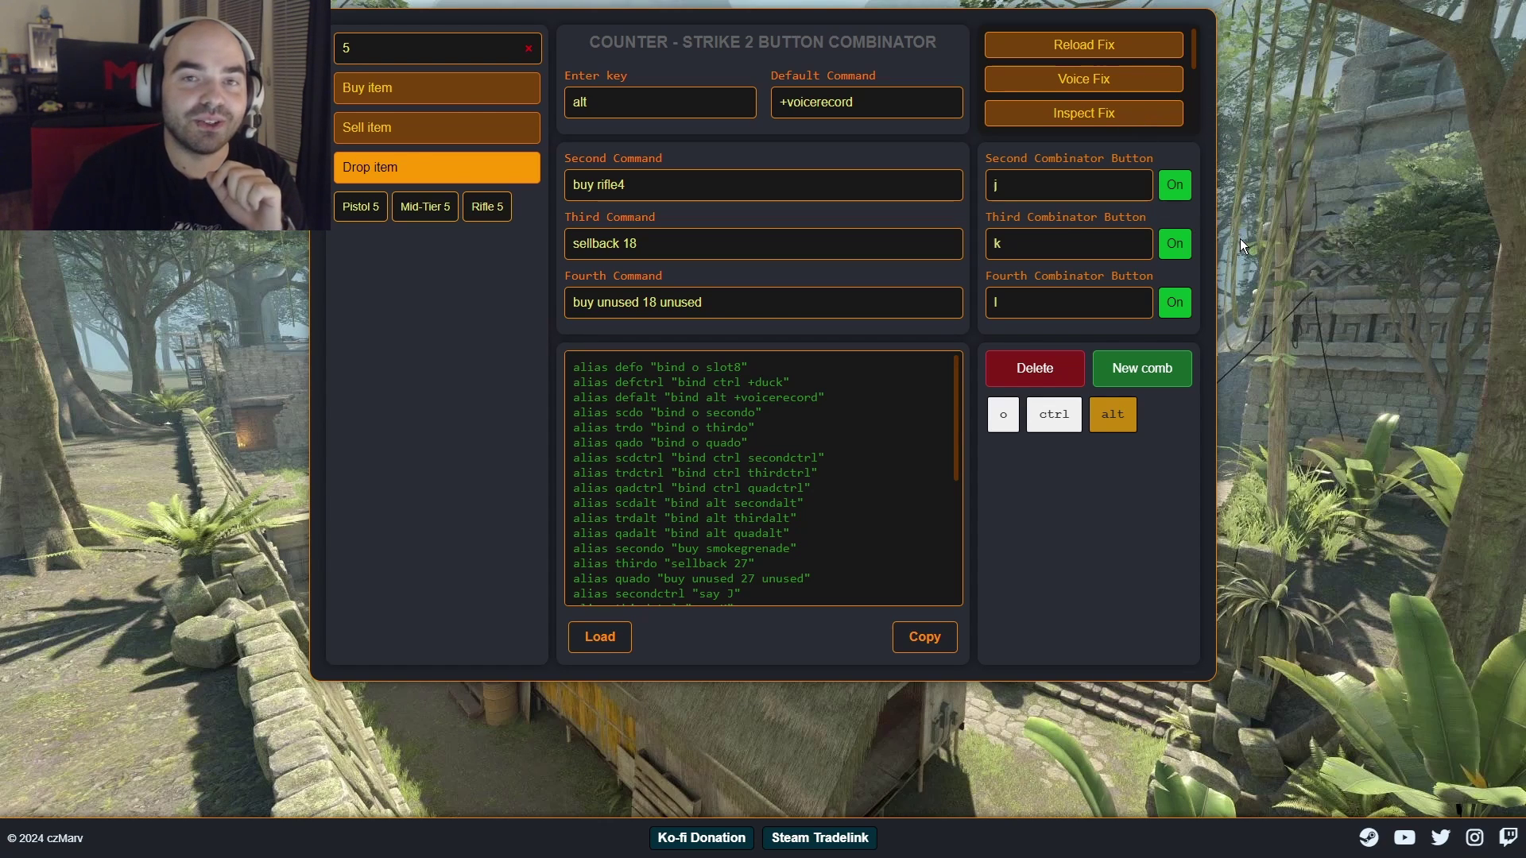
drag(901, 102, 677, 120)
click(674, 119)
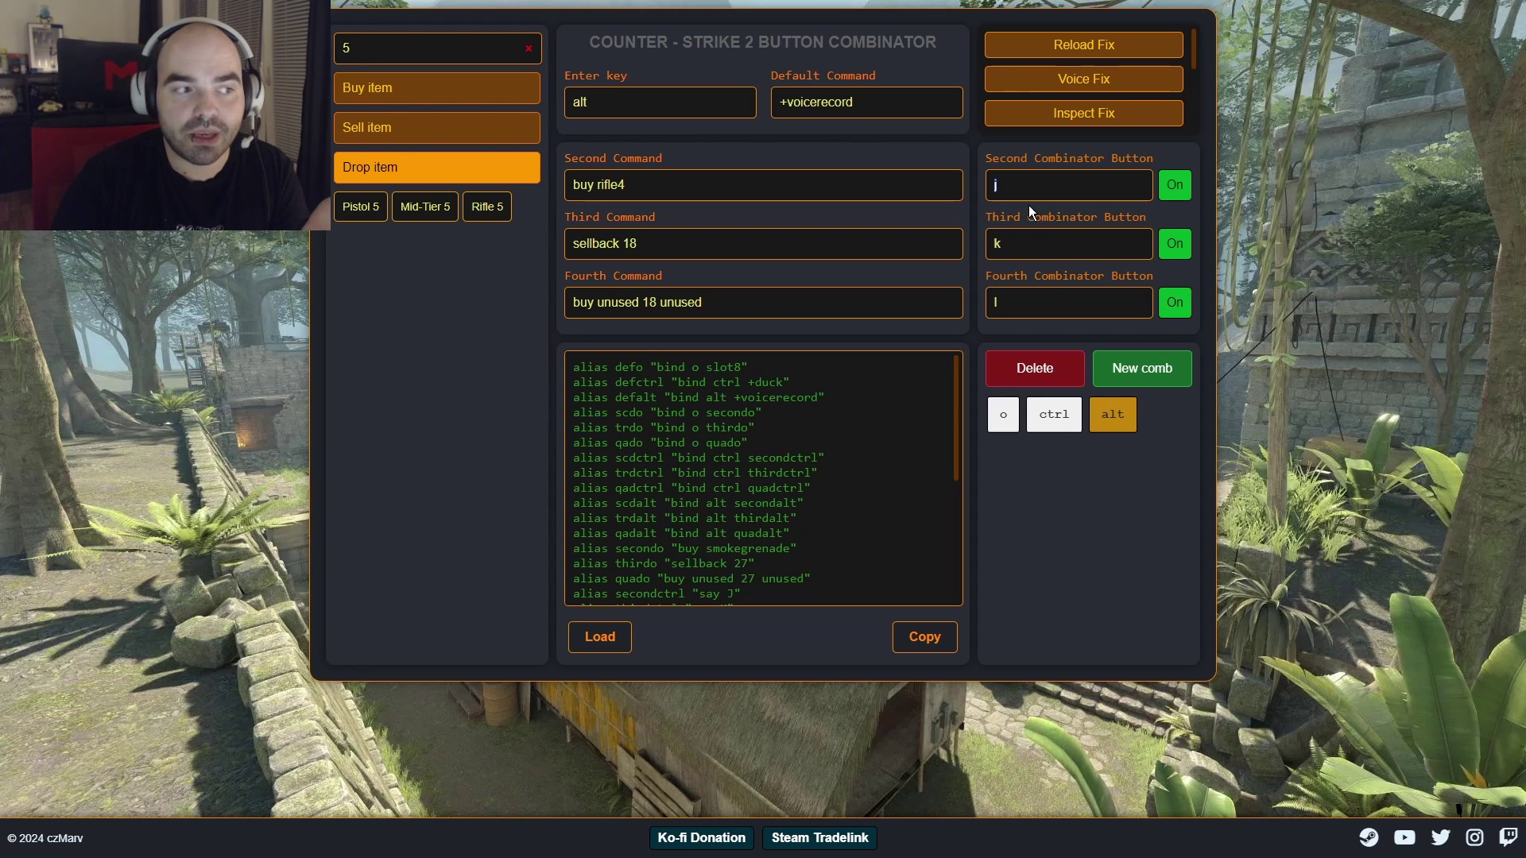
triple_click(633, 187)
click(1056, 186)
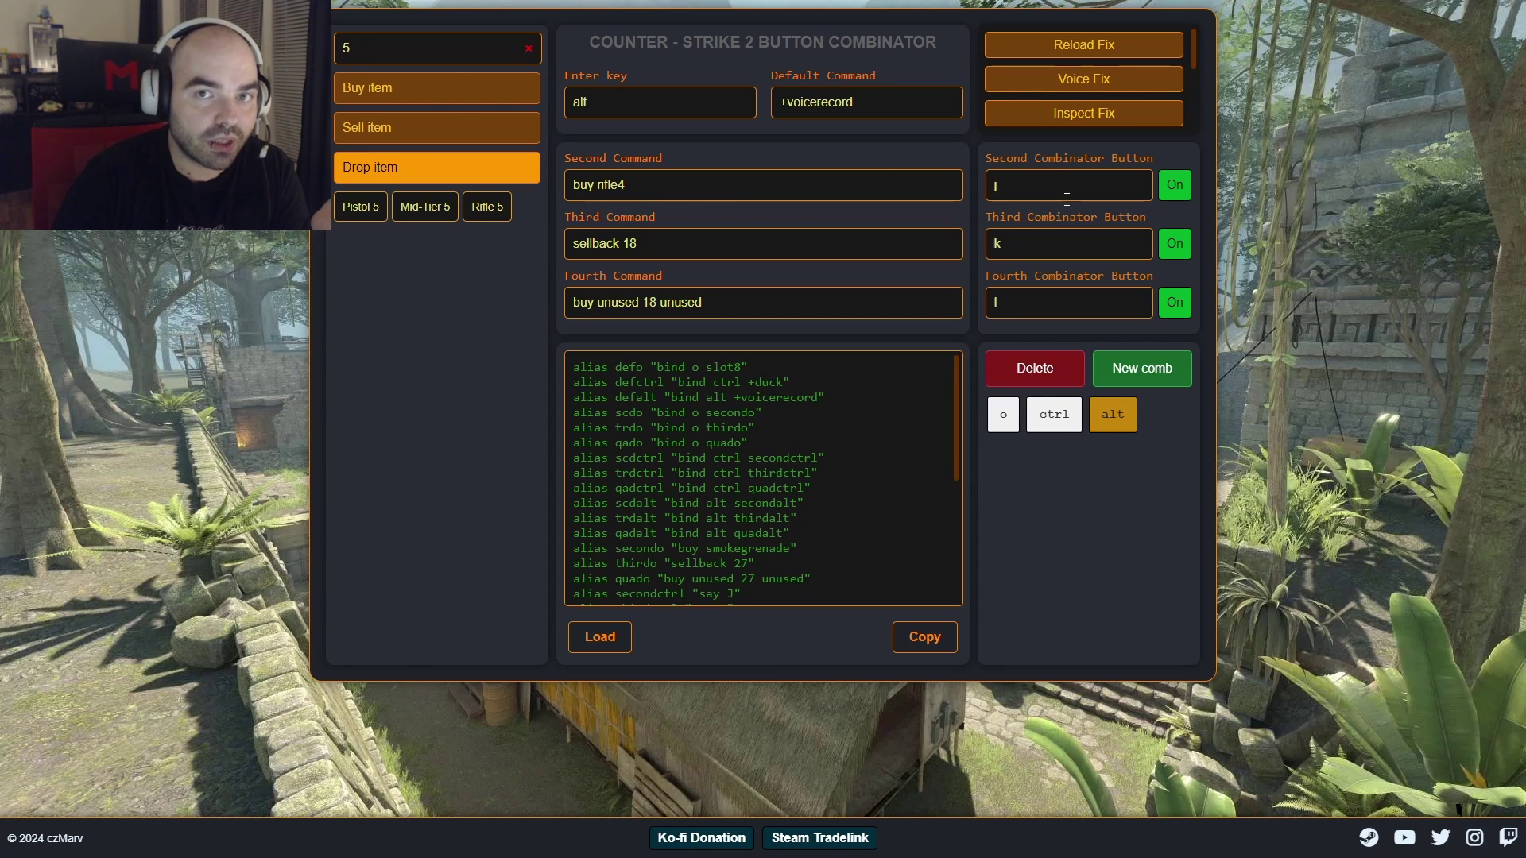
triple_click(883, 107)
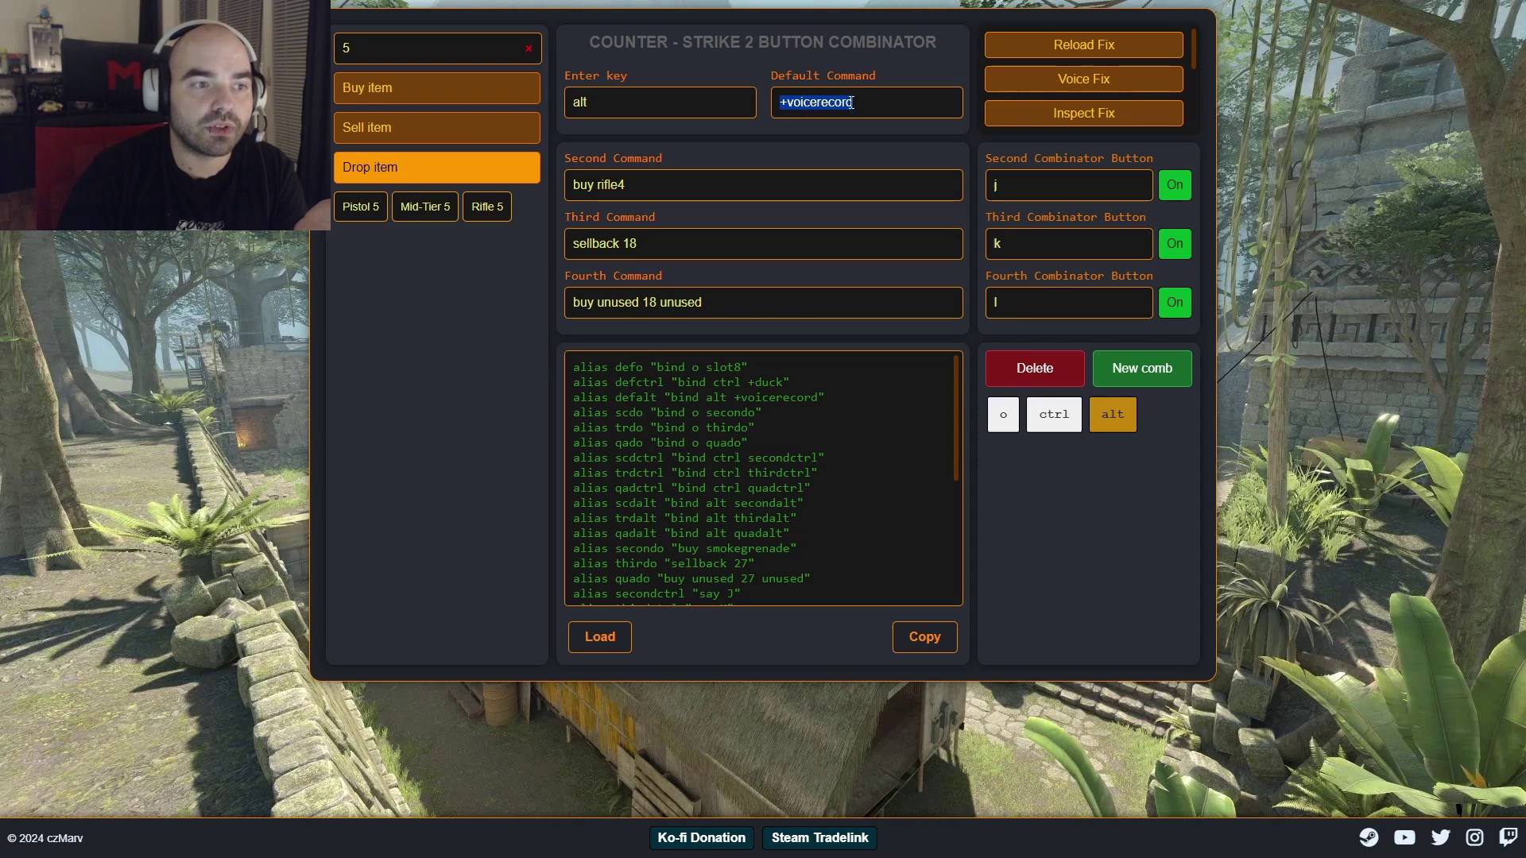
In the Button Combinator, turn on all the fixes, from Reload, Voice and Inspect Fix to Walk, Crouch and Tab Fix.
click(1109, 89)
mouse_move(1193, 62)
mouse_down()
mouse_move(1194, 128)
mouse_move(1194, 51)
mouse_up()
click(1101, 118)
click(1111, 77)
click(1107, 49)
click(1141, 96)
click(1143, 67)
click(1116, 43)
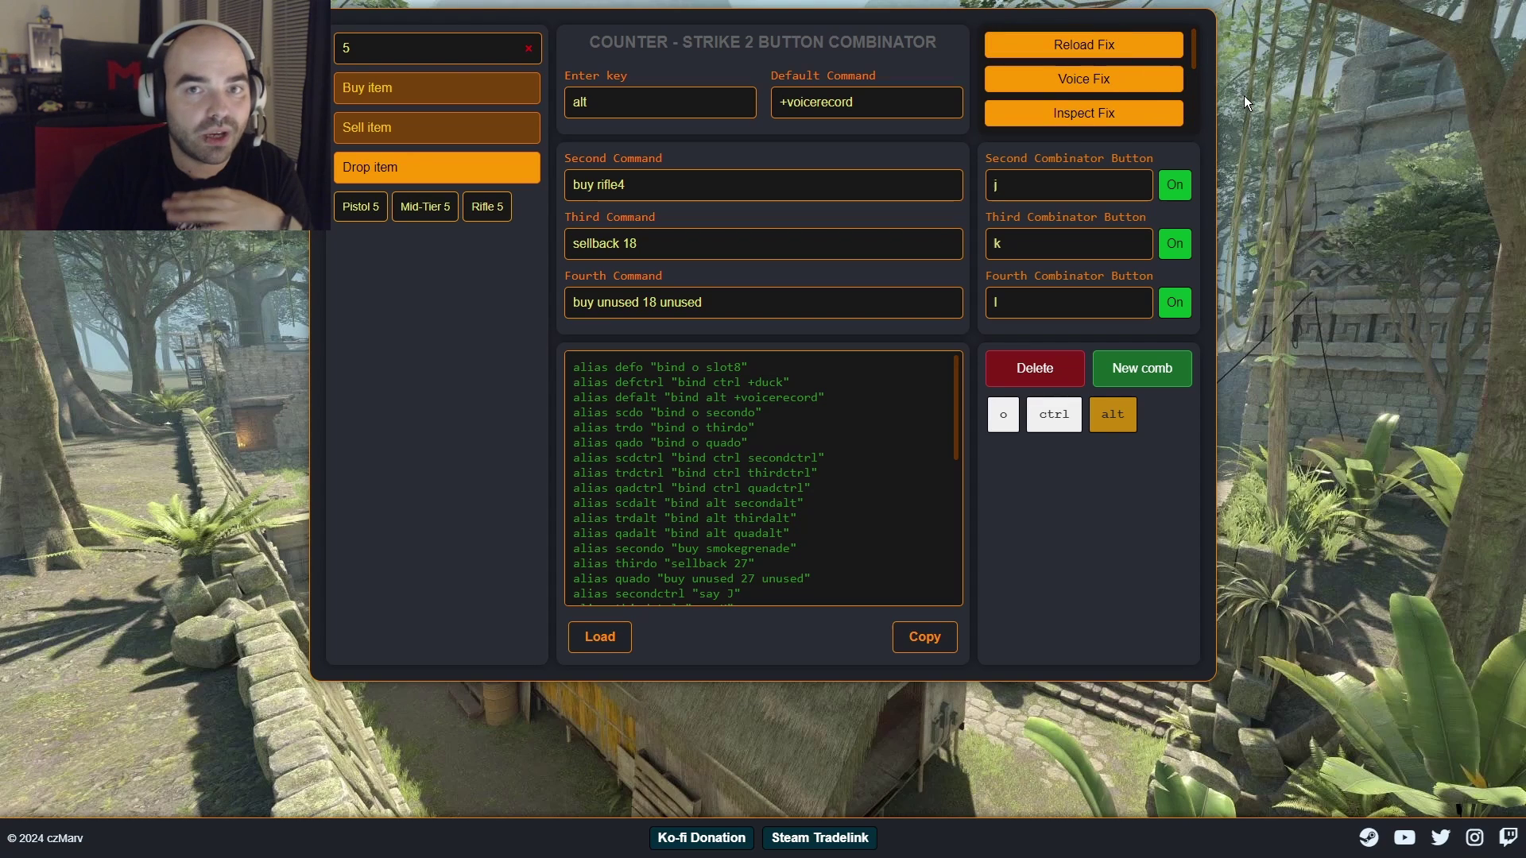
Examine the release commands that the fixes add to the secondary, third and quad command aliases in the generated configuration.
scroll(882, 492, down, 4)
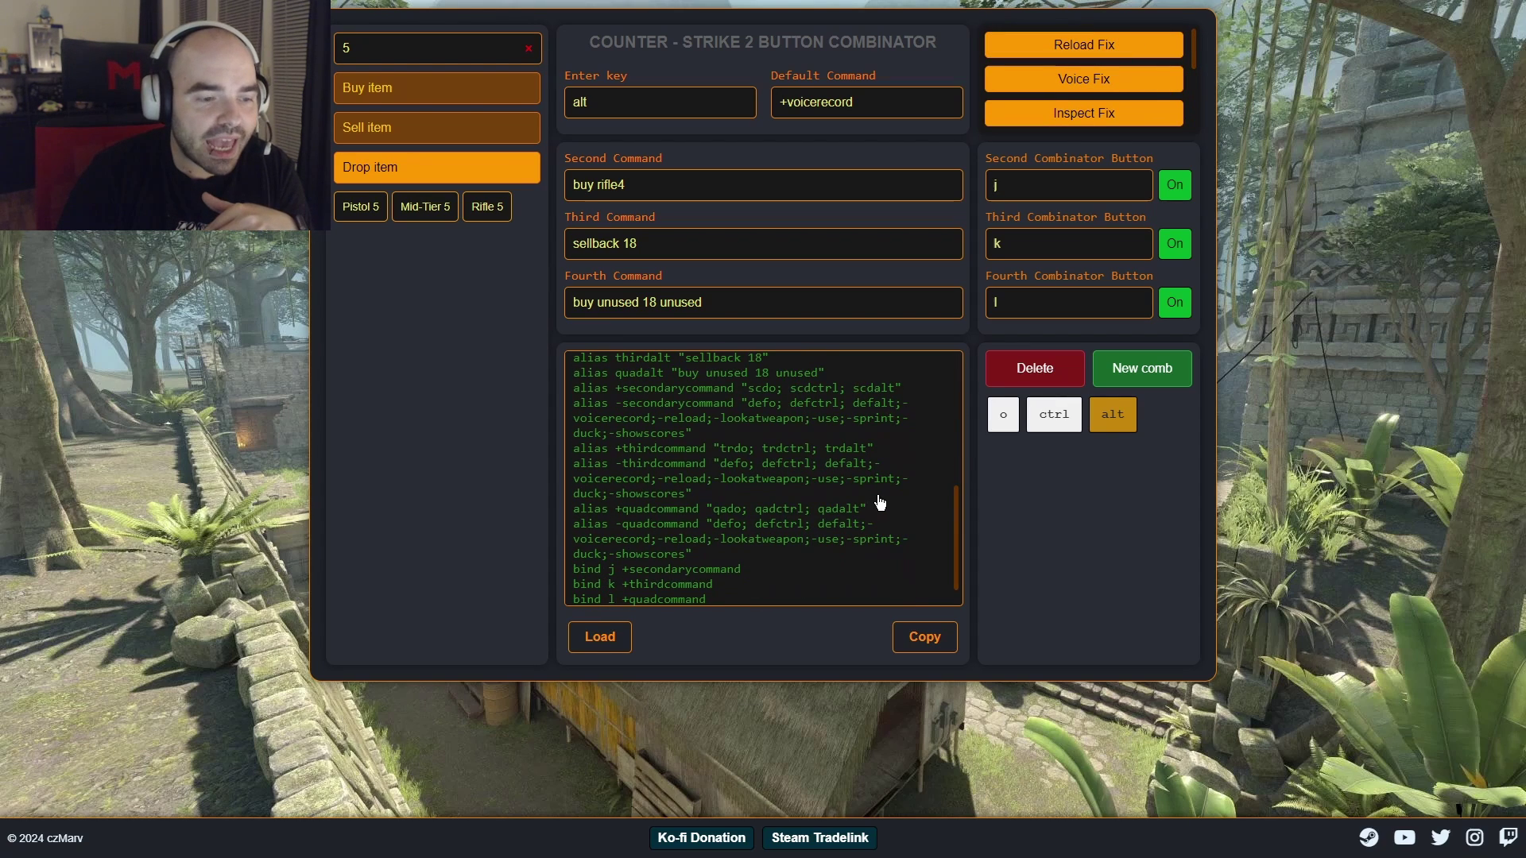
drag(658, 480, 910, 486)
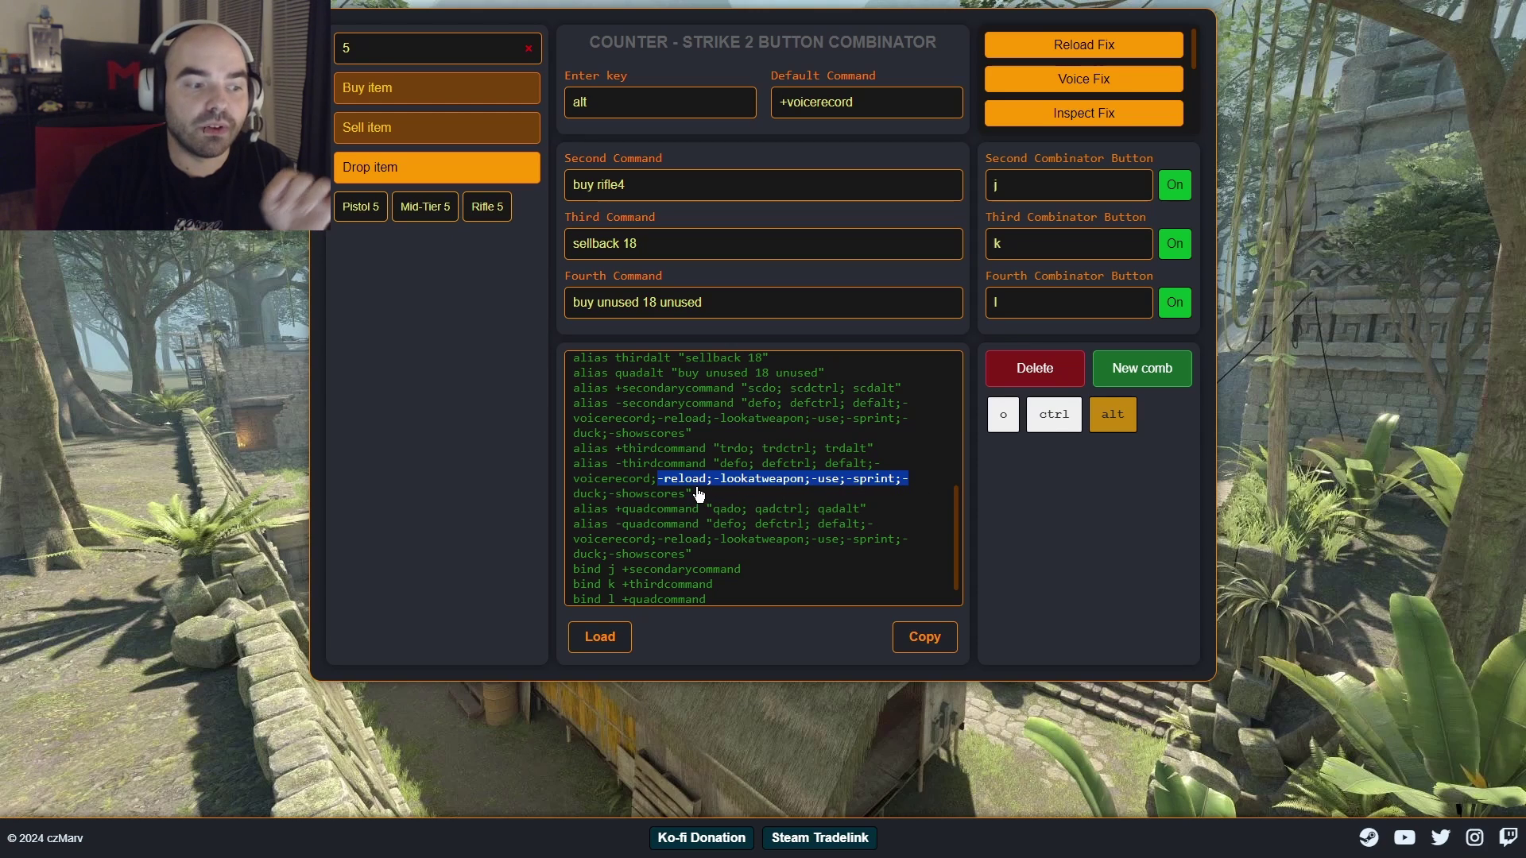
drag(720, 480, 902, 485)
click(910, 491)
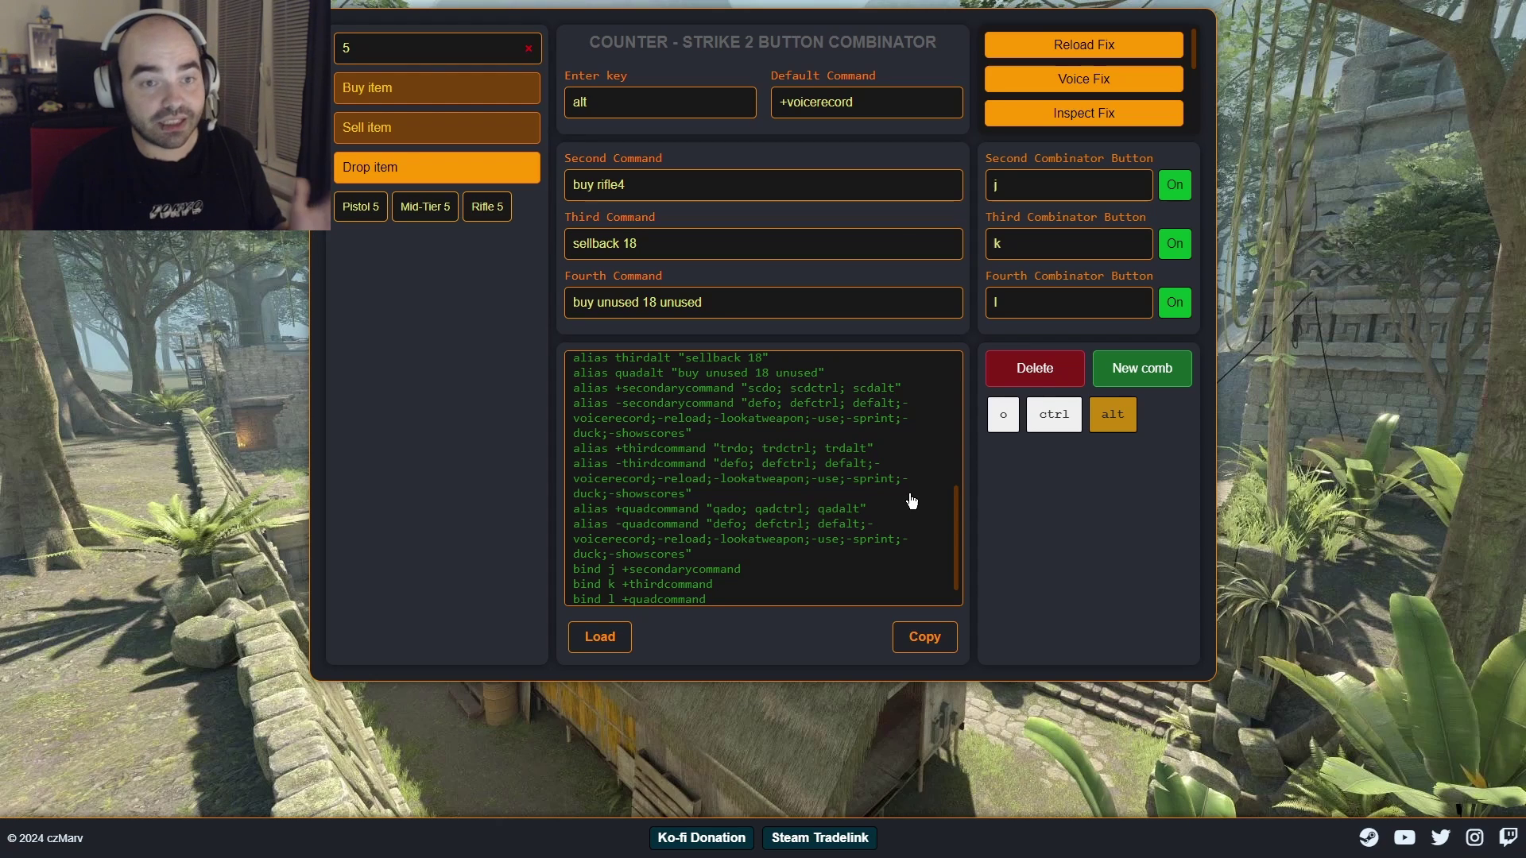
scroll(1200, 94, down, 1)
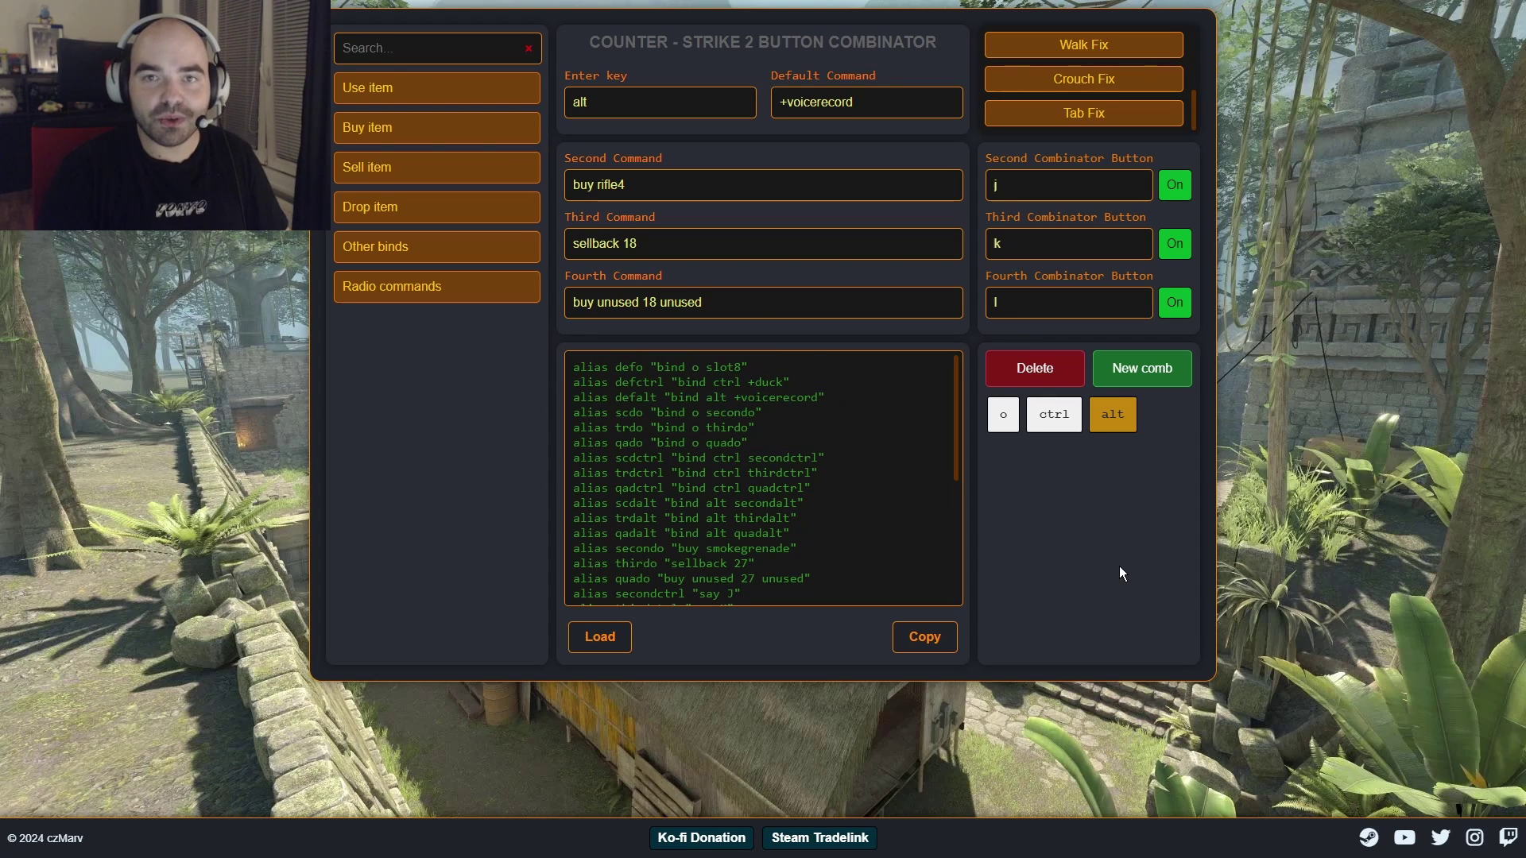
Add a new combination for the tab key with say hello as its default command.
click(1150, 377)
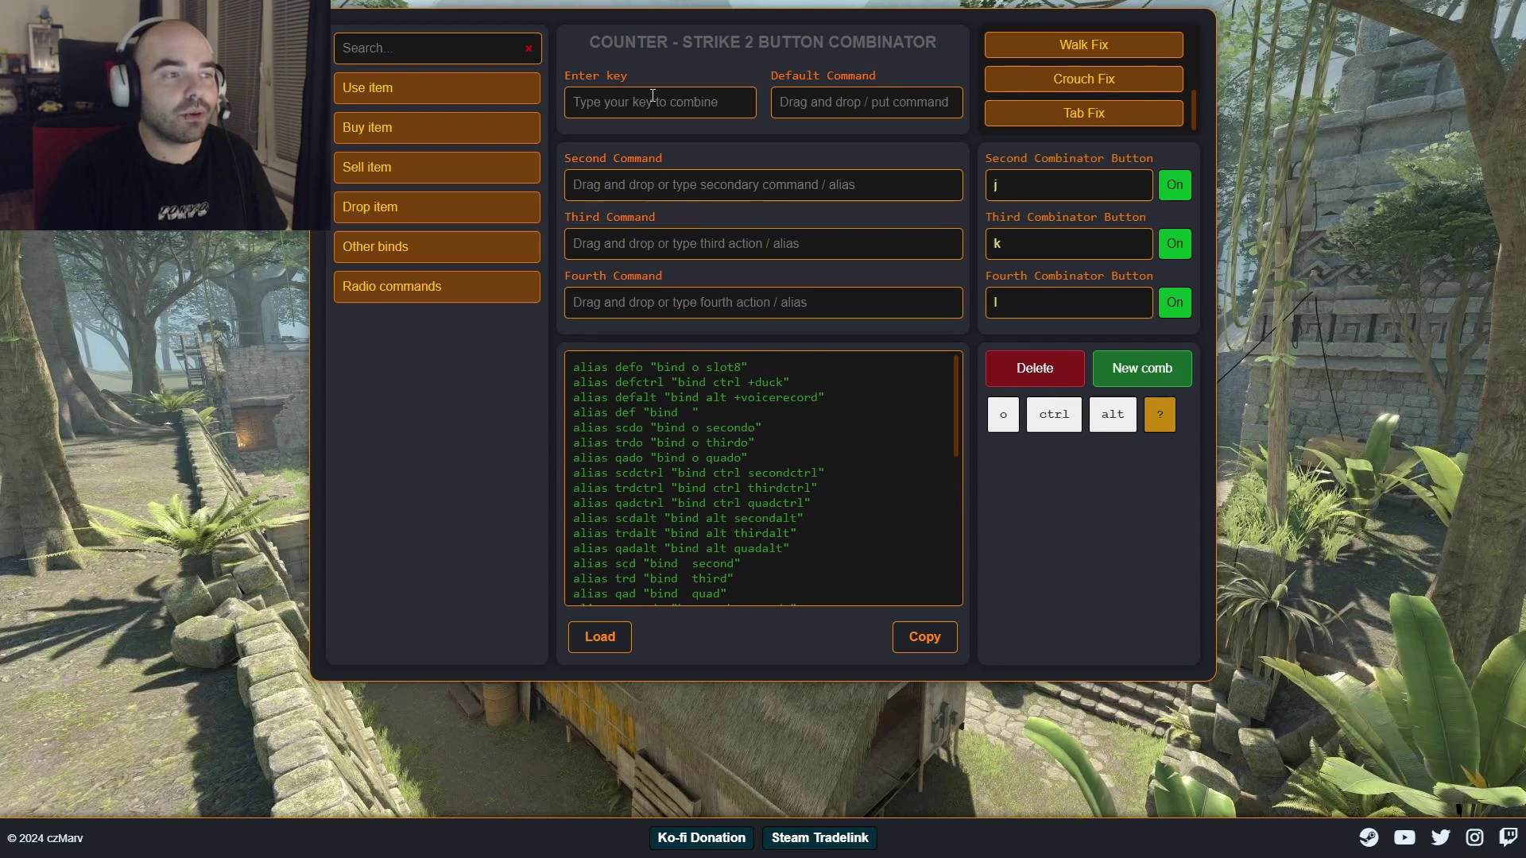
text(tab)
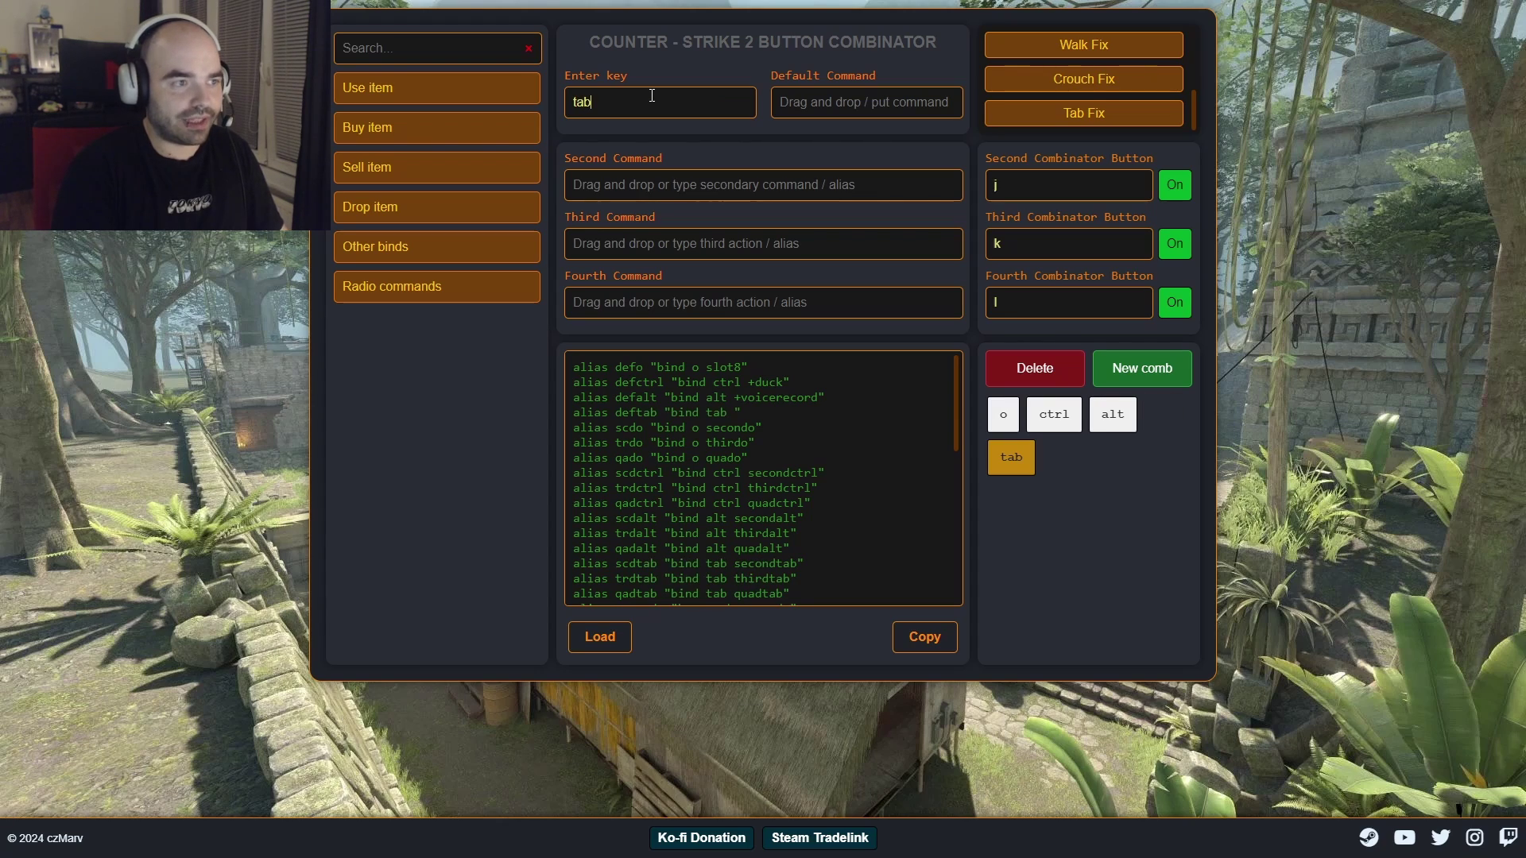
text(say hello)
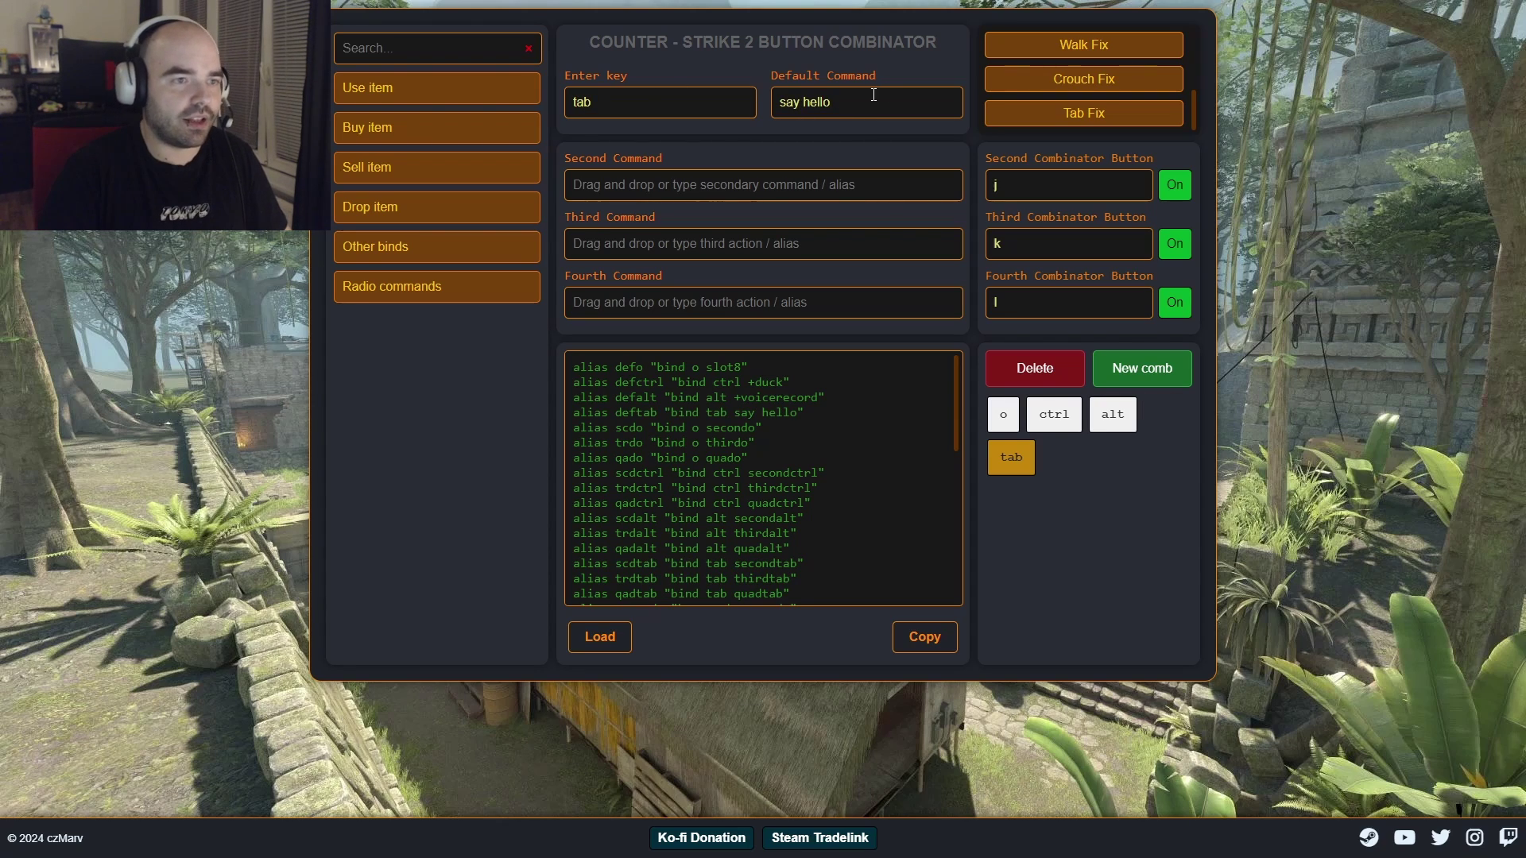
Set tab's second, third and fourth commands to say go, say rush and say b.
drag(873, 97, 715, 208)
click(681, 307)
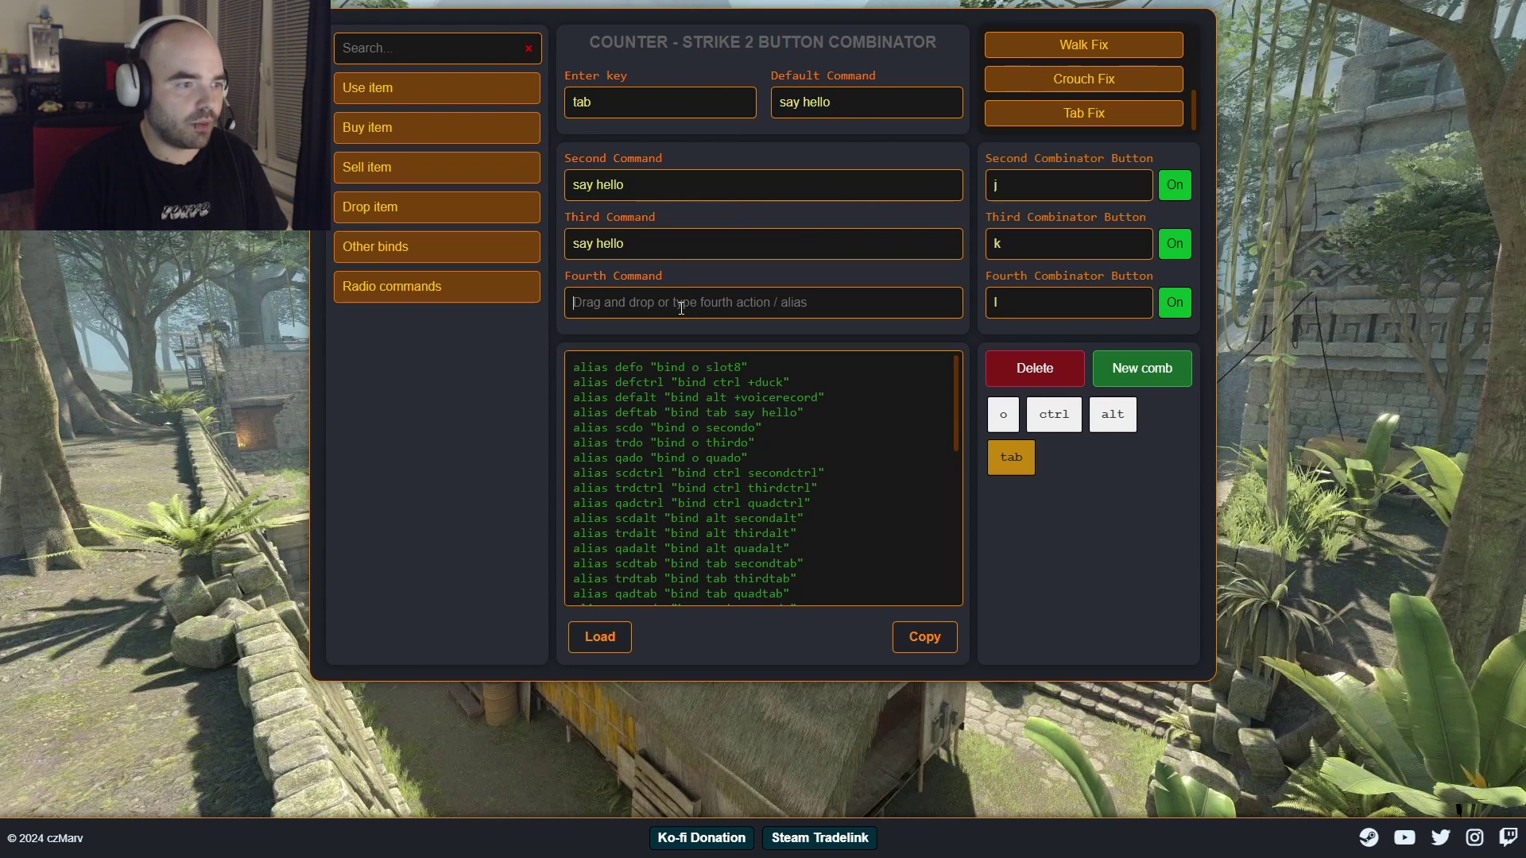
text(say hello)
drag(634, 189, 605, 193)
text(go)
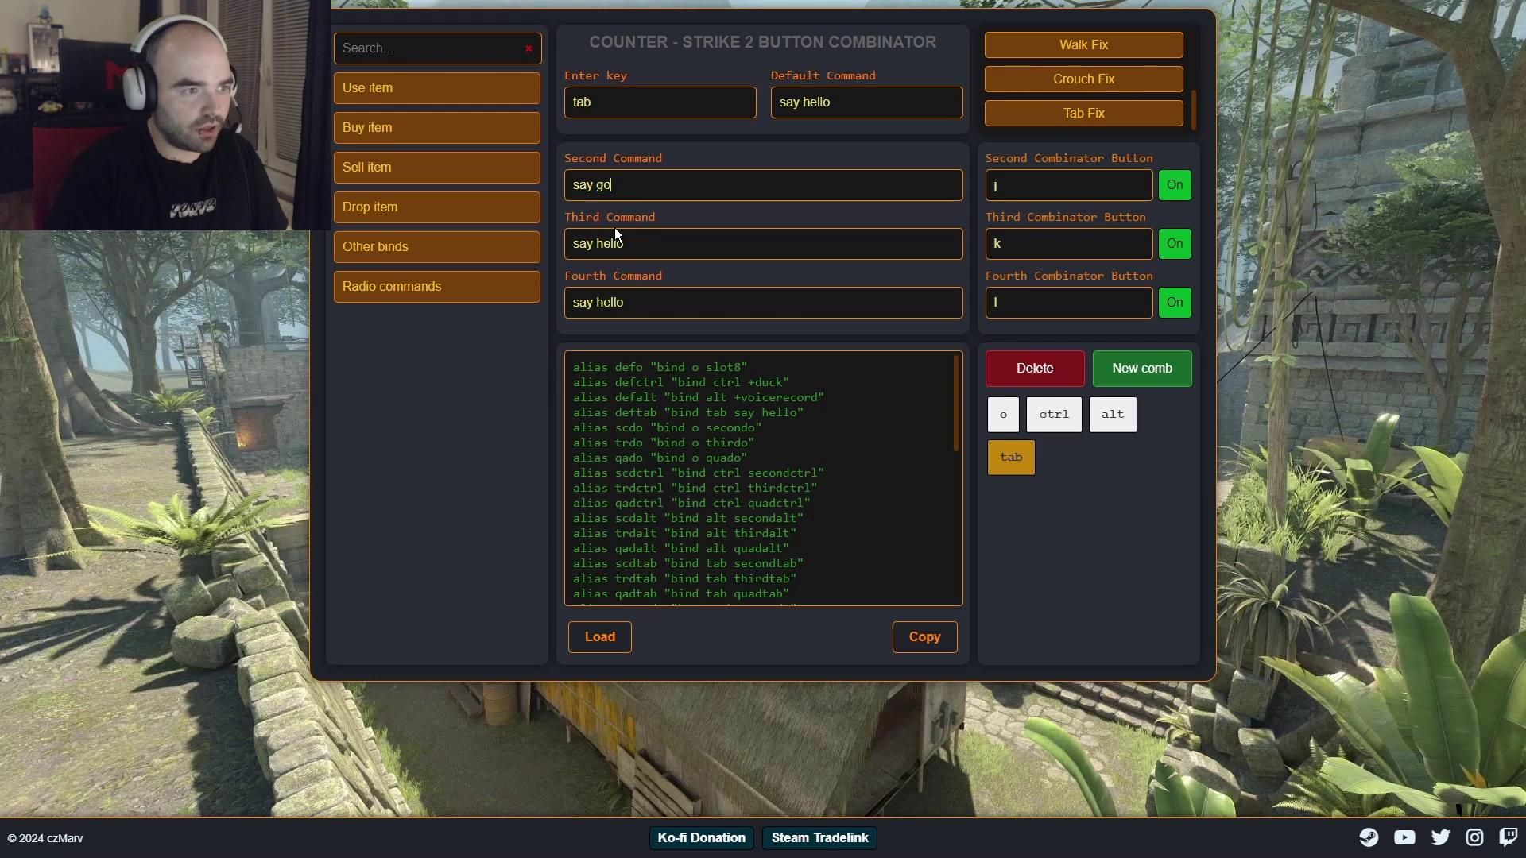
drag(625, 244, 596, 244)
text(rush)
drag(624, 303, 596, 303)
text(b)
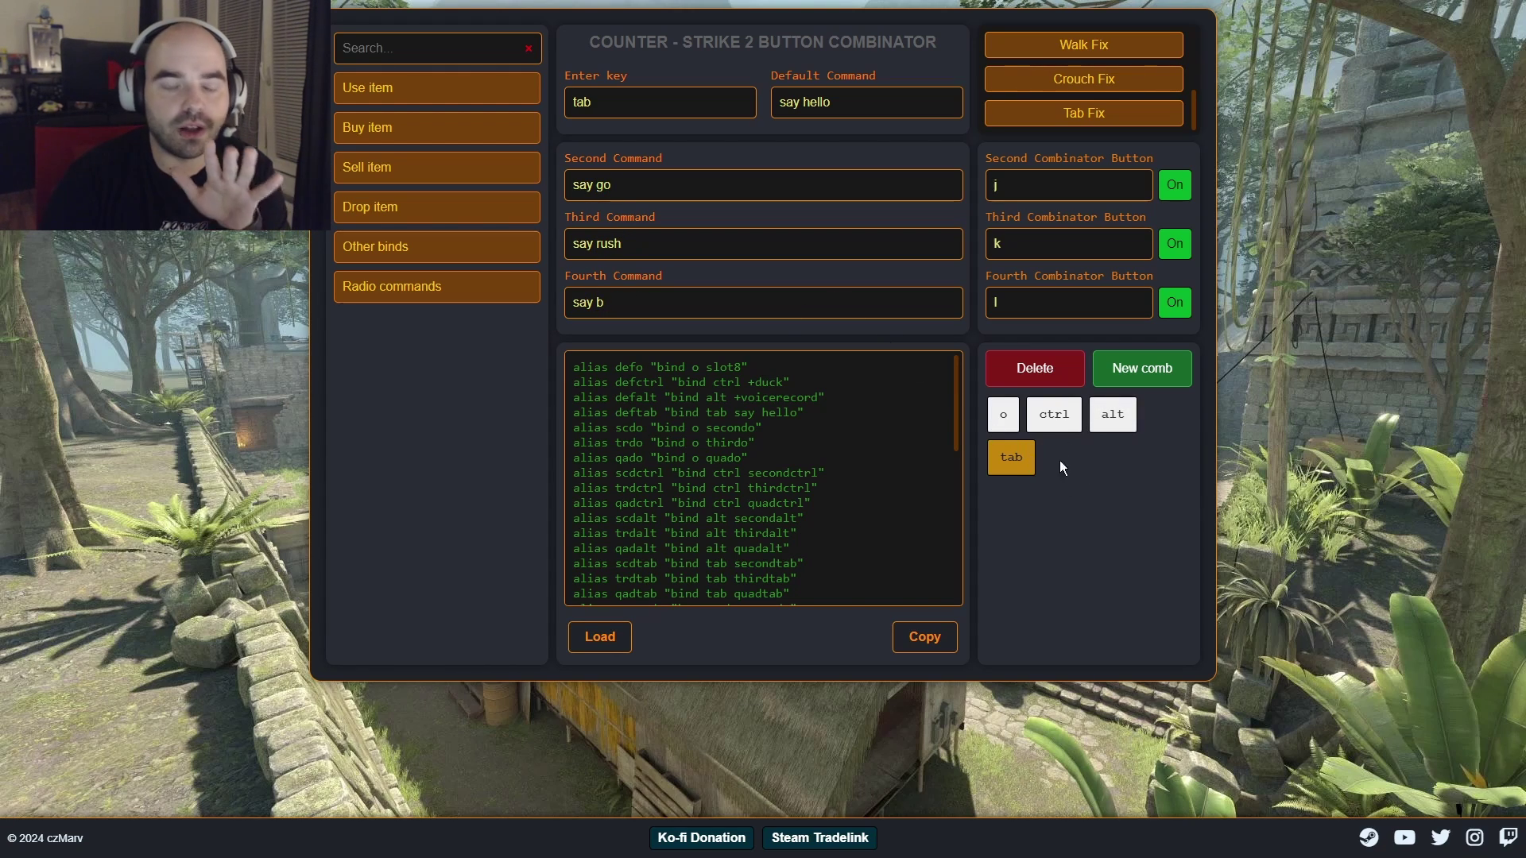
Look through the commands stored in the o, ctrl, alt and tab combinations.
click(1049, 421)
click(1015, 464)
click(1109, 421)
click(1046, 422)
click(1004, 418)
click(1017, 463)
click(1050, 422)
Delete the o combination and check the remaining alt, ctrl and tab combinations.
click(1005, 419)
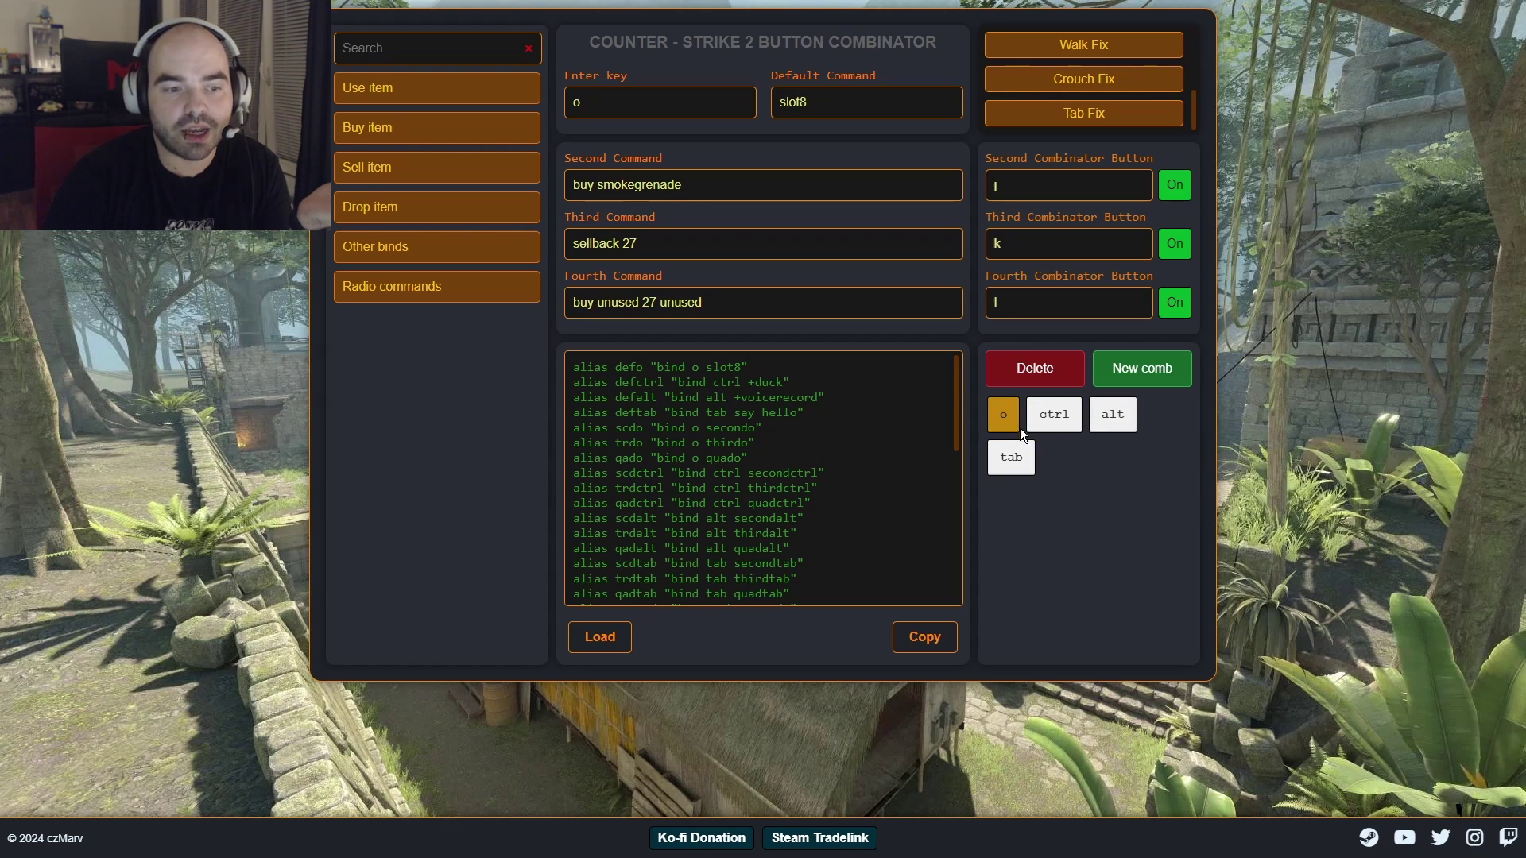
click(1047, 369)
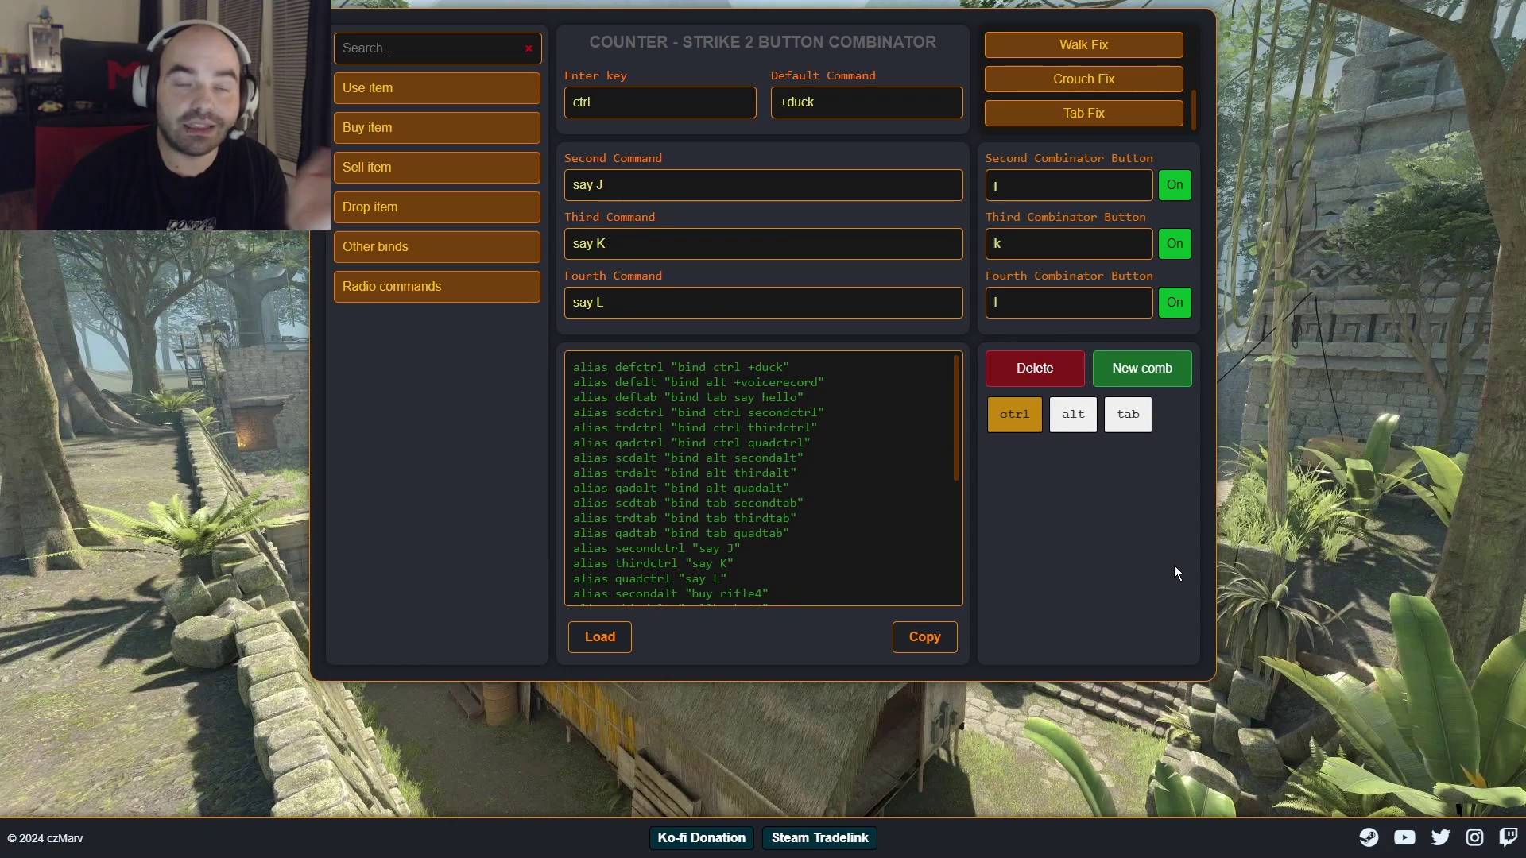
click(1072, 414)
click(1014, 415)
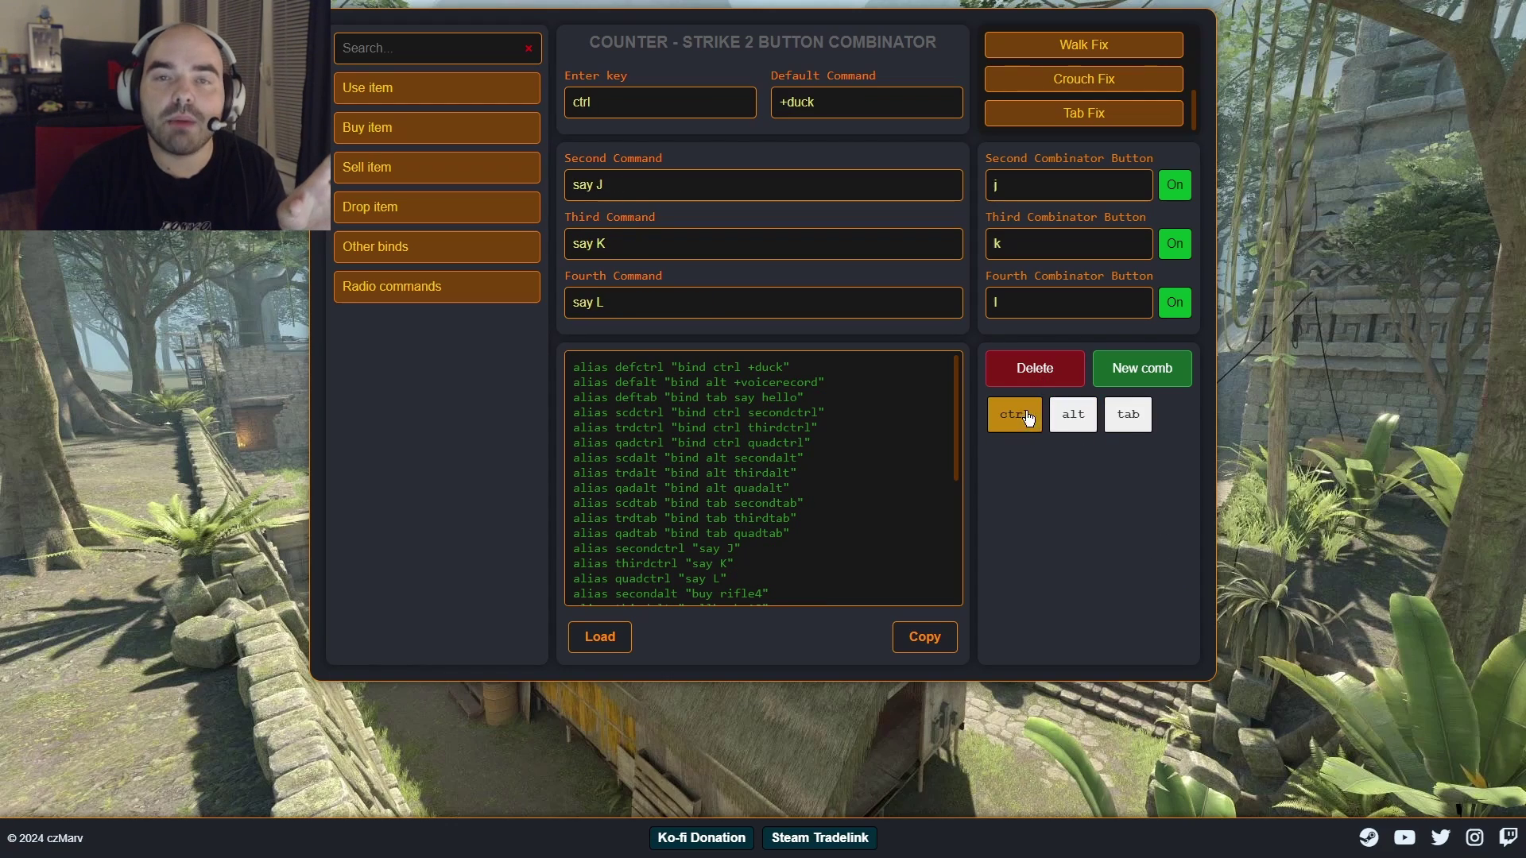
click(1128, 414)
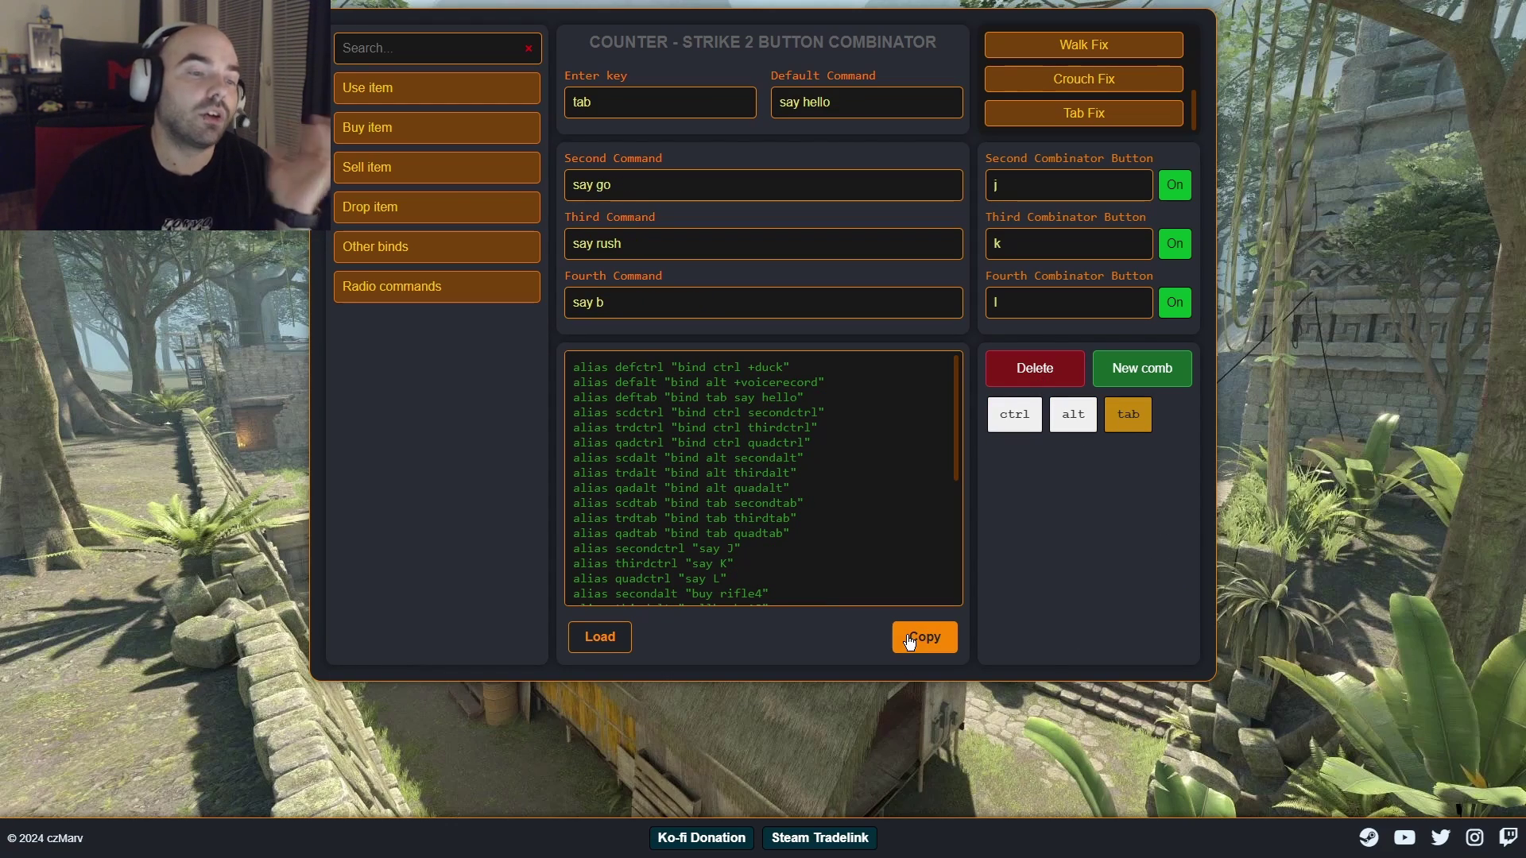
Copy the updated configuration and paste it over the old Button Combinator block in test.cfg in Notepad.
click(910, 643)
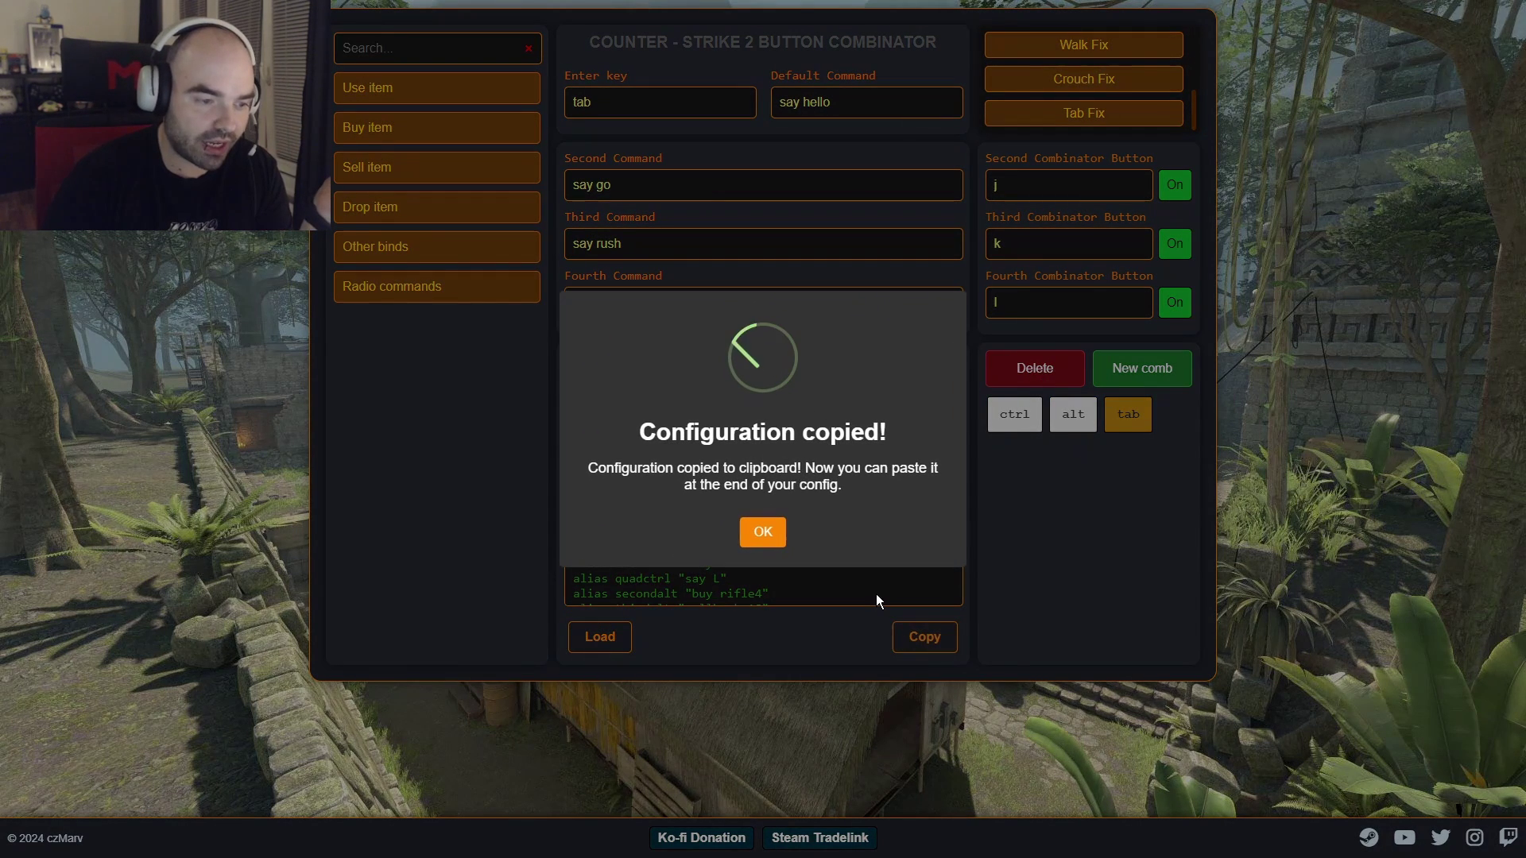
drag(766, 606, 637, 277)
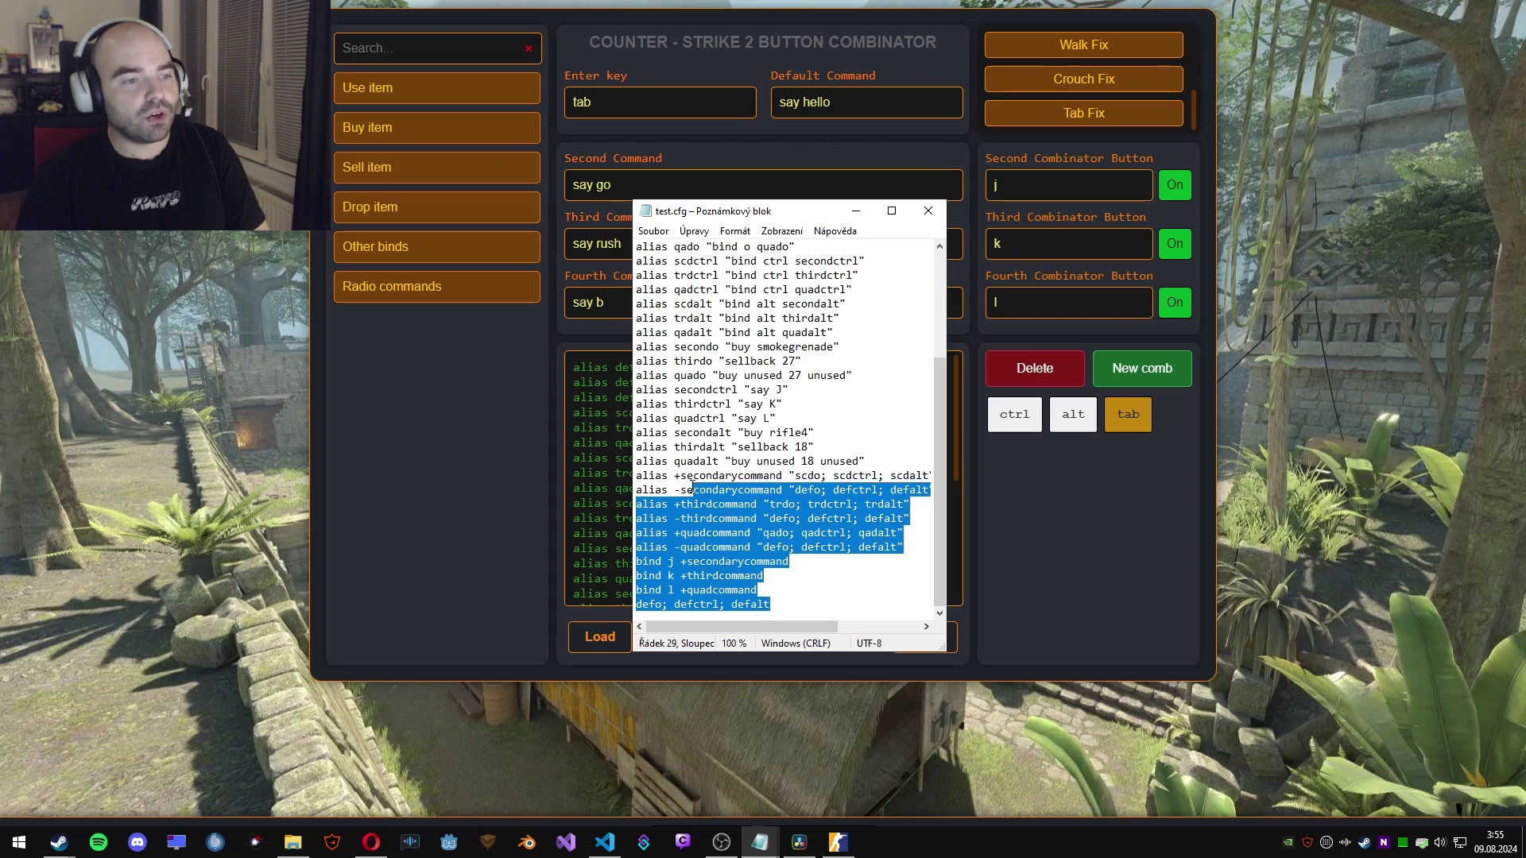
scroll(655, 367, up, 3)
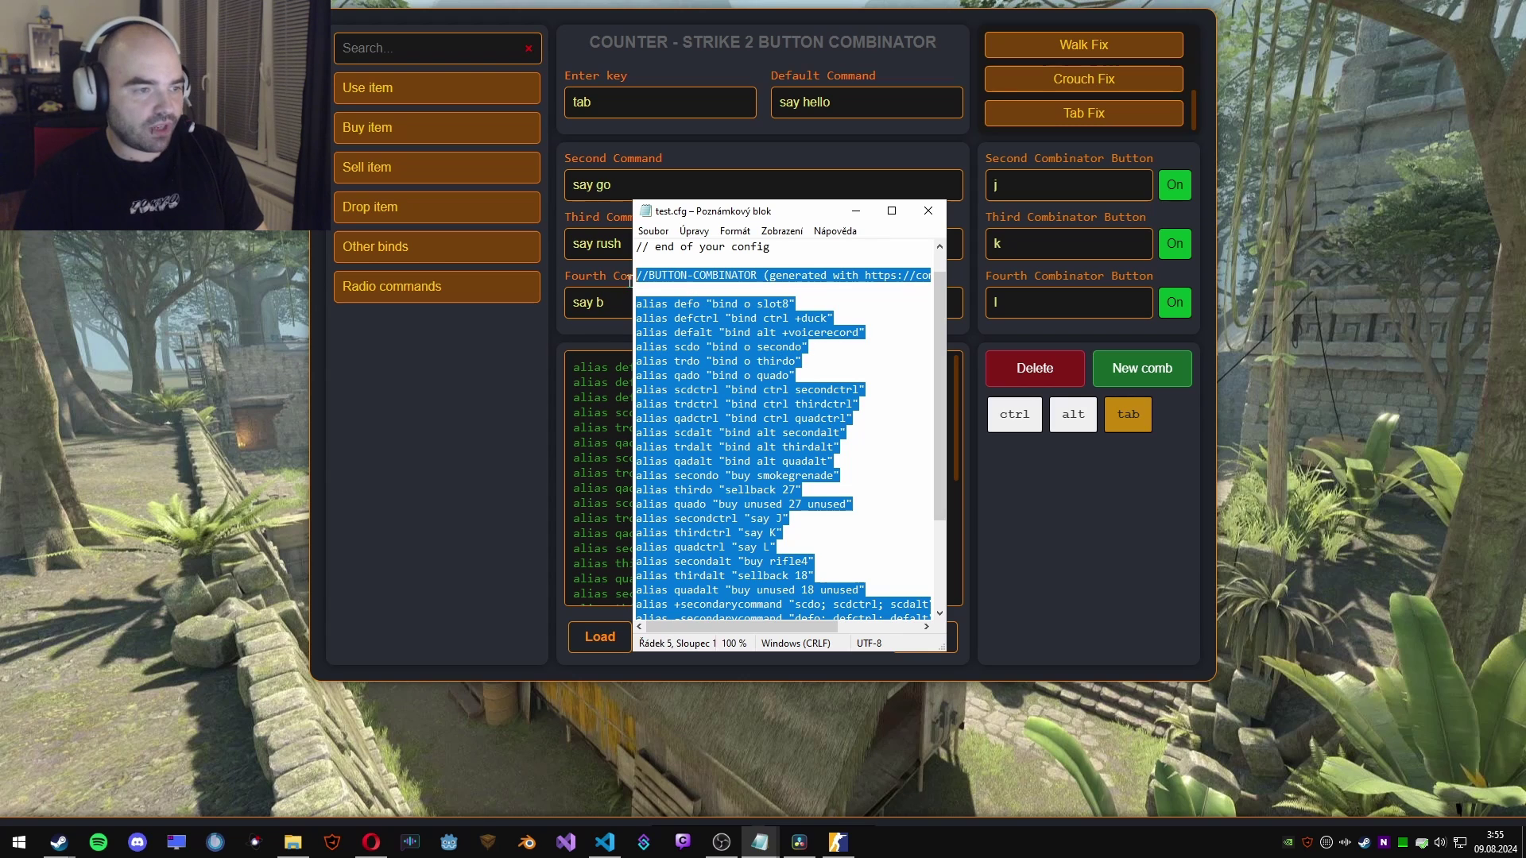
key(ctrl+v)
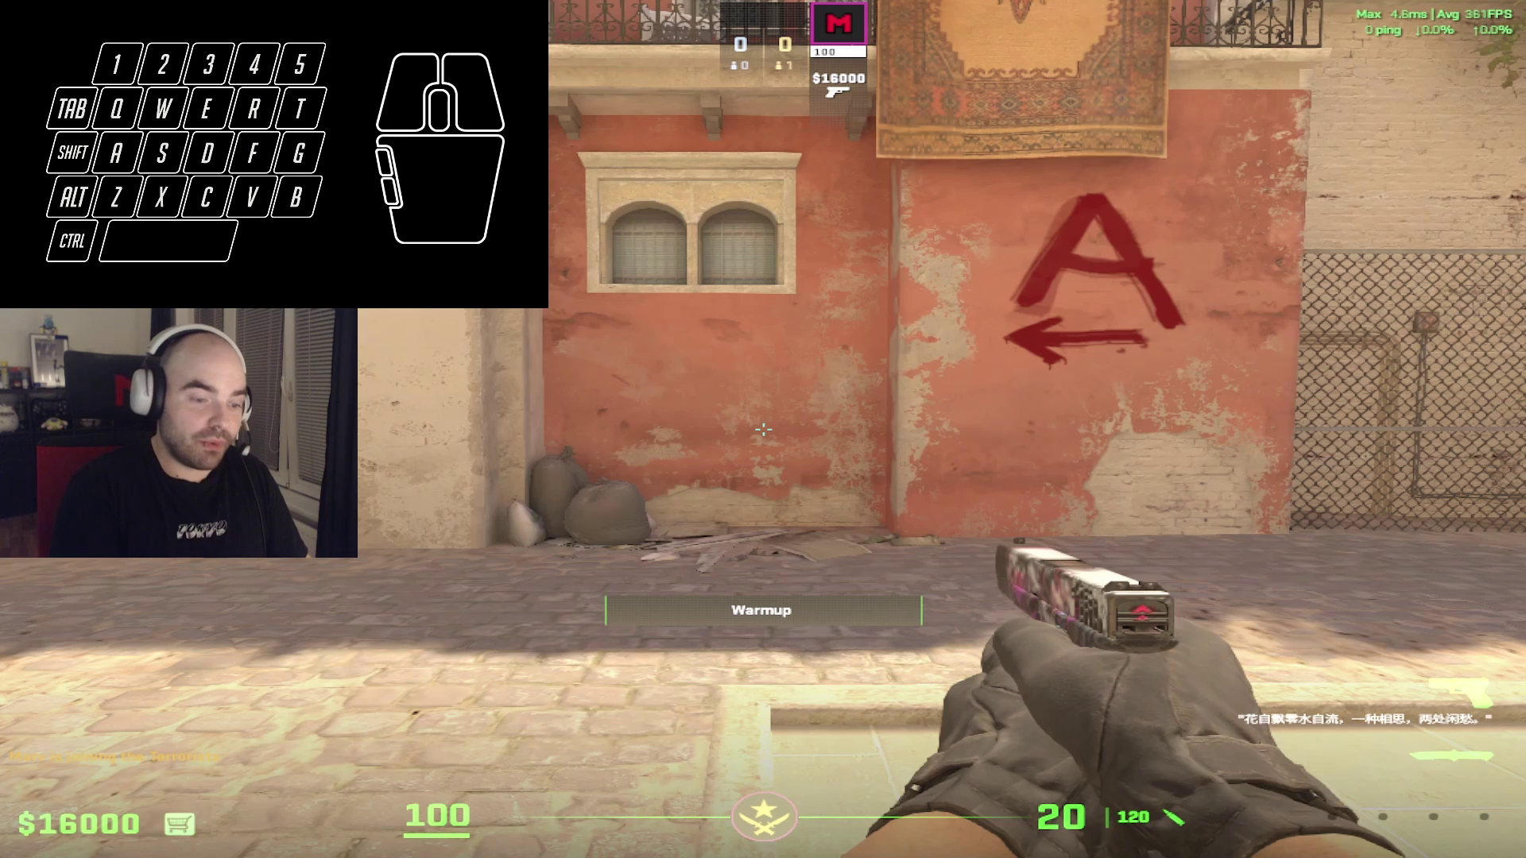
In Counter-Strike 2, reload the updated config by running exec test in the developer console and close the console.
key(grave)
text(exec te)
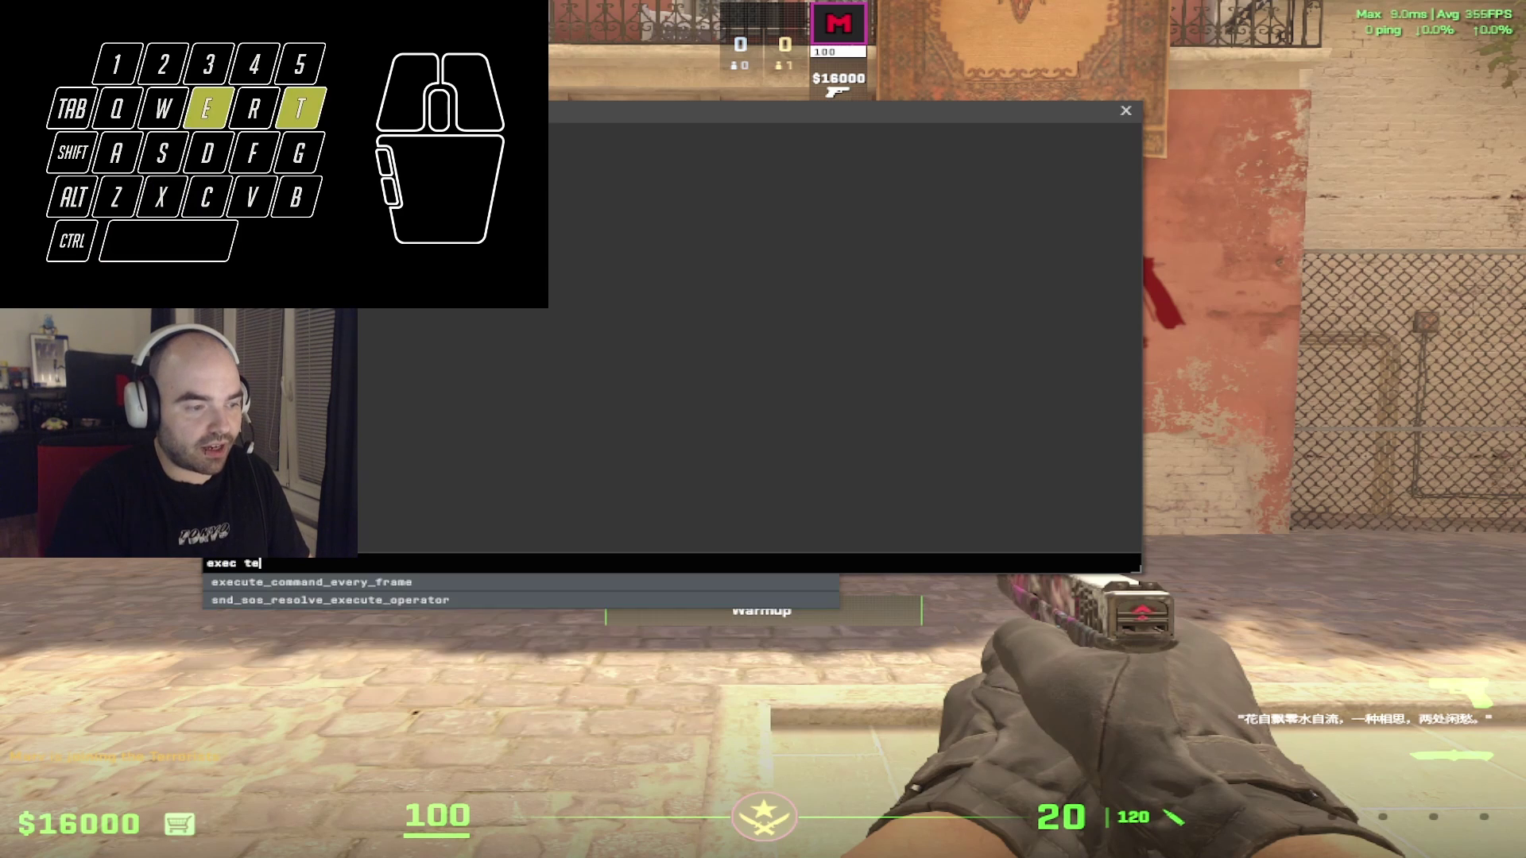
key(Return)
key(grave)
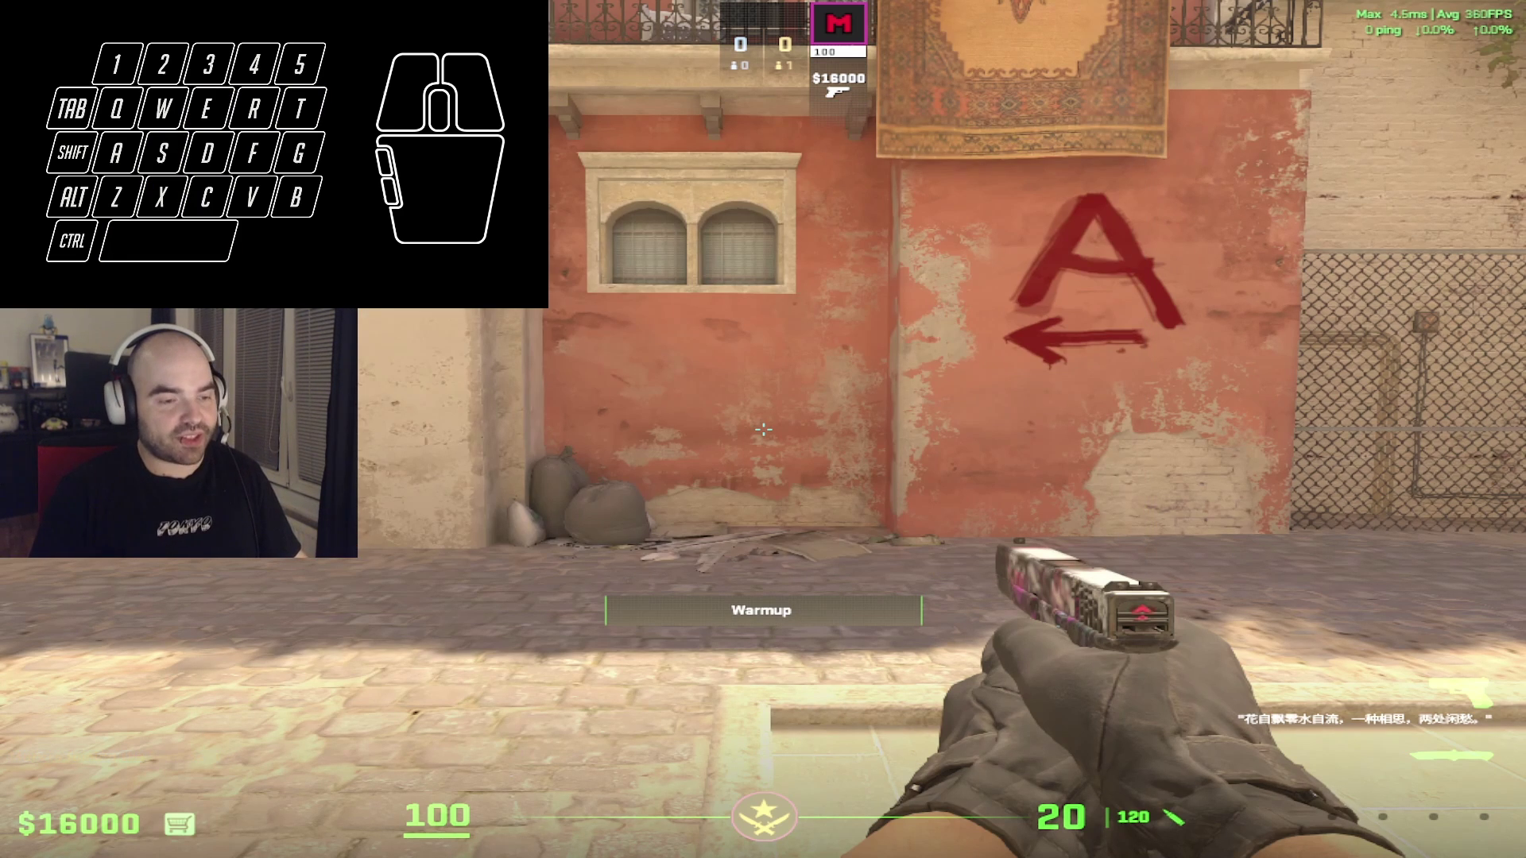
Test the tab combination in game by sending its chat messages with tab alone and with the combinator buttons.
key(k)
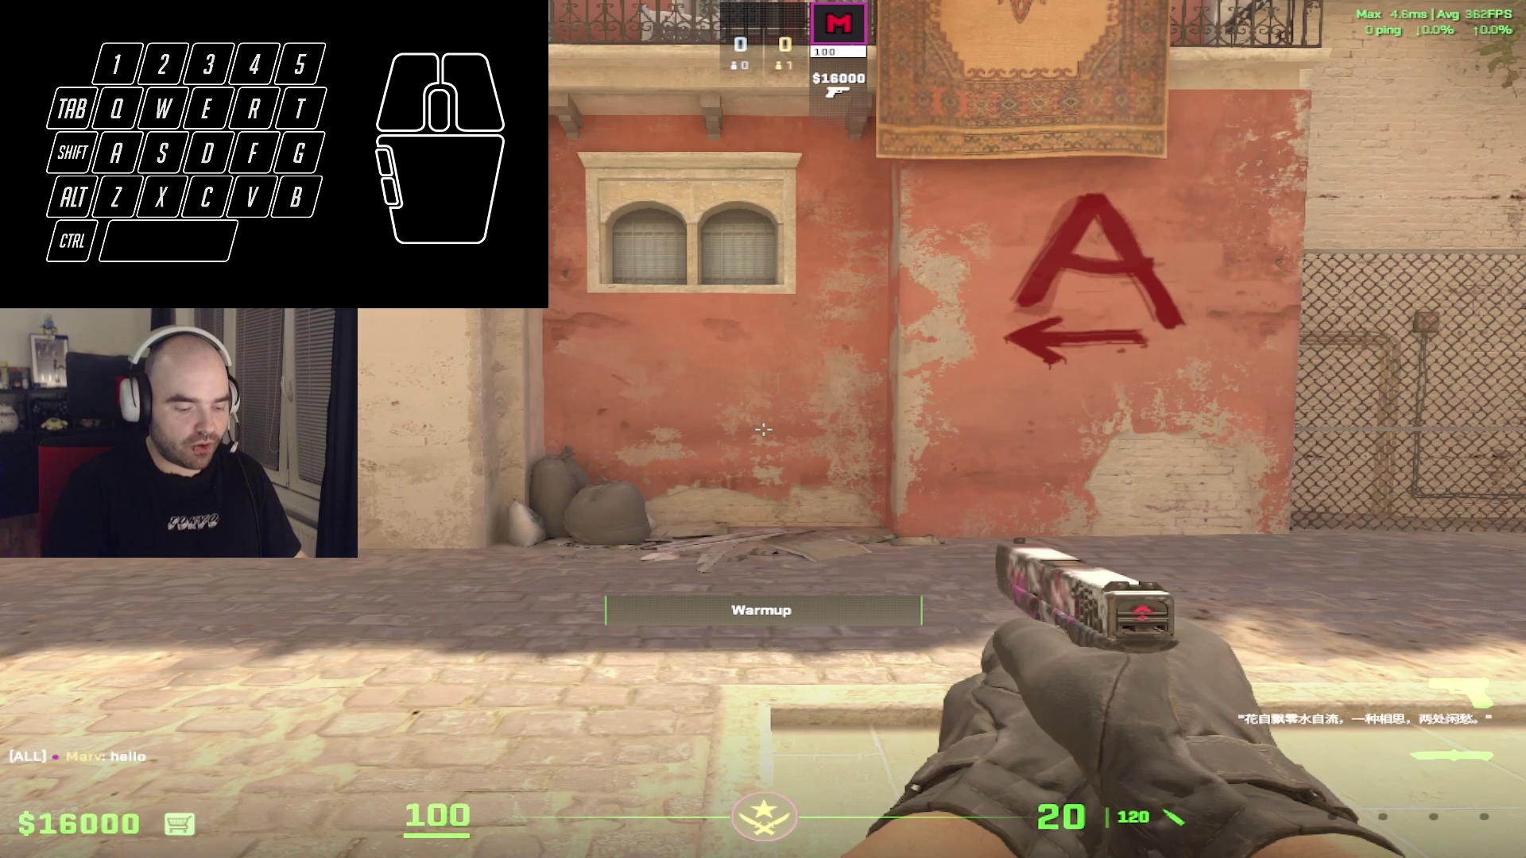
key(Tab)
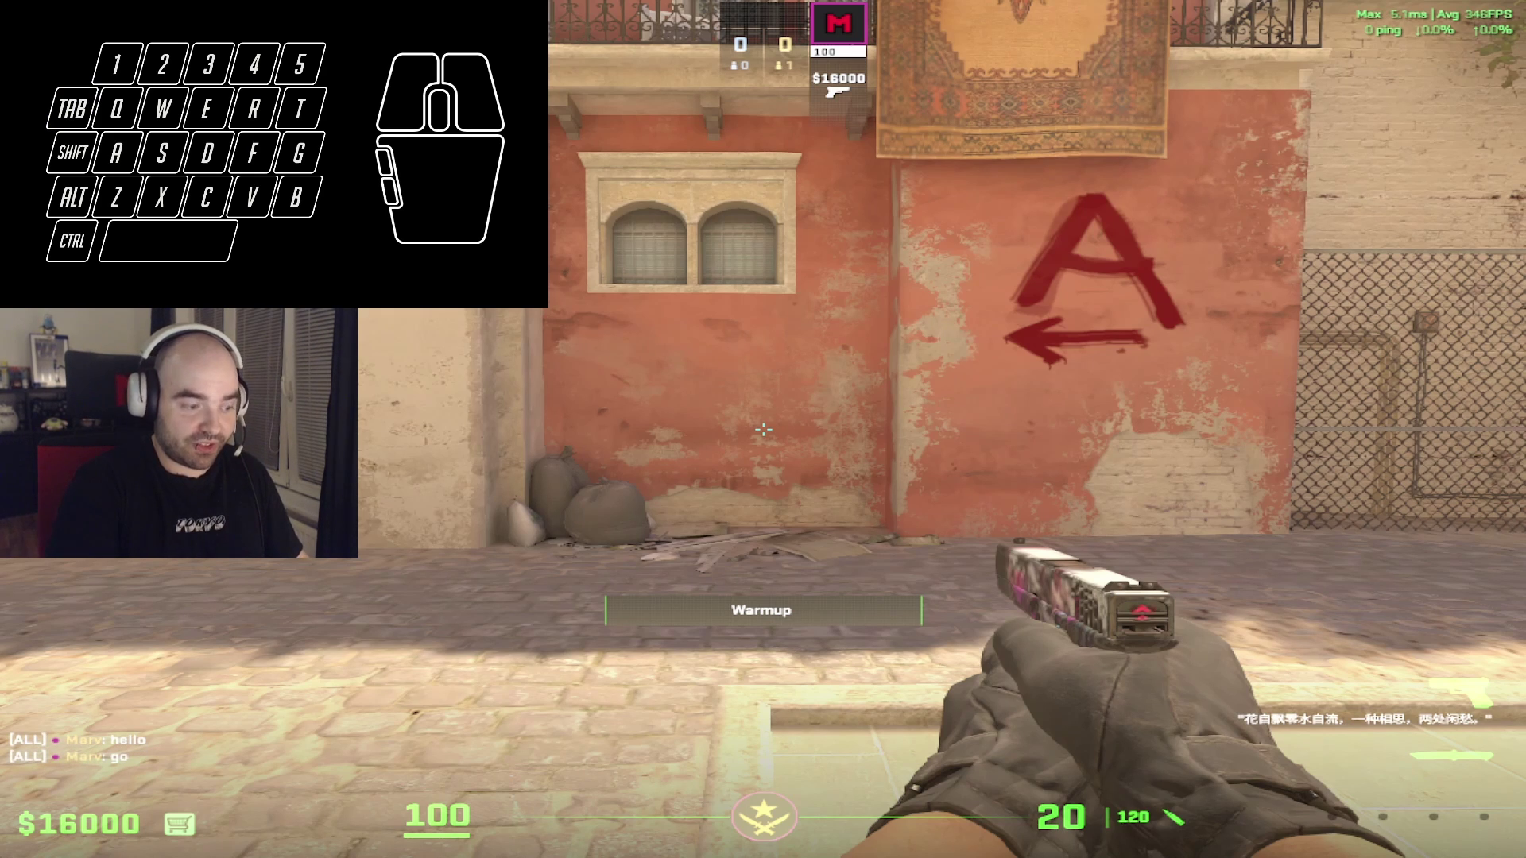
key(Tab)
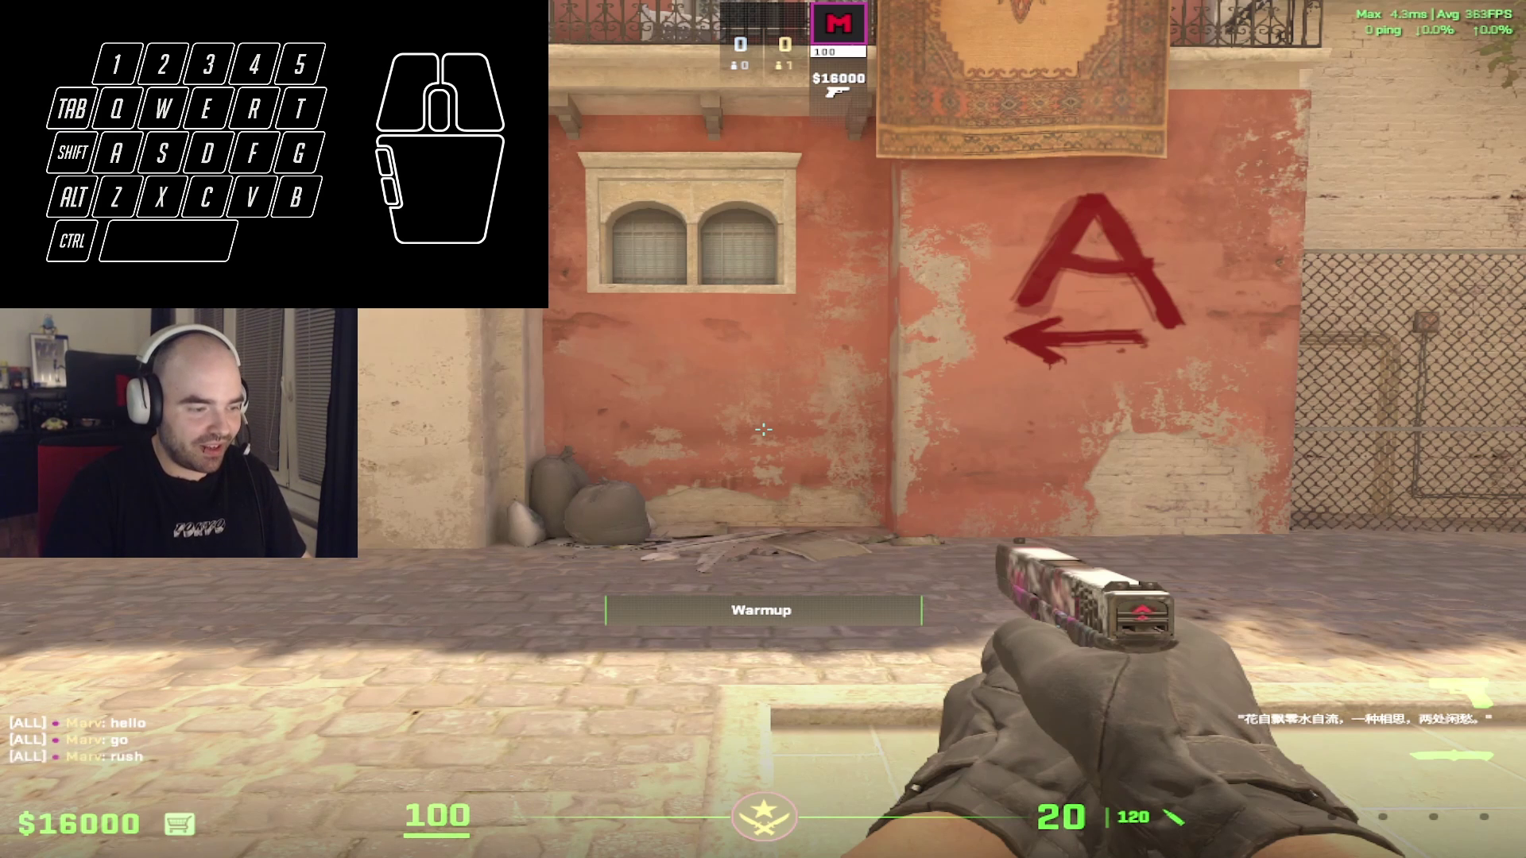
key(Tab)
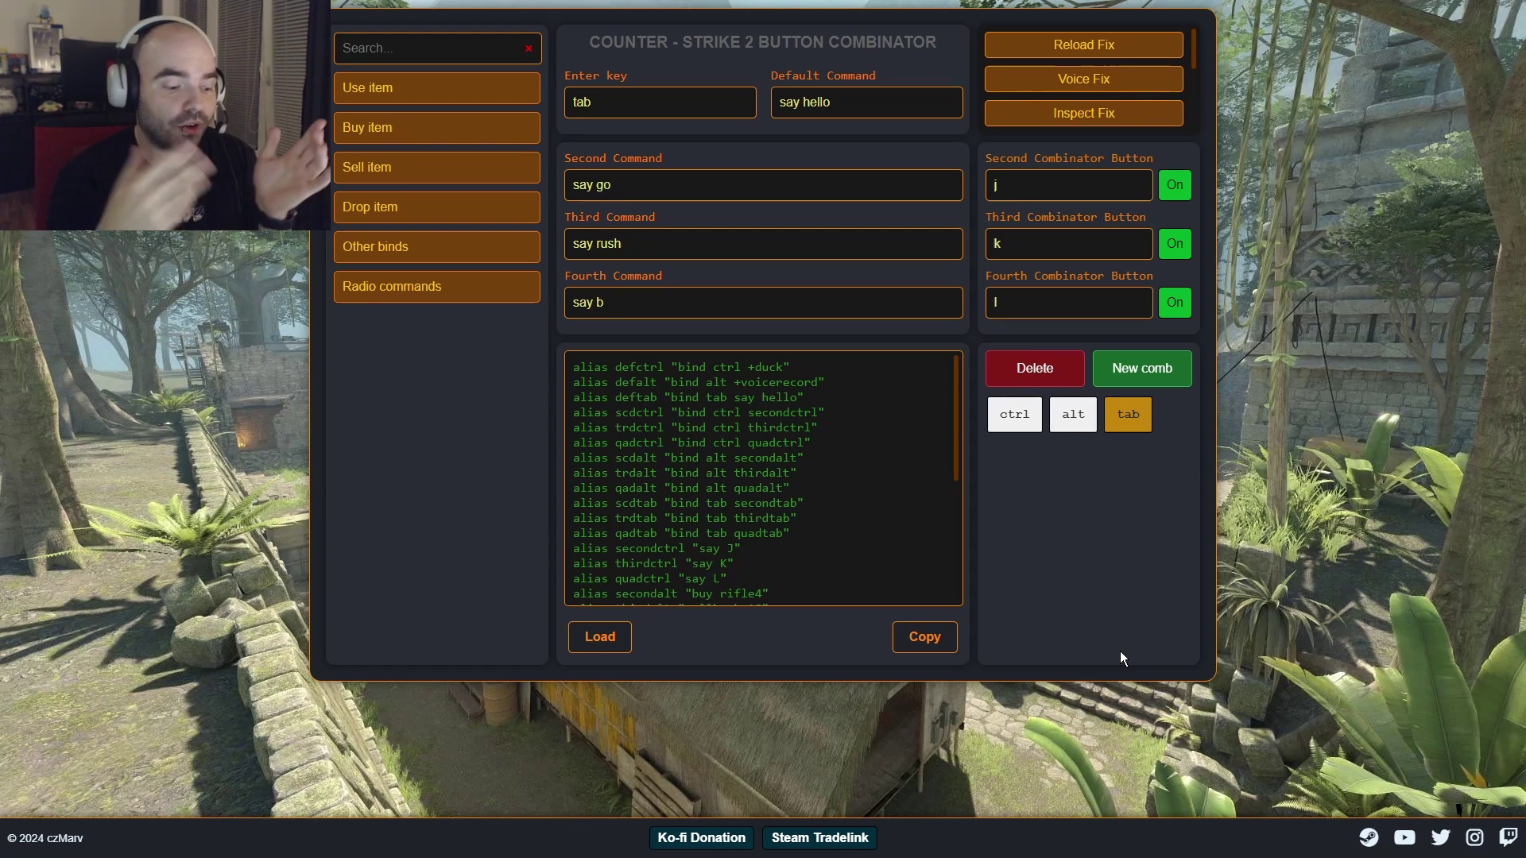
Reload the Button Combinator page to empty it and copy the generated alias and bind block from test.cfg in Notepad.
key(F5)
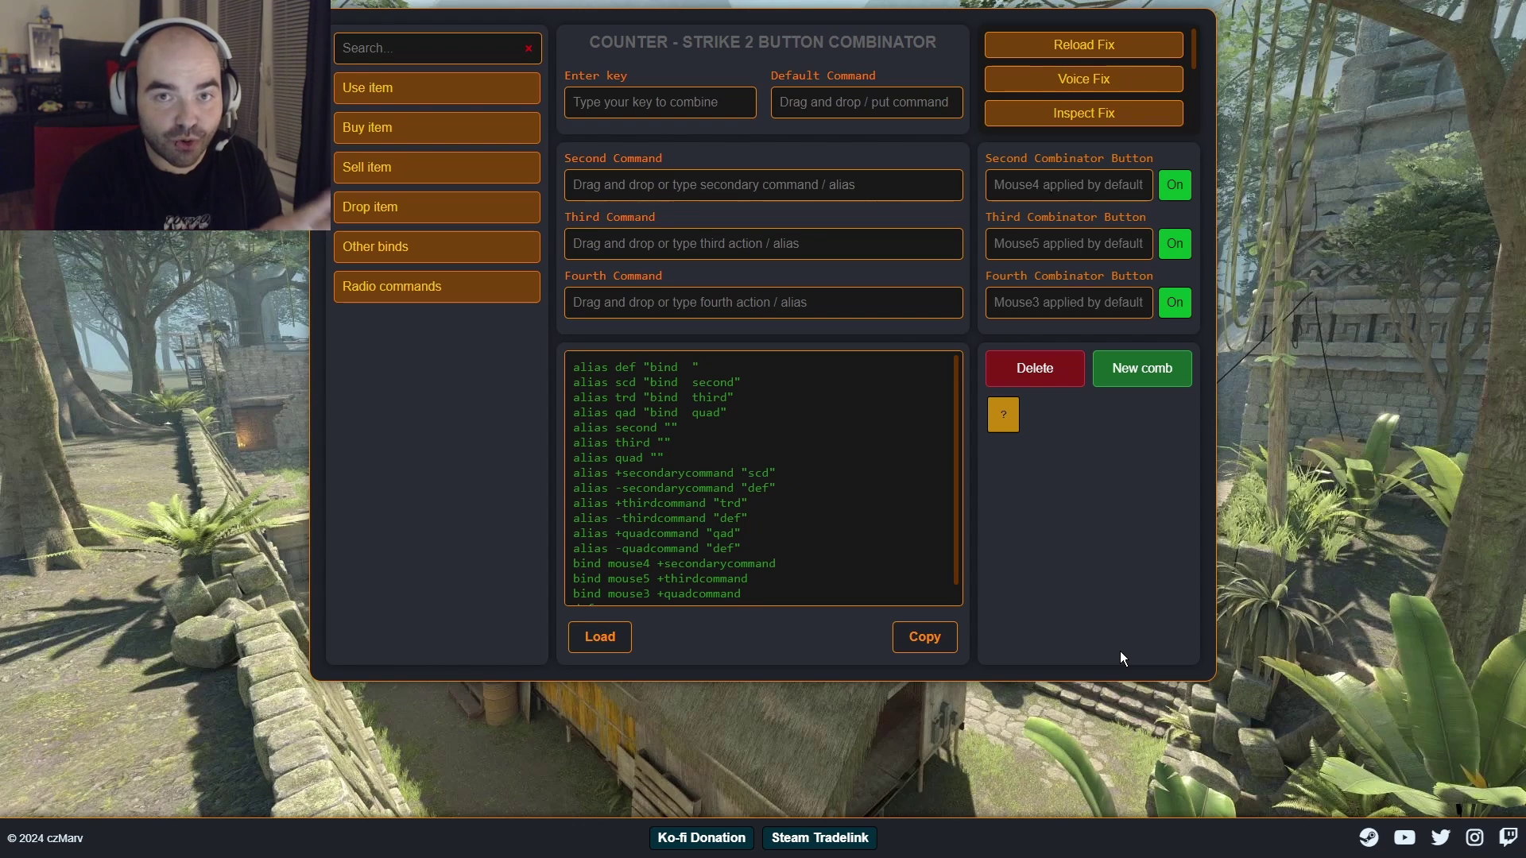
key(alt+Tab)
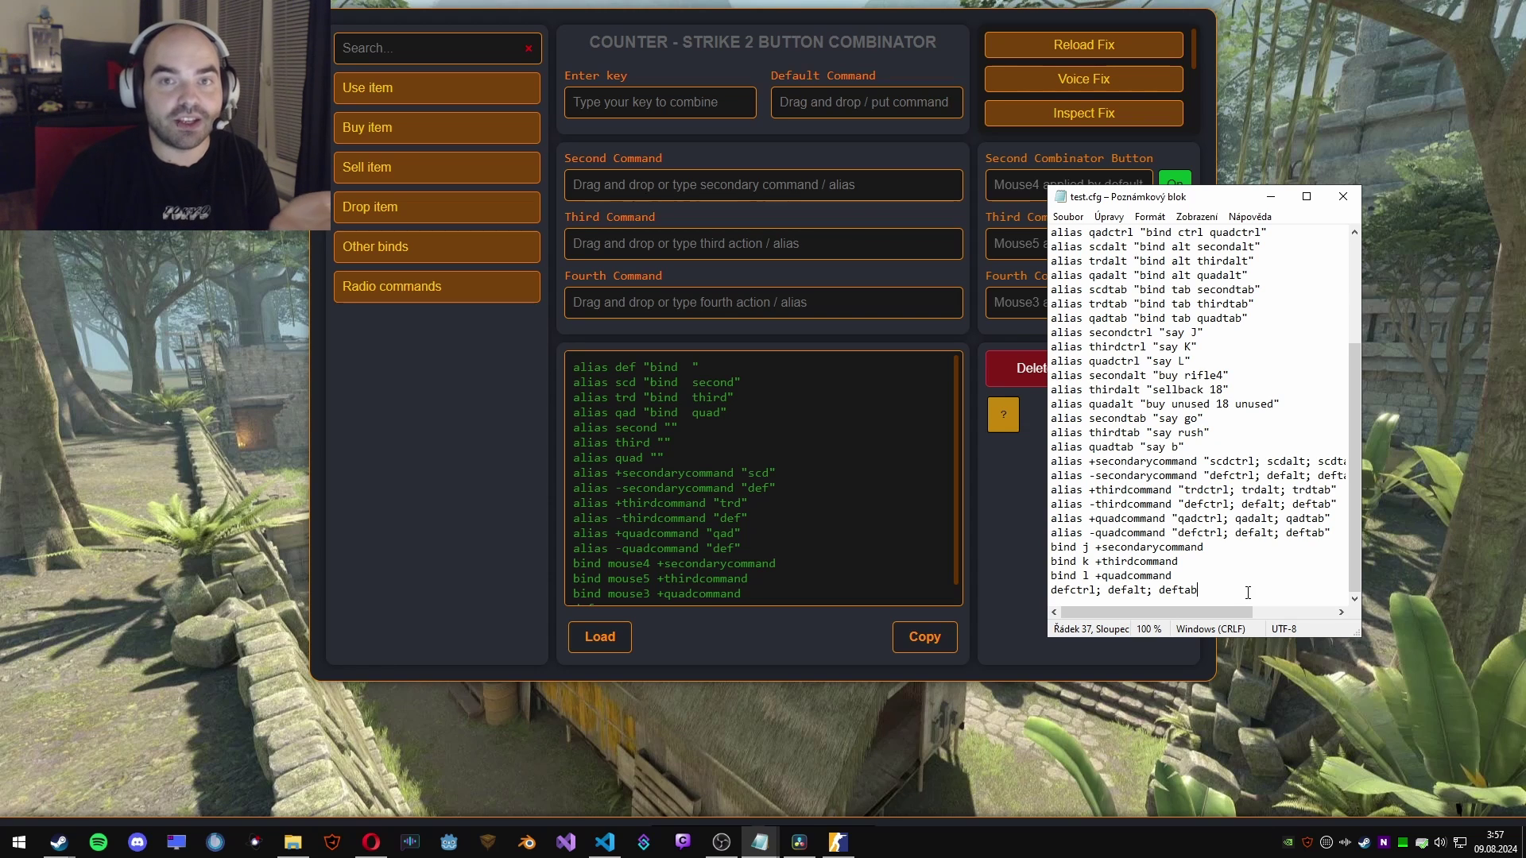
drag(1248, 592, 1053, 302)
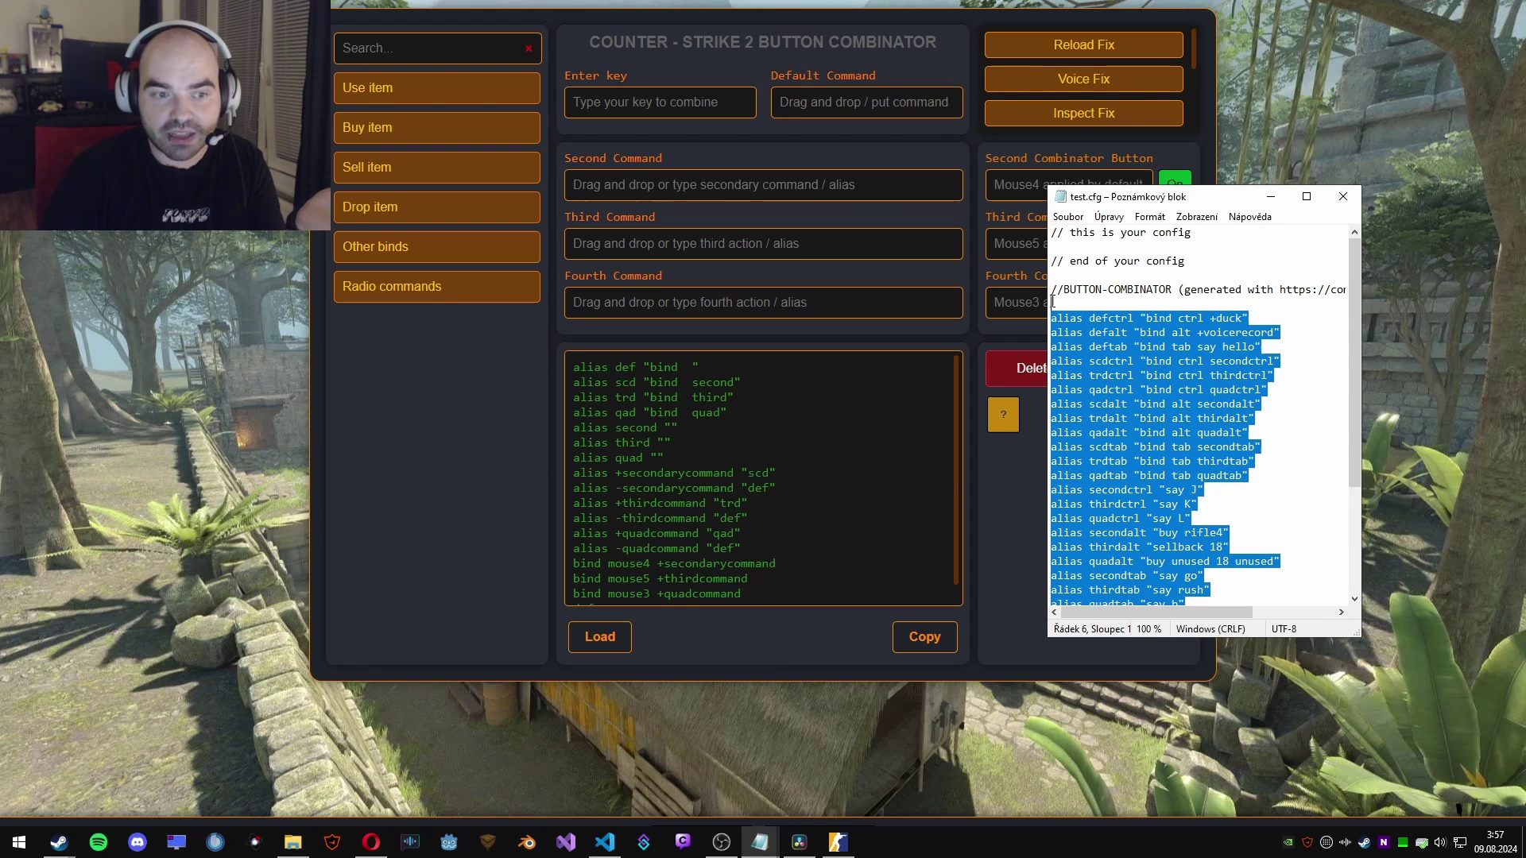
click(494, 622)
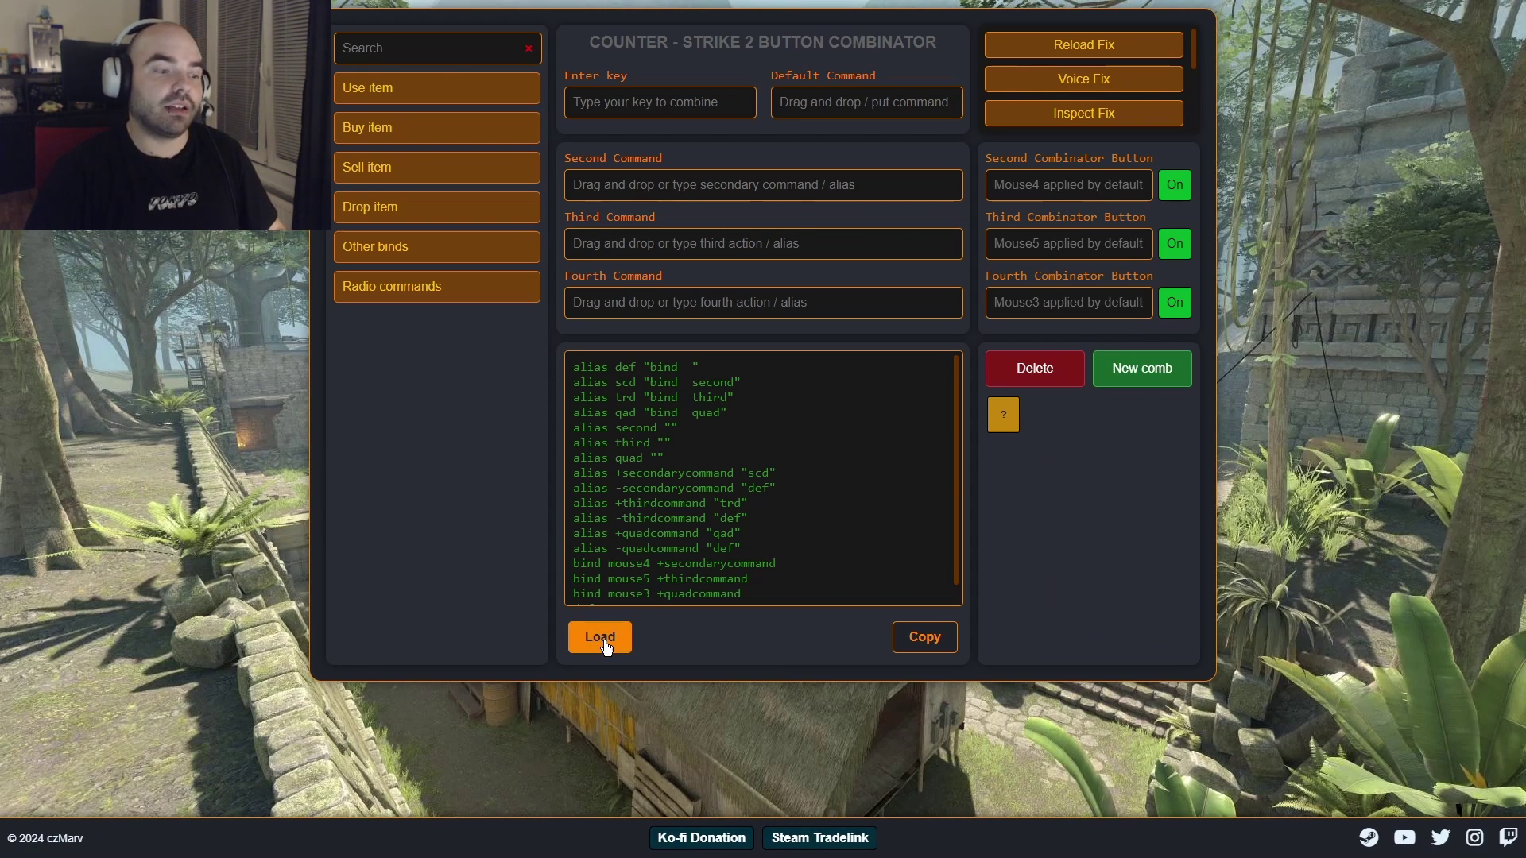
Paste the copied test.cfg block into the Button Combinator's configuration loader and load it.
click(600, 636)
key(ctrl+v)
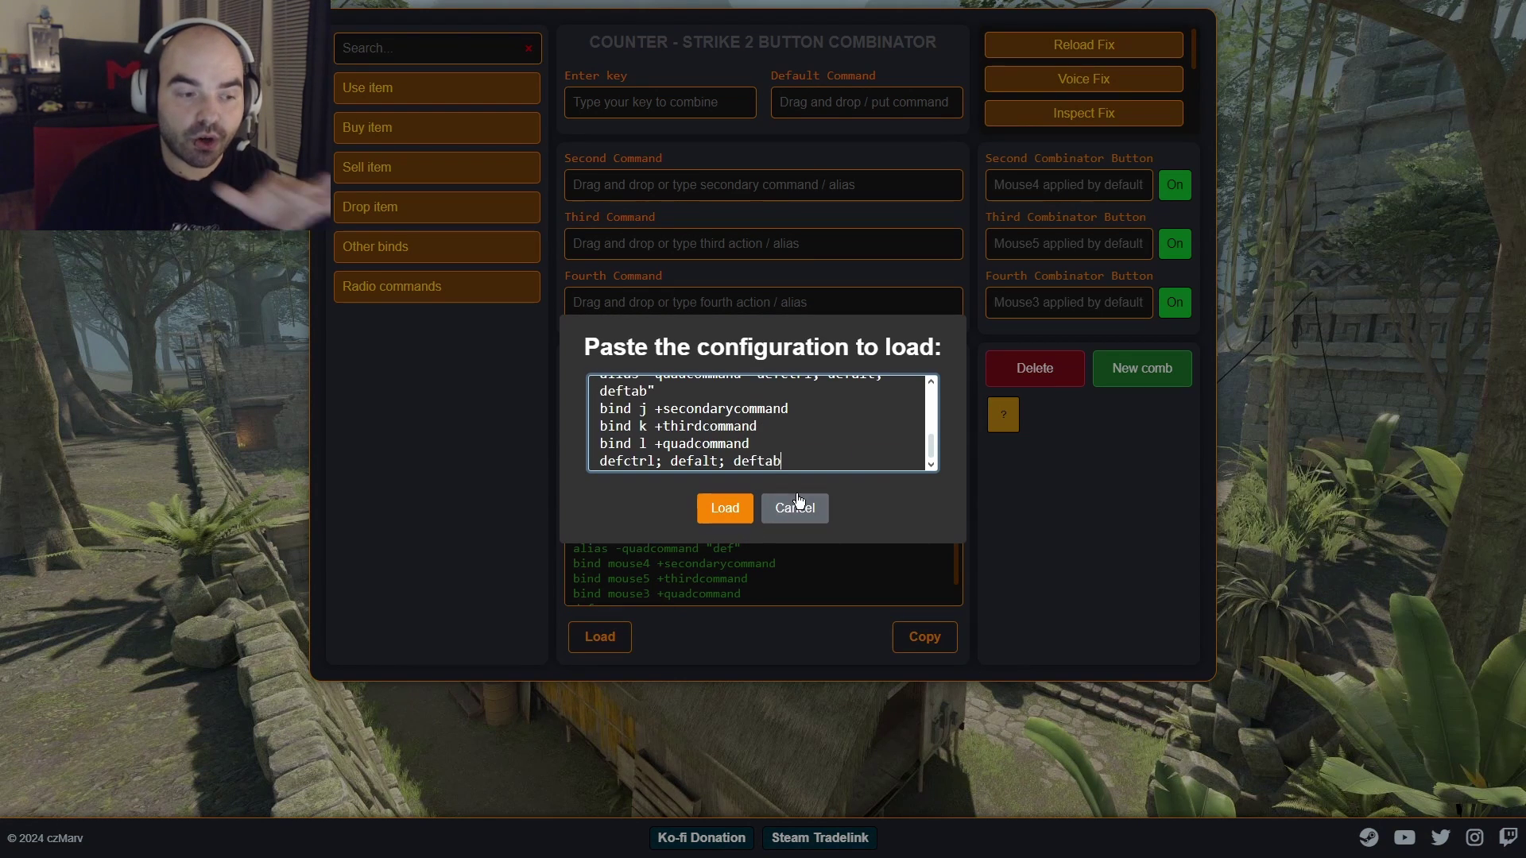
drag(933, 449, 933, 400)
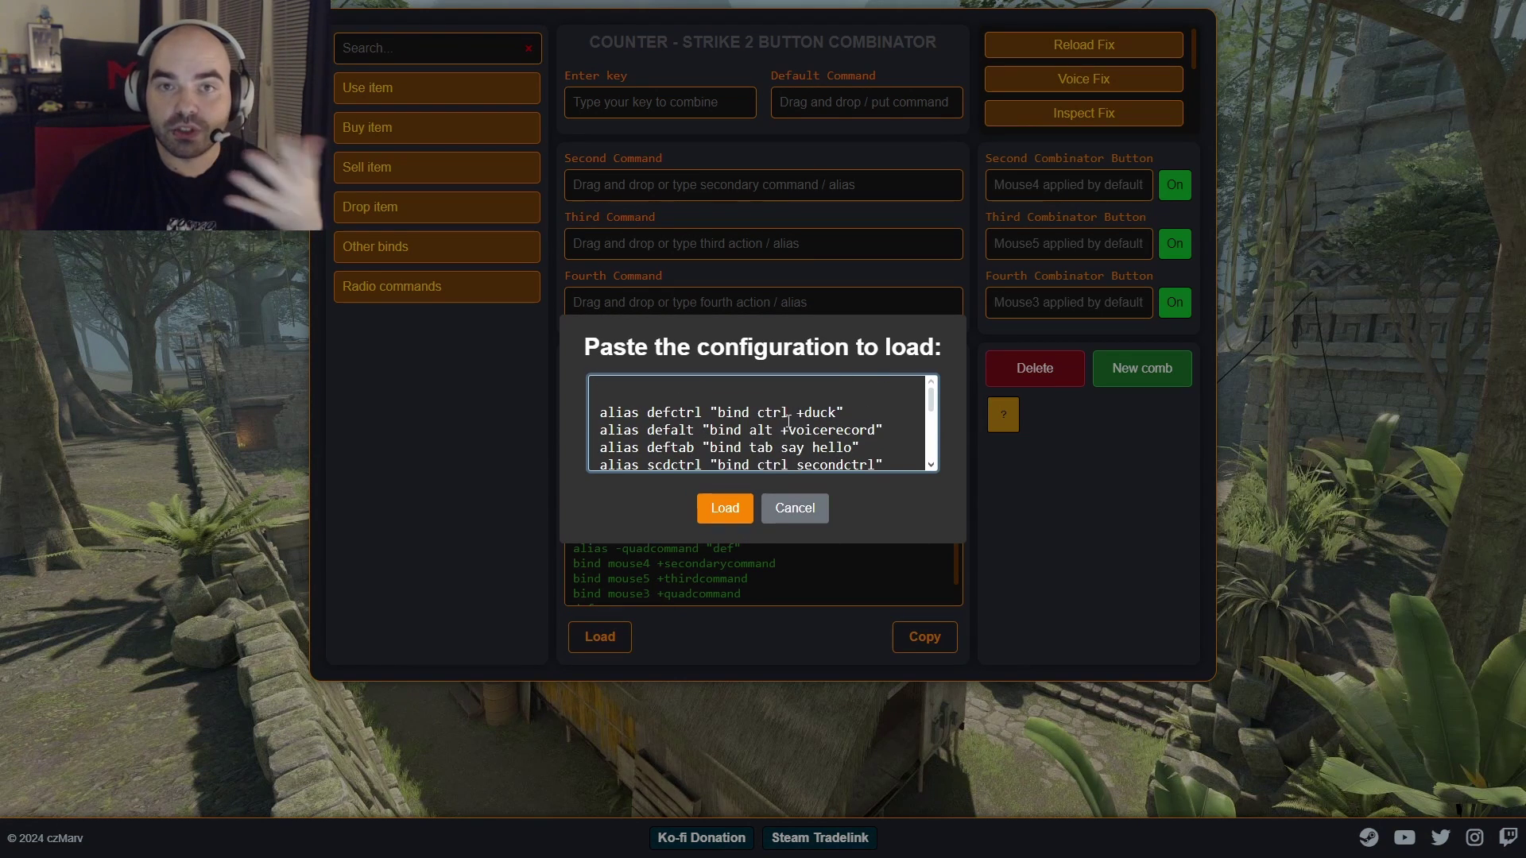
click(740, 518)
Look through the loaded alt, ctrl and tab combinations, and try adding a blank combination beside them.
click(1071, 417)
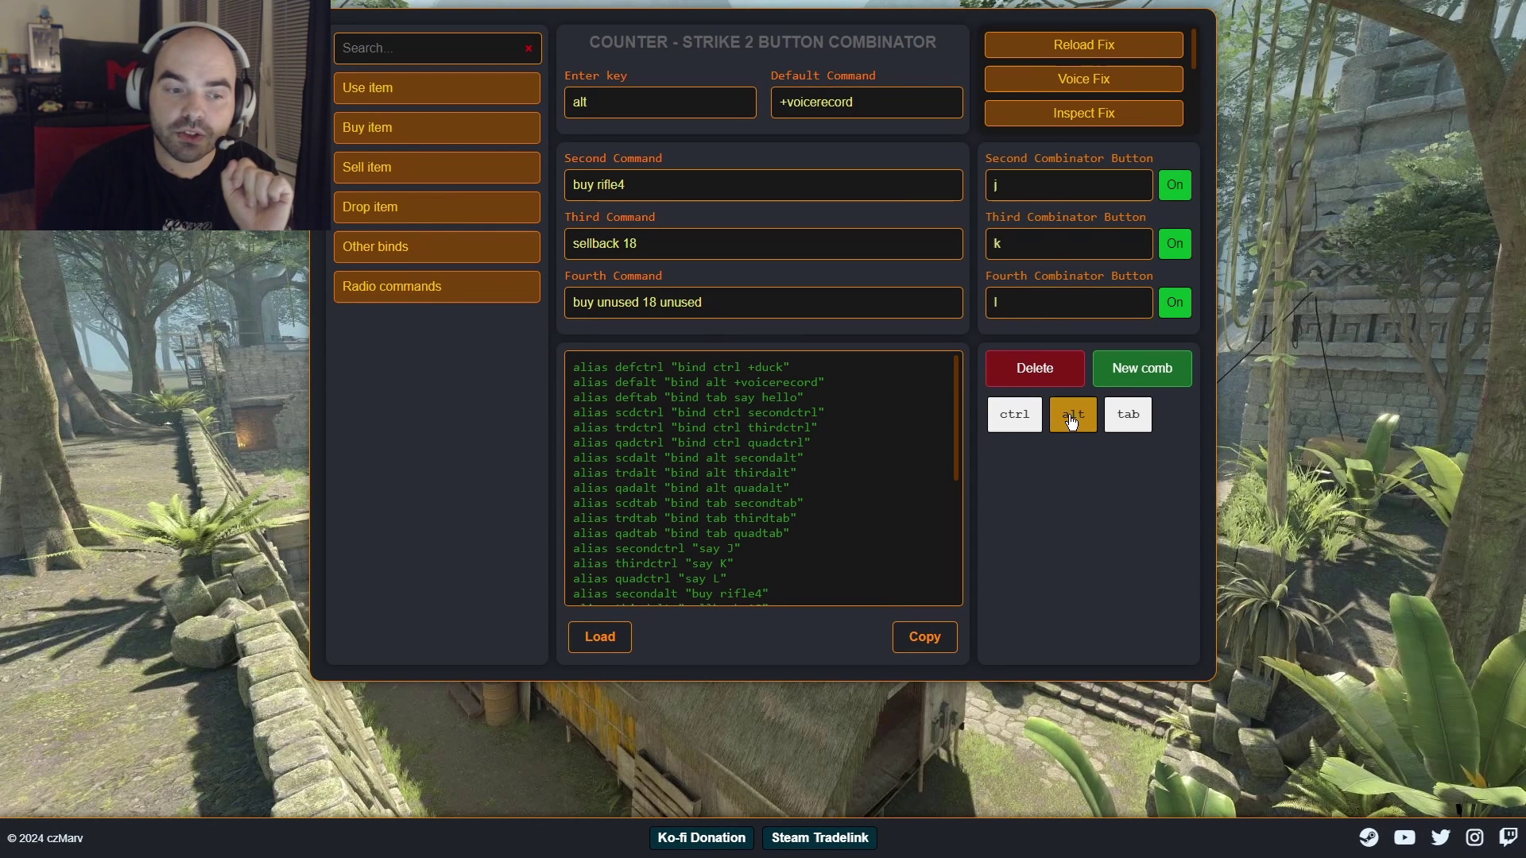
click(1017, 418)
click(1078, 425)
click(1126, 421)
click(1152, 380)
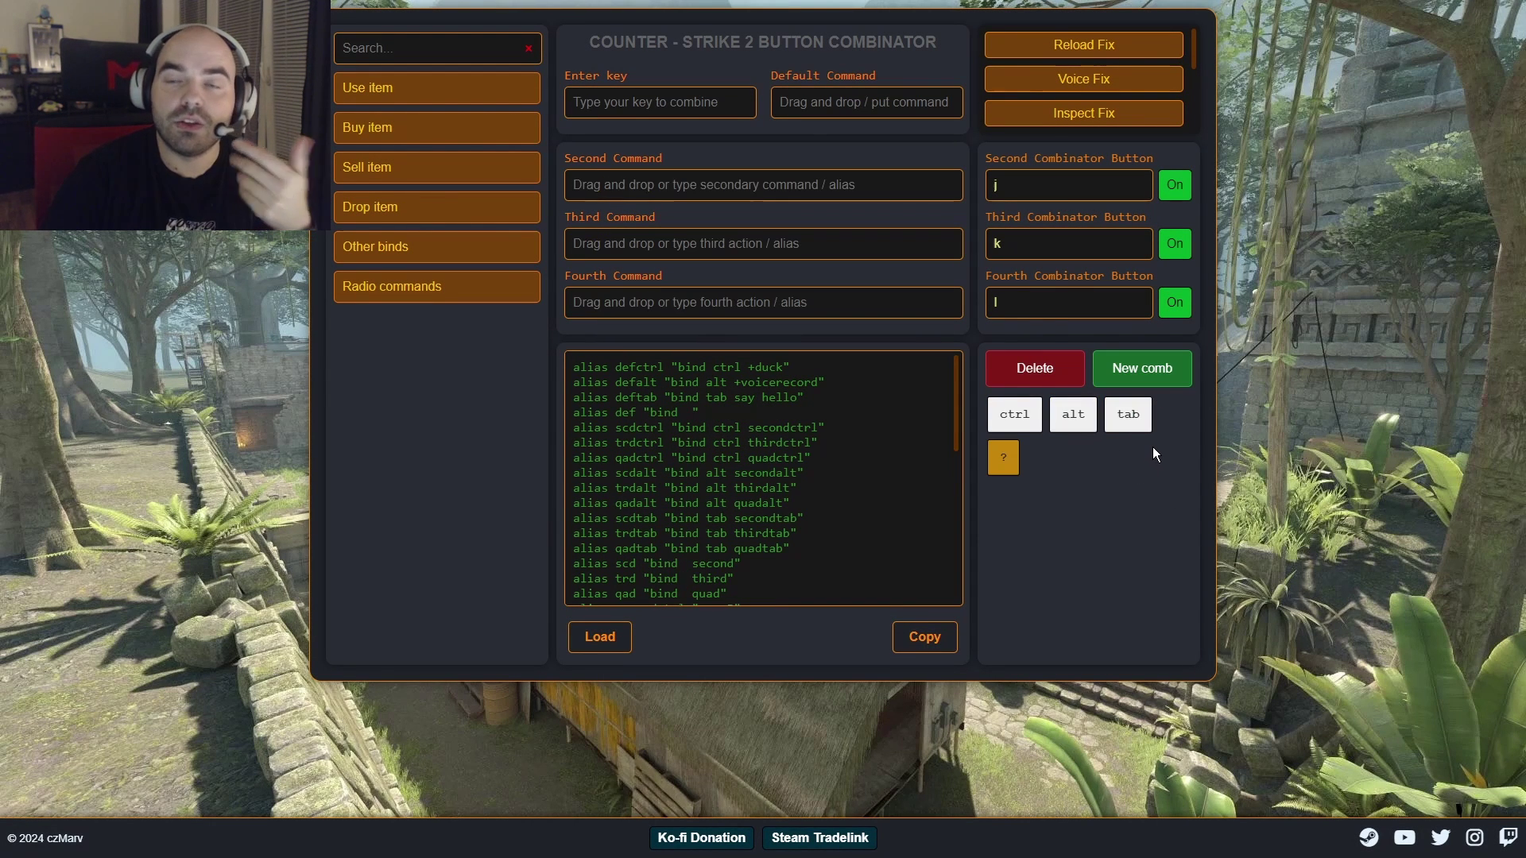
click(1073, 414)
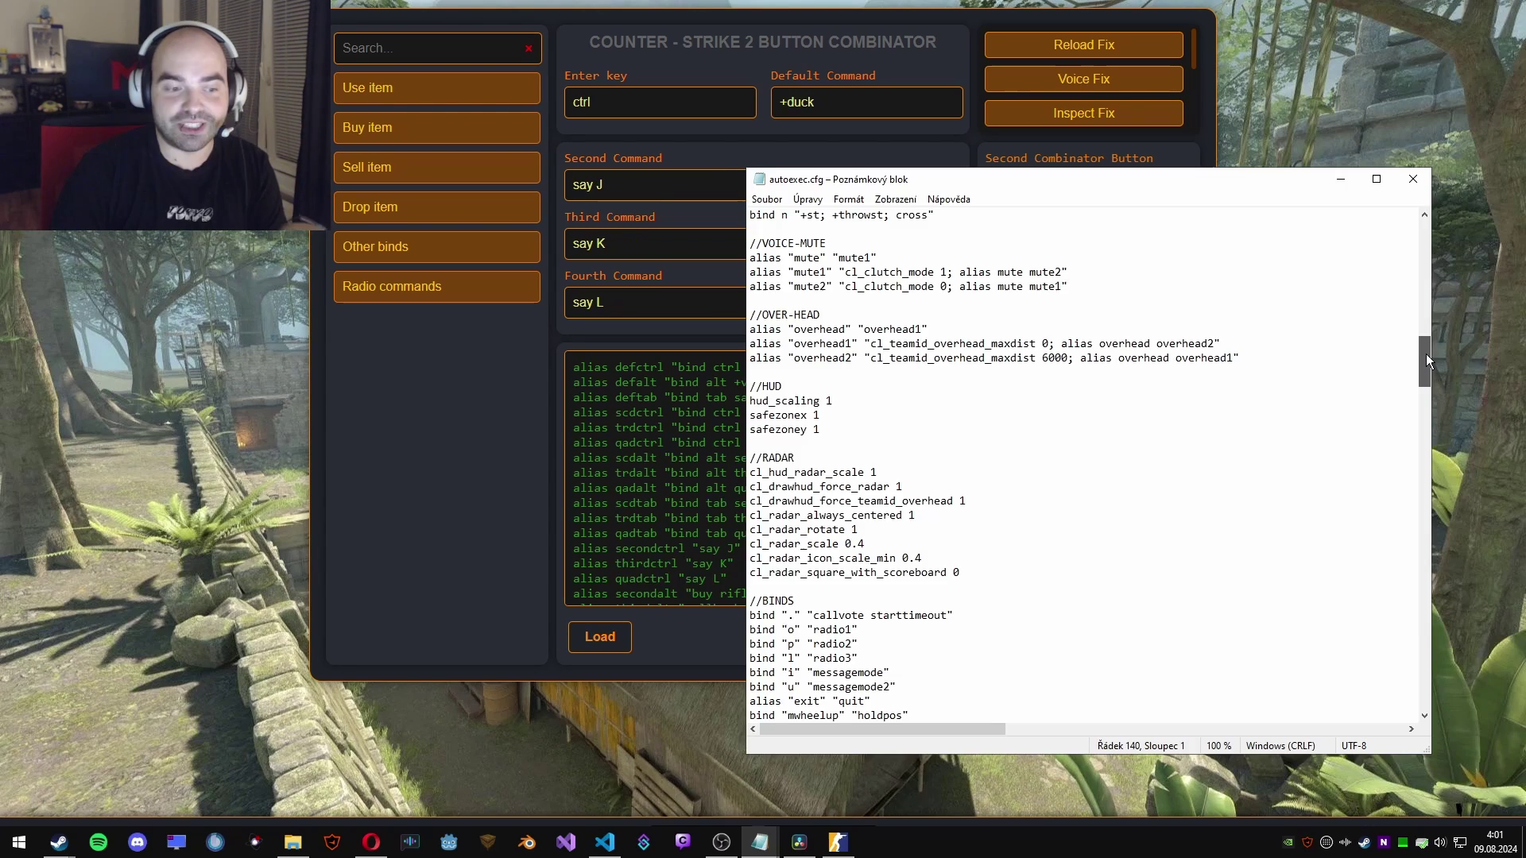
Copy the Button Combinator block from autoexec.cfg in Notepad and minimize the file.
drag(1425, 355, 1424, 423)
right_click(866, 467)
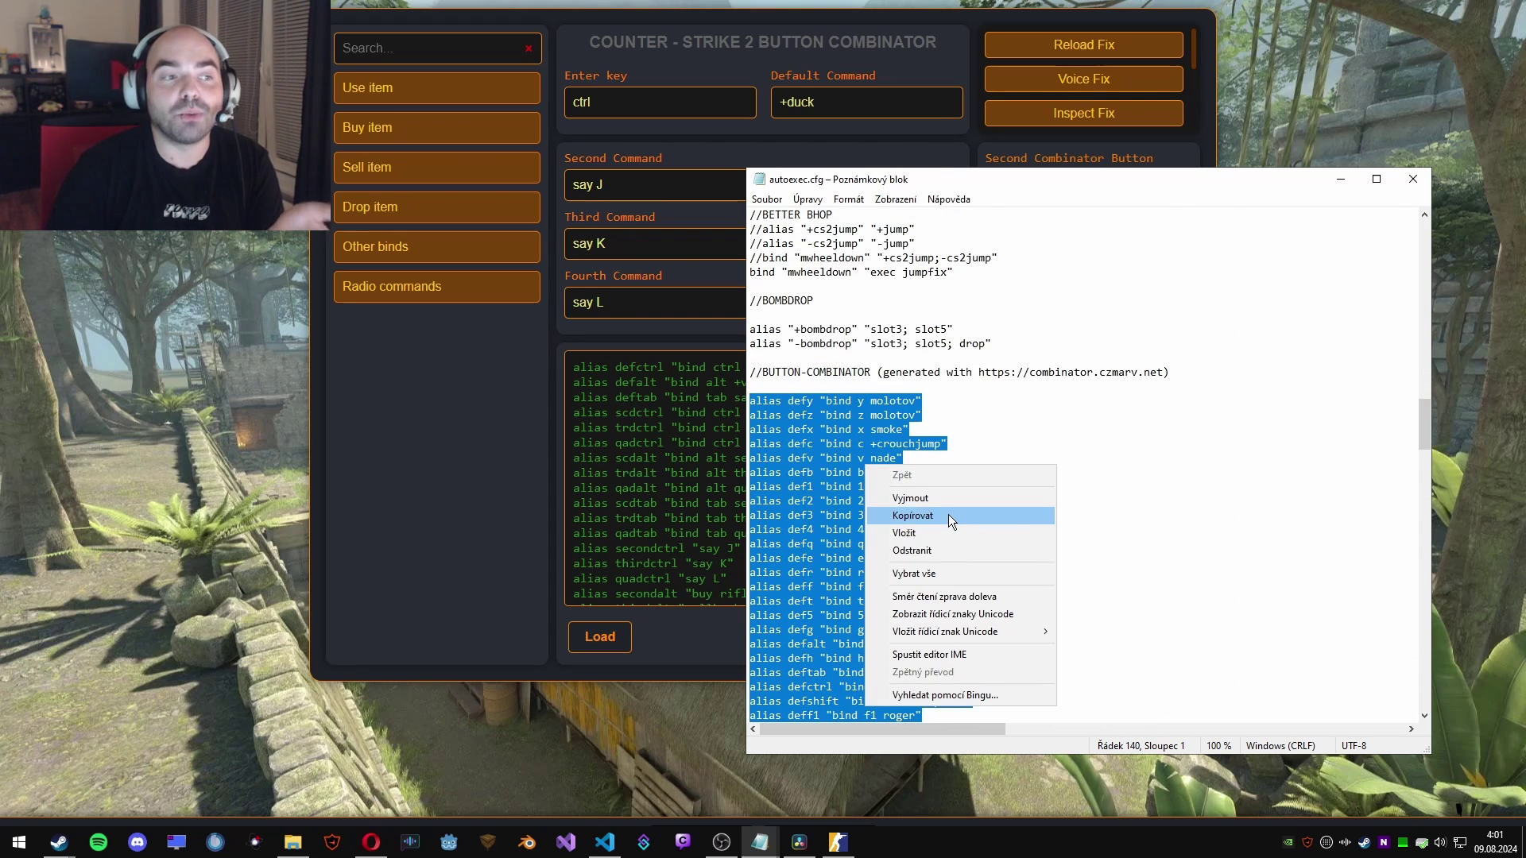
click(947, 516)
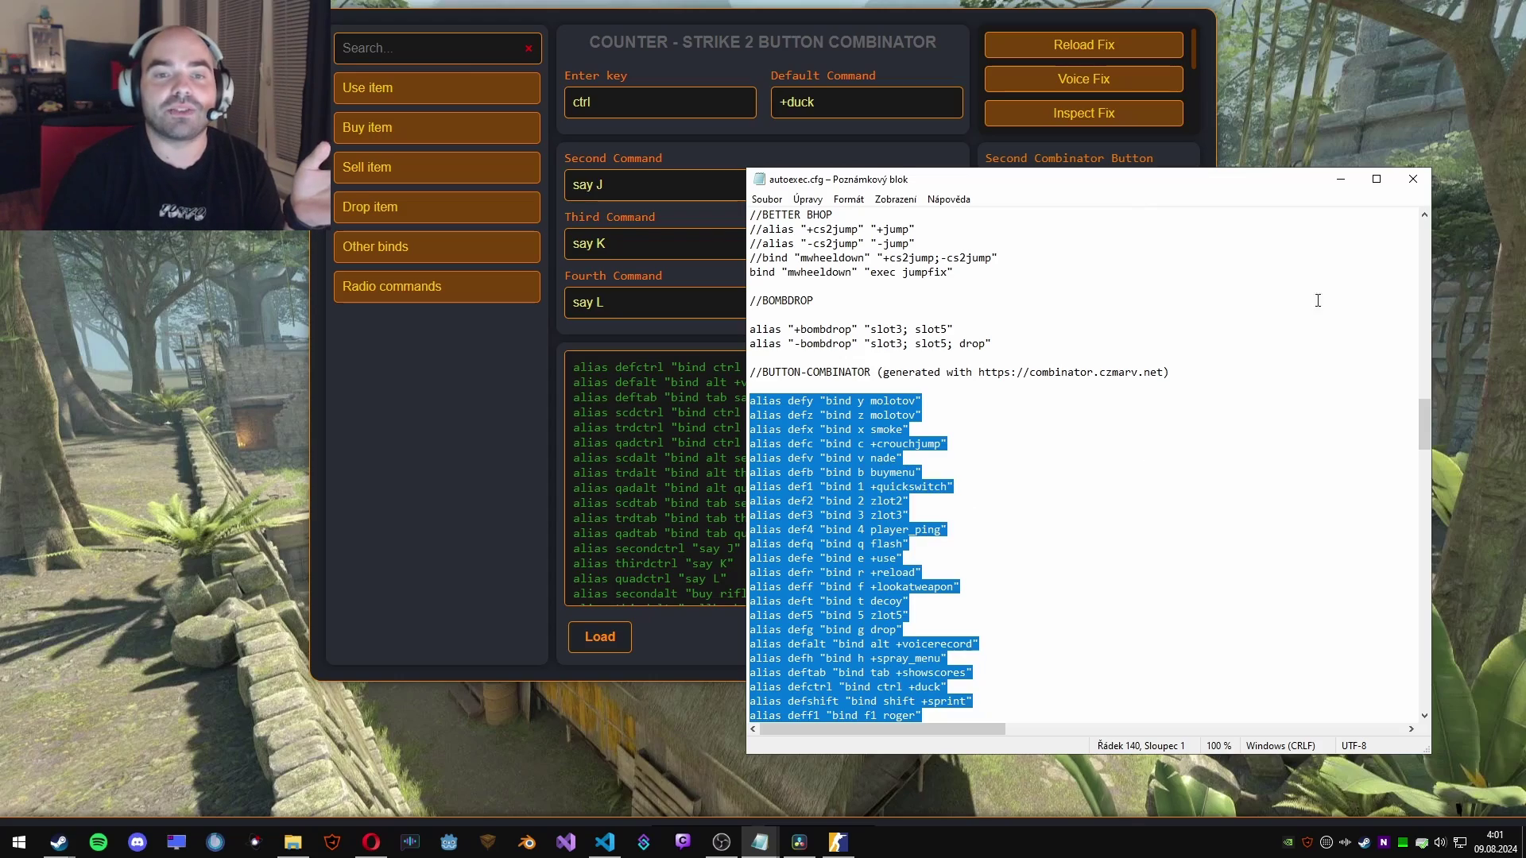
click(1342, 183)
Load the copied autoexec.cfg configuration into the Button Combinator, replacing the ctrl, alt and tab set.
click(626, 631)
key(ctrl+v)
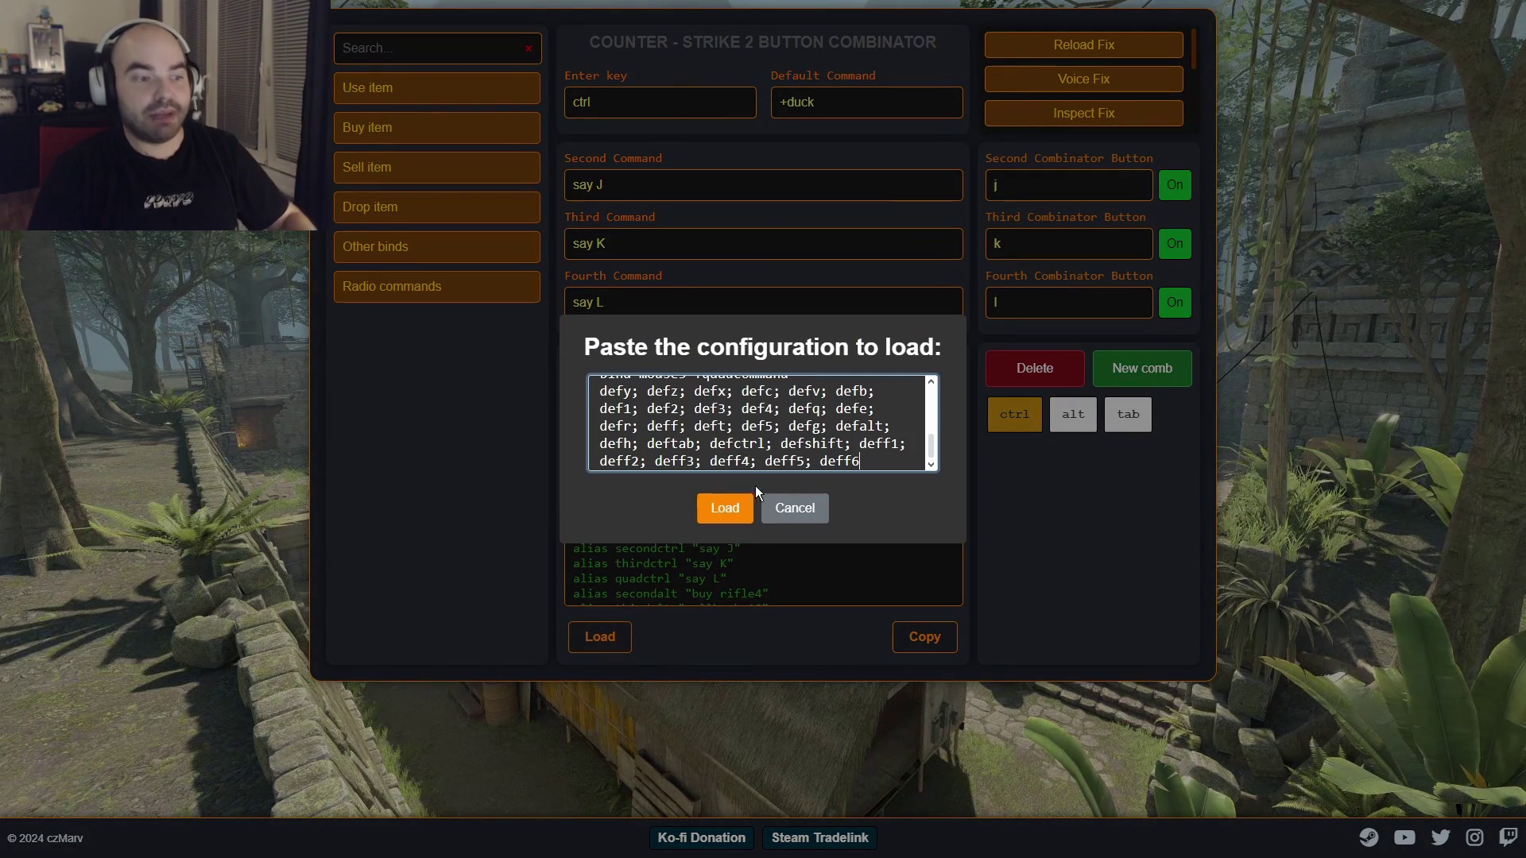
click(739, 506)
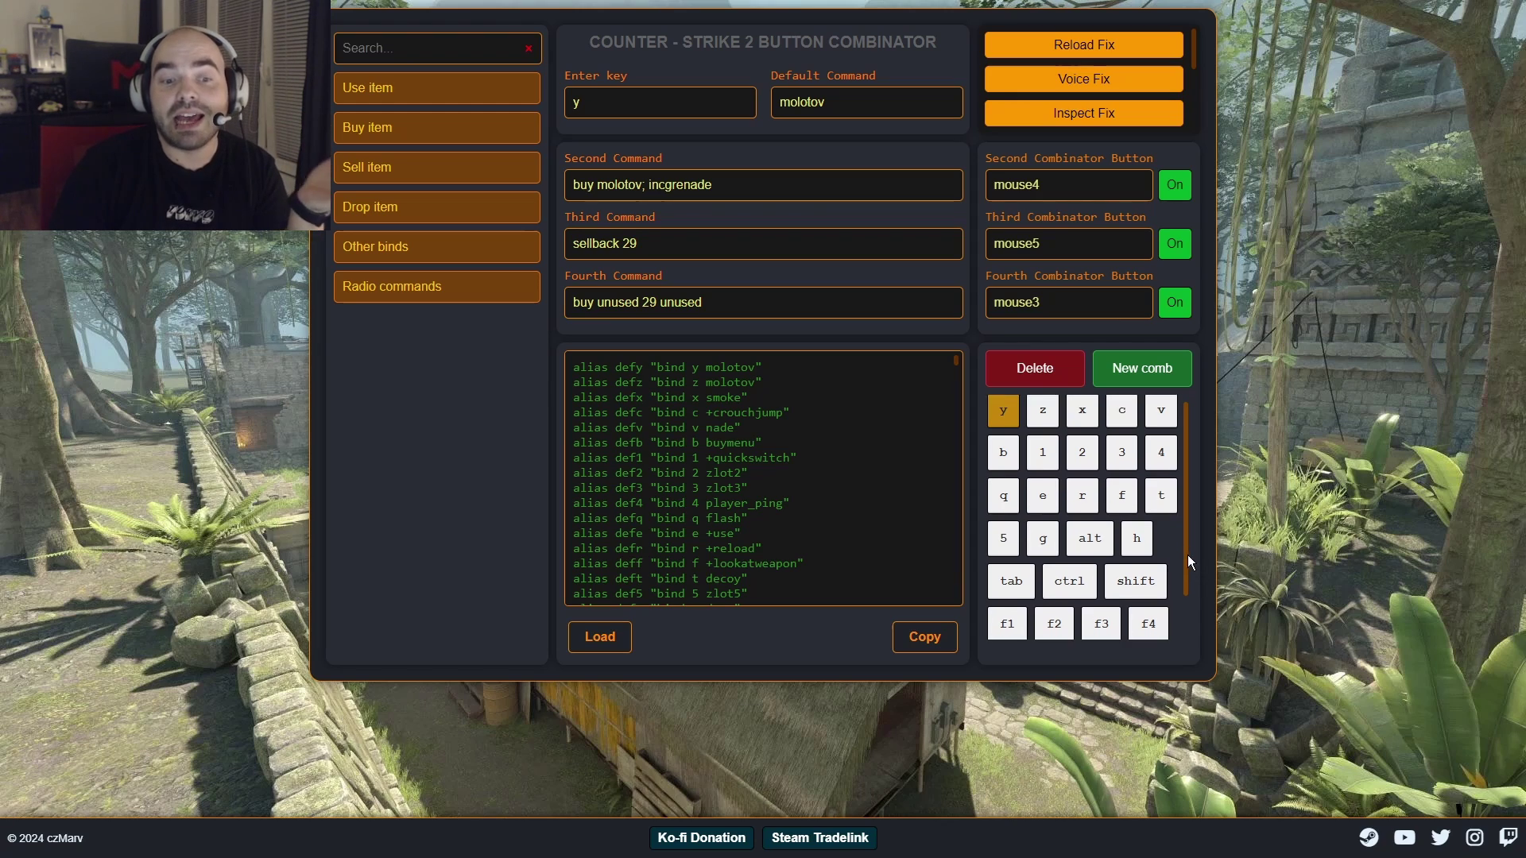
Check the commands stored in the loaded shift and alt combinations.
scroll(1184, 555, down, 1)
click(1136, 534)
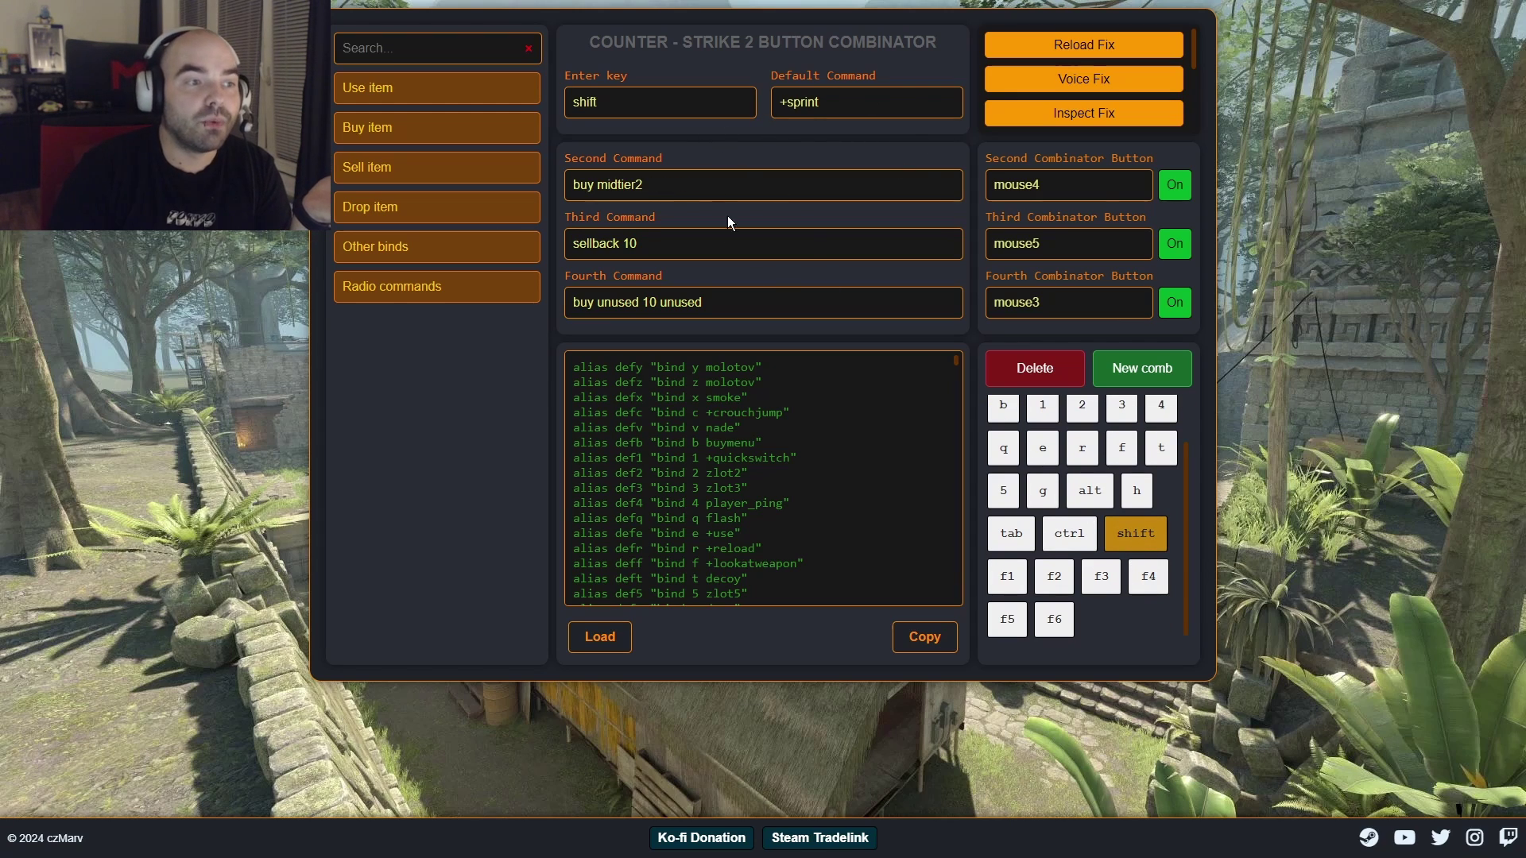
click(1090, 490)
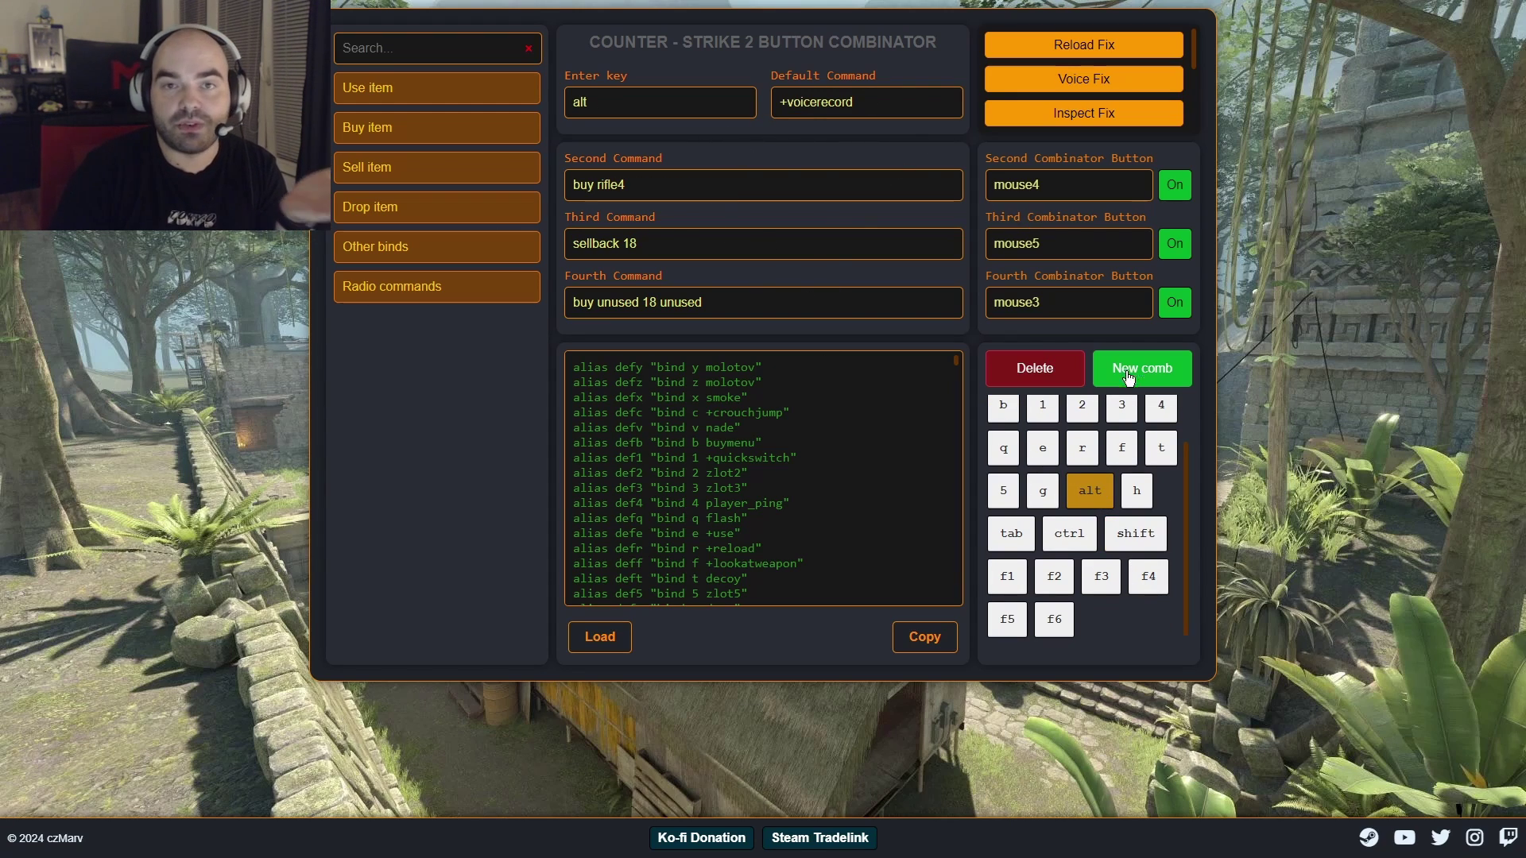